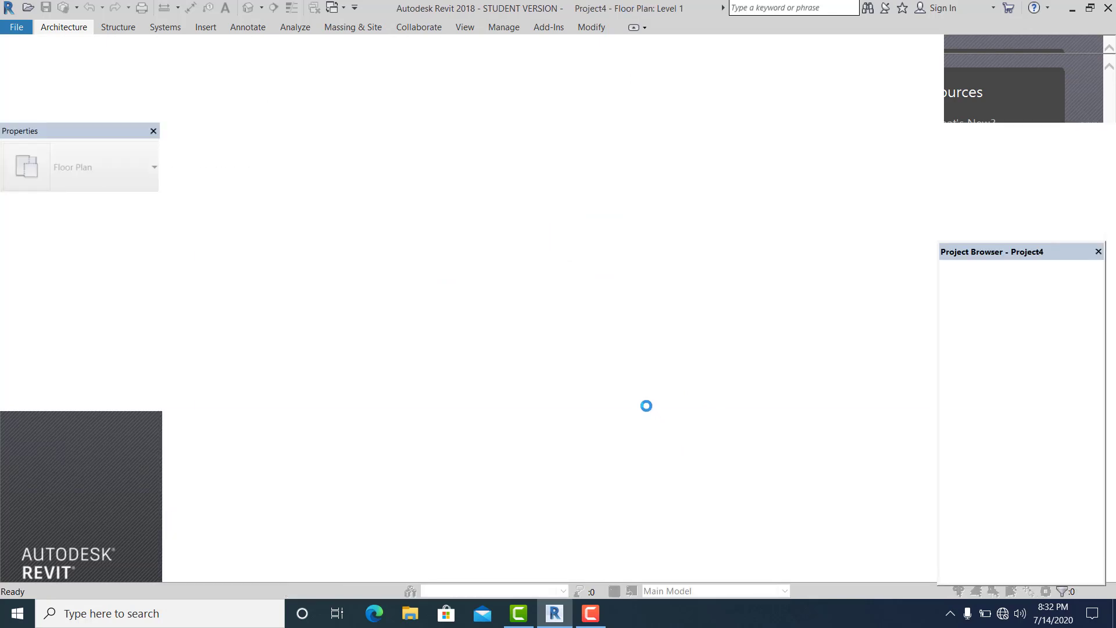
scroll(667, 423, down, 1)
middle_drag(672, 425, 583, 403)
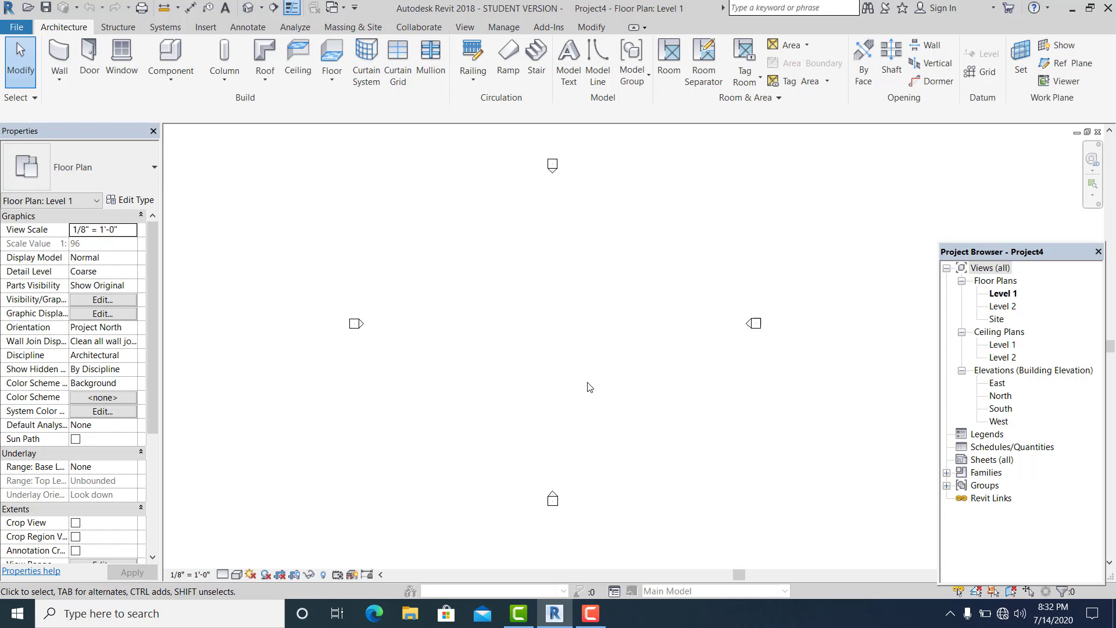
mouse_move(590, 387)
middle_down()
mouse_move(595, 399)
mouse_move(603, 389)
mouse_move(588, 376)
middle_up()
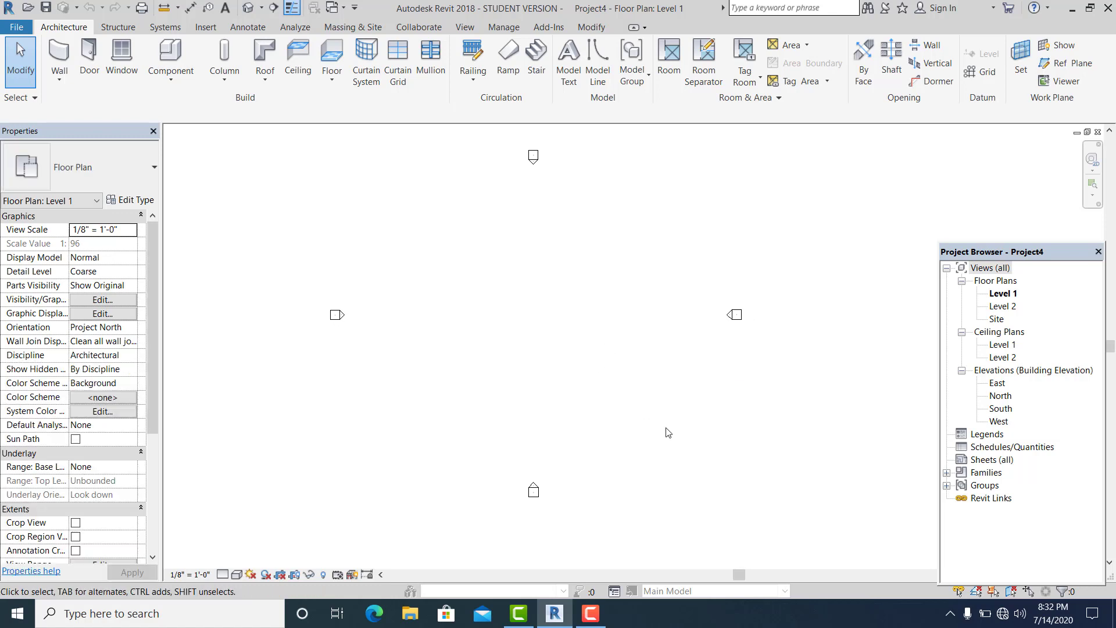
middle_drag(653, 418, 640, 416)
middle_drag(584, 372, 587, 377)
middle_drag(545, 376, 557, 383)
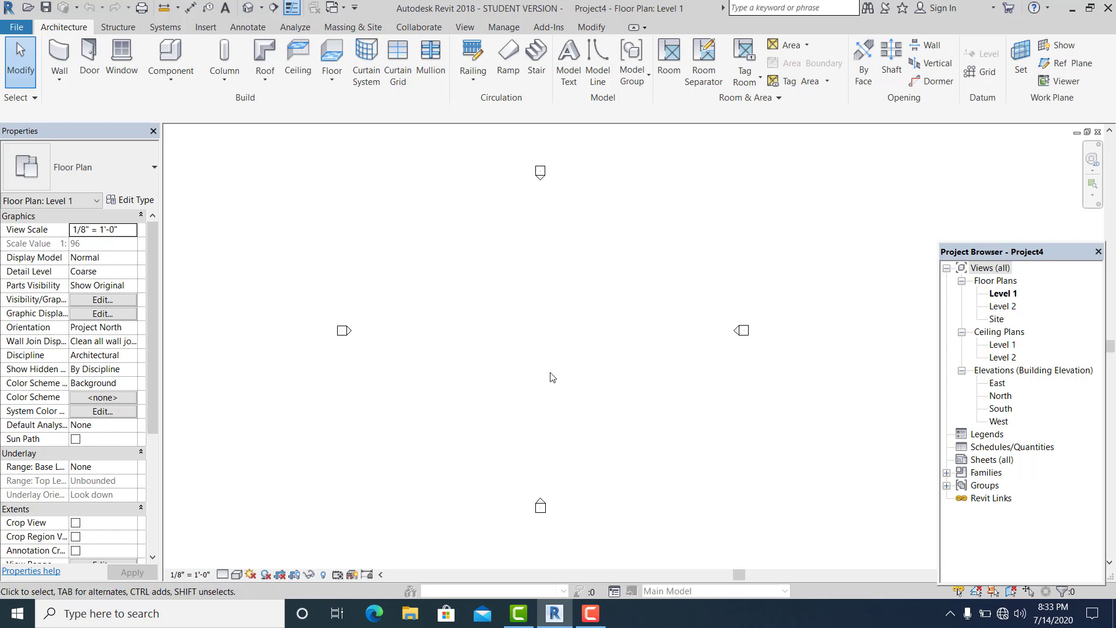
middle_drag(550, 364, 538, 354)
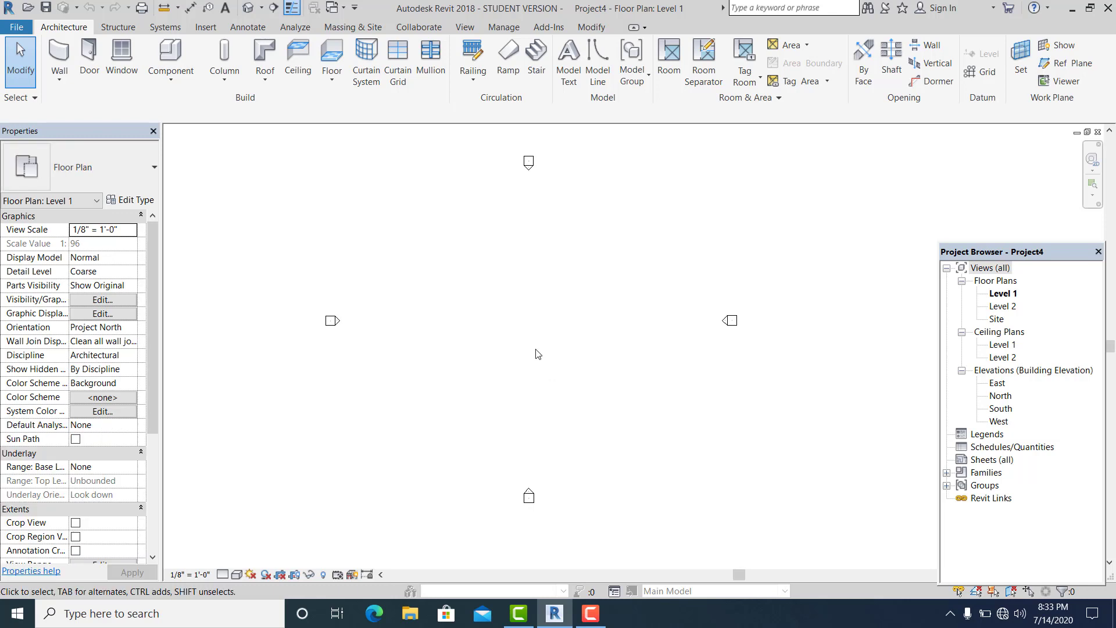
Set the project's length units to meters.
key(u)
key(n)
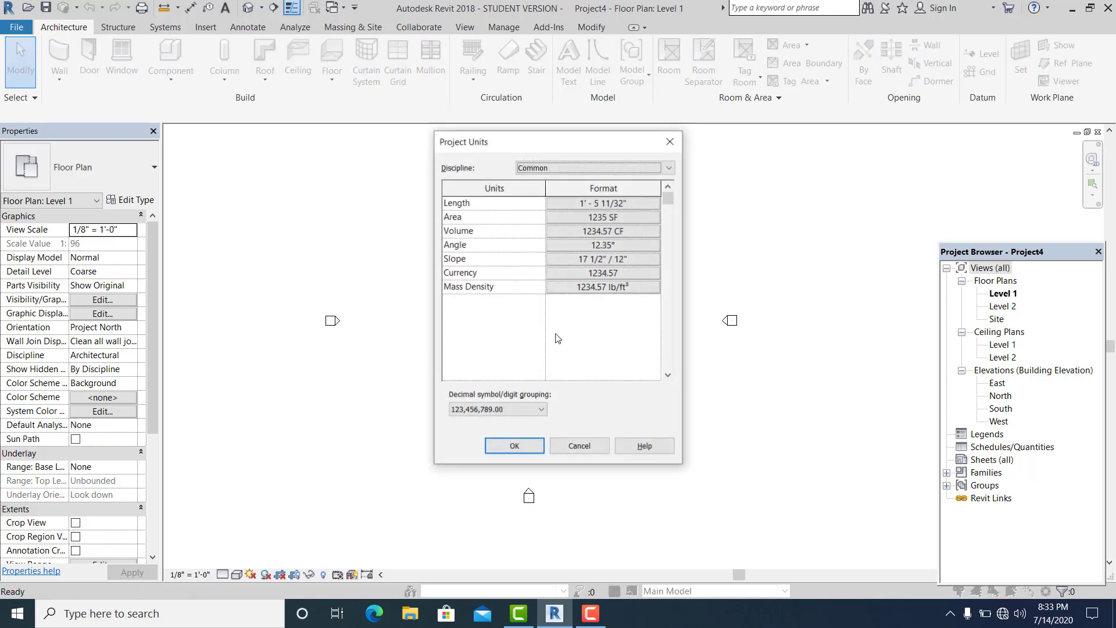
click(618, 205)
click(616, 227)
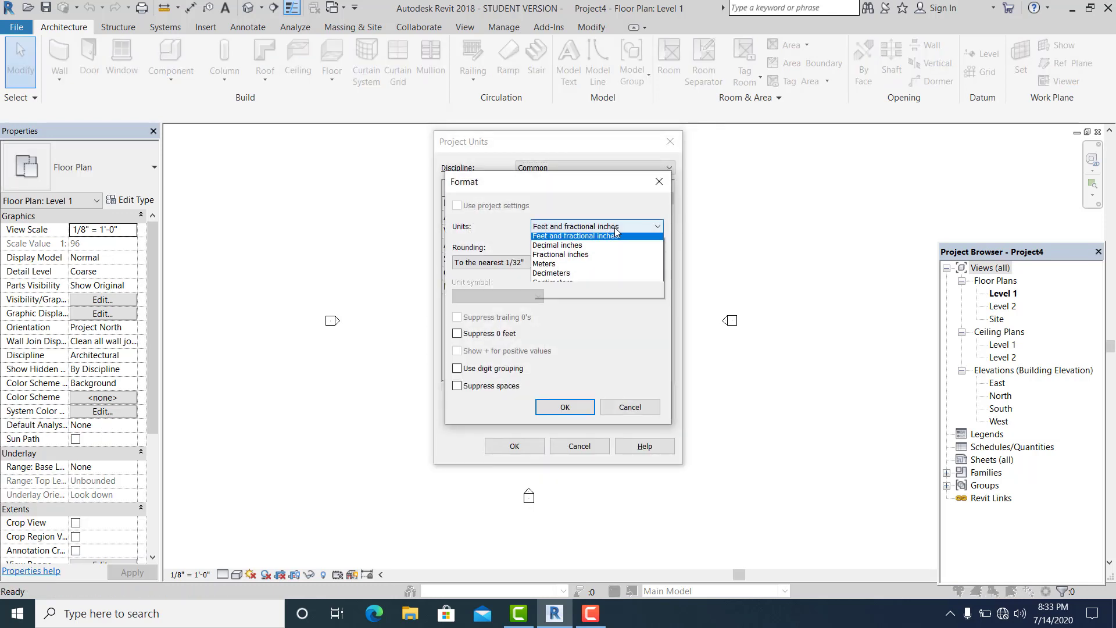
click(591, 278)
click(562, 407)
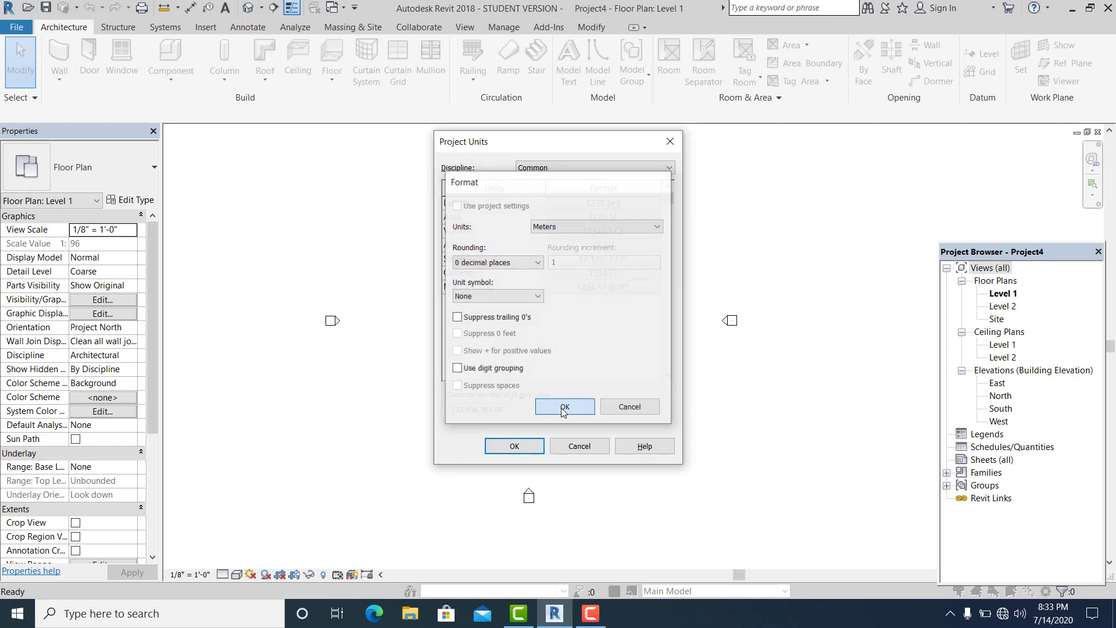
click(515, 446)
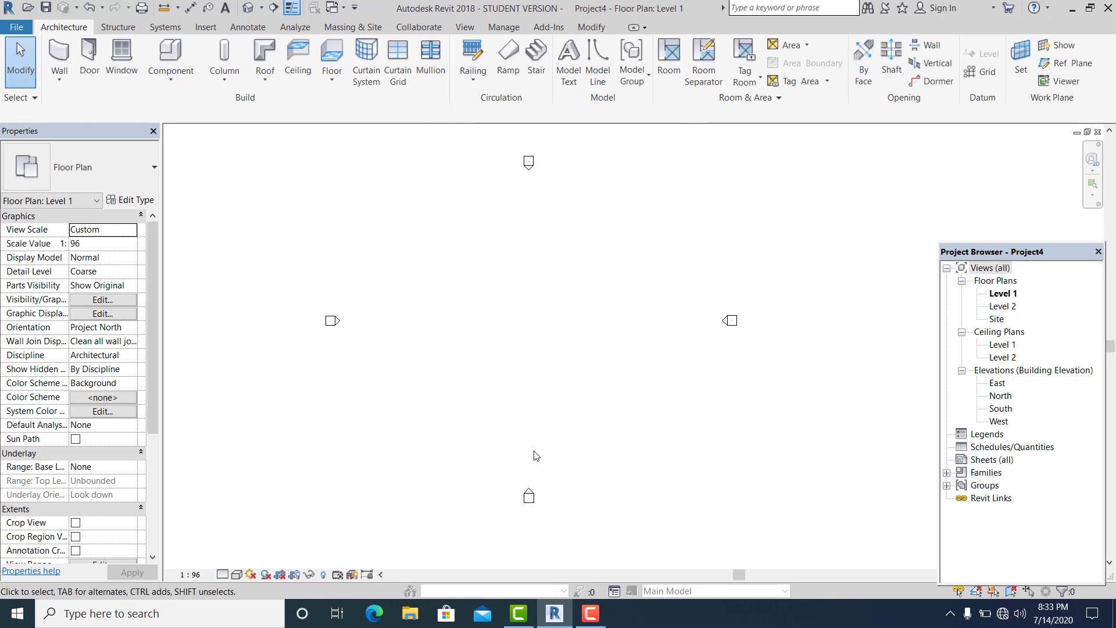
Draw two crossing reference planes, one horizontal between the west and east elevation markers and one vertical between the north and south markers.
middle_drag(571, 412, 566, 409)
key(r)
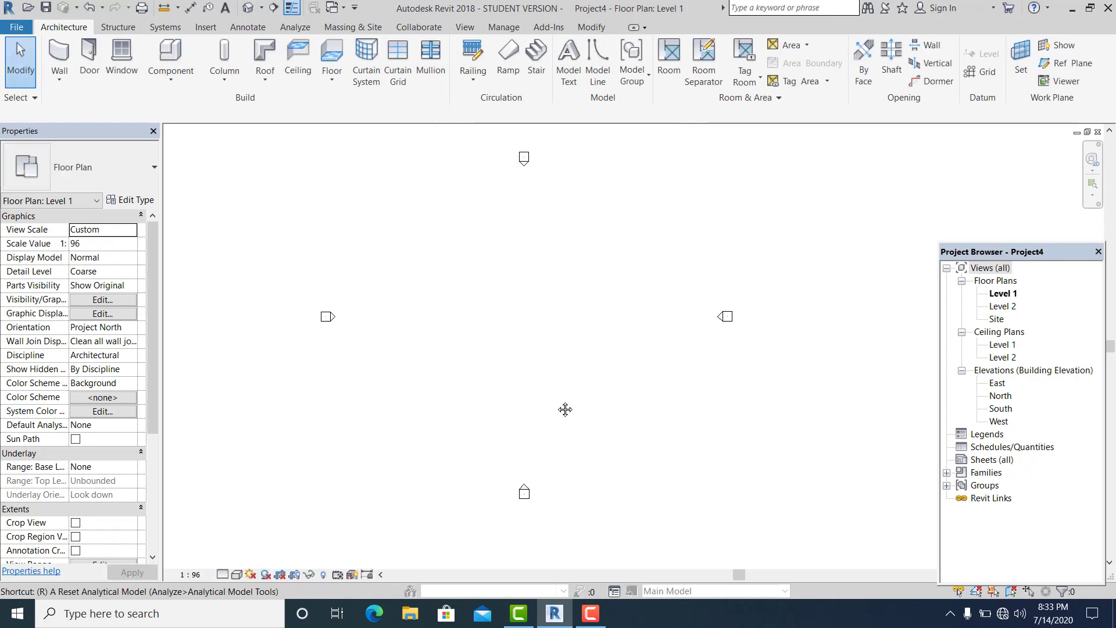
key(p)
key(r)
key(p)
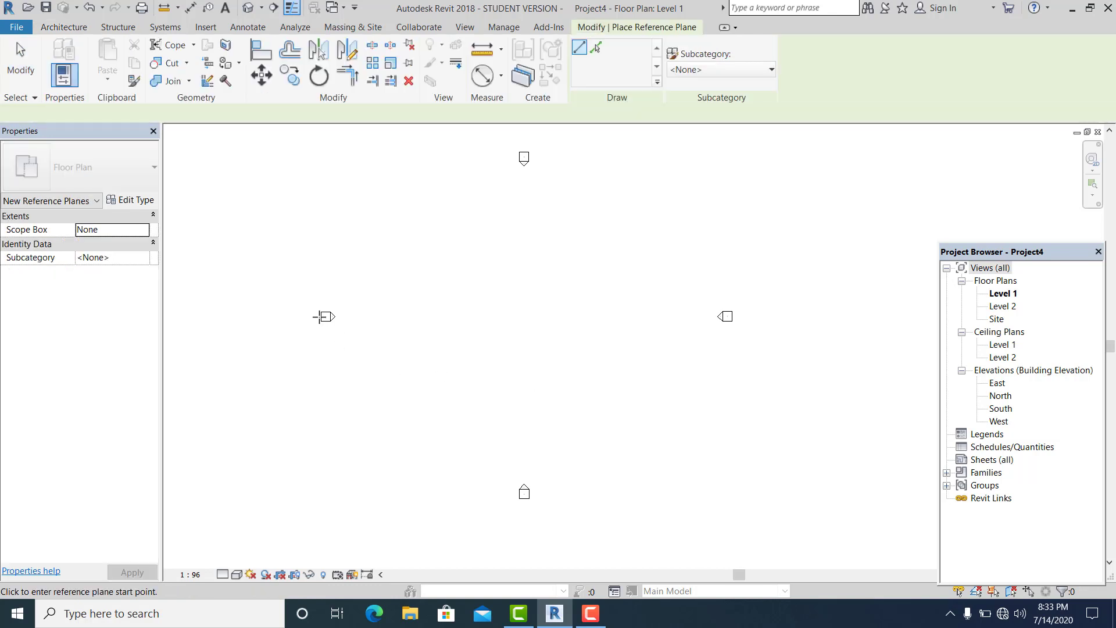
click(320, 317)
click(738, 316)
scroll(608, 425, down, 1)
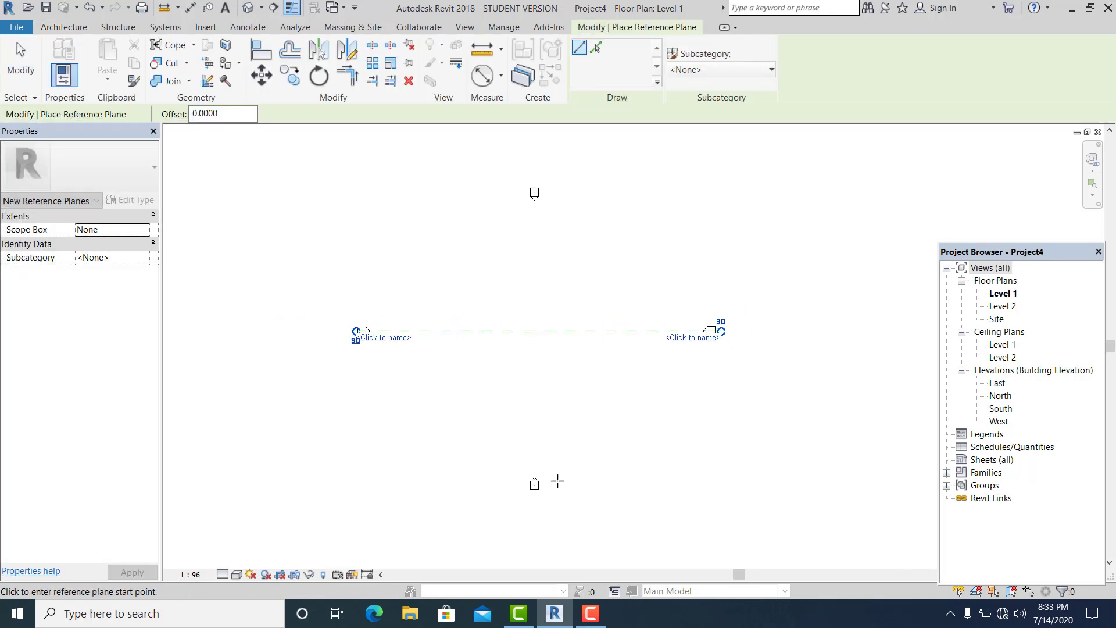
click(533, 499)
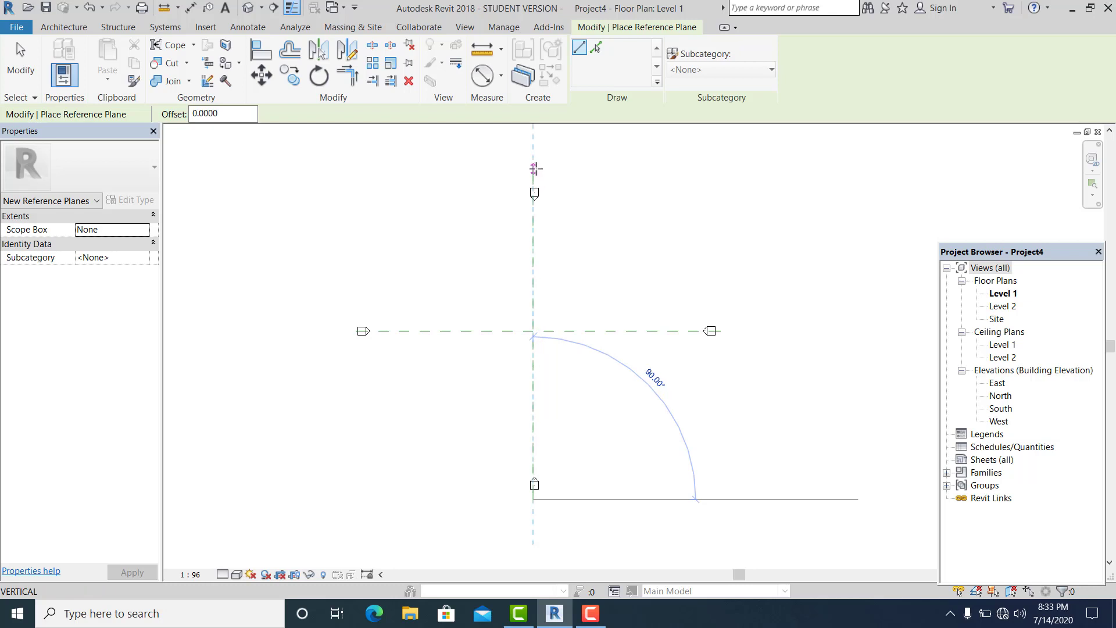
click(533, 169)
click(21, 58)
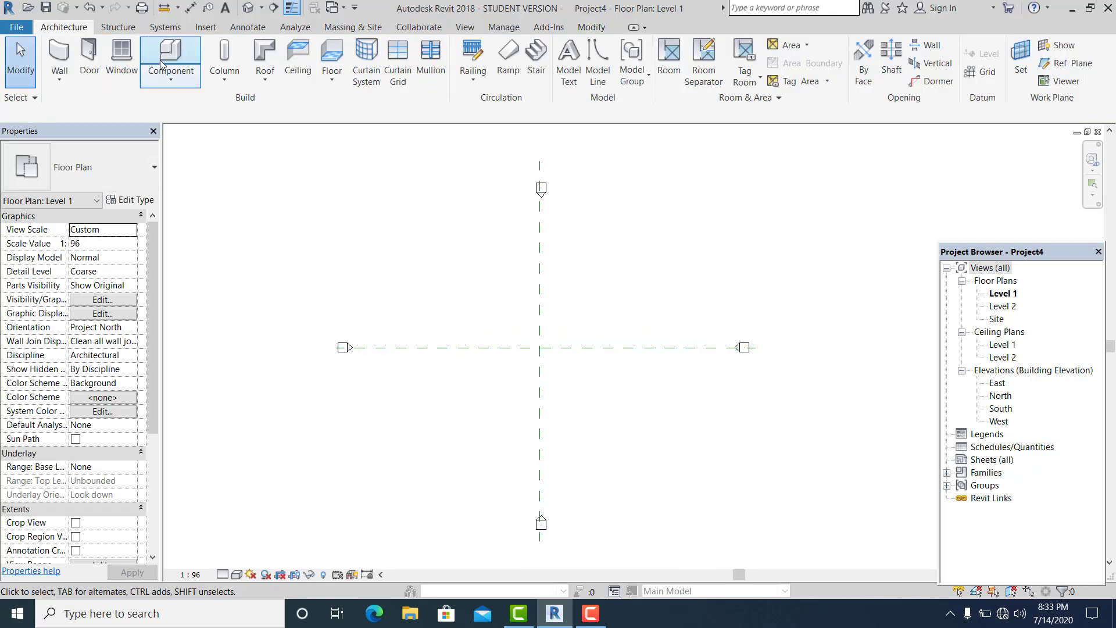
Start an in-place component in the Mass family category, accepting the default name.
click(169, 84)
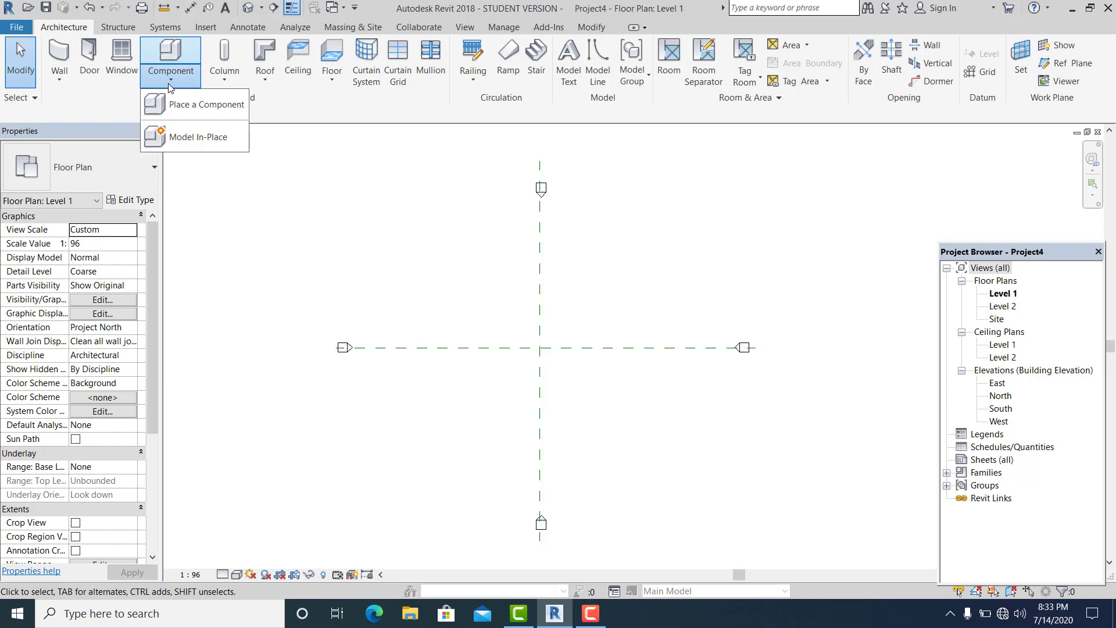
click(192, 137)
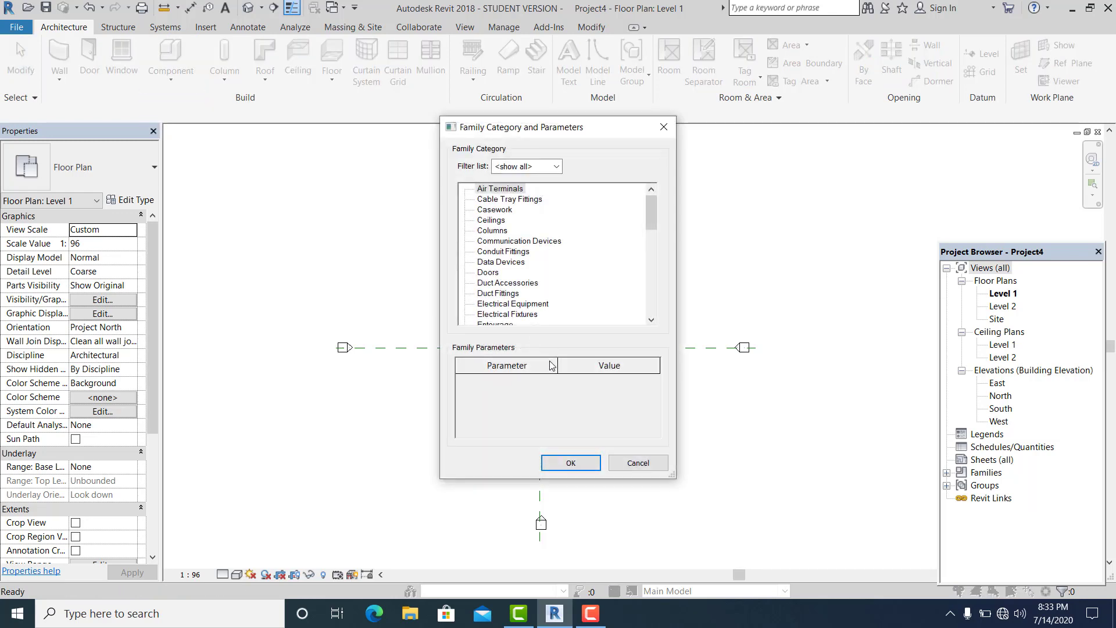
drag(650, 227, 654, 249)
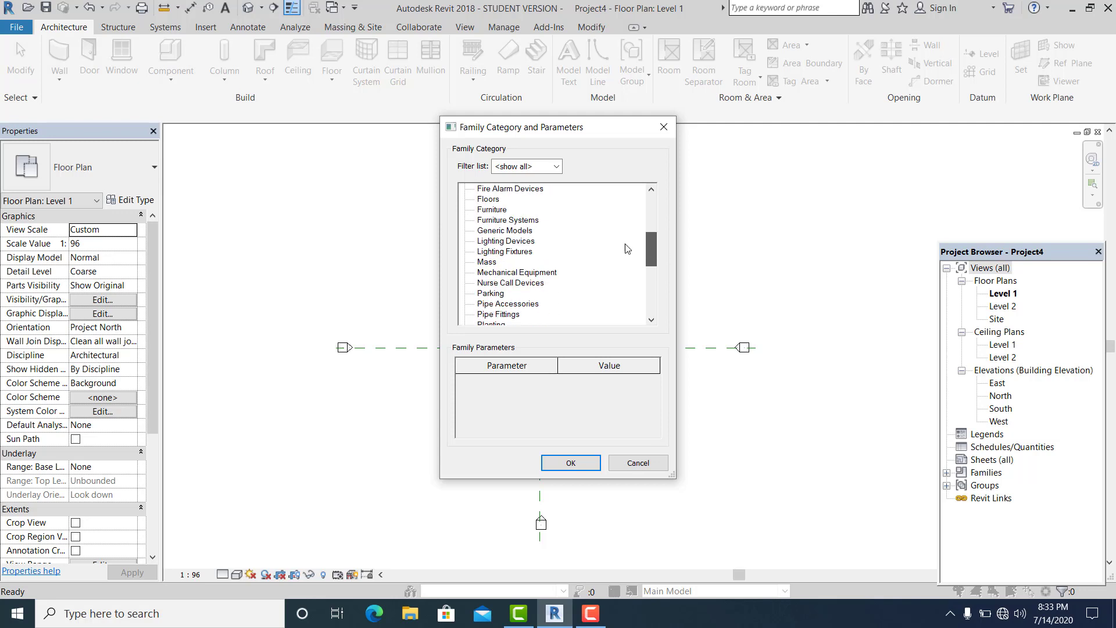
double_click(486, 262)
click(564, 336)
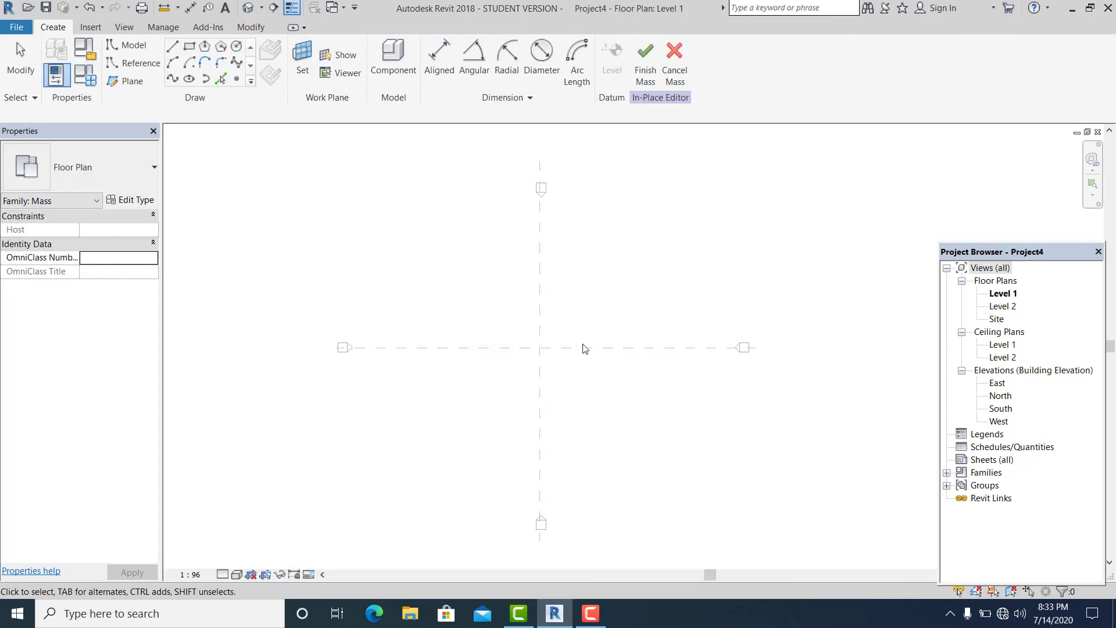
Draw an eight-sided inscribed polygon of 20 m radius centred on the reference plane intersection, with one vertex on the vertical plane.
scroll(536, 351, up, 1)
middle_drag(556, 365, 554, 363)
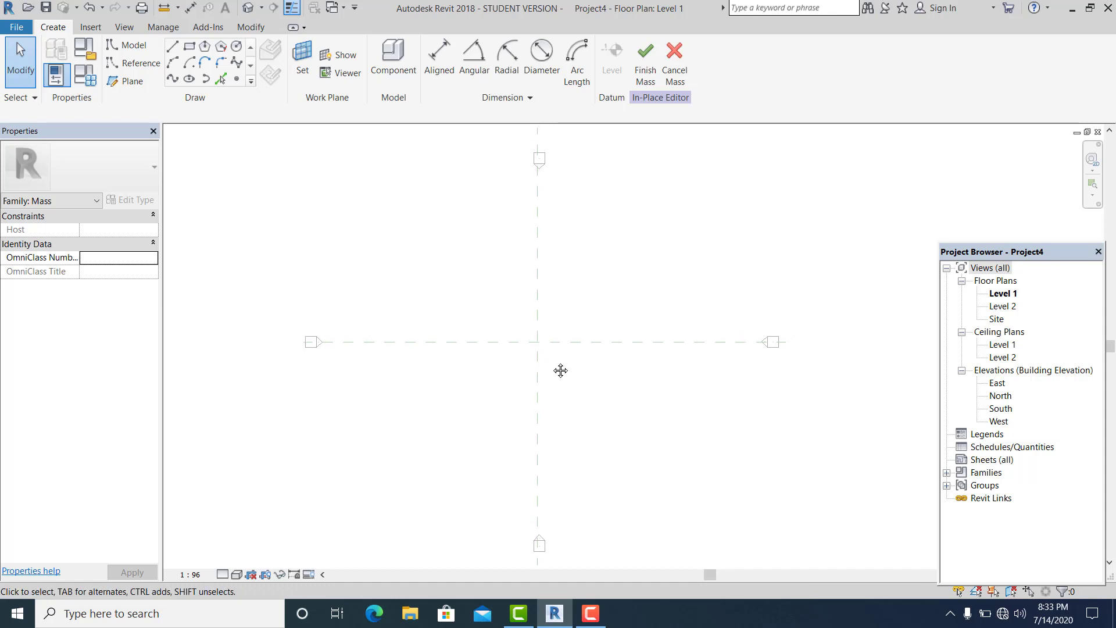
scroll(555, 366, down, 1)
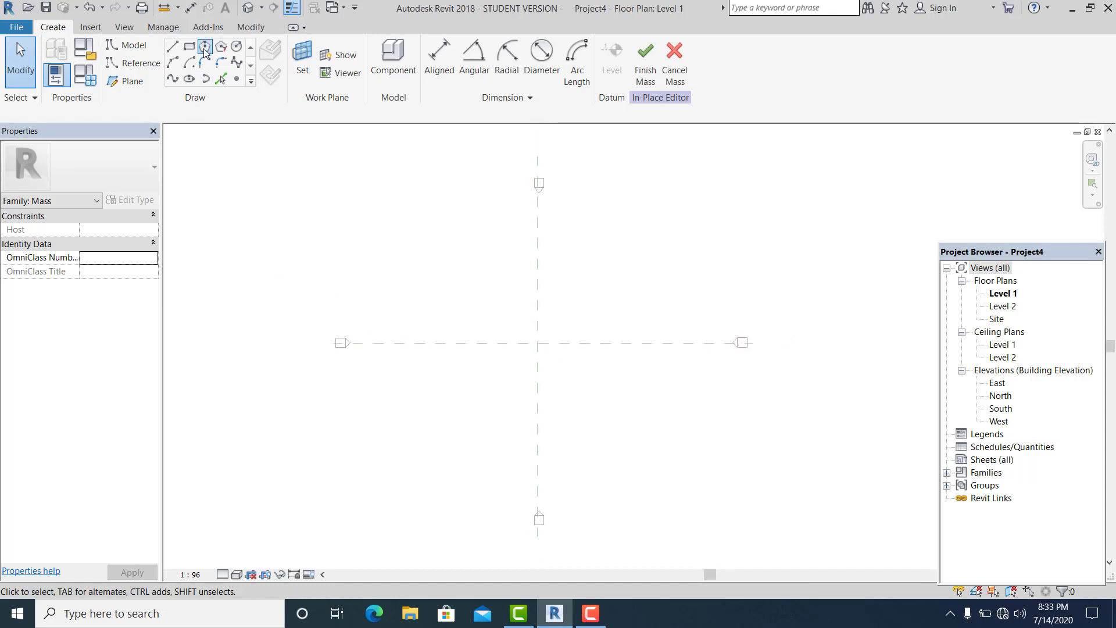
click(204, 51)
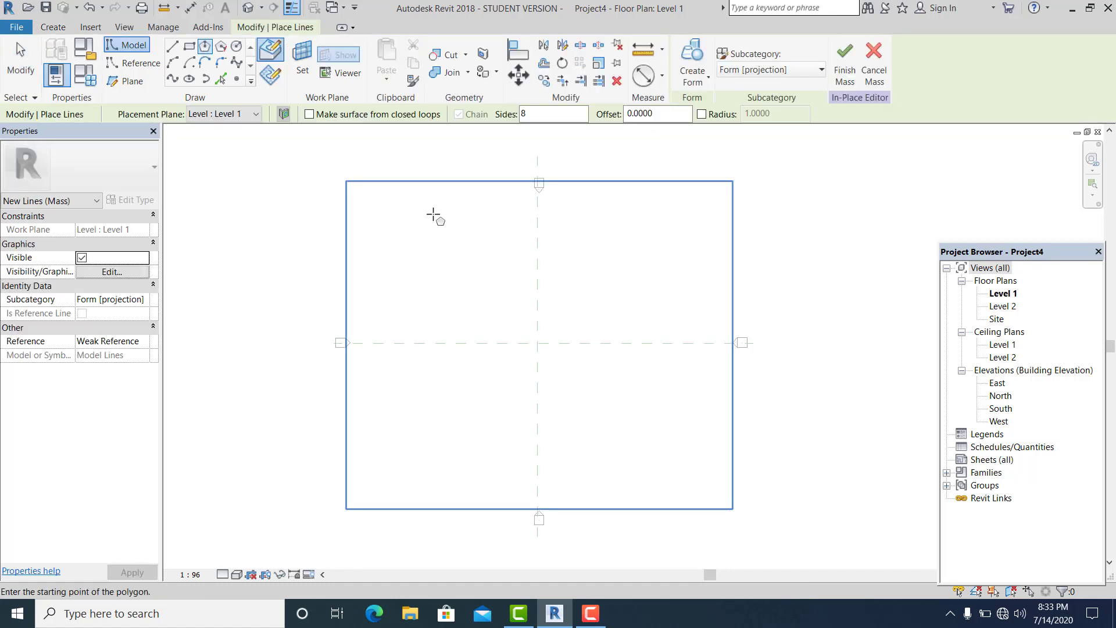
click(530, 114)
click(538, 343)
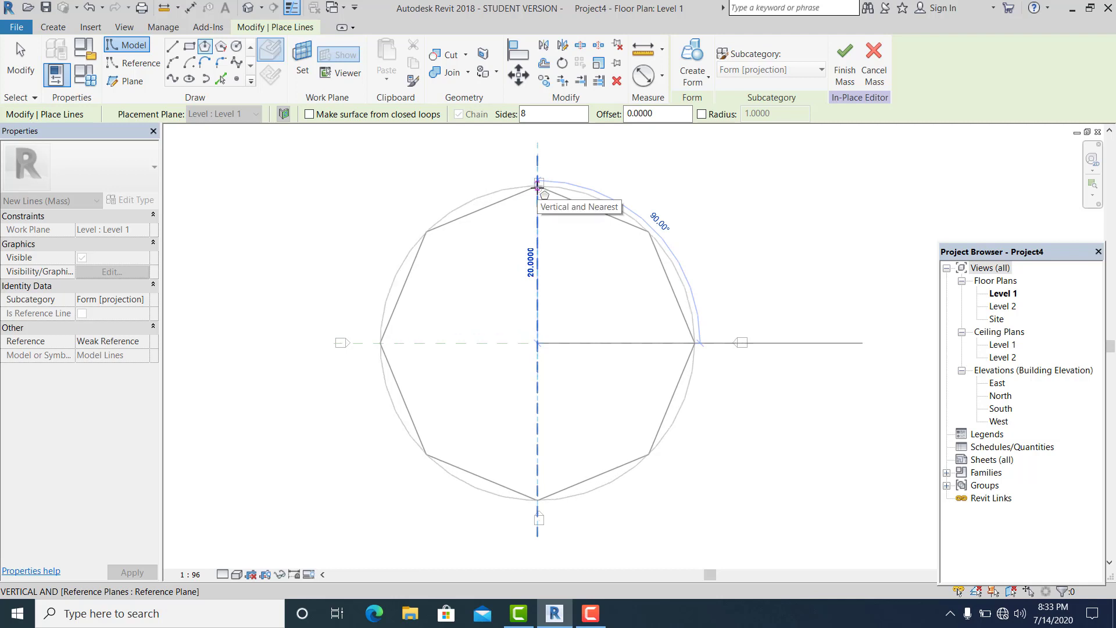
click(538, 186)
scroll(547, 273, down, 1)
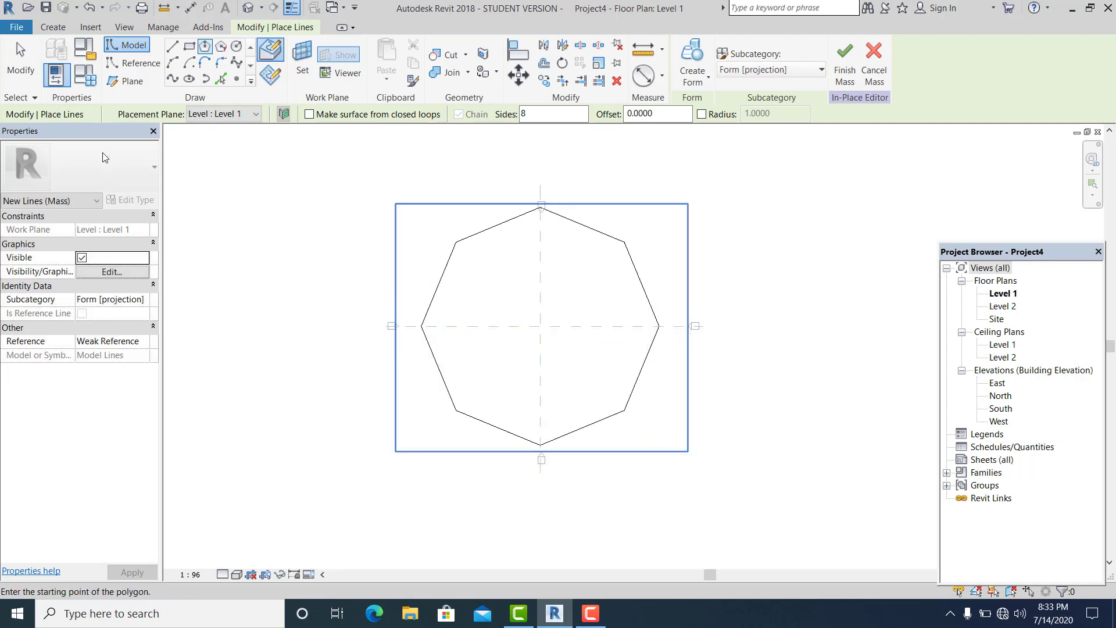
click(29, 70)
scroll(543, 238, up, 2)
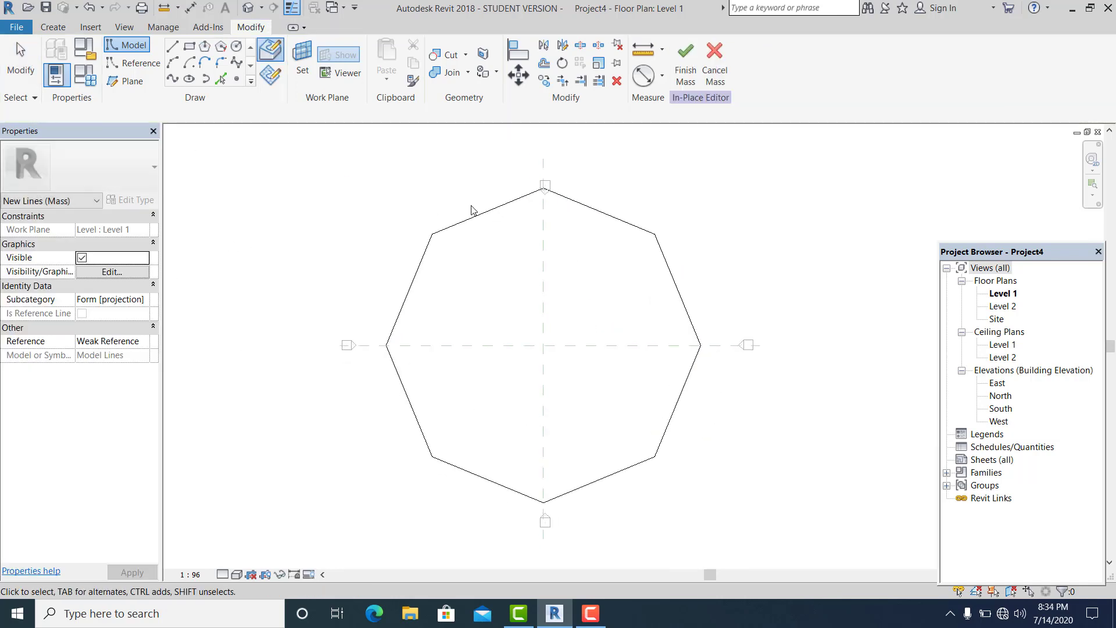
scroll(475, 213, down, 1)
scroll(515, 268, up, 2)
mouse_move(529, 305)
middle_down()
mouse_move(507, 280)
mouse_move(524, 329)
middle_up()
scroll(505, 283, down, 1)
scroll(507, 285, down, 1)
scroll(522, 303, up, 1)
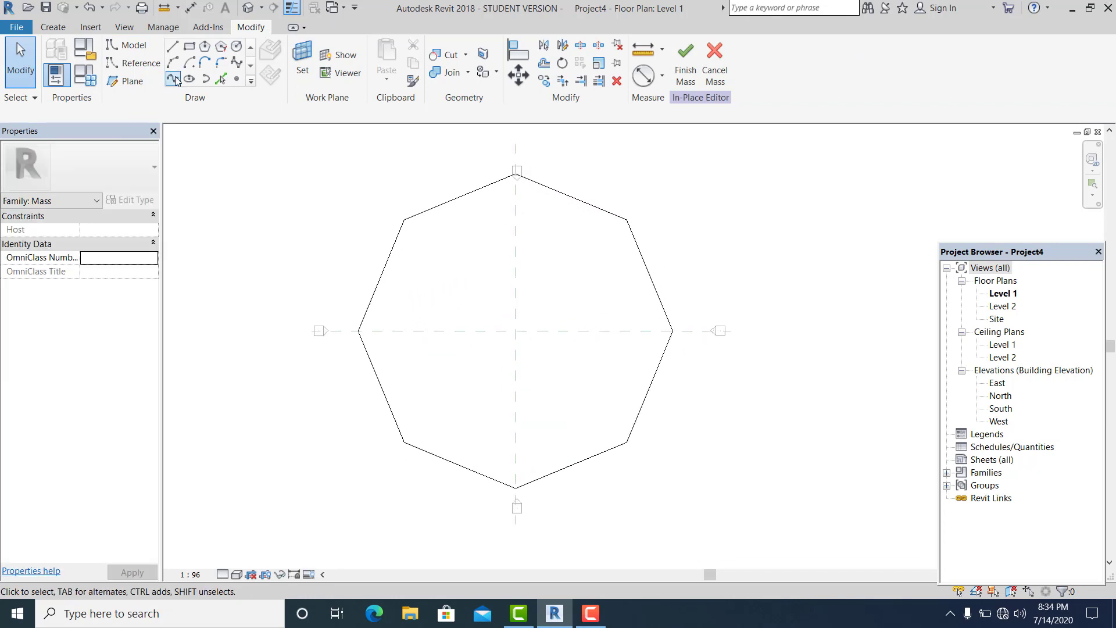
Draw a larger eight-sided inscribed polygon around the same centre, with its sides about 2.77 m outside the first octagon.
click(208, 47)
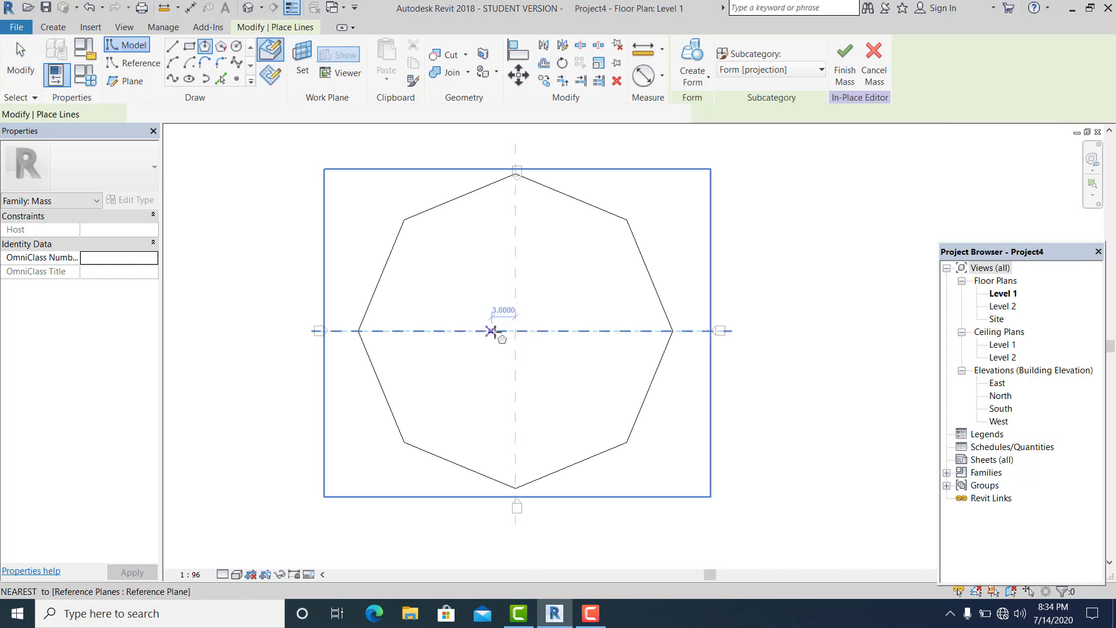
click(515, 331)
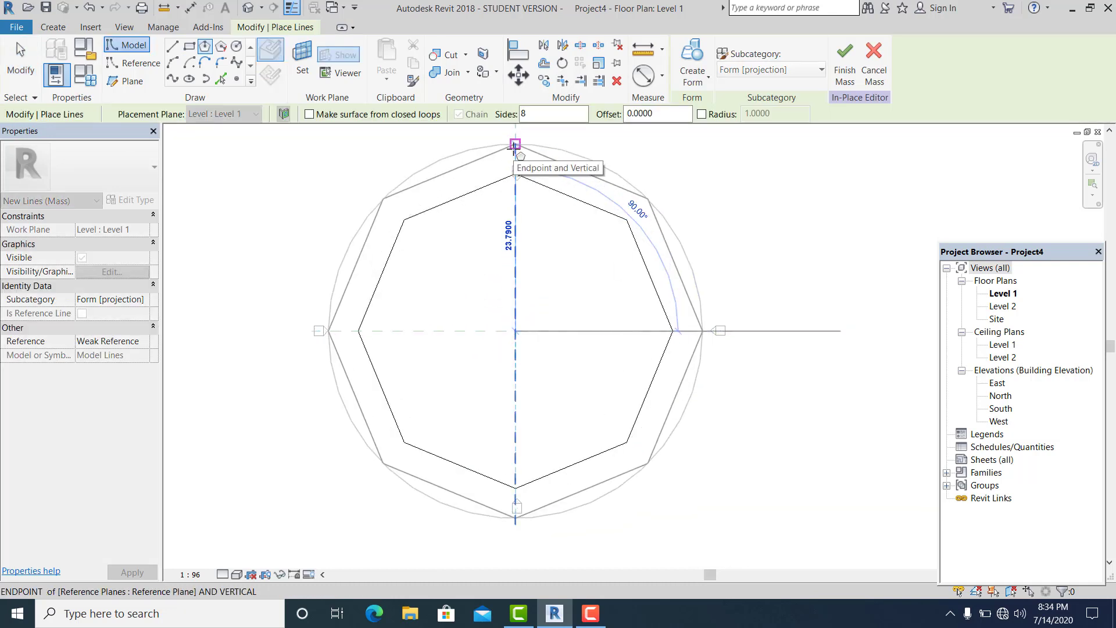
scroll(514, 148, up, 2)
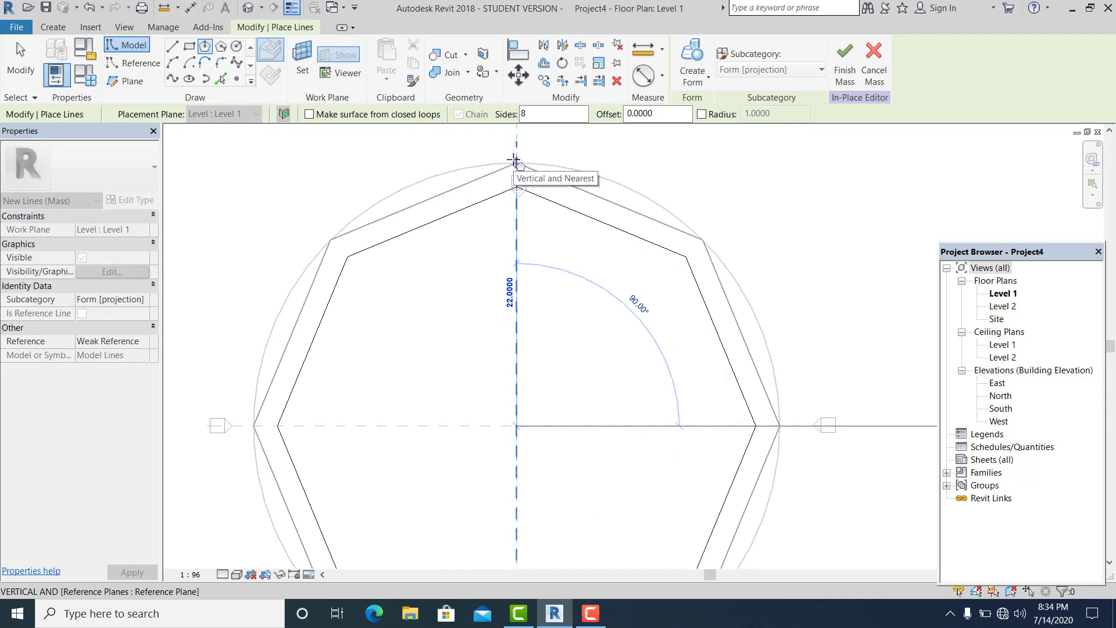
click(517, 190)
scroll(530, 256, down, 2)
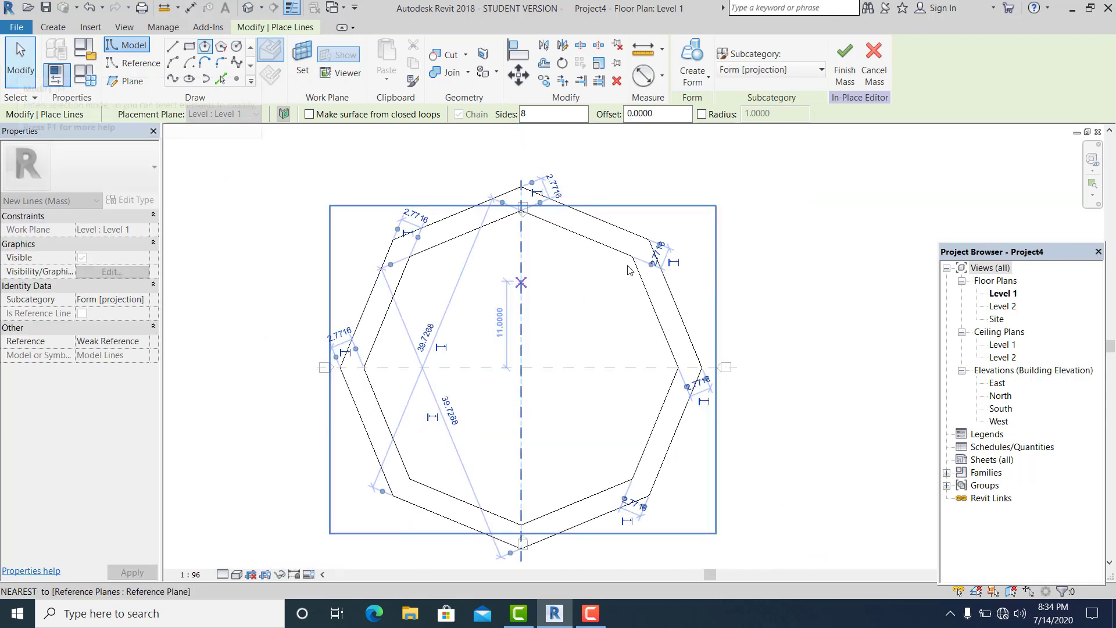
scroll(590, 311, down, 3)
scroll(572, 316, up, 2)
mouse_move(557, 319)
middle_down()
mouse_move(539, 290)
mouse_move(536, 331)
mouse_move(540, 322)
middle_up()
scroll(536, 288, down, 1)
scroll(488, 287, up, 2)
scroll(539, 317, up, 1)
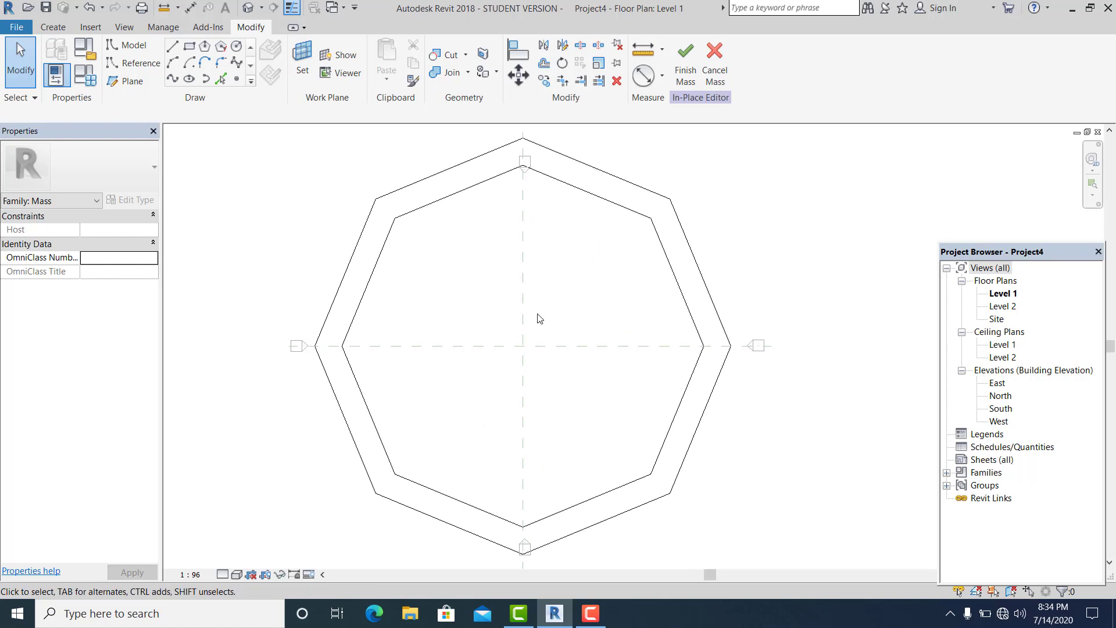
scroll(545, 324, down, 1)
middle_drag(546, 324, 544, 318)
scroll(544, 323, up, 1)
scroll(543, 322, down, 2)
scroll(543, 322, up, 1)
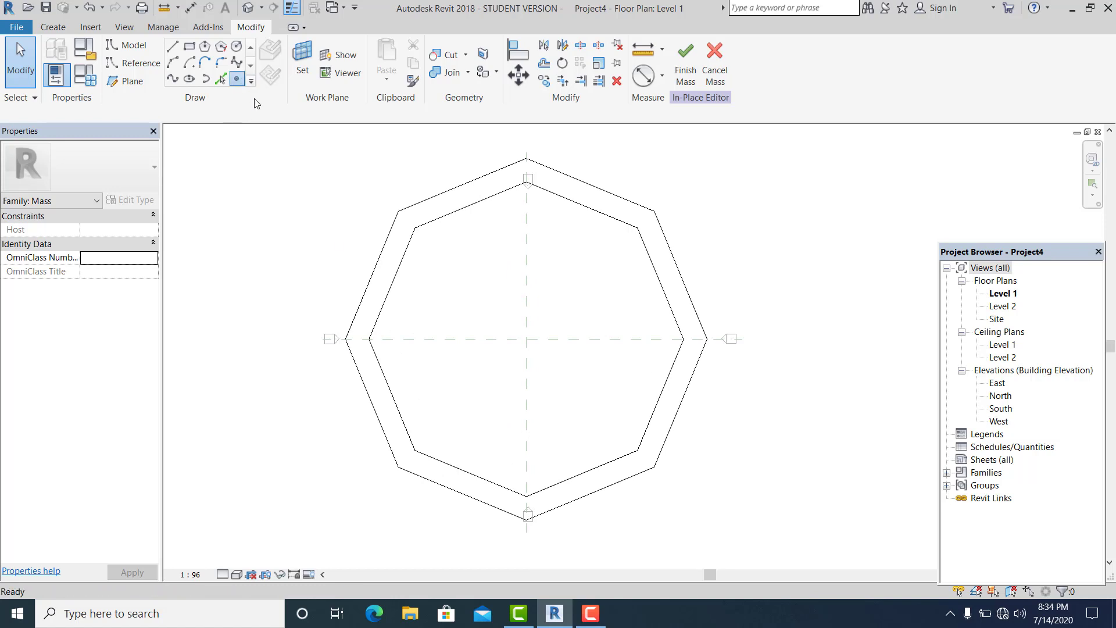
Place reference points on the inner octagon's vertices and side midpoints, going clockwise from the northwest vertex and skipping the west vertex.
click(237, 79)
click(415, 227)
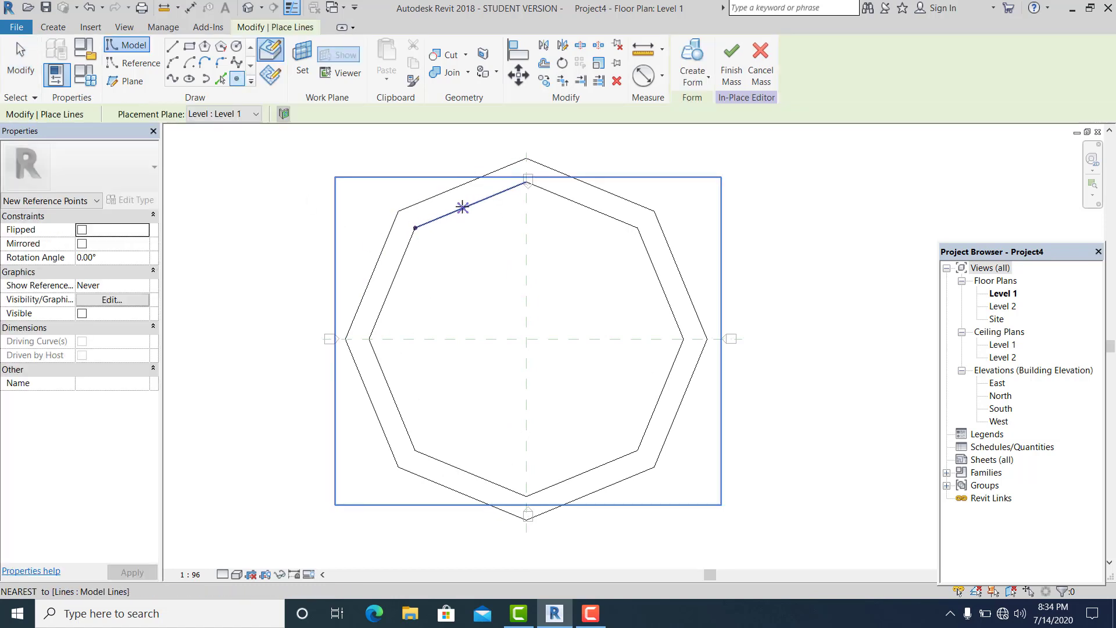
click(470, 205)
click(526, 182)
click(583, 204)
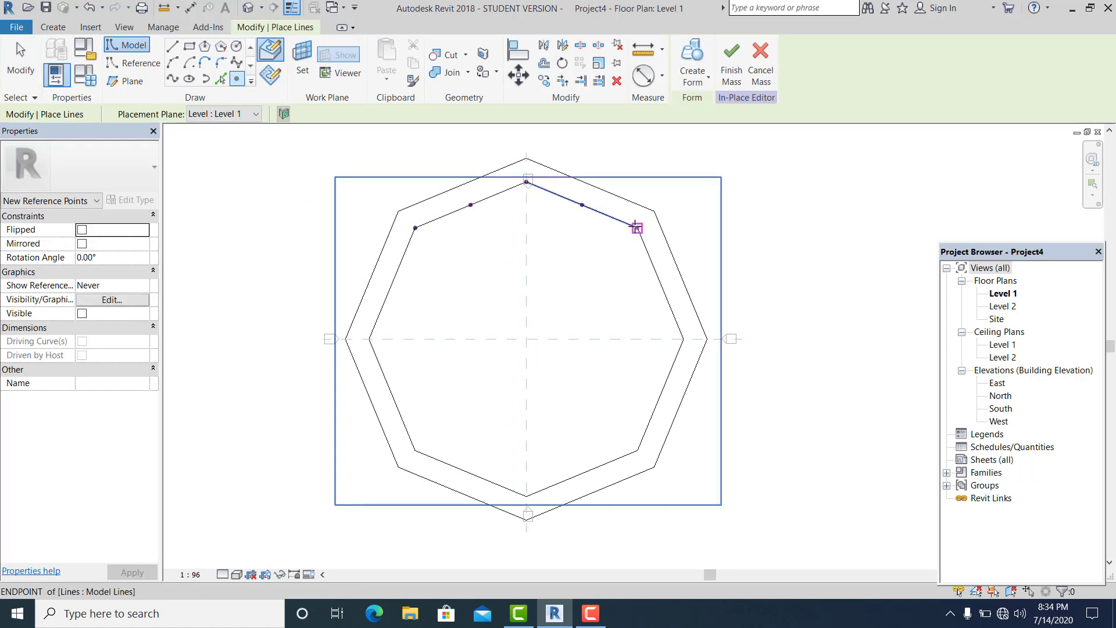
click(638, 227)
click(658, 284)
click(660, 395)
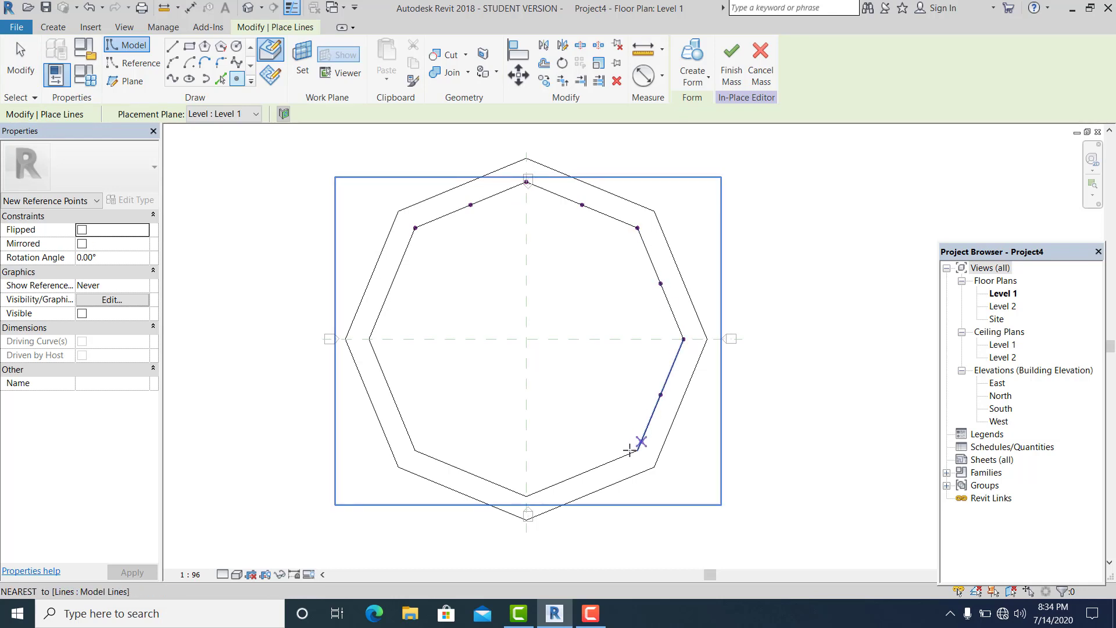
click(638, 450)
click(582, 474)
click(526, 496)
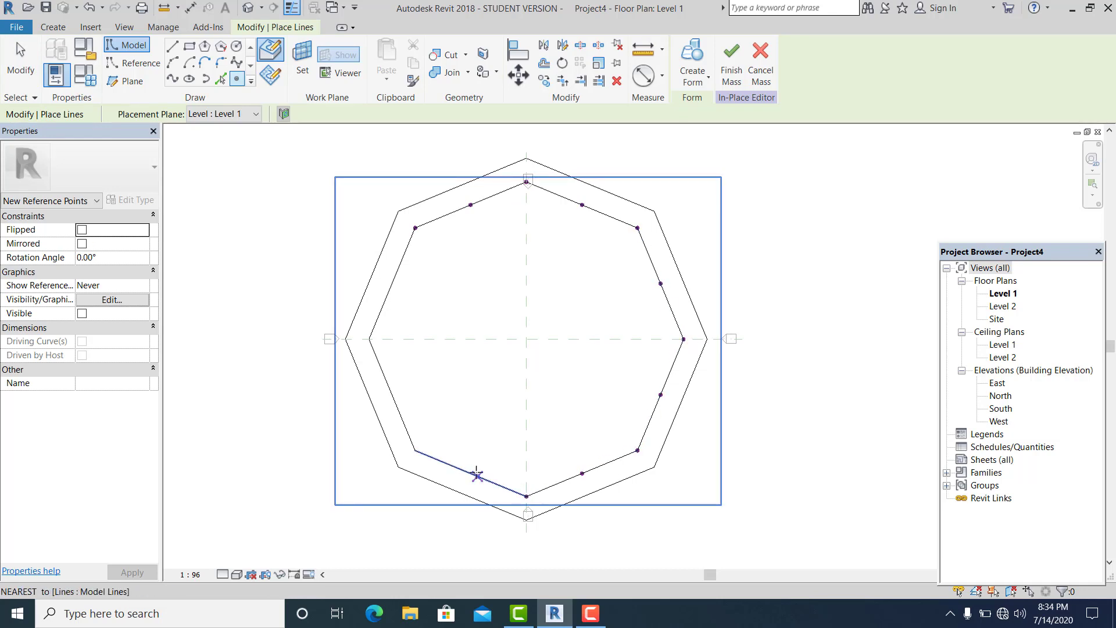
click(471, 473)
click(415, 450)
click(392, 395)
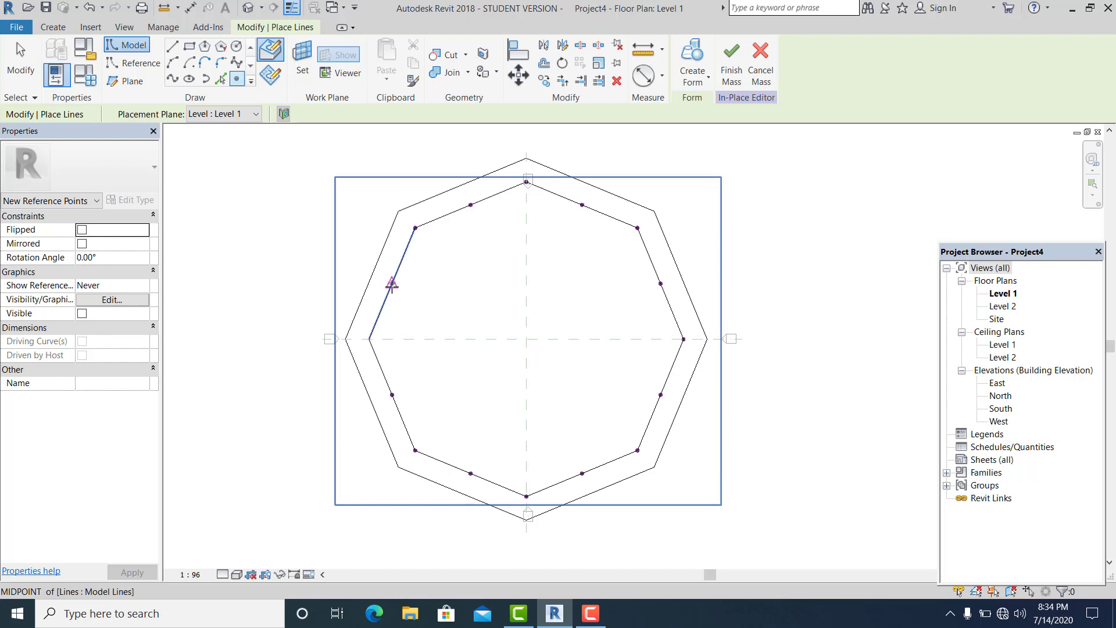
click(392, 284)
key(Escape)
Add the missing reference point at the inner octagon's west vertex on the horizontal reference plane.
scroll(494, 349, down, 1)
scroll(477, 337, up, 1)
middle_drag(477, 338, 464, 301)
click(236, 79)
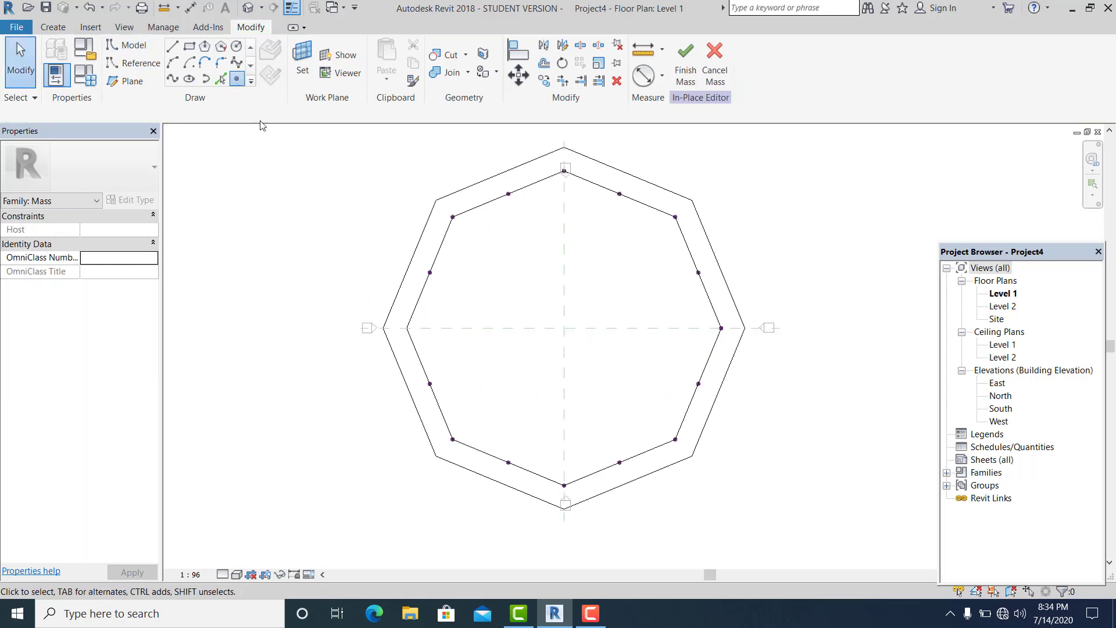
click(407, 328)
key(Escape)
scroll(502, 266, down, 1)
scroll(502, 266, up, 1)
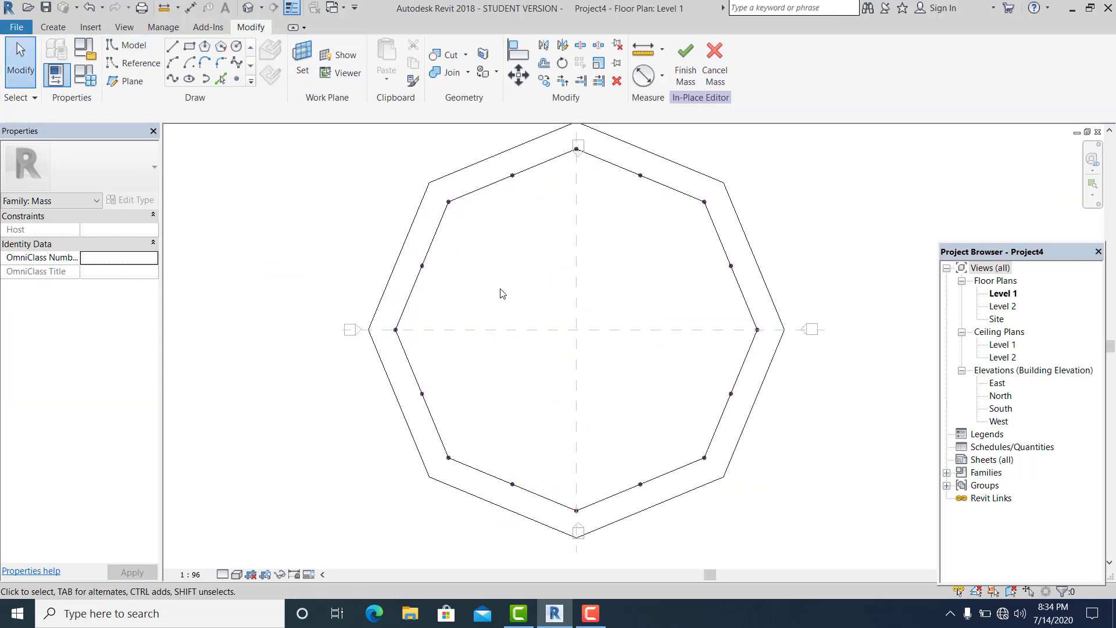
Place a reference point at the intersection of the two reference planes, in the centre of the octagons.
middle_drag(501, 293, 493, 278)
click(236, 79)
click(569, 315)
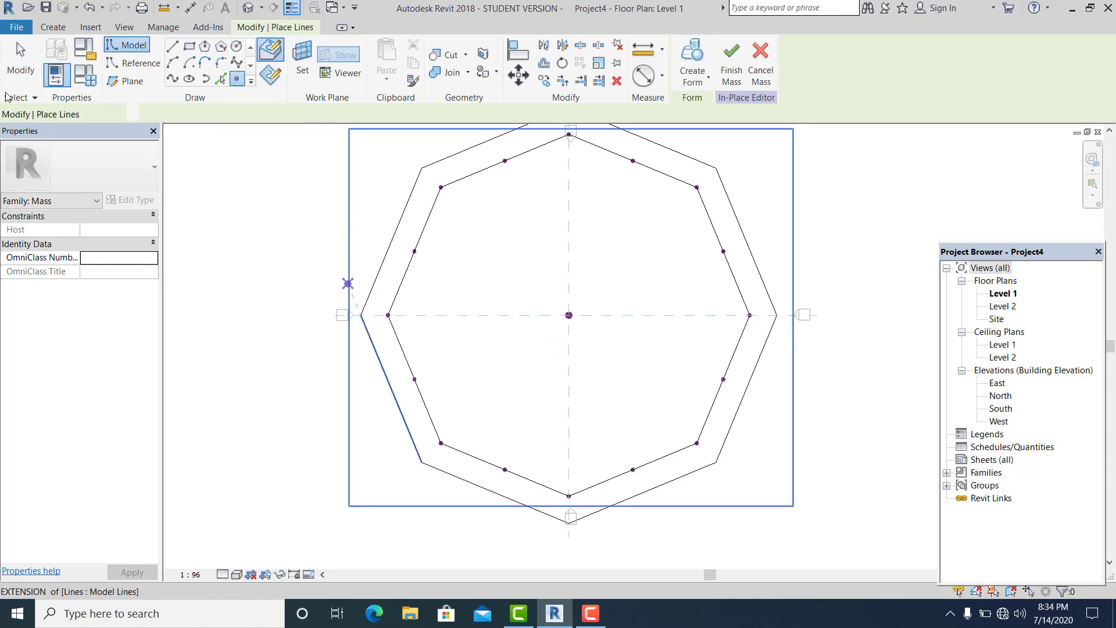
key(Escape)
Associate the centre reference point's Offset with a new family type parameter named mid, grouped under Dimensions.
scroll(500, 282, up, 1)
drag(500, 279, 656, 379)
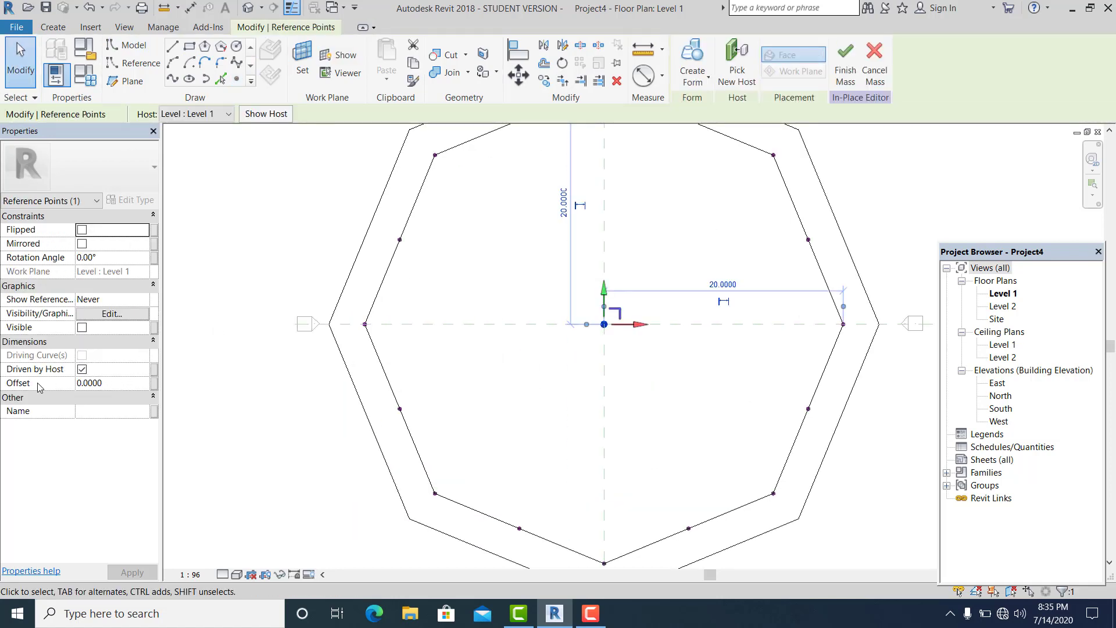
click(154, 383)
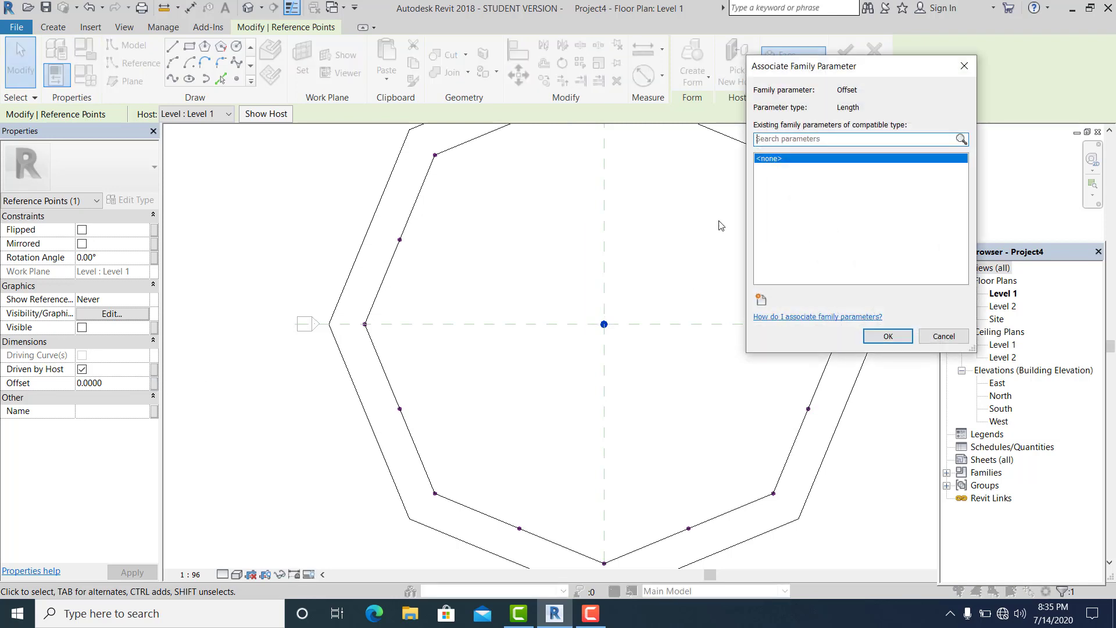
drag(904, 75, 915, 80)
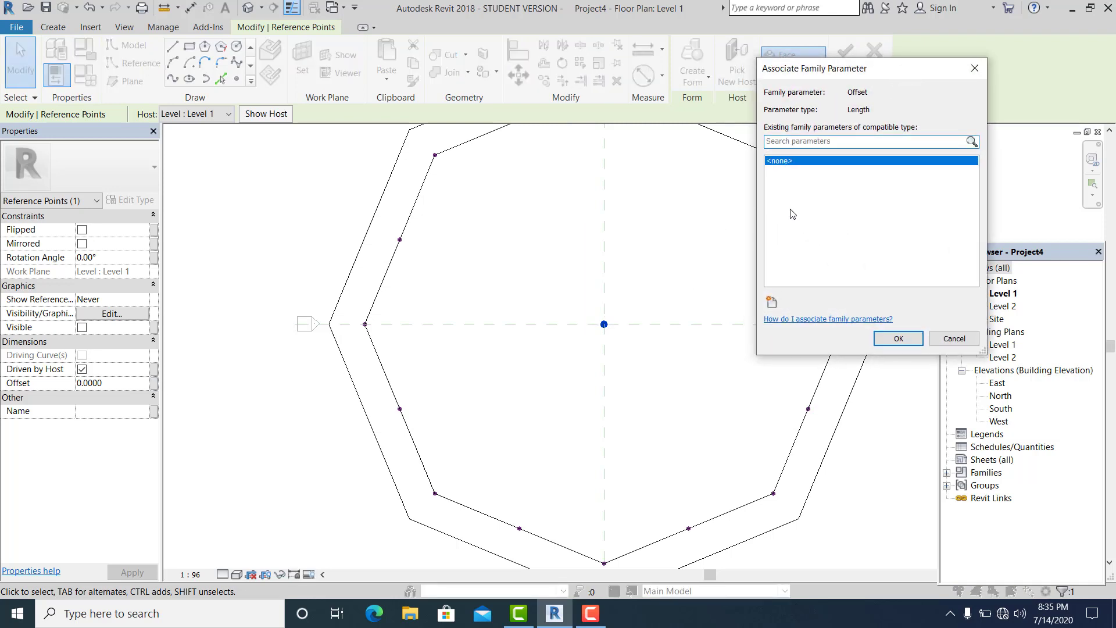
click(772, 301)
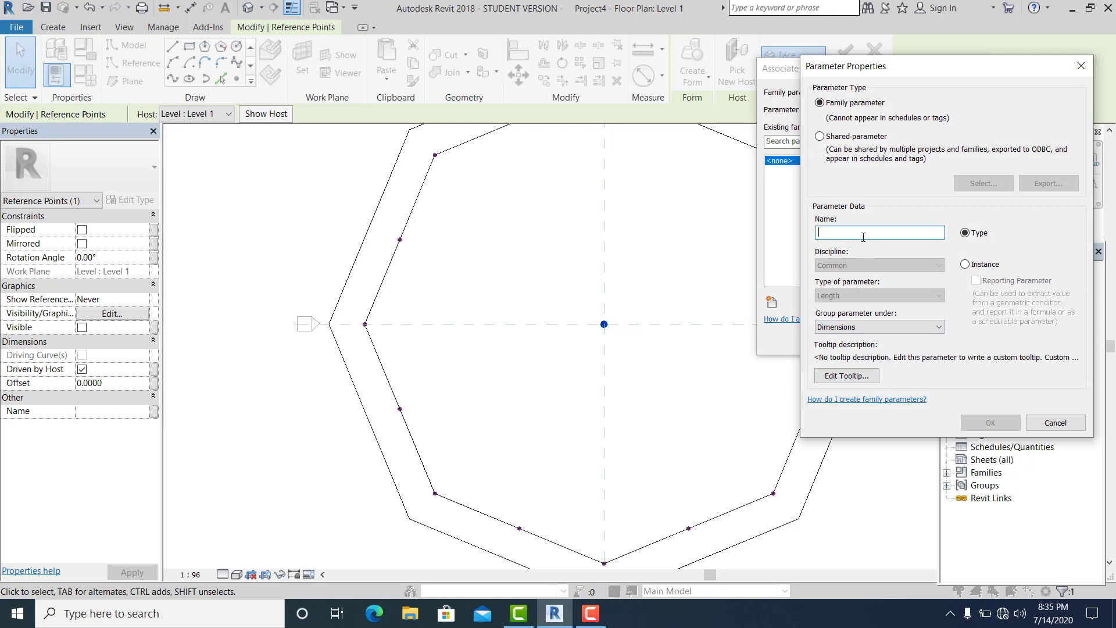
text(mid)
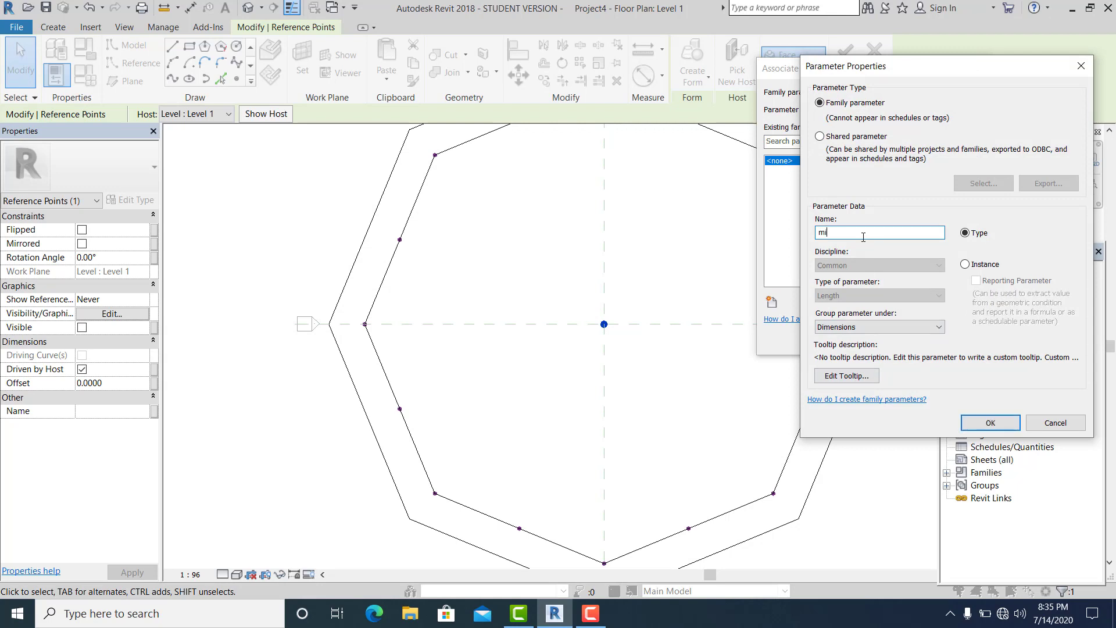
click(991, 422)
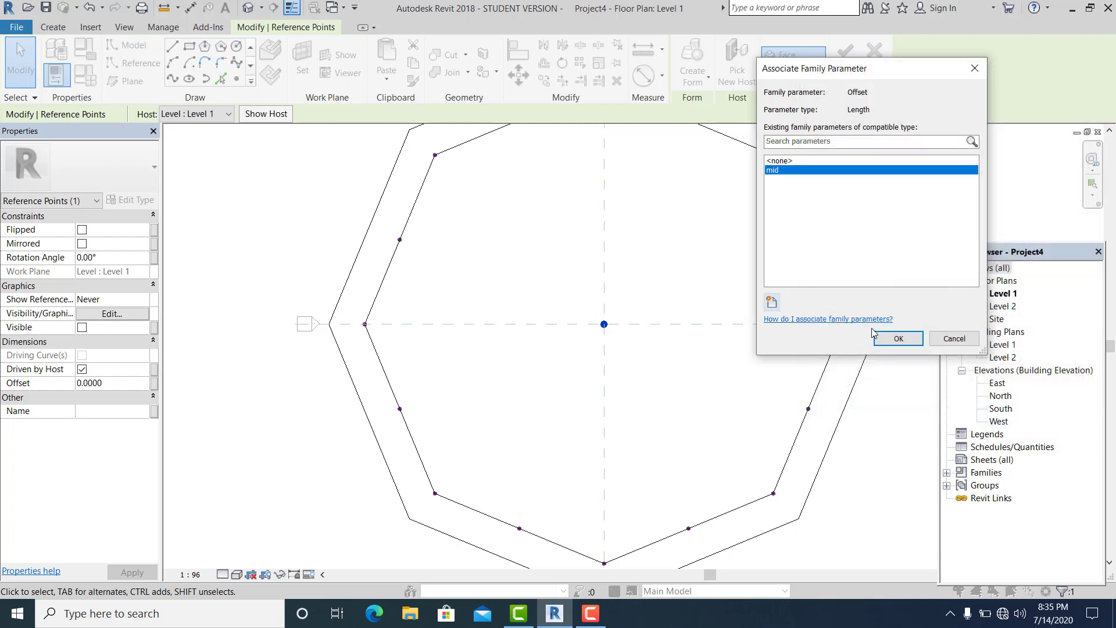
click(884, 337)
Delete all eight lines of the inner octagon without deleting its reference points.
scroll(534, 370, down, 2)
middle_drag(534, 370, 496, 391)
scroll(497, 387, down, 1)
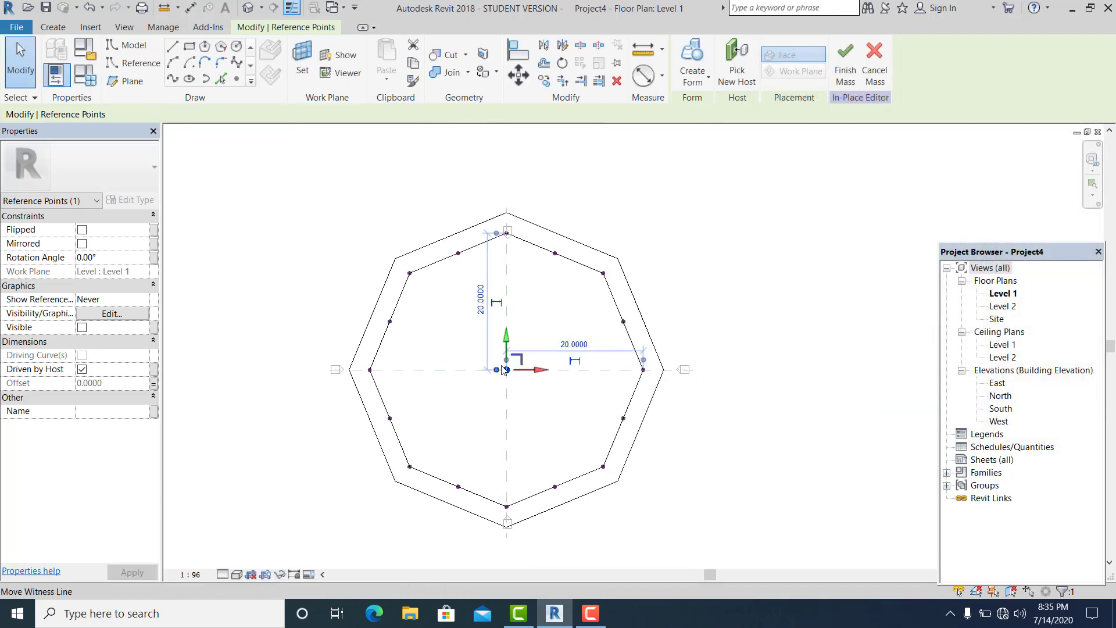
click(444, 319)
scroll(441, 299, up, 2)
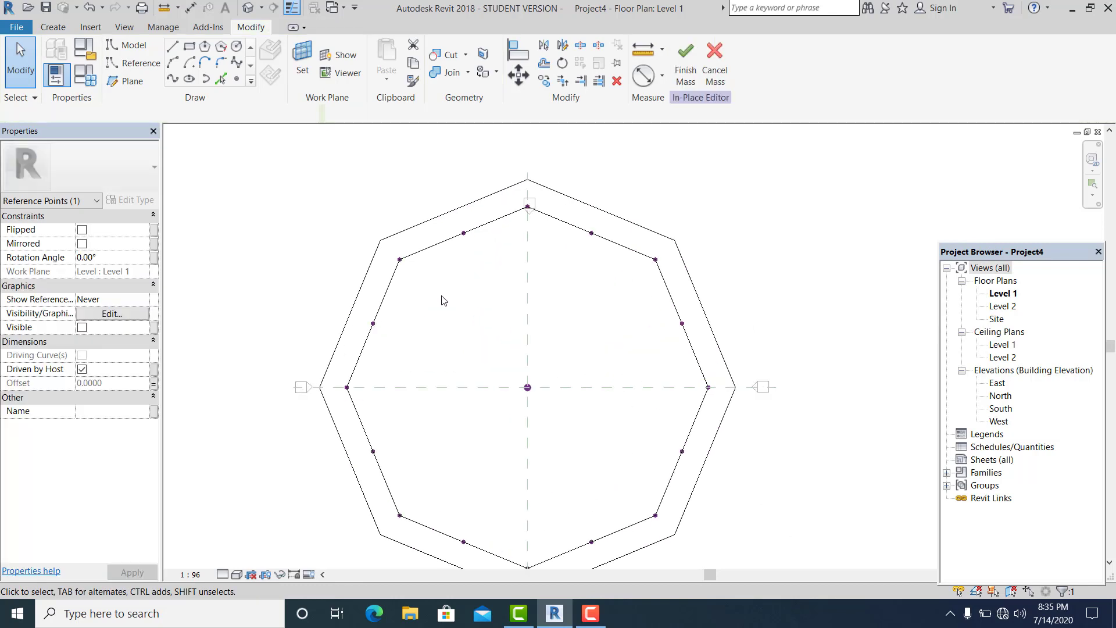
key(Tab)
click(447, 240)
middle_drag(458, 268, 502, 244)
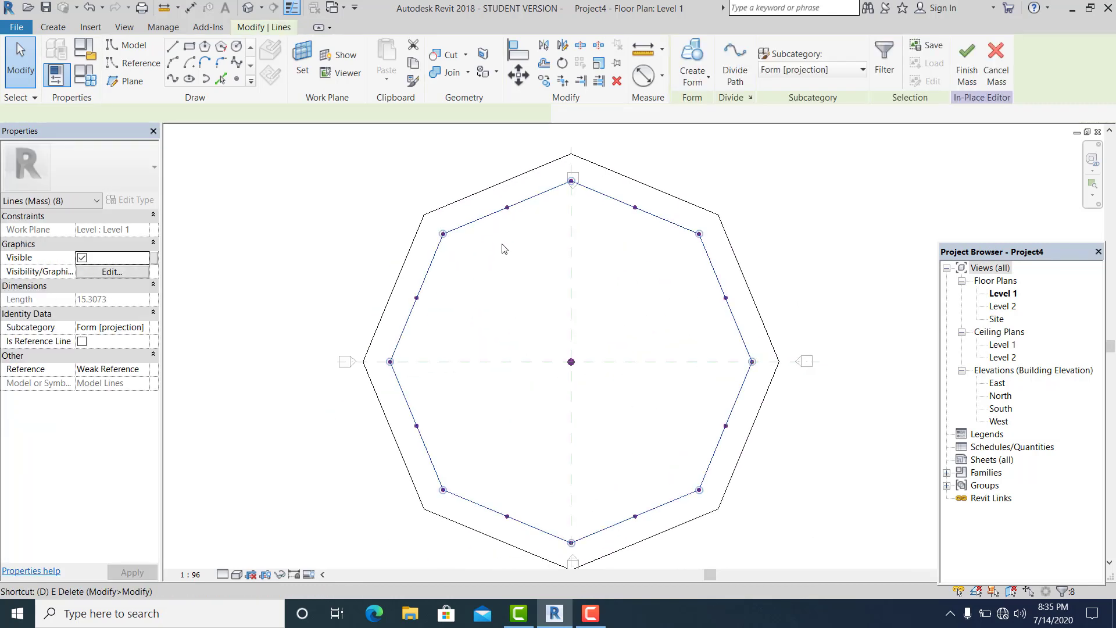
key(e)
Draw a spline through the three reference points from the inner octagon's northwest vertex to its north vertex.
scroll(465, 221, up, 1)
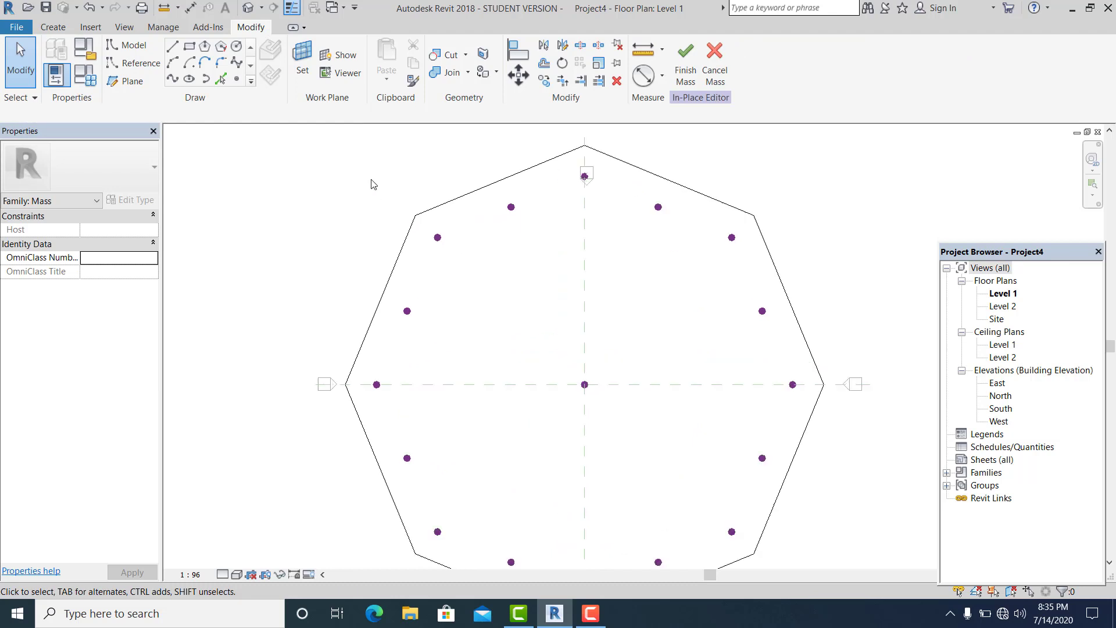
drag(371, 184, 605, 241)
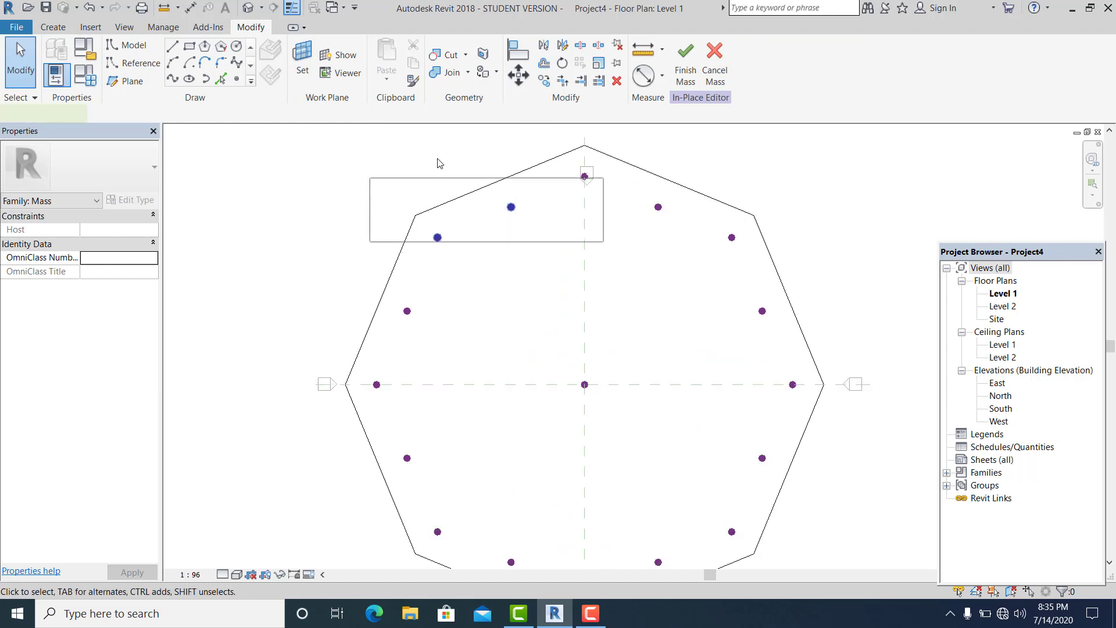
click(454, 191)
drag(392, 205, 600, 326)
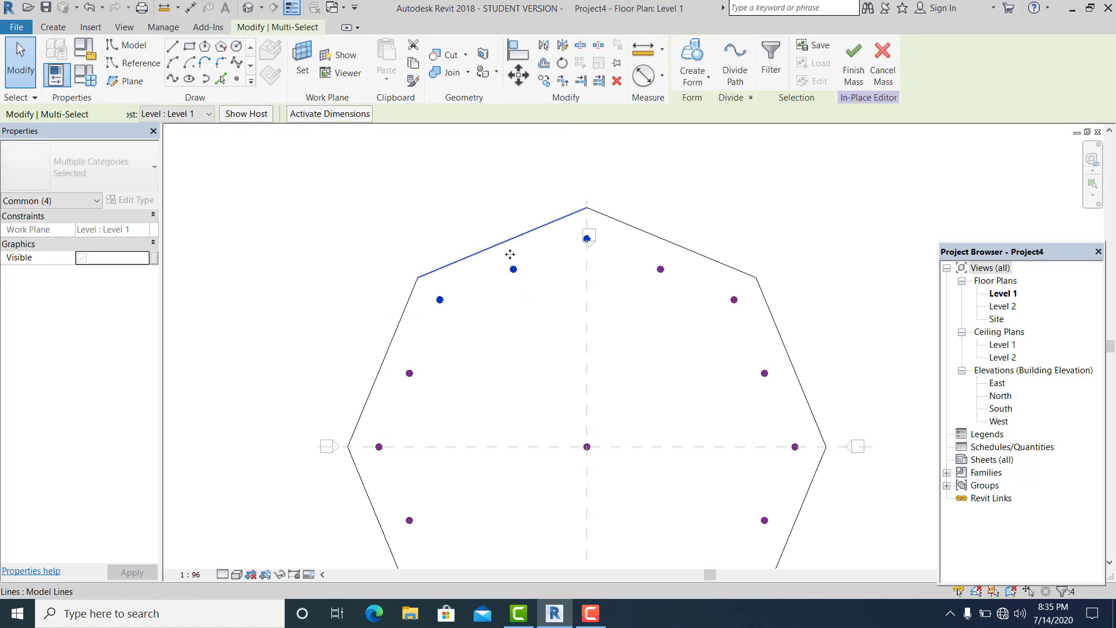
shift+click(407, 302)
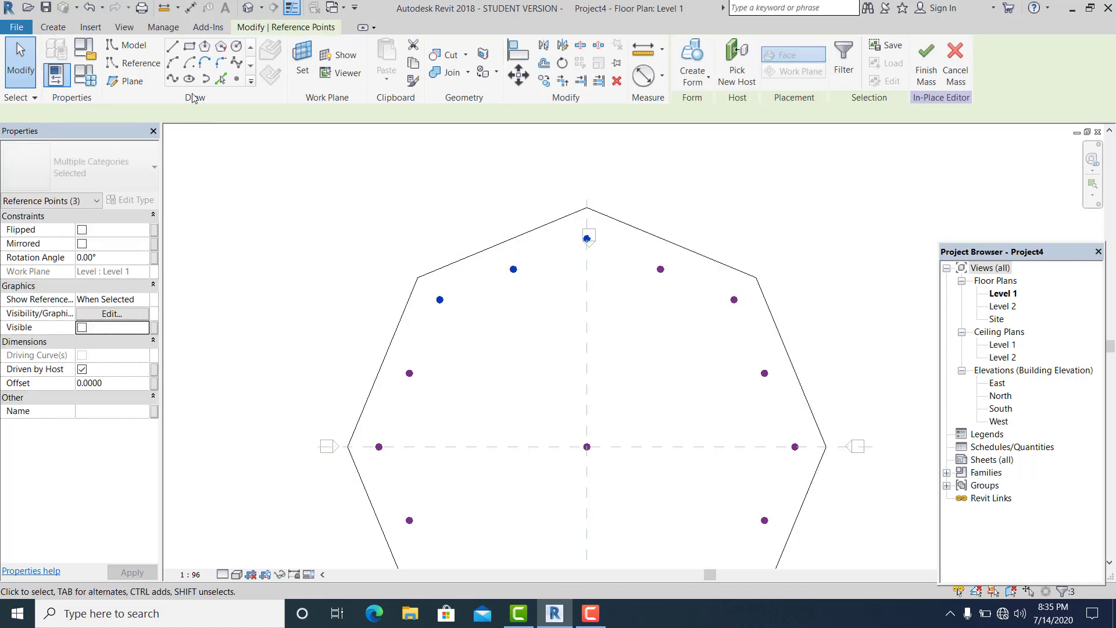
click(172, 78)
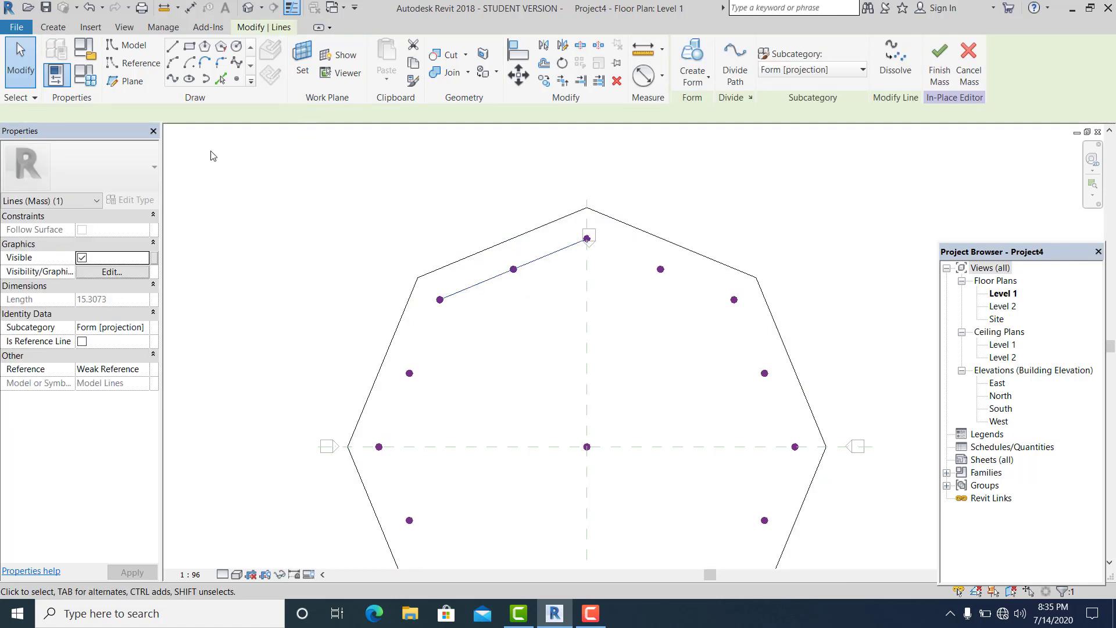
Draw splines through the reference points of the inner octagon's north-to-northeast and northeast-to-east sides, three points per side.
scroll(563, 292, up, 2)
drag(539, 183, 769, 324)
shift+click(703, 254)
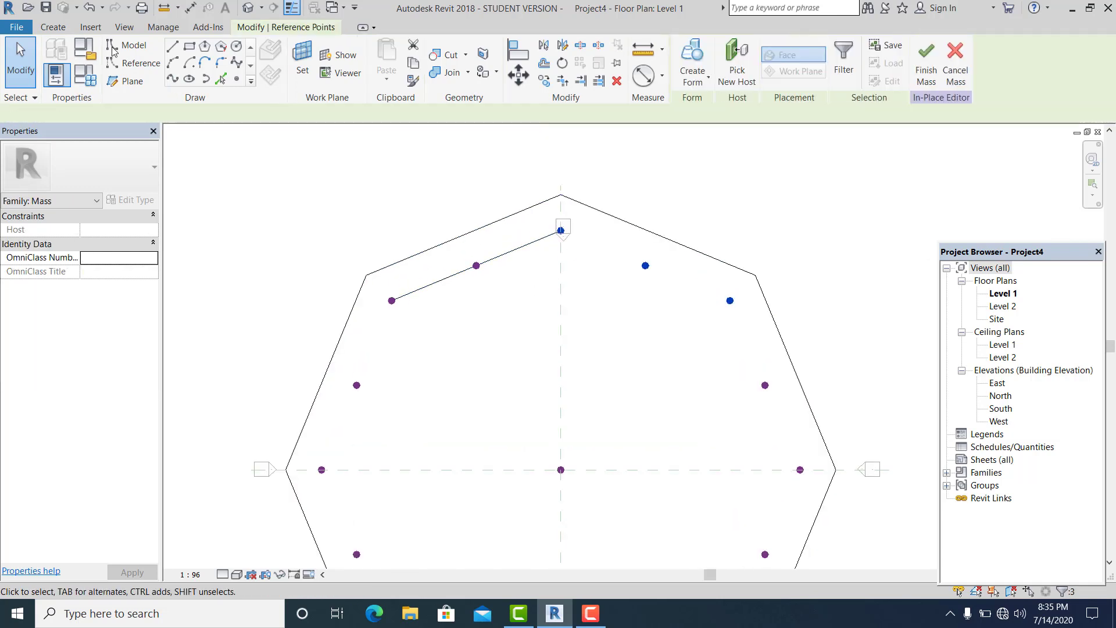
click(172, 79)
middle_drag(712, 330, 679, 304)
drag(674, 252, 783, 463)
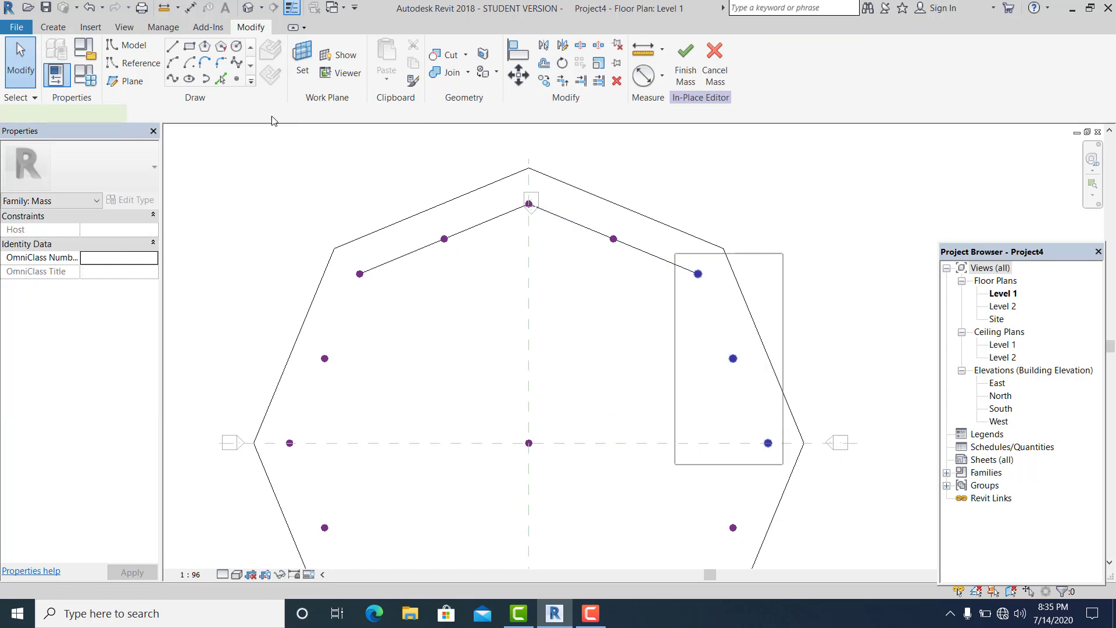
click(173, 78)
Draw a spline through the three reference points from the inner octagon's east vertex to its southeast vertex.
scroll(626, 333, down, 1)
mouse_move(627, 333)
middle_down()
mouse_move(669, 249)
mouse_move(679, 197)
middle_up()
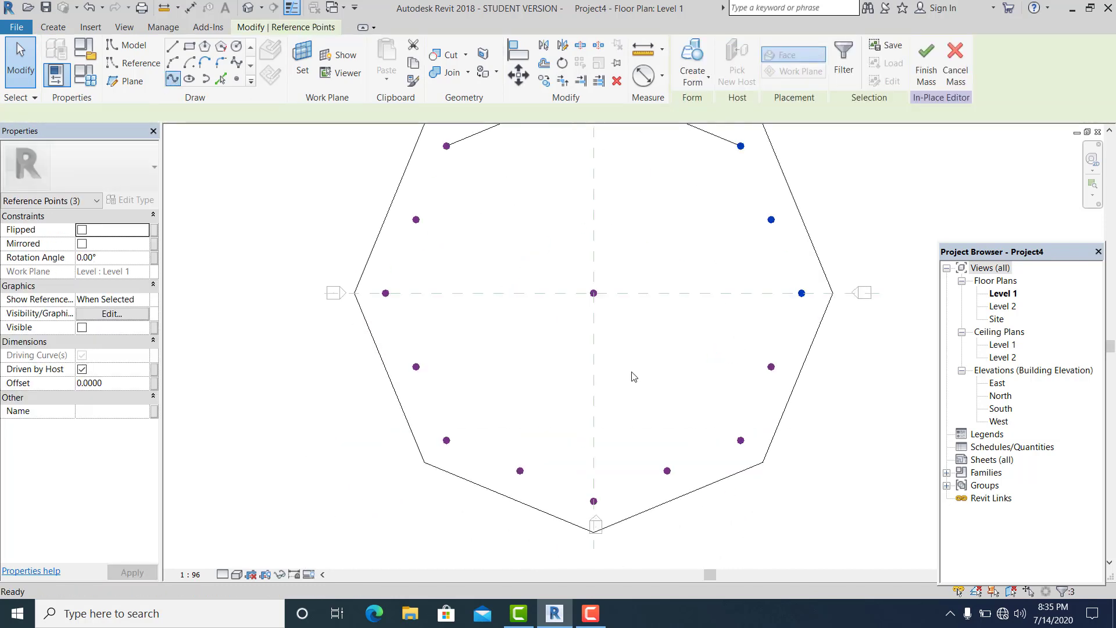
middle_drag(696, 458, 627, 455)
drag(643, 462, 761, 270)
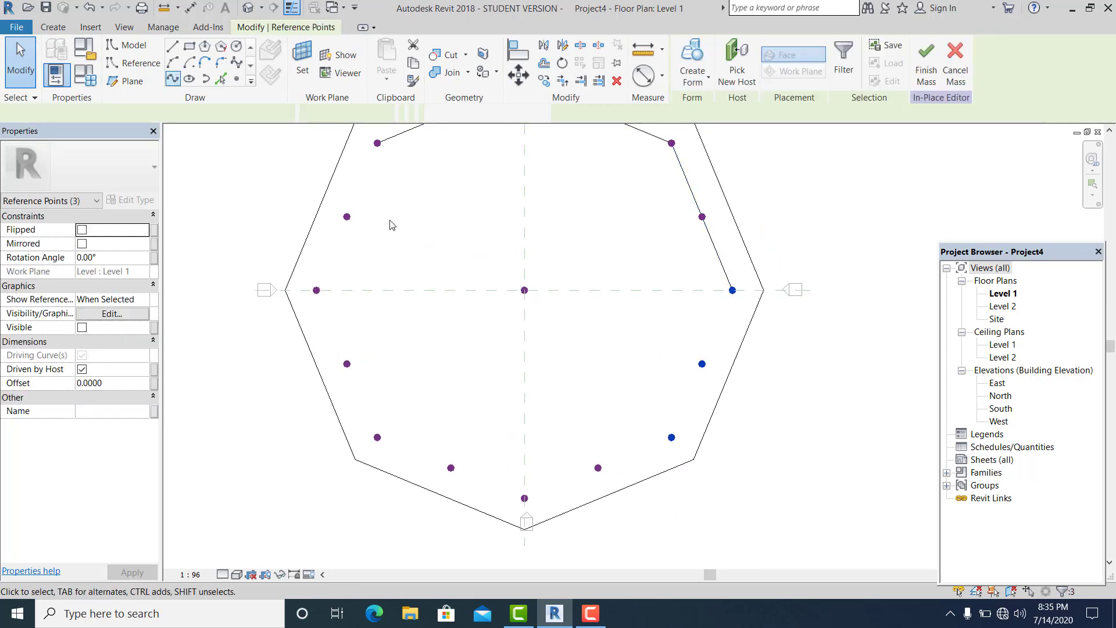
middle_drag(498, 432, 512, 365)
click(173, 81)
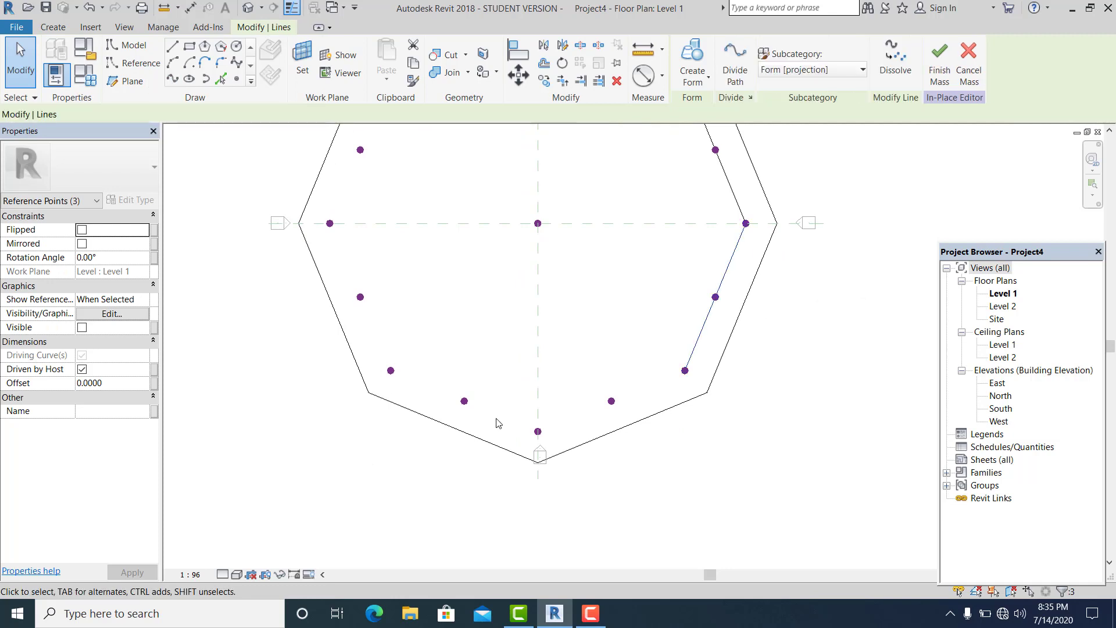
Draw splines through the reference points of the inner octagon's southeast-to-south and south-to-southwest sides, three points per side.
middle_drag(569, 496, 486, 478)
drag(393, 472, 609, 332)
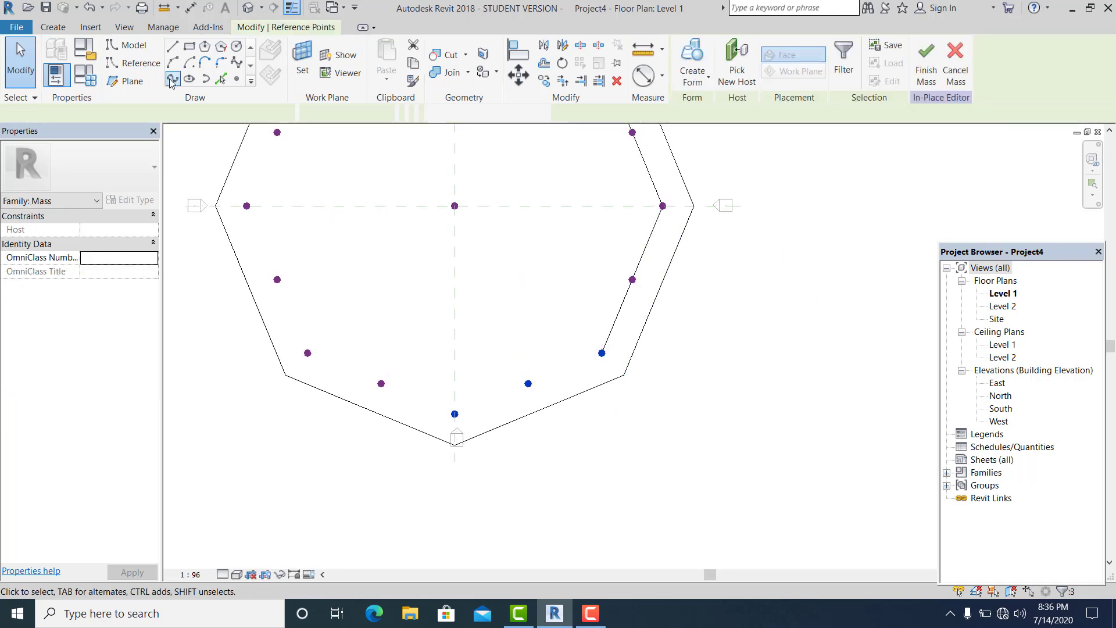
middle_drag(267, 449, 302, 438)
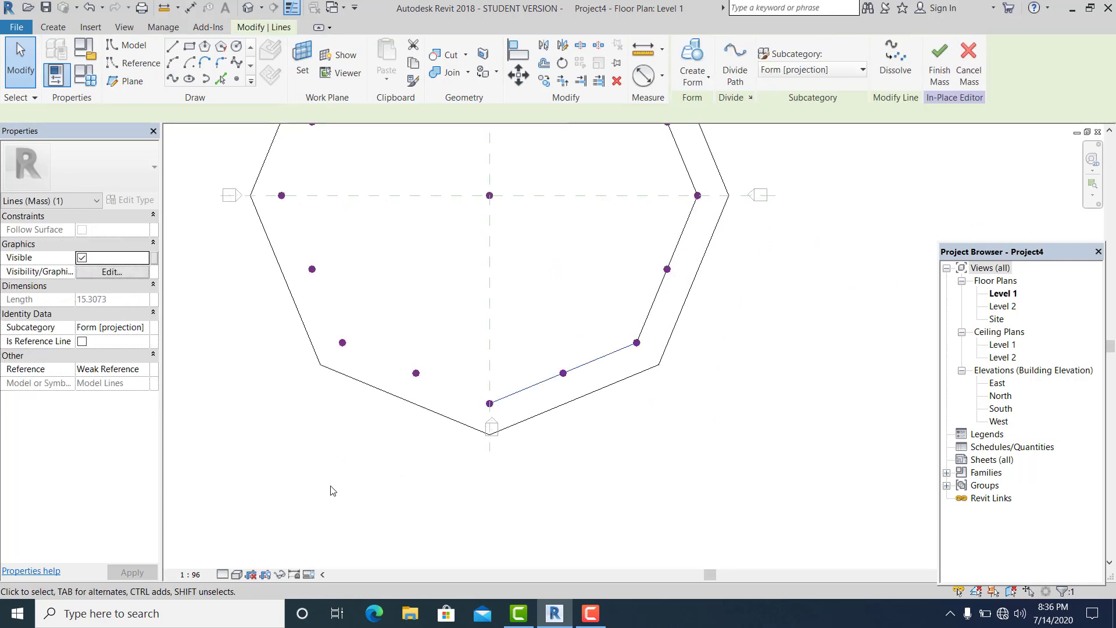
drag(326, 491, 548, 314)
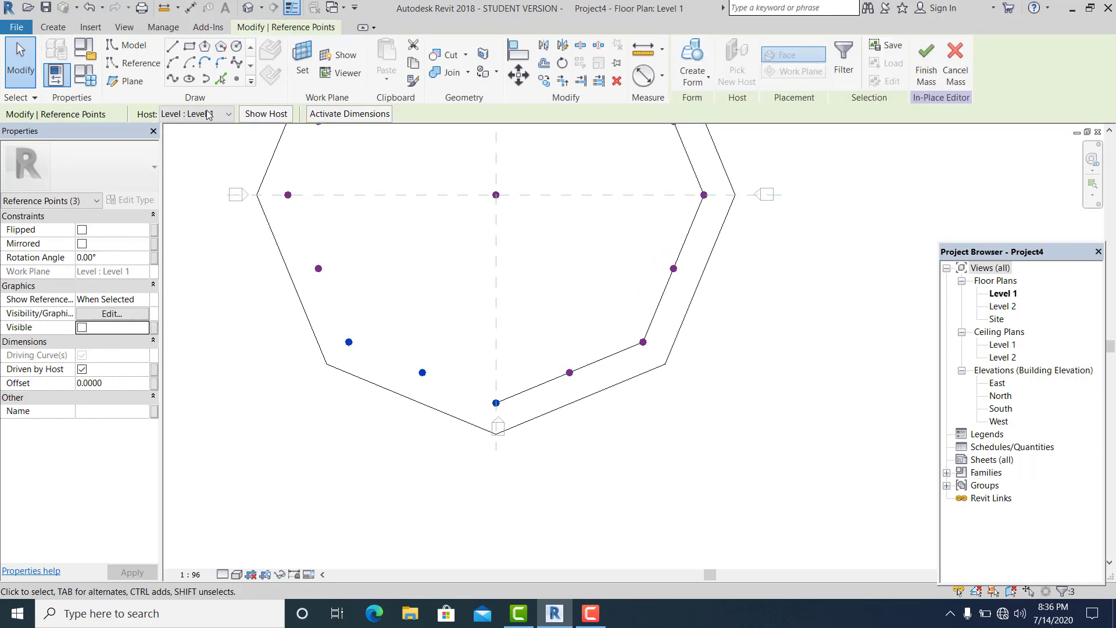
click(172, 81)
middle_drag(279, 404, 323, 478)
drag(279, 476, 387, 255)
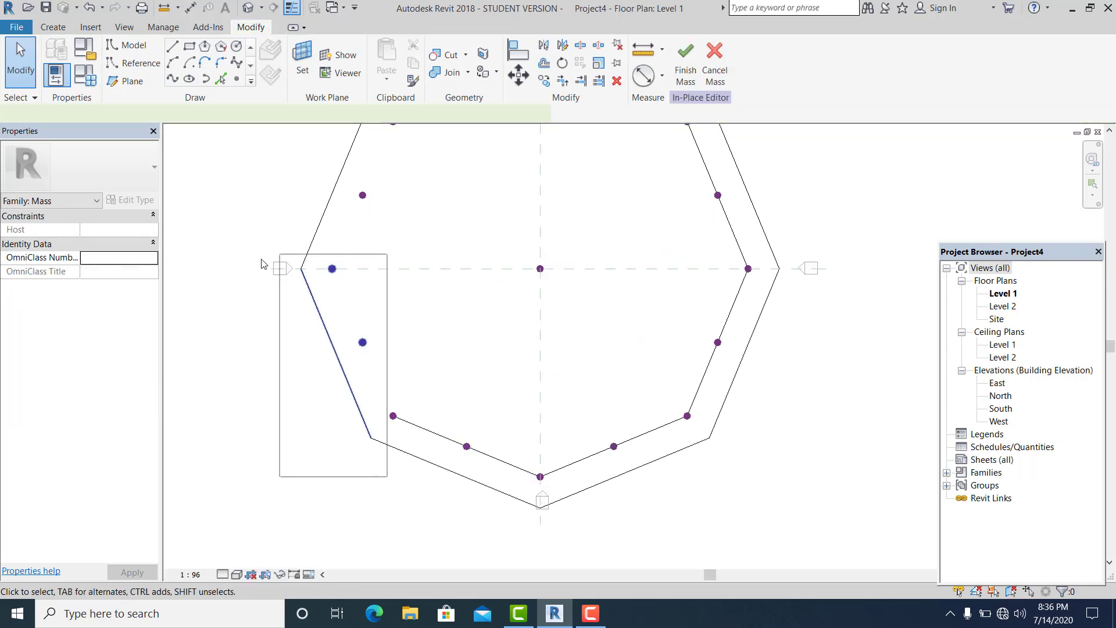
shift+click(311, 293)
click(173, 80)
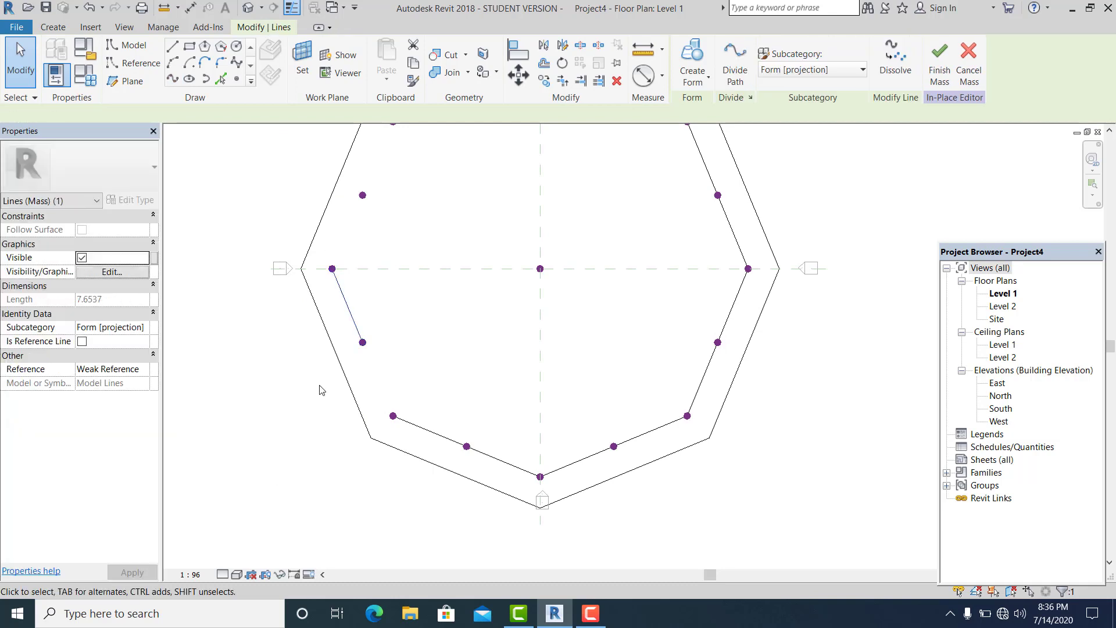
click(318, 395)
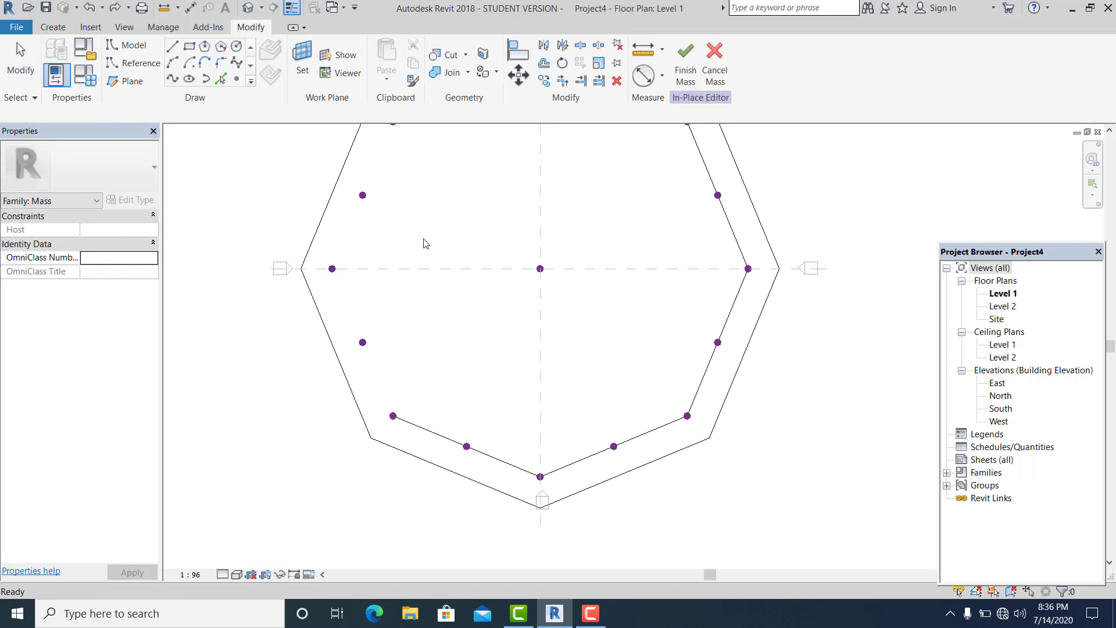
Draw splines through the three reference points on each of the inner octagon's southwest-to-west and west-to-northwest sides.
click(177, 82)
middle_drag(299, 256, 271, 355)
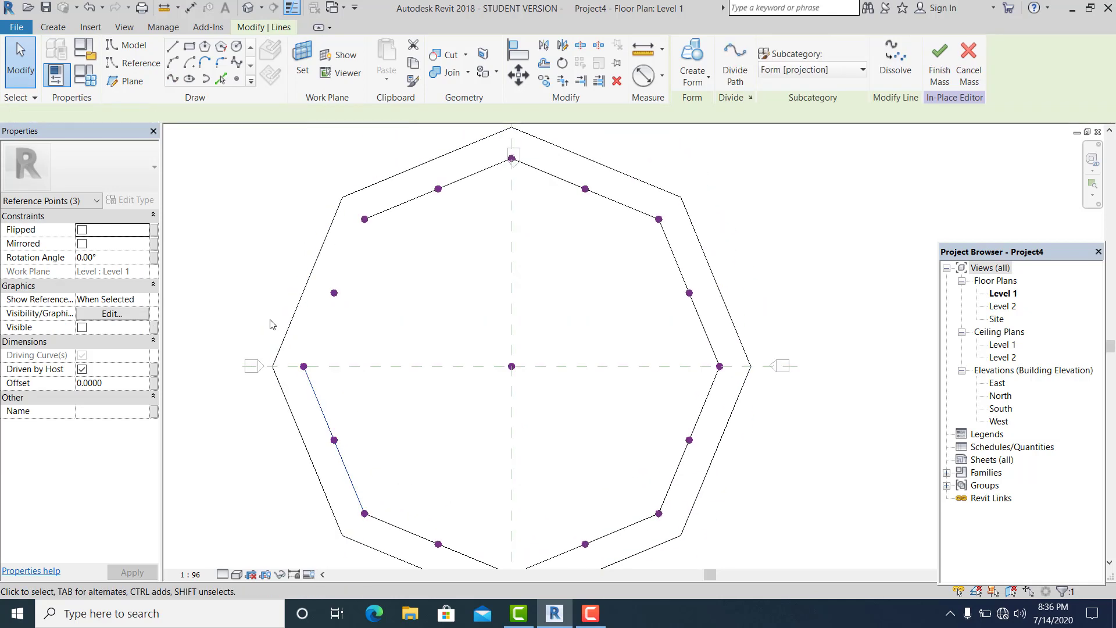
drag(240, 196, 393, 369)
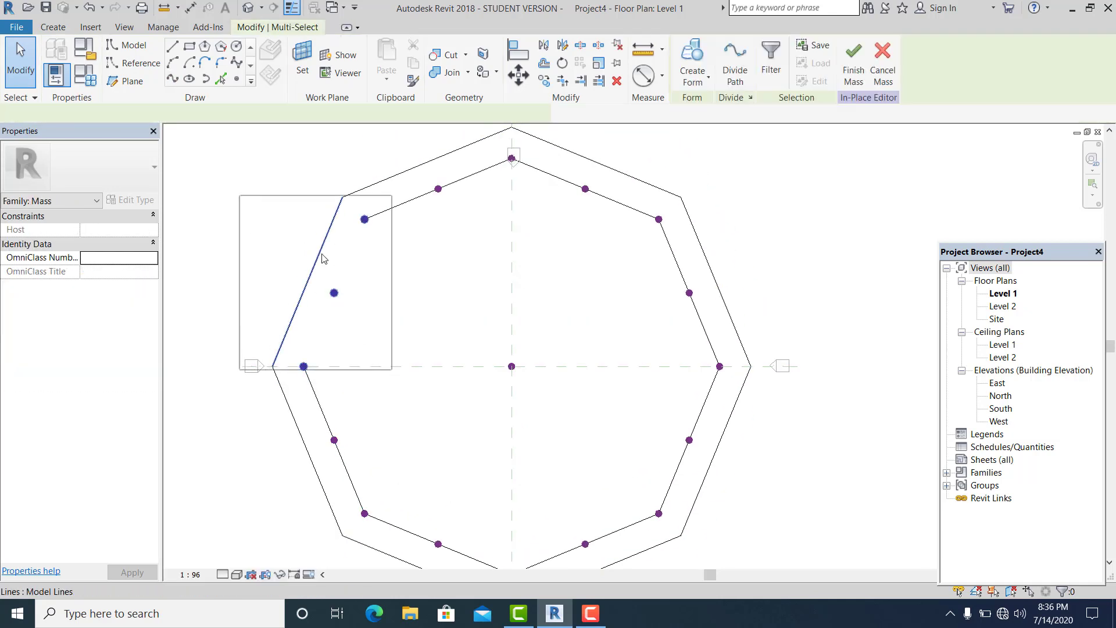
click(173, 79)
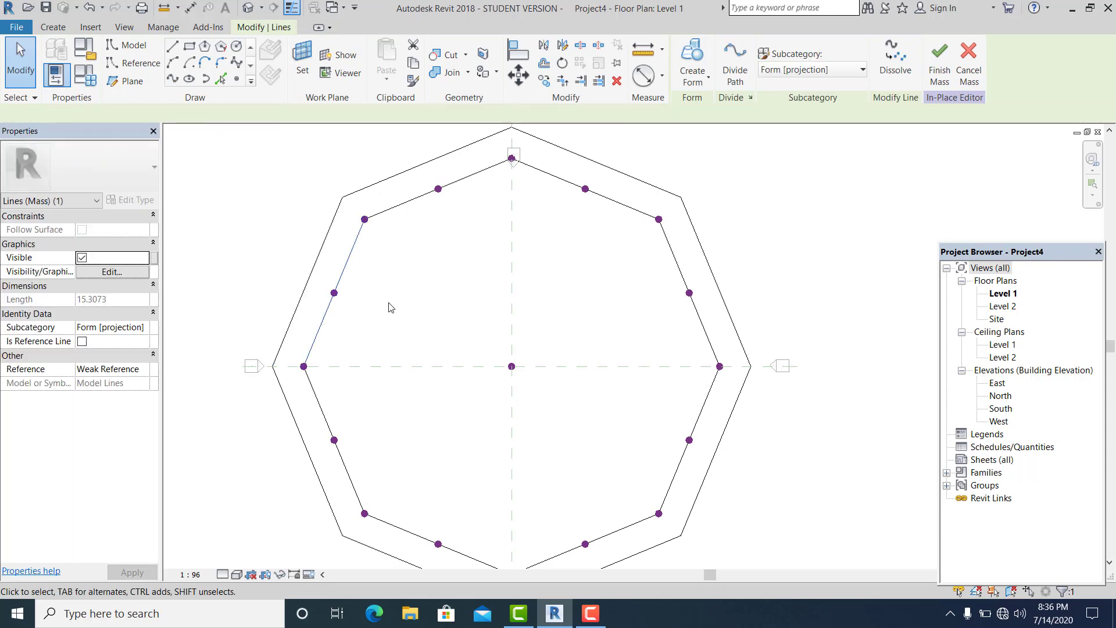
click(391, 308)
Draw splines from the centre point to the north vertex and to the reference point midway along the inner octagon's northwest-to-north side.
scroll(477, 364, down, 2)
middle_drag(476, 364, 484, 336)
scroll(451, 333, up, 1)
scroll(573, 363, up, 1)
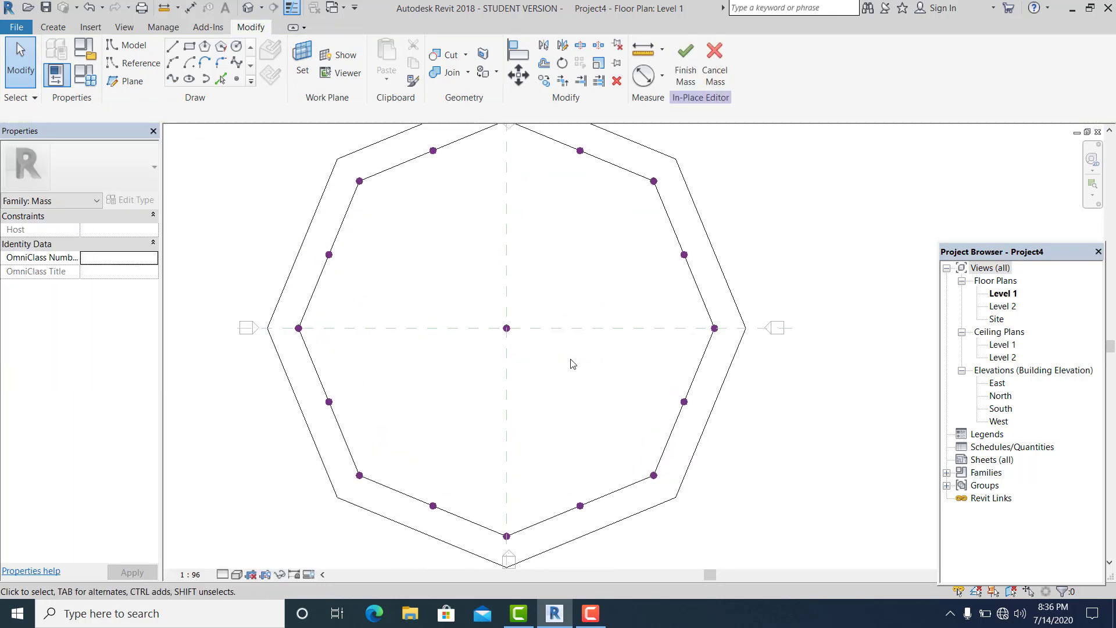
scroll(573, 367, down, 1)
middle_drag(578, 384, 555, 383)
scroll(453, 289, up, 1)
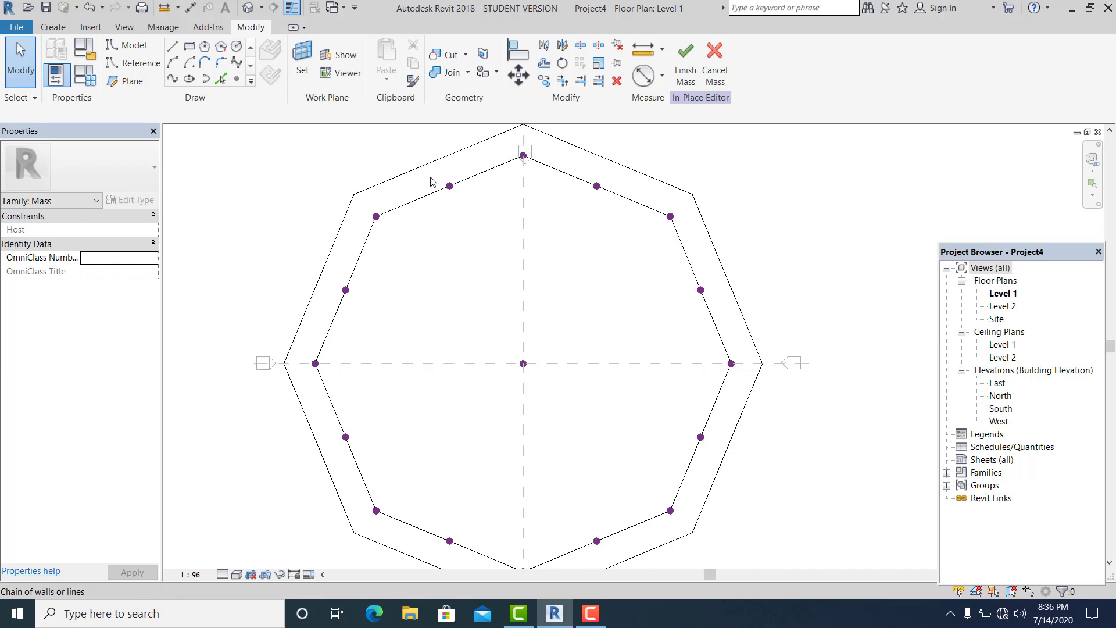
ctrl+shift+drag(535, 368, 543, 372)
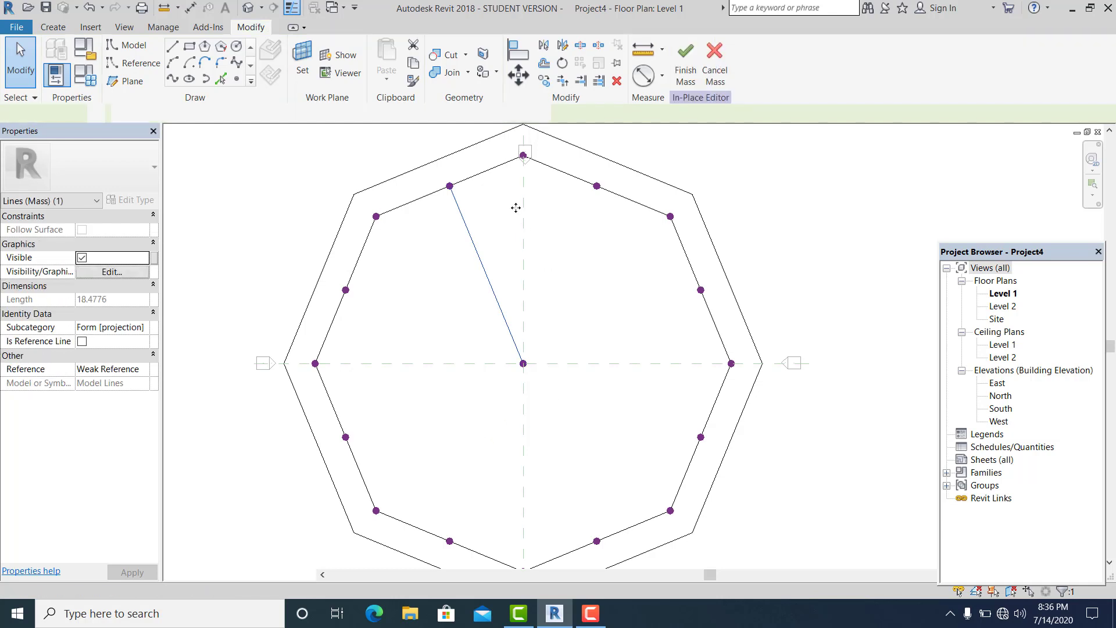
ctrl+shift+drag(505, 207, 533, 140)
click(173, 79)
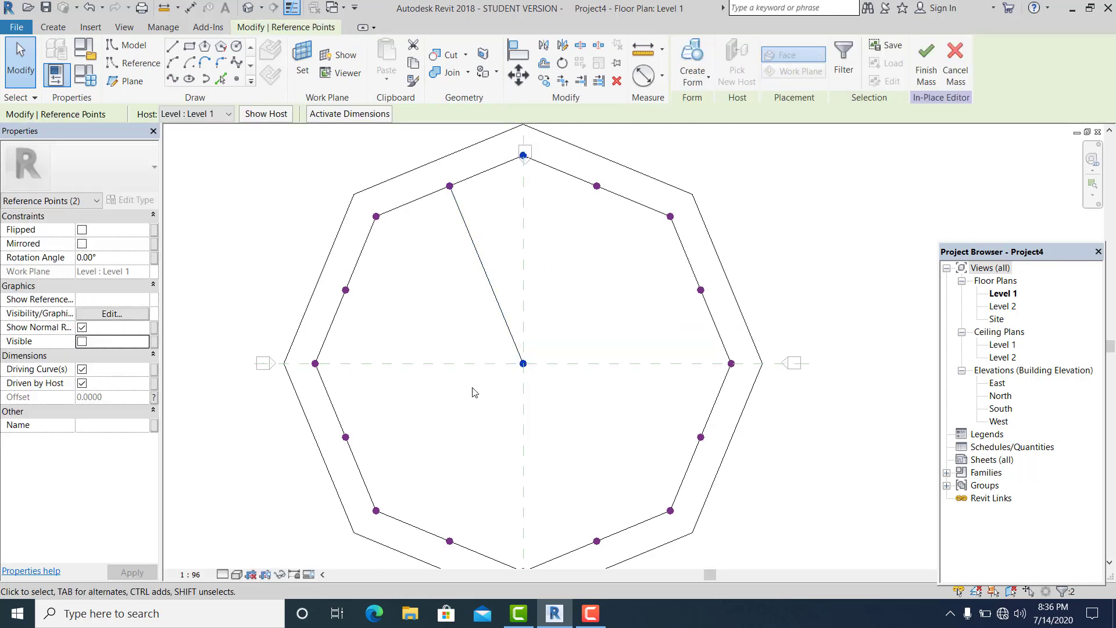
Draw splines from the centre point to the inner octagon's north-to-northeast side midpoint and to its northeast vertex.
drag(504, 404, 543, 337)
ctrl+drag(570, 246, 609, 177)
drag(504, 402, 547, 343)
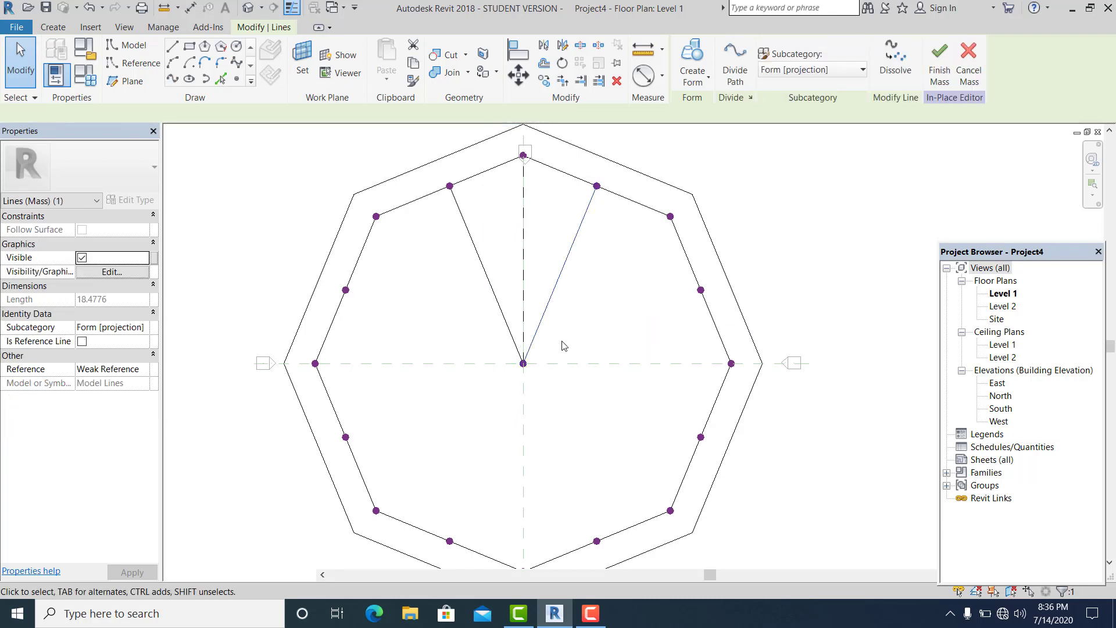
ctrl+drag(646, 235, 682, 199)
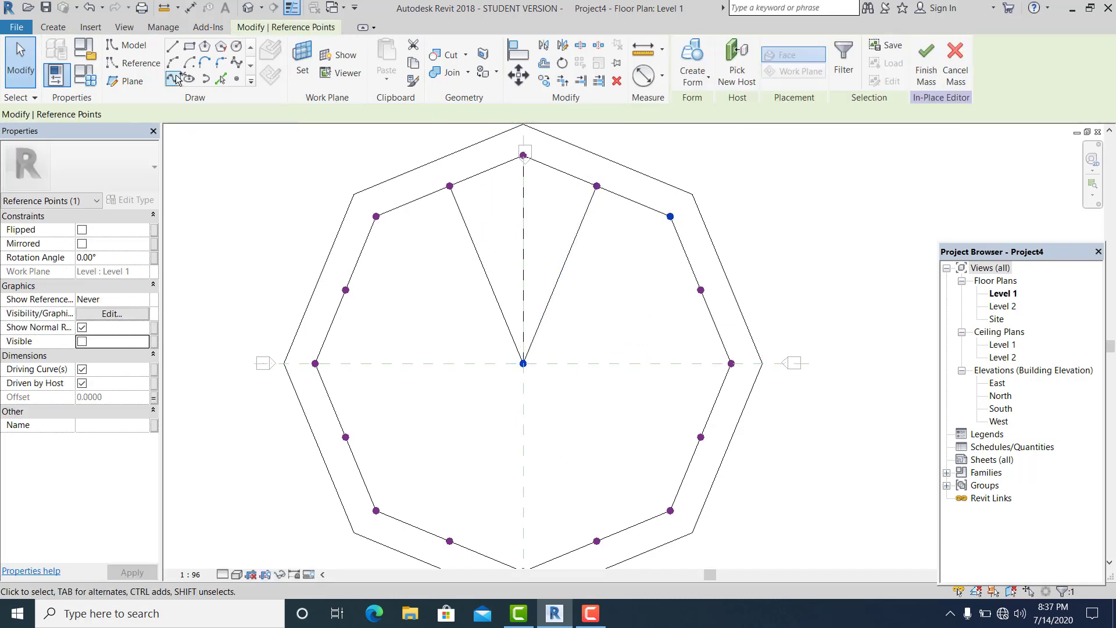
Draw splines from the centre point to the inner octagon's northeast-to-east side midpoint and to its east vertex.
drag(512, 406, 573, 341)
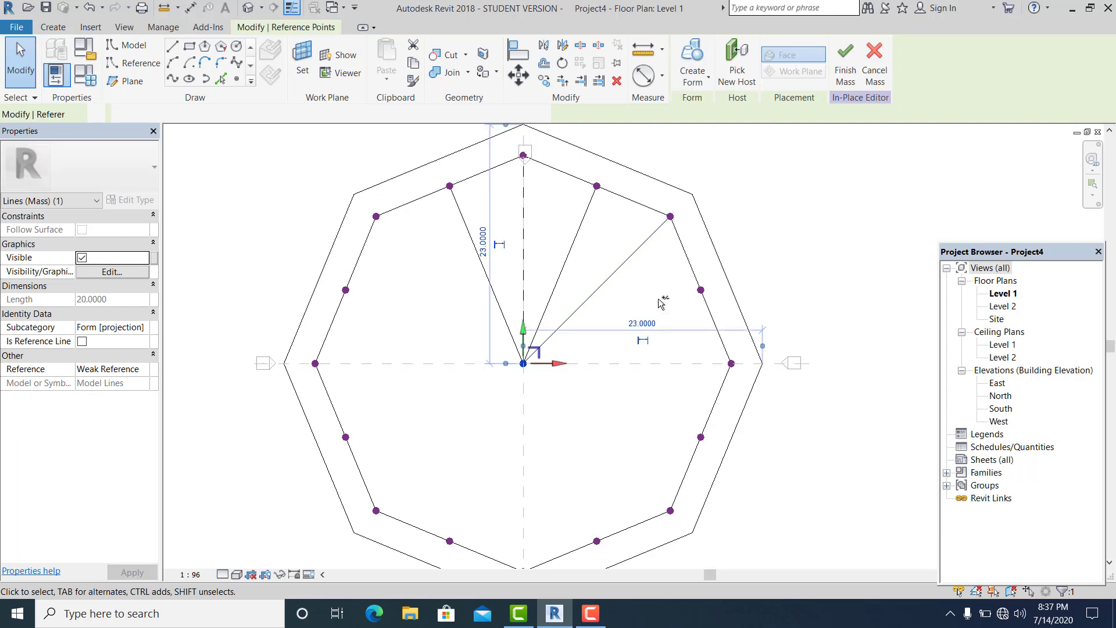
ctrl+drag(658, 299, 721, 278)
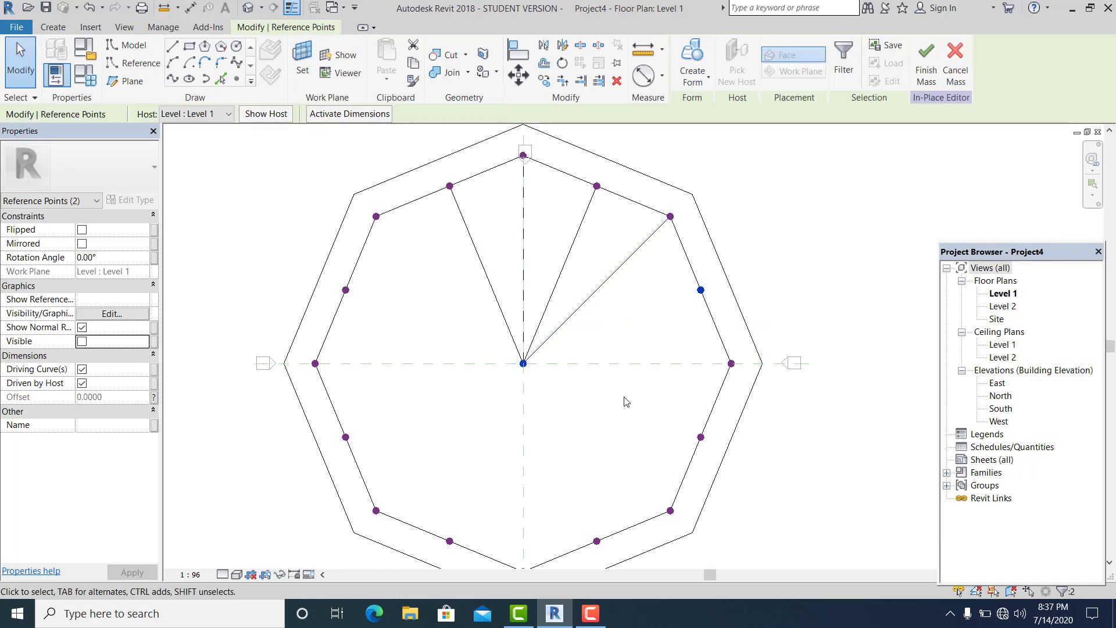
click(173, 79)
middle_drag(478, 410, 441, 365)
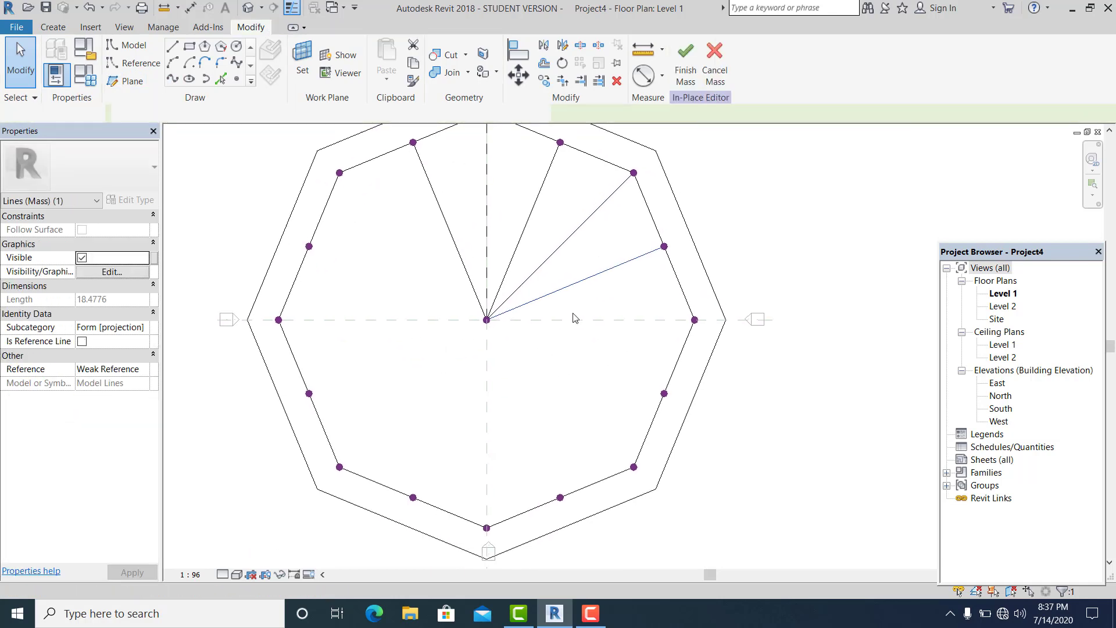
ctrl+drag(705, 329, 707, 331)
click(173, 79)
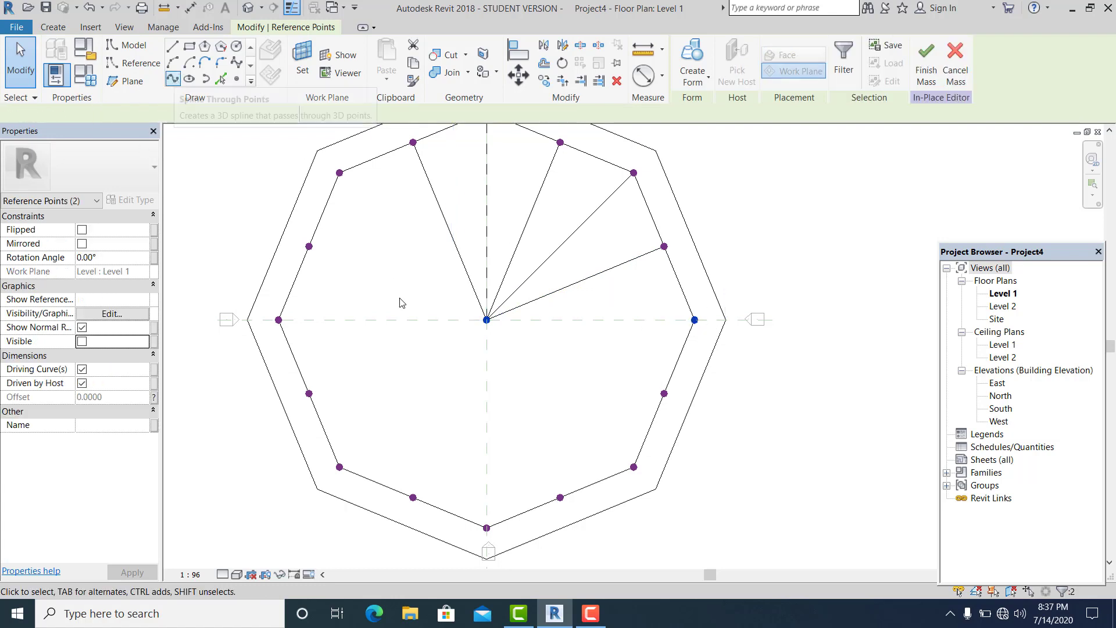
middle_drag(431, 344, 417, 309)
drag(488, 269, 406, 314)
ctrl+drag(568, 339, 664, 366)
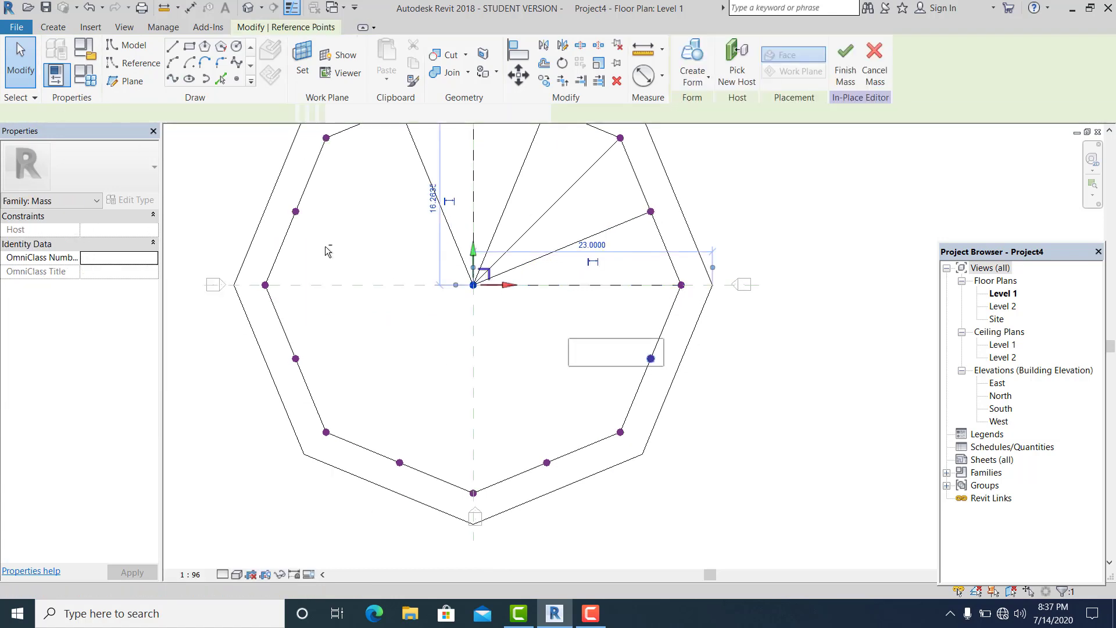
click(172, 79)
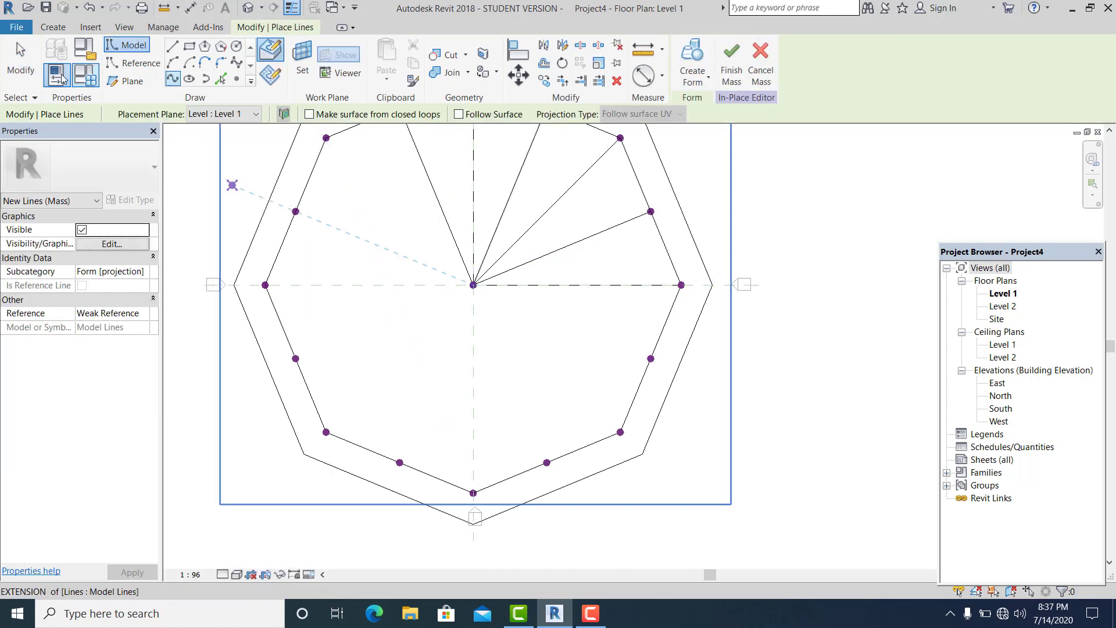
click(22, 61)
Draw splines from the centre point to the inner octagon's east-to-southeast side midpoint and to its southeast vertex.
drag(425, 311, 507, 262)
ctrl+drag(599, 330, 678, 382)
click(173, 80)
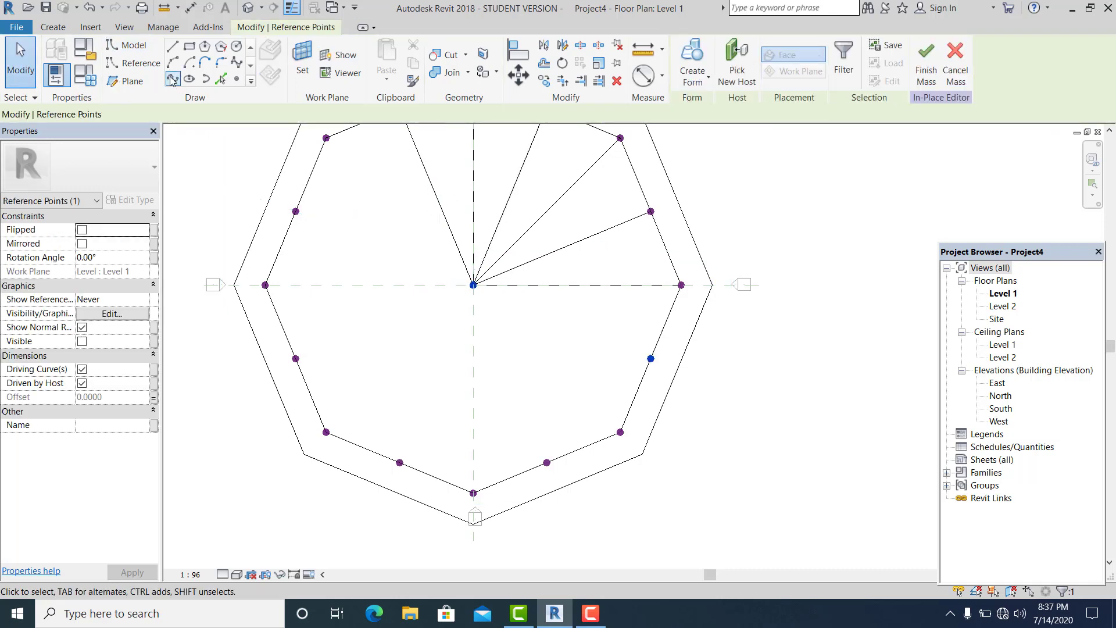
middle_drag(449, 370, 435, 286)
drag(615, 356, 586, 324)
ctrl+drag(476, 254, 444, 189)
click(173, 81)
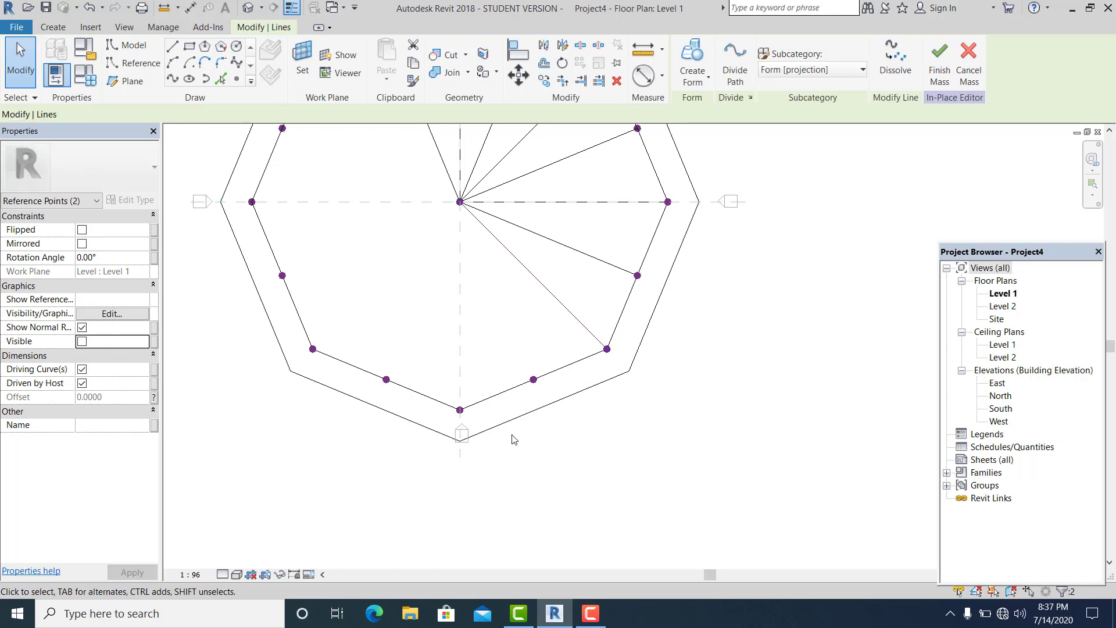
Draw splines from the centre point to the inner octagon's southeast-to-south side midpoint and to its south vertex.
click(534, 379)
ctrl+drag(430, 275, 471, 173)
click(173, 79)
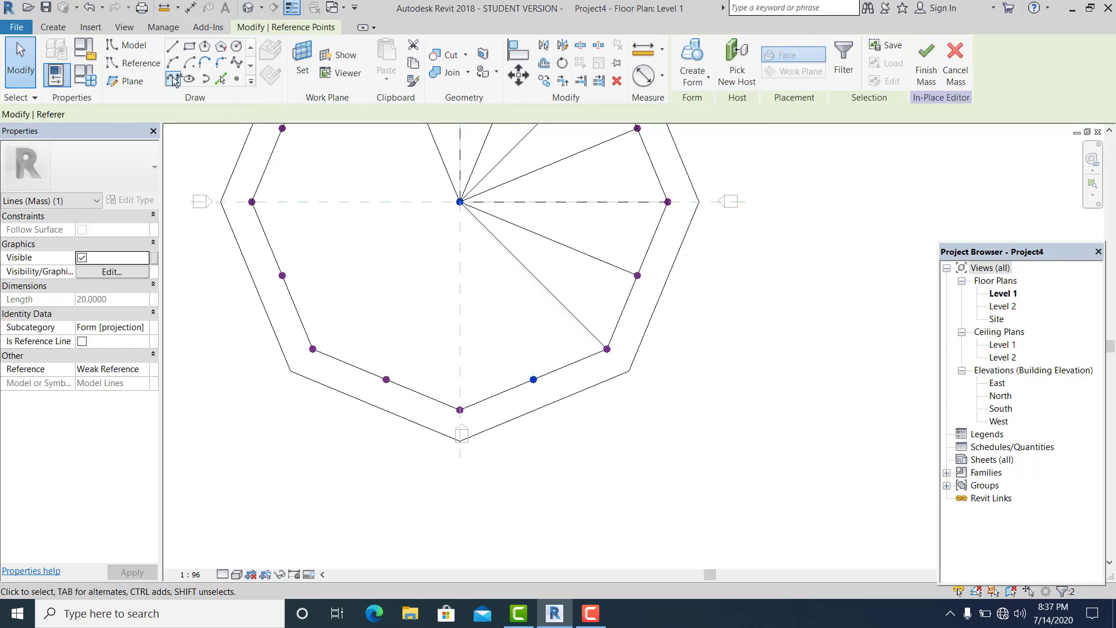
middle_drag(433, 405, 436, 412)
drag(446, 391, 474, 419)
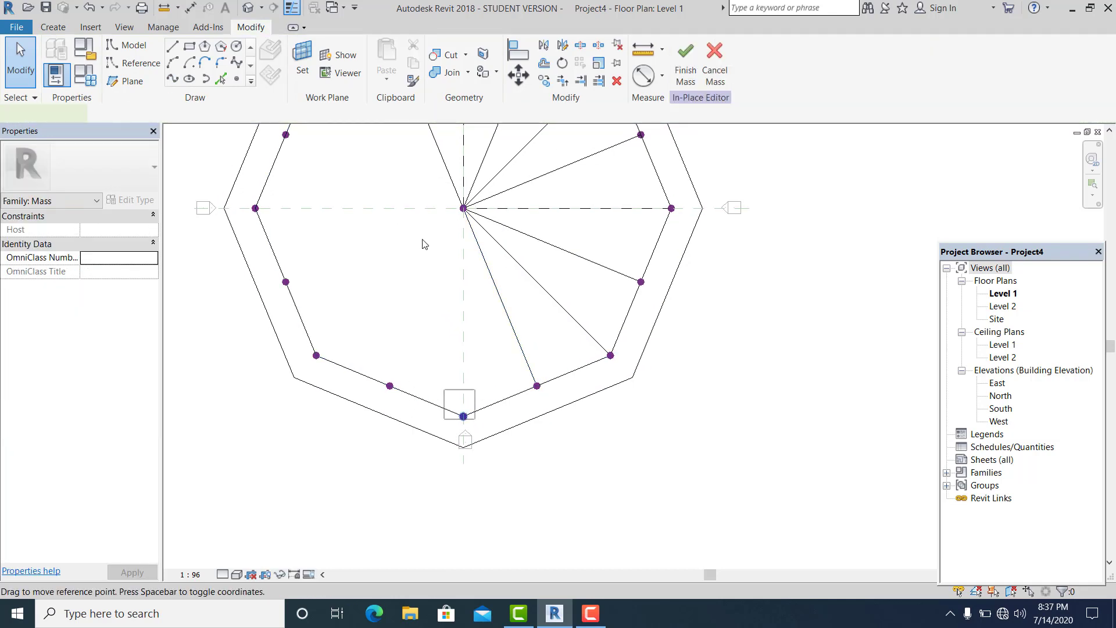
ctrl+drag(445, 240, 476, 203)
click(173, 81)
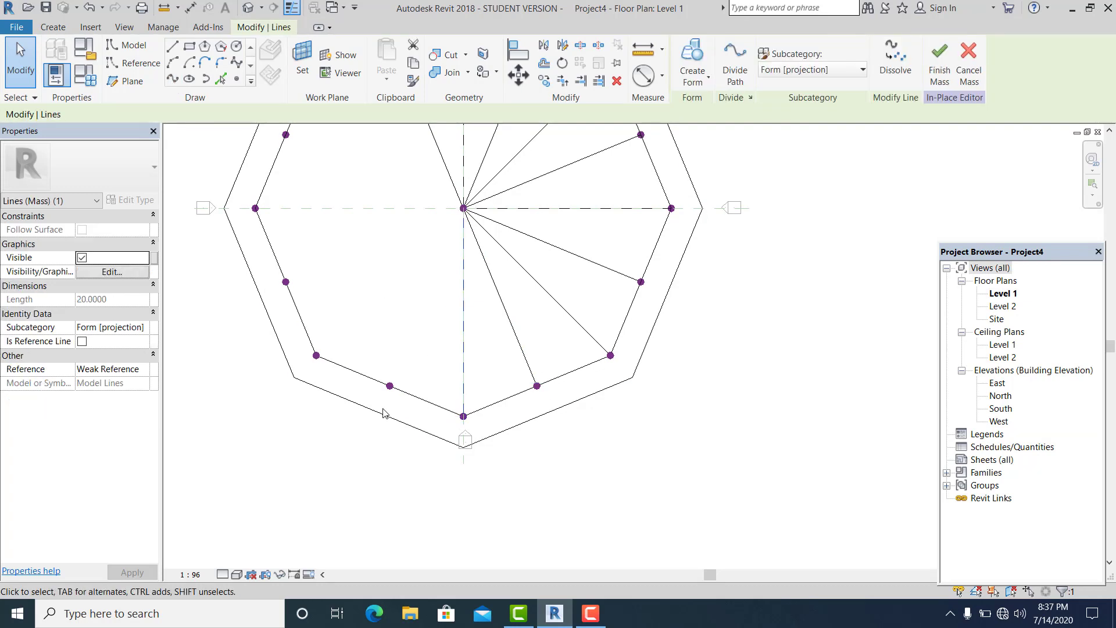
Draw a spline from the centre point to the reference point midway along the inner octagon's south-to-southwest side.
drag(368, 442, 419, 350)
ctrl+drag(434, 270, 475, 189)
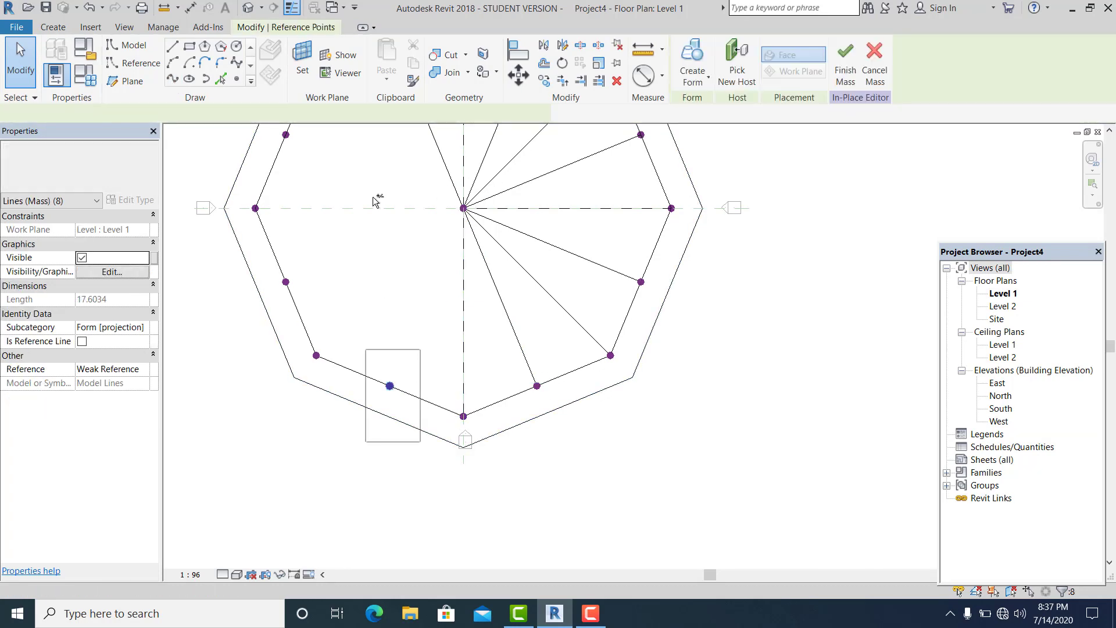
middle_drag(365, 272, 333, 338)
click(174, 80)
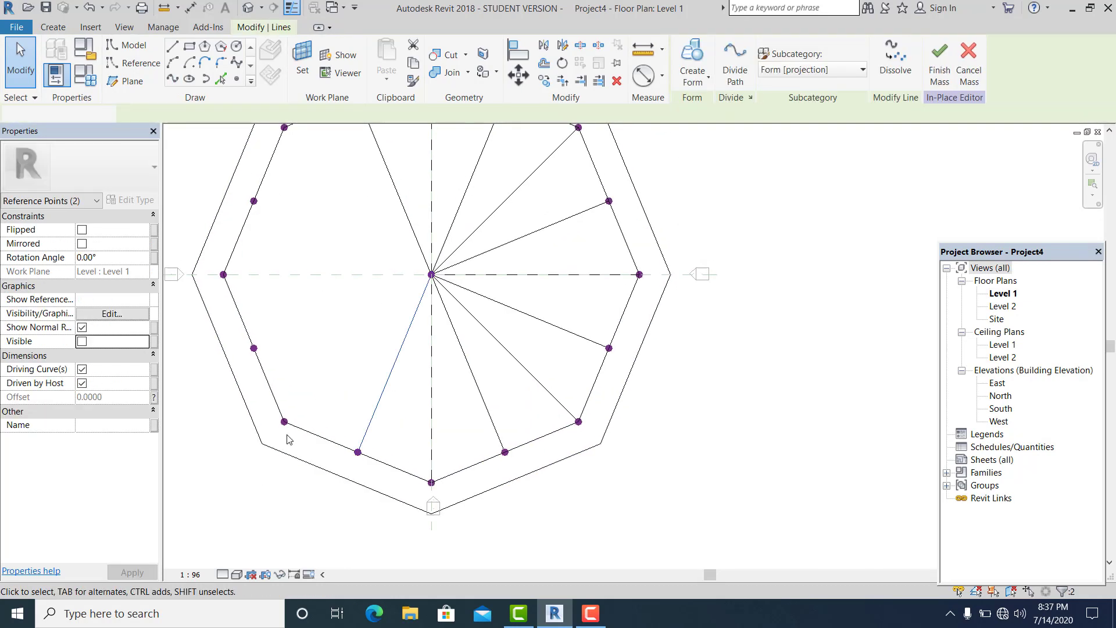
drag(258, 472, 308, 414)
ctrl+drag(379, 326, 451, 267)
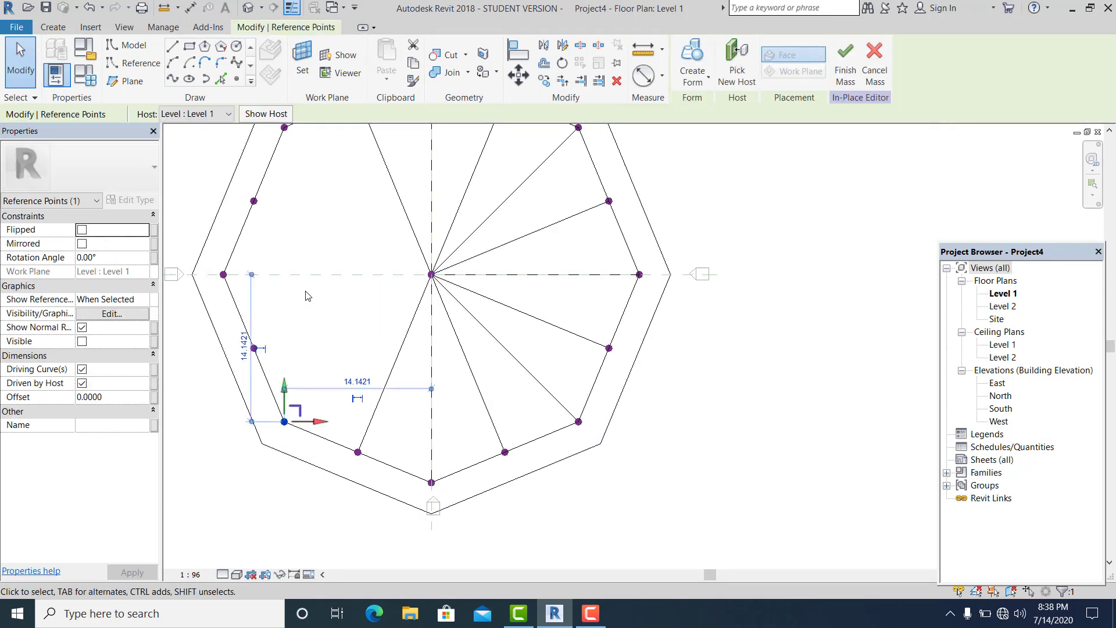
middle_drag(342, 320, 444, 361)
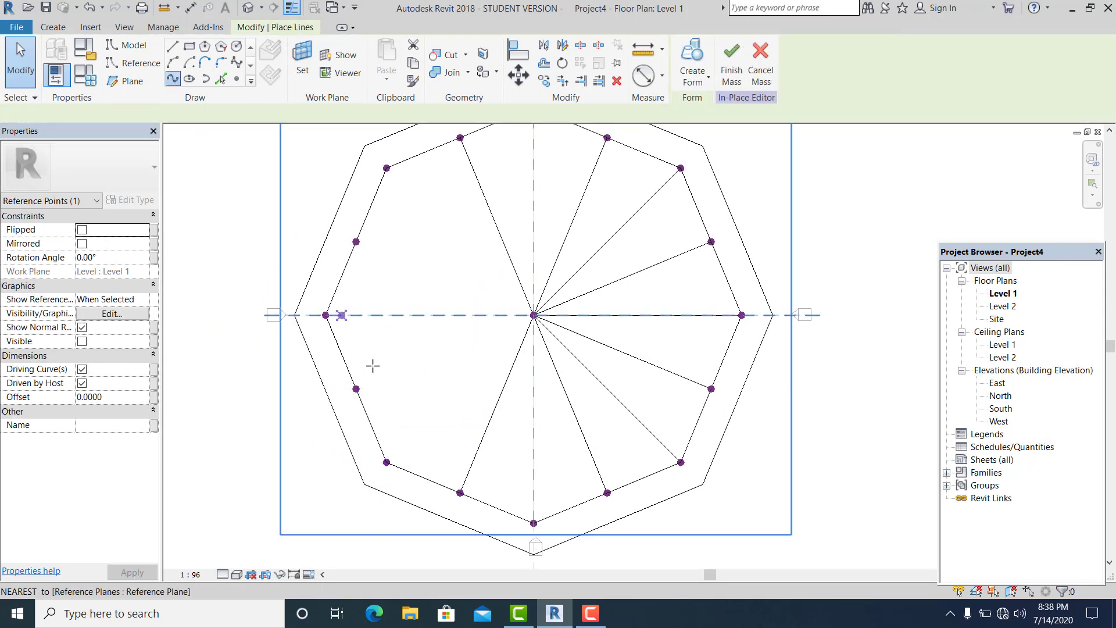
key(Escape)
Draw splines from the centre point to the inner octagon's southwest vertex and to its southwest-to-west side midpoint.
scroll(336, 457, up, 1)
drag(354, 495, 396, 452)
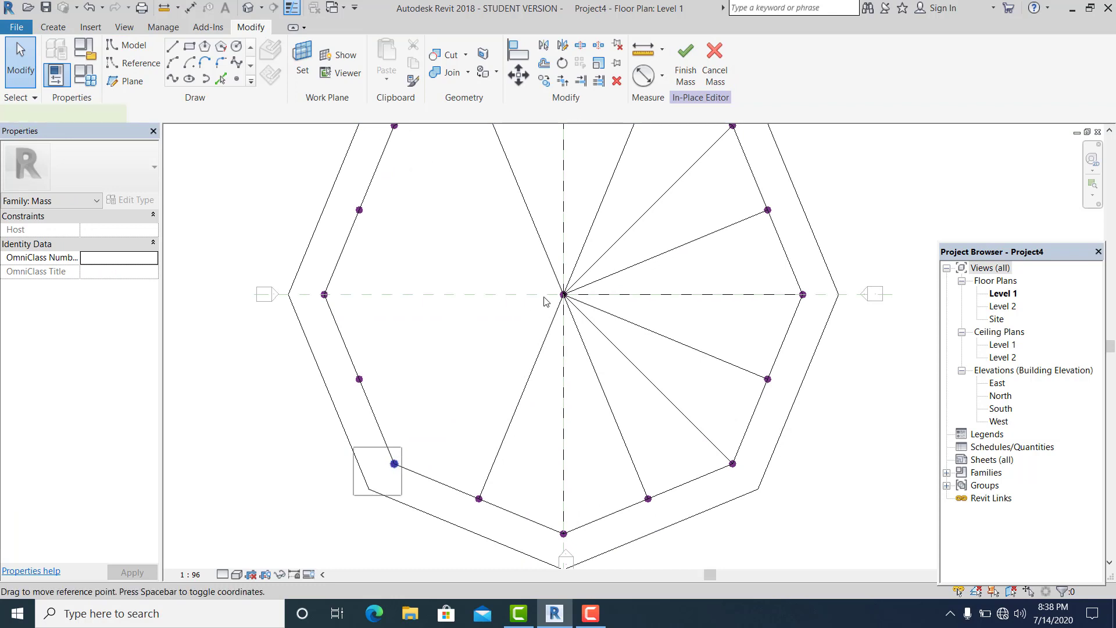
ctrl+drag(528, 329, 579, 276)
click(173, 80)
middle_drag(397, 389, 421, 348)
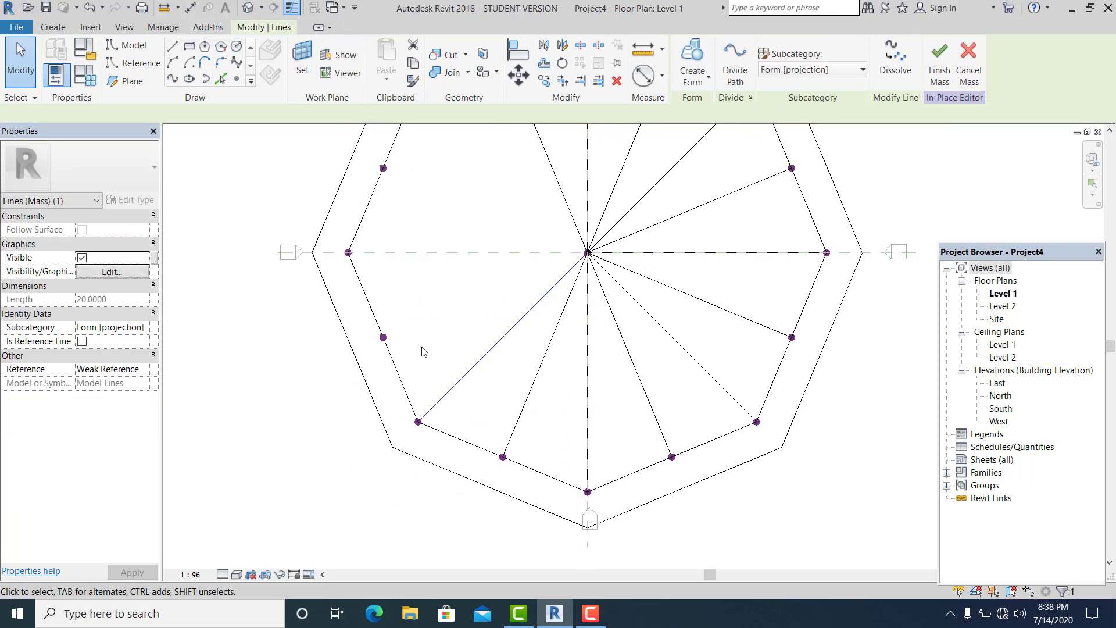
drag(359, 367, 412, 317)
ctrl+drag(605, 271, 526, 201)
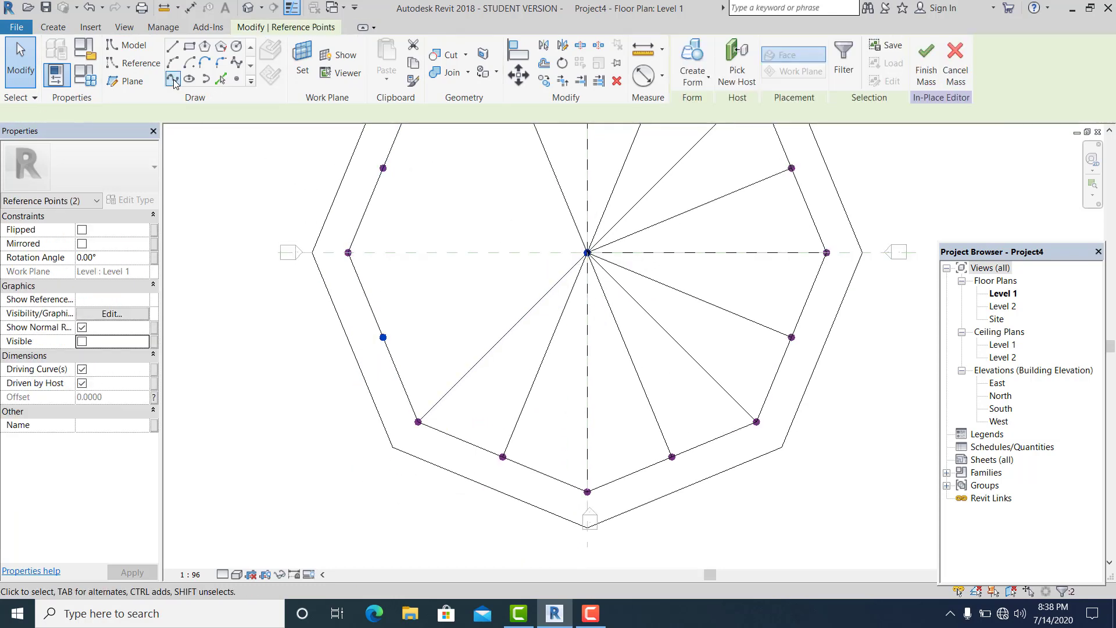
click(173, 83)
Draw splines from the centre point to the inner octagon's west vertex and to its west-to-northwest side midpoint.
middle_drag(420, 238, 406, 281)
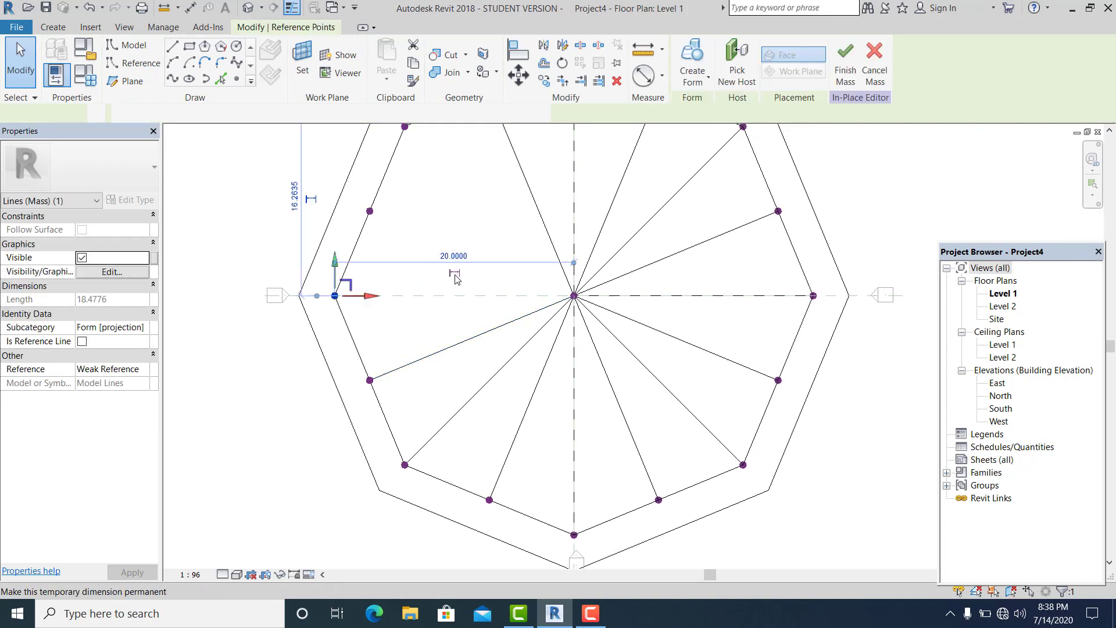
click(174, 80)
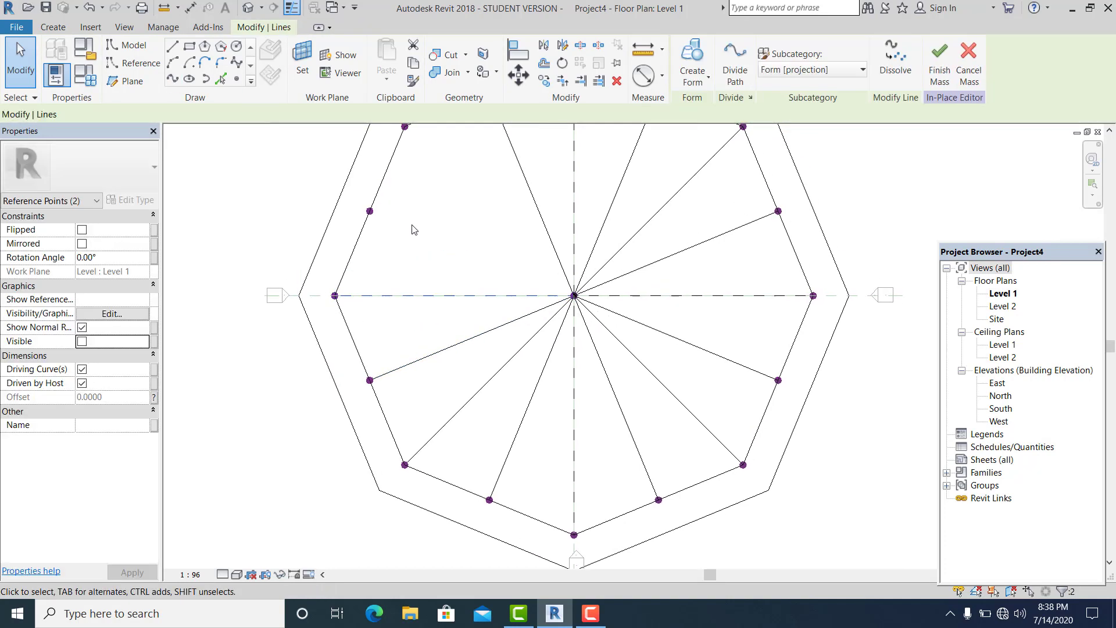
middle_drag(414, 230, 383, 310)
drag(354, 320, 274, 243)
ctrl+drag(568, 404, 465, 358)
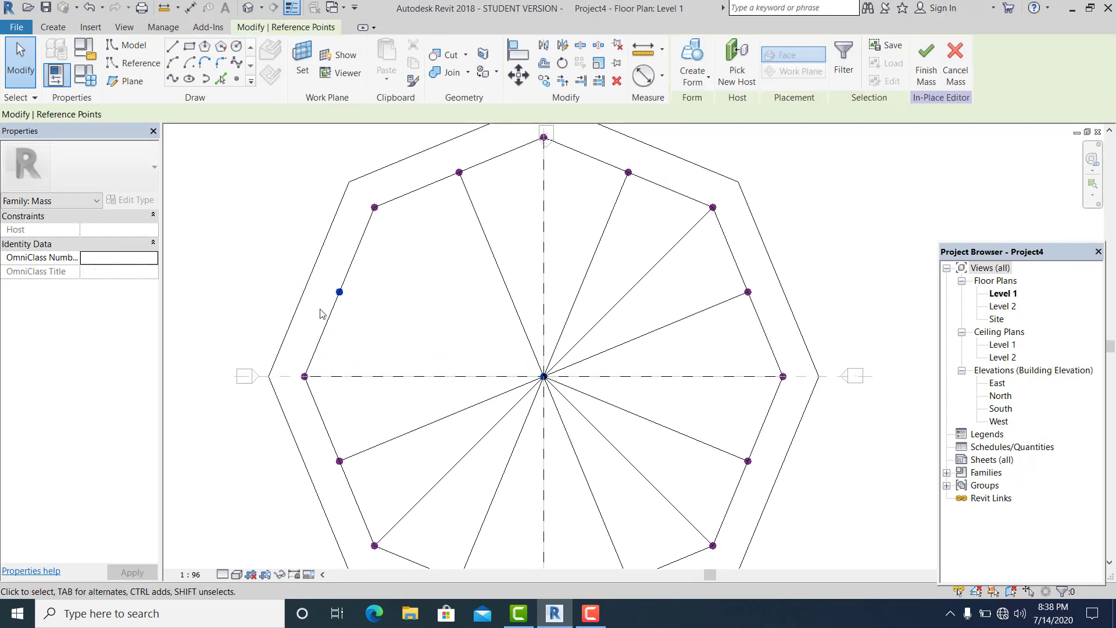
click(174, 80)
Draw a spline from the centre point to the inner octagon's northwest vertex and clear the selection.
middle_drag(477, 320, 473, 338)
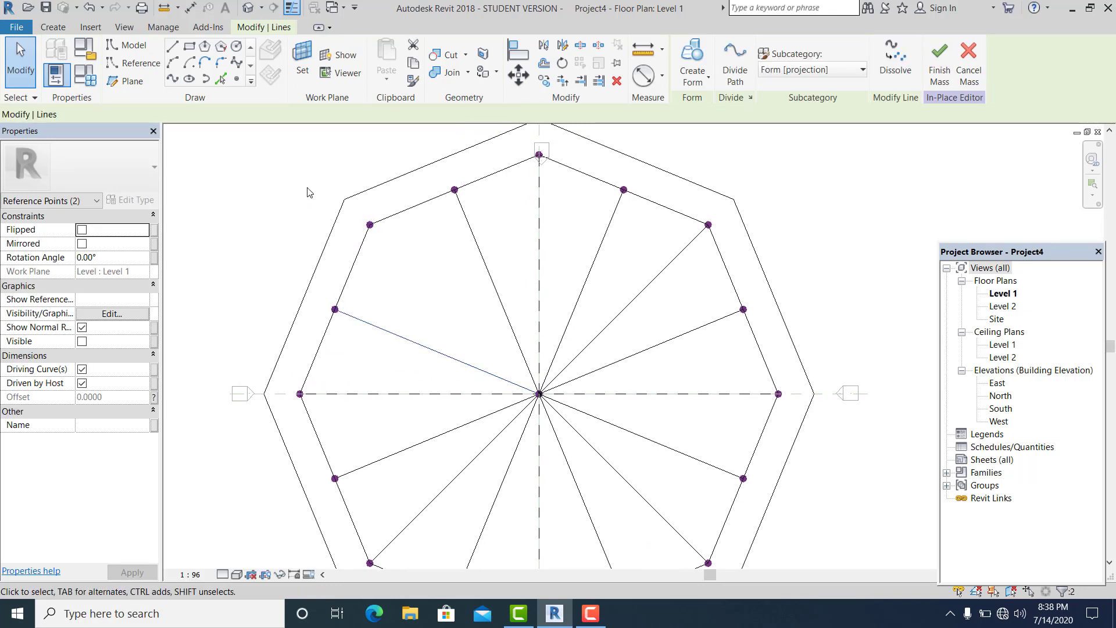
drag(307, 187, 397, 255)
ctrl+drag(459, 309, 562, 416)
click(174, 81)
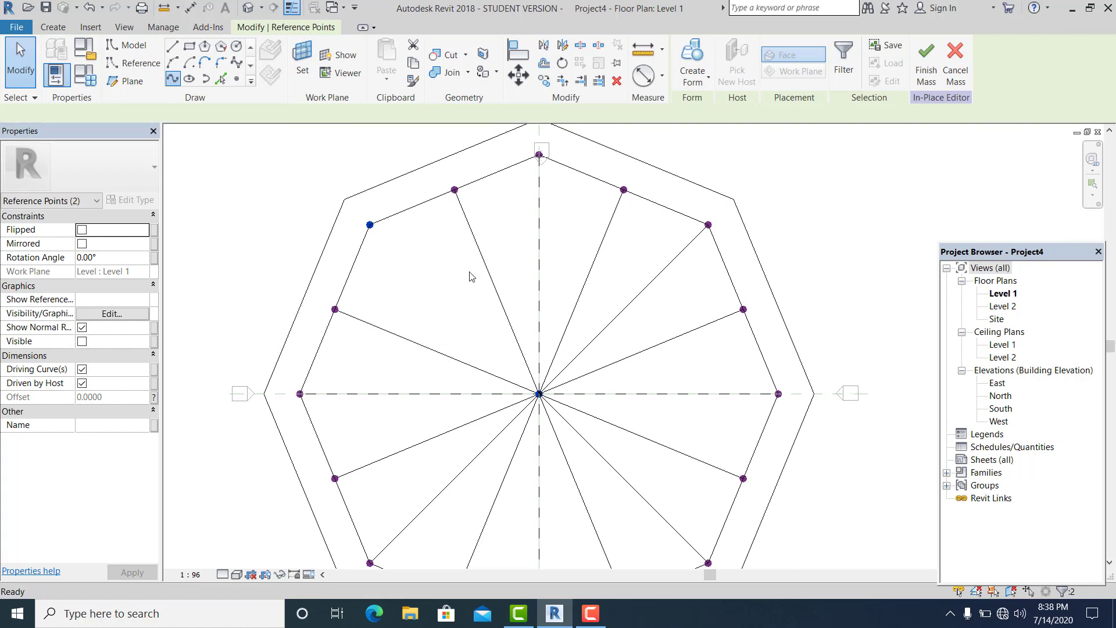
click(490, 282)
Inspect the spline spokes running from the centre point to the inner octagon's reference points.
scroll(563, 342, down, 2)
click(559, 343)
scroll(560, 340, down, 2)
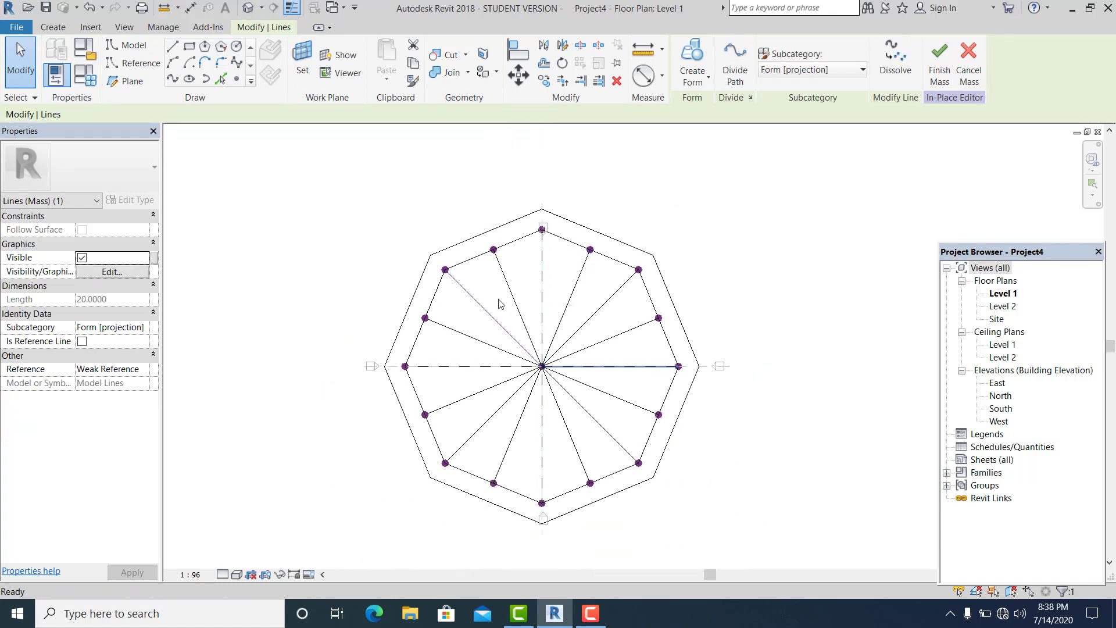
scroll(497, 299, up, 3)
middle_drag(499, 300, 449, 250)
scroll(495, 302, up, 2)
click(481, 278)
scroll(492, 280, down, 2)
scroll(445, 252, up, 1)
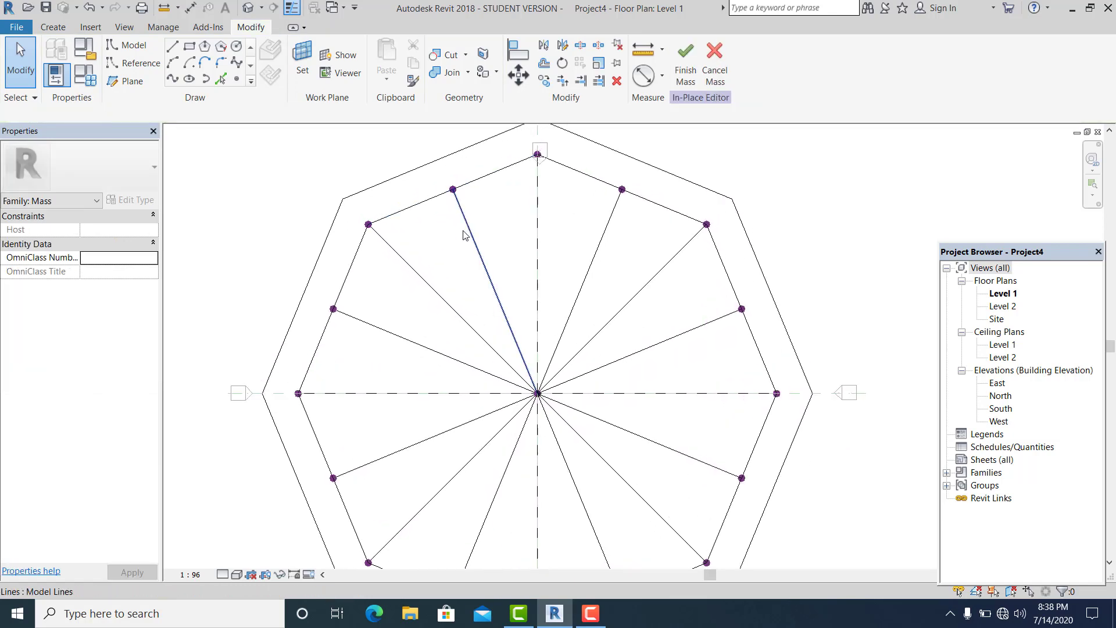
scroll(460, 230, down, 2)
scroll(437, 218, up, 3)
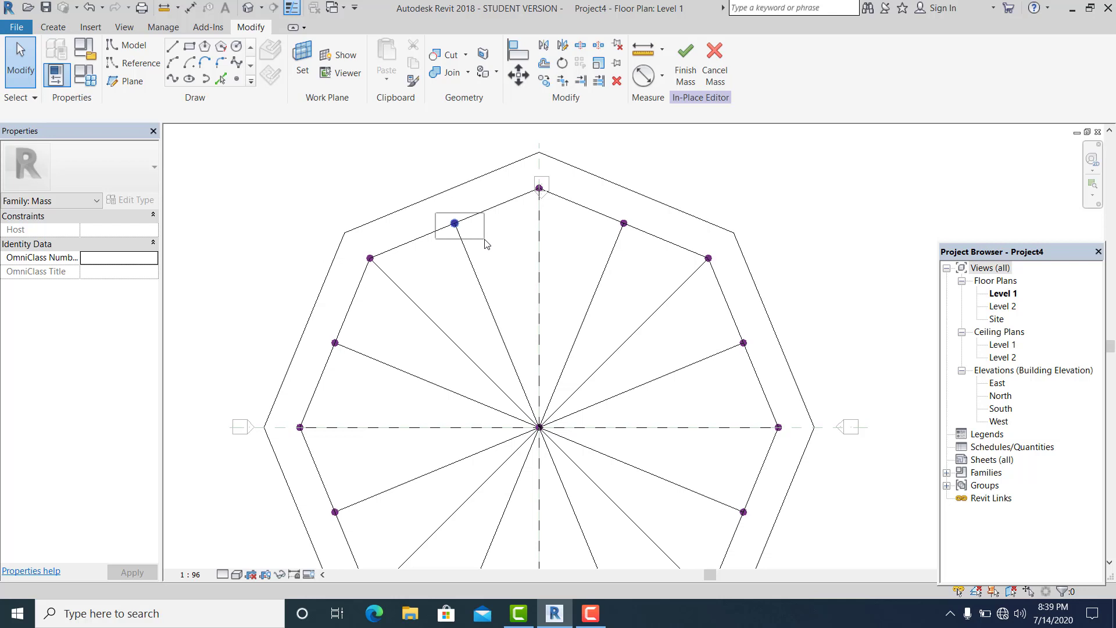
Try to move the reference point of the inner octagon's north-to-northwest side vertically onto the outer octagon, and undo the move.
drag(486, 244, 487, 244)
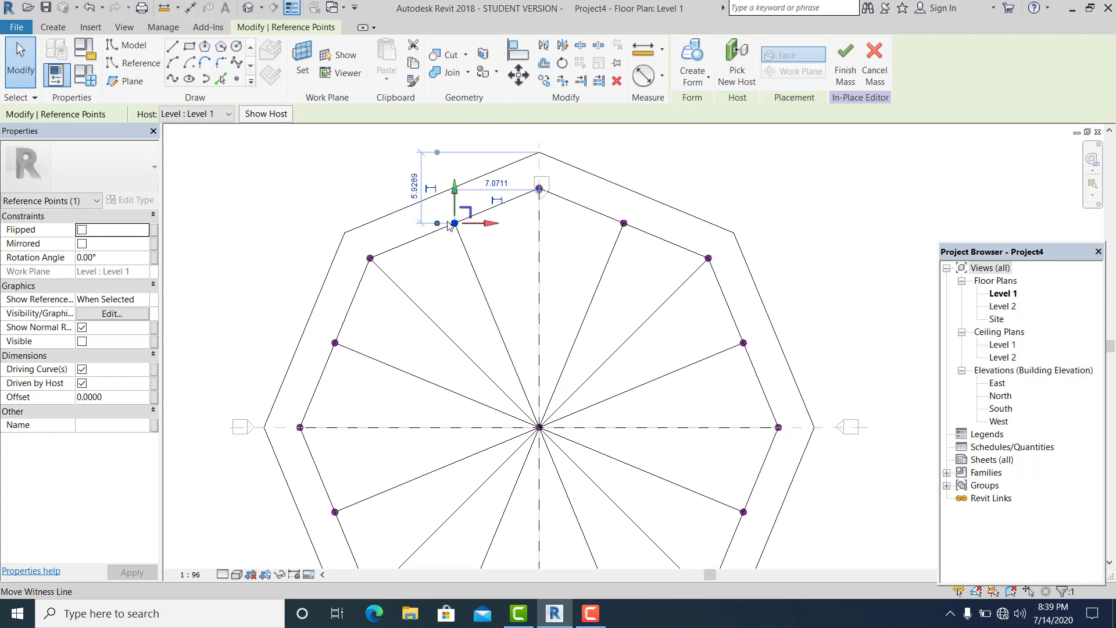
drag(456, 224, 457, 230)
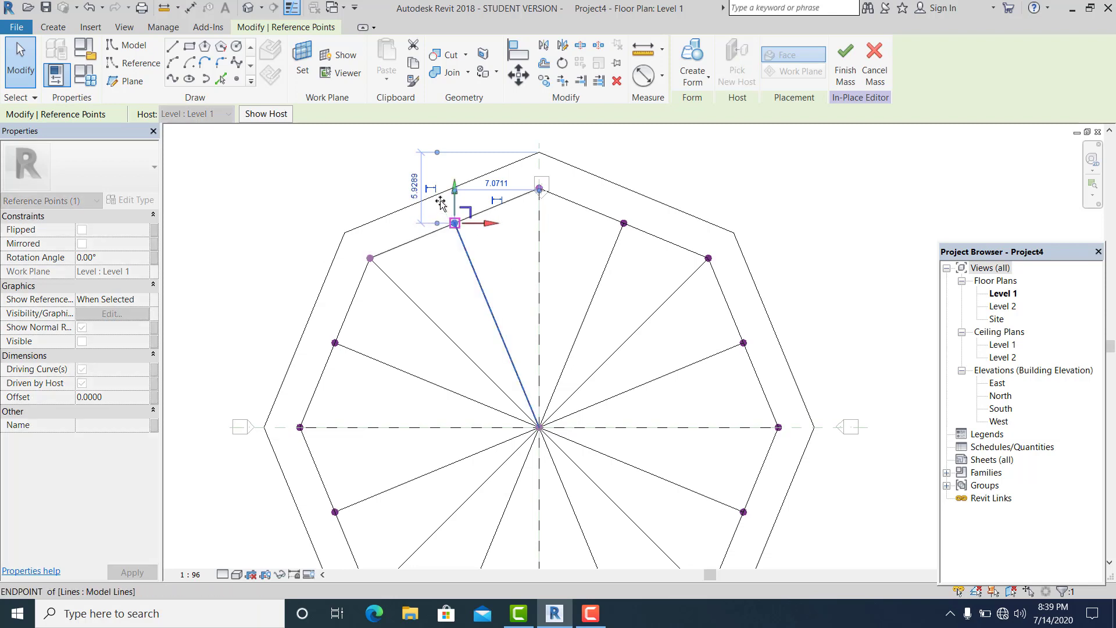
drag(433, 186, 426, 209)
scroll(439, 256, up, 2)
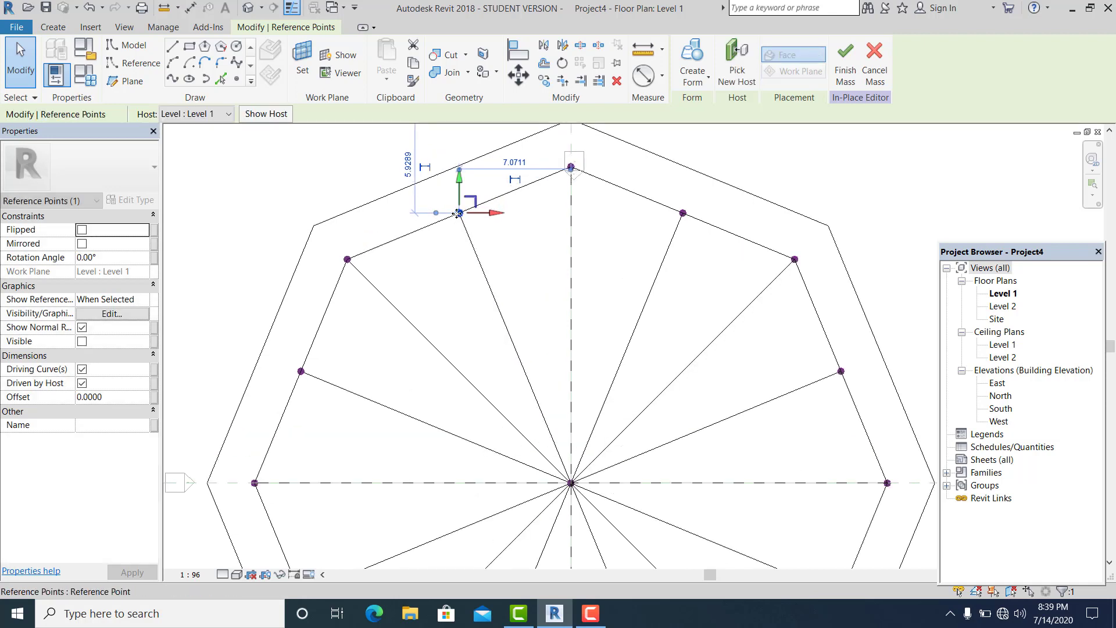
drag(458, 164, 465, 140)
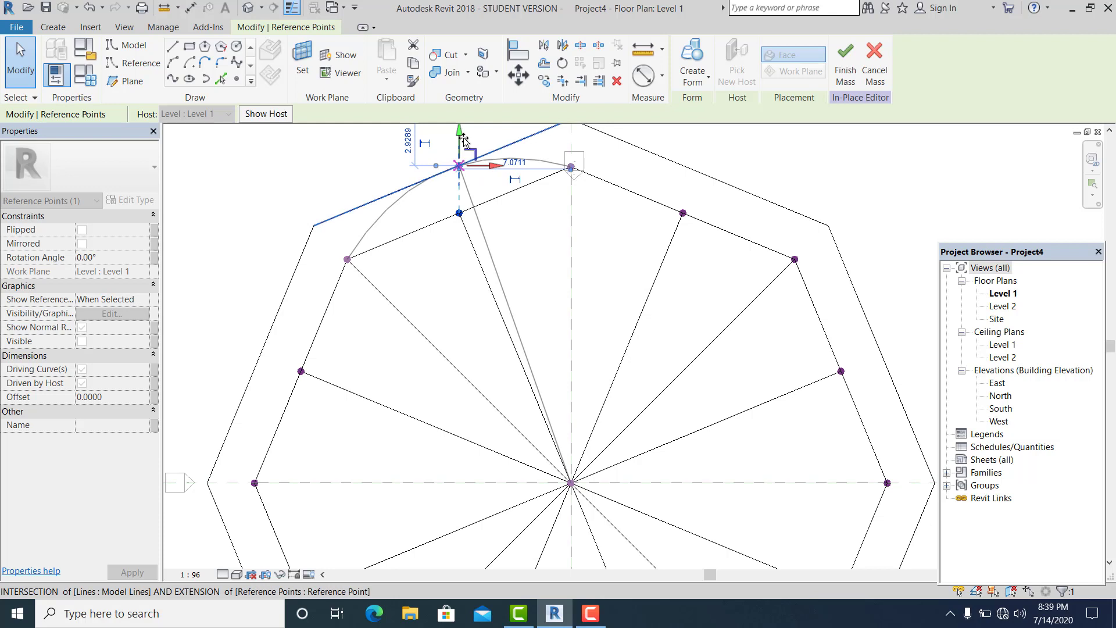
drag(464, 142, 463, 157)
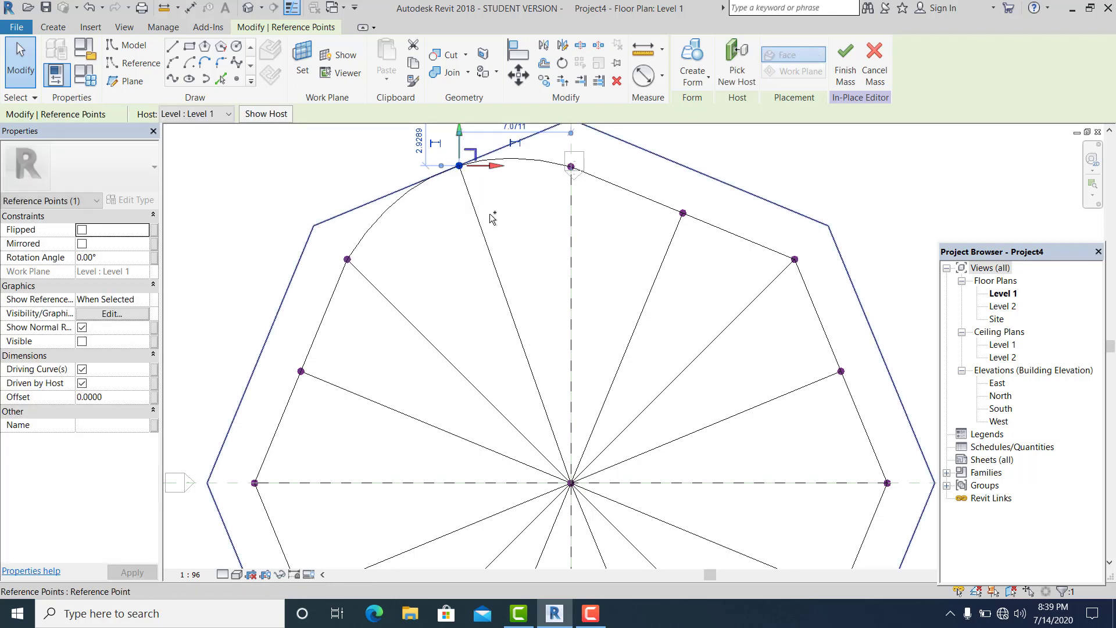
key(ctrl+z)
Move the inner octagon's north-to-northwest side reference point onto the midpoint of the outer octagon's matching side.
scroll(398, 201, up, 1)
drag(434, 205, 488, 234)
click(490, 239)
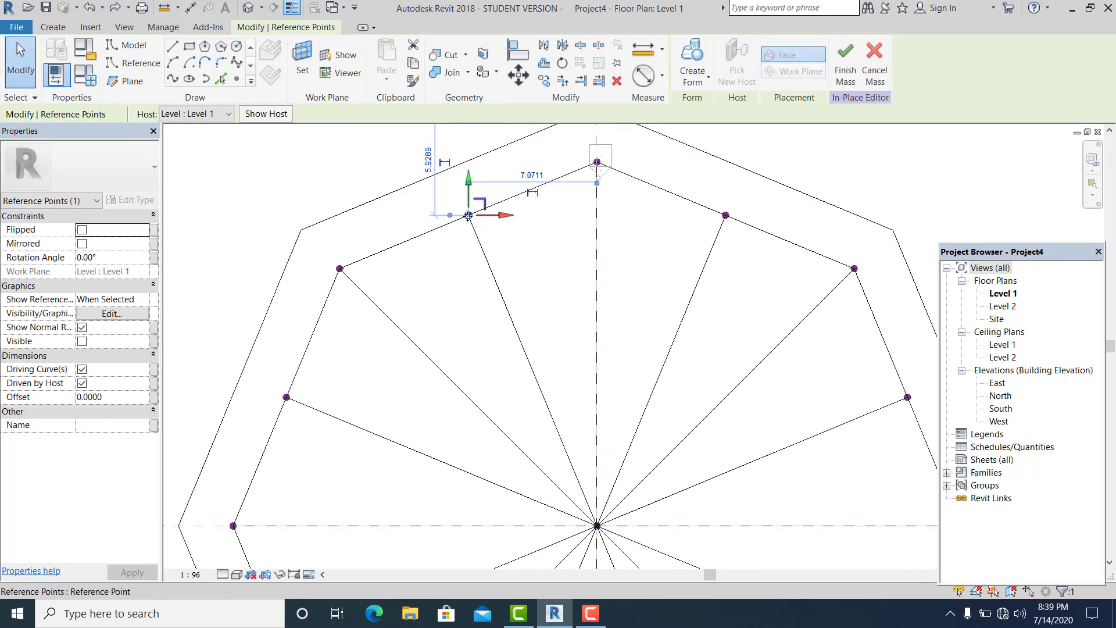
drag(468, 215, 440, 168)
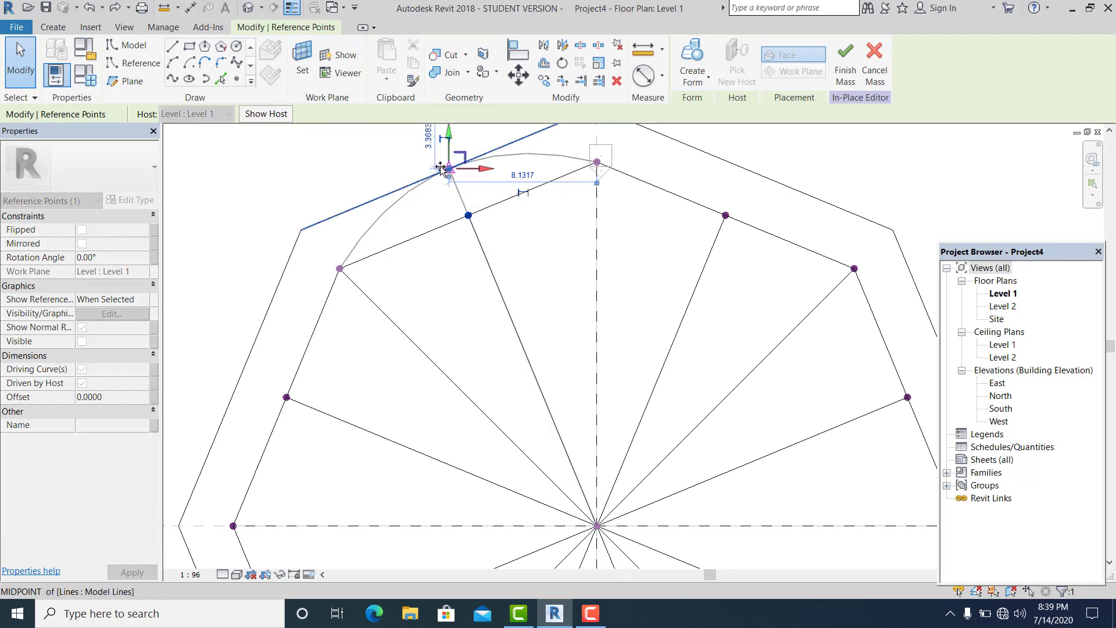
drag(440, 168, 442, 169)
scroll(419, 289, down, 1)
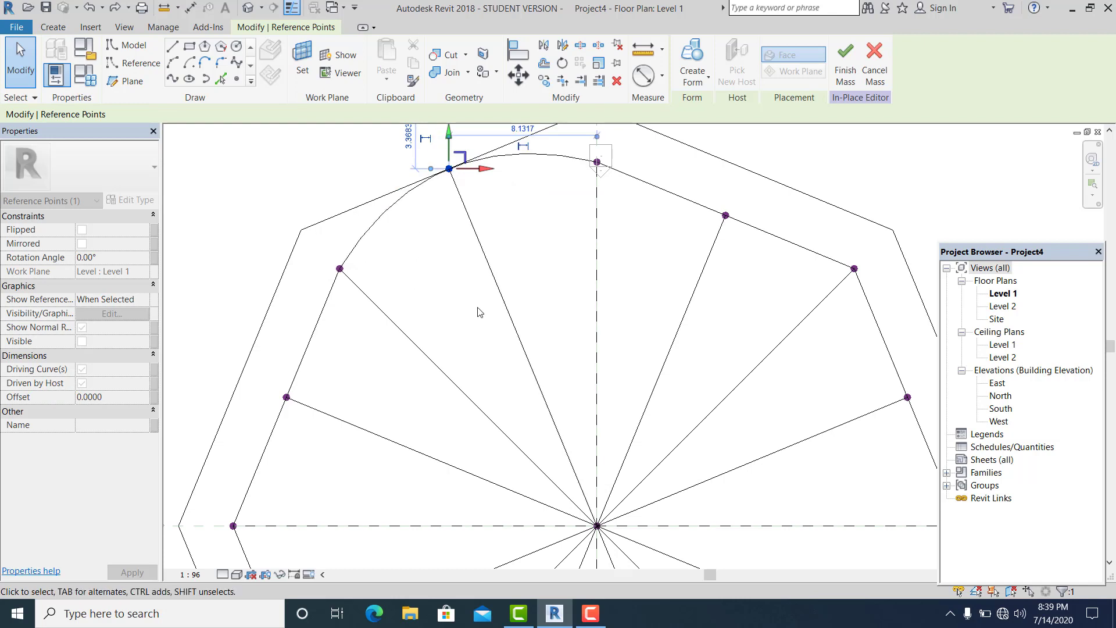
Move the inner octagon's north-to-northeast and northeast-to-east side reference points onto the midpoints of the matching outer octagon sides.
scroll(618, 208, up, 1)
drag(622, 204, 679, 191)
click(668, 243)
scroll(613, 297, down, 2)
drag(613, 296, 681, 338)
scroll(638, 307, up, 1)
drag(638, 307, 674, 292)
click(609, 351)
Move the inner octagon's east-to-southeast and southeast-to-south side reference points onto the midpoints of the matching outer octagon sides.
scroll(609, 352, down, 1)
middle_drag(610, 443, 615, 350)
mouse_move(621, 343)
mouse_down()
mouse_move(649, 384)
mouse_move(662, 383)
mouse_up()
click(714, 373)
middle_drag(713, 374, 509, 339)
scroll(509, 339, up, 1)
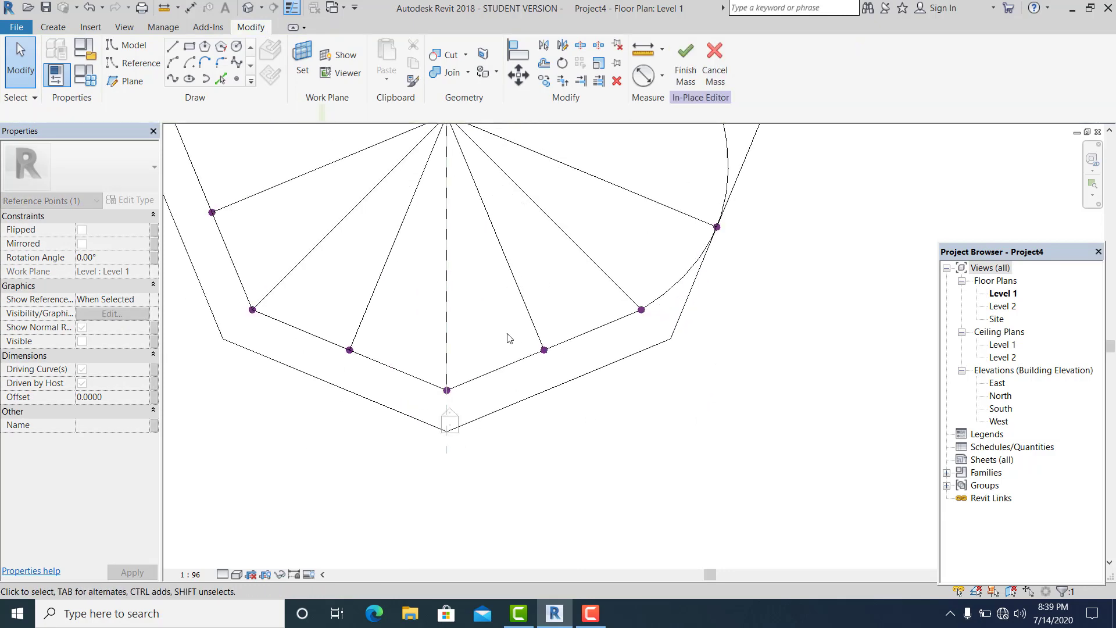
drag(545, 350, 560, 385)
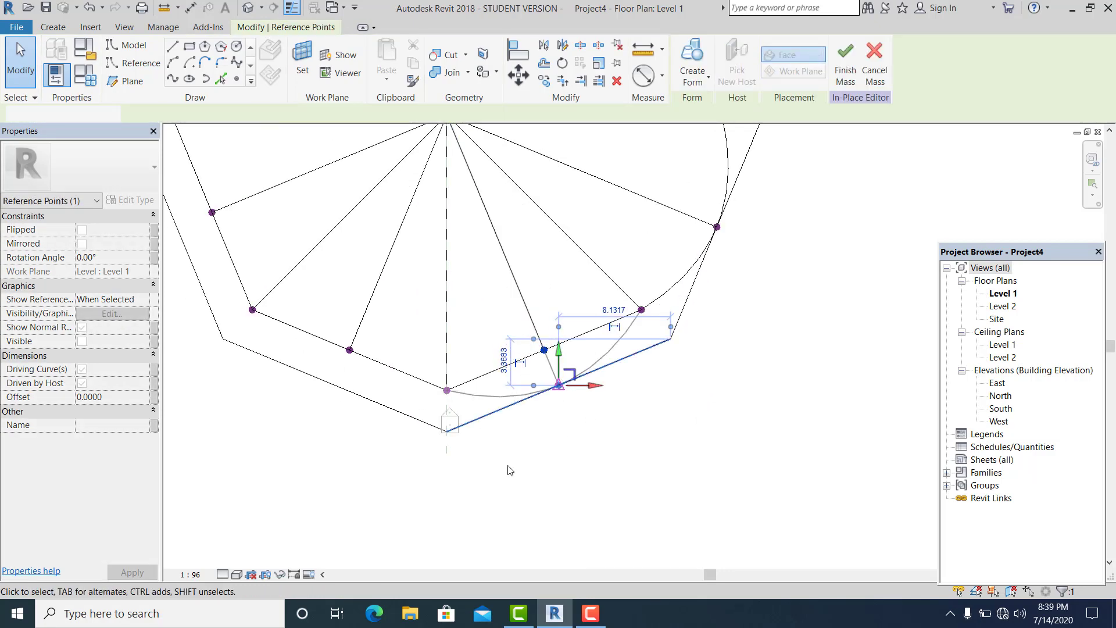
click(506, 466)
Move the inner octagon's south-to-southwest and southwest-to-west side reference points onto the midpoints of the matching outer octagon sides.
middle_drag(506, 466, 626, 506)
mouse_move(408, 445)
mouse_down()
mouse_move(484, 377)
mouse_move(448, 430)
mouse_up()
click(469, 390)
click(426, 471)
scroll(427, 472, down, 3)
middle_drag(416, 476, 459, 499)
scroll(378, 394, up, 1)
mouse_move(380, 391)
mouse_down()
mouse_move(431, 334)
mouse_move(383, 355)
mouse_up()
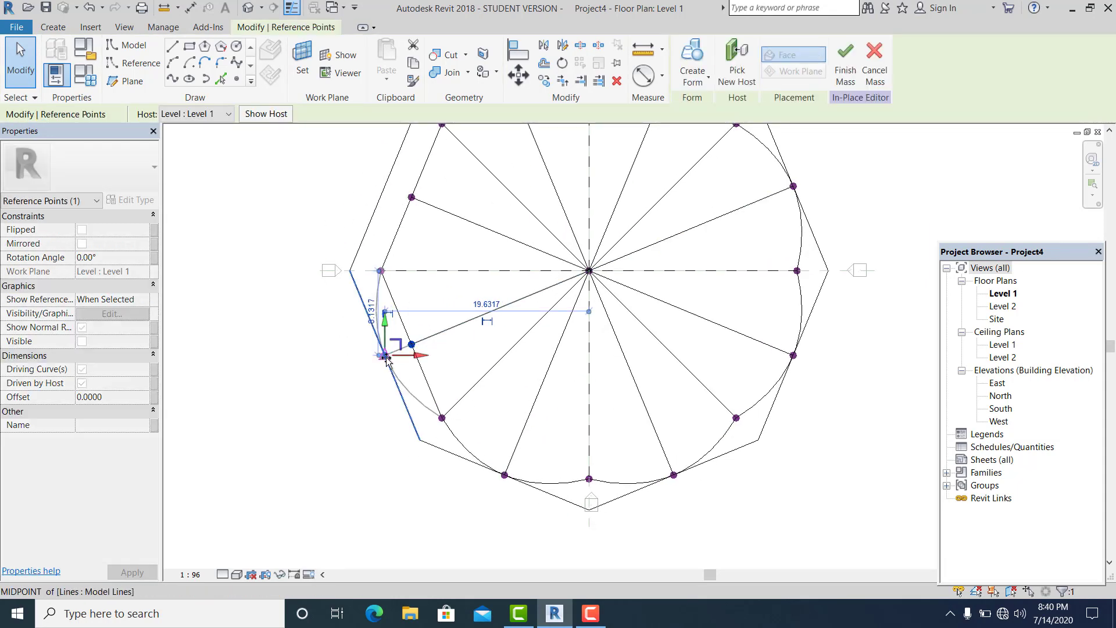
click(419, 329)
Move the inner octagon's west-to-northwest side reference point onto the midpoint of the outer octagon's matching side and clear the selection.
scroll(349, 175, down, 1)
middle_drag(349, 174, 322, 316)
drag(312, 294, 390, 349)
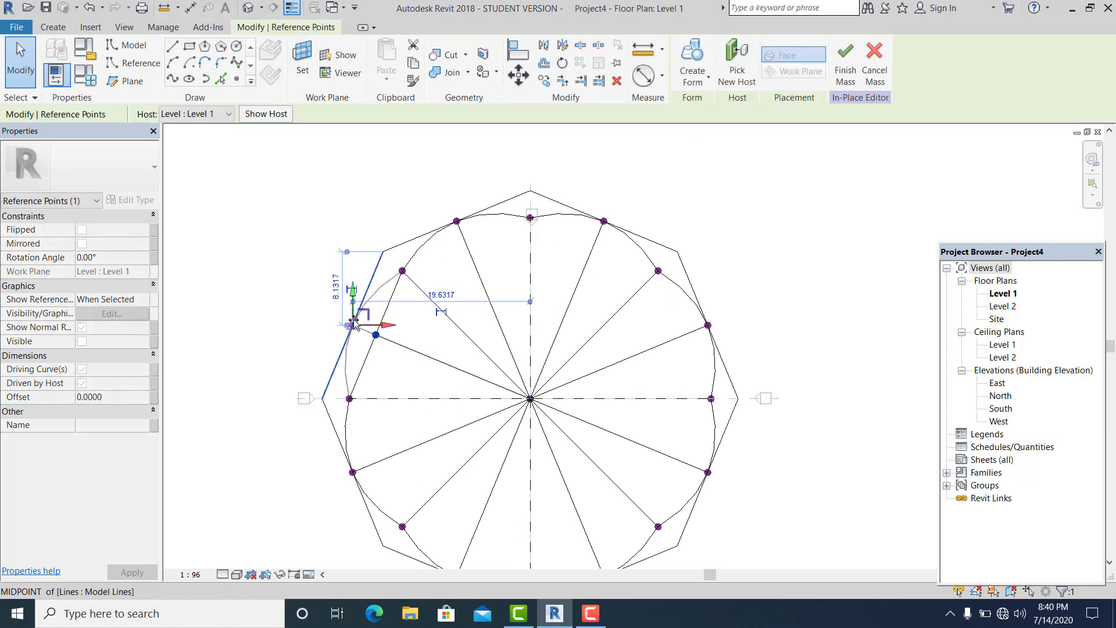
key(Escape)
Examine the curved inner outline and its reference points around the whole outer octagon.
scroll(282, 276, down, 2)
mouse_move(417, 278)
middle_down()
mouse_move(456, 288)
mouse_move(472, 259)
mouse_move(387, 219)
mouse_move(414, 271)
mouse_move(473, 279)
mouse_move(454, 251)
middle_up()
scroll(442, 279, up, 1)
scroll(404, 222, up, 2)
scroll(414, 233, down, 1)
scroll(413, 237, up, 1)
scroll(453, 250, up, 1)
scroll(382, 252, down, 1)
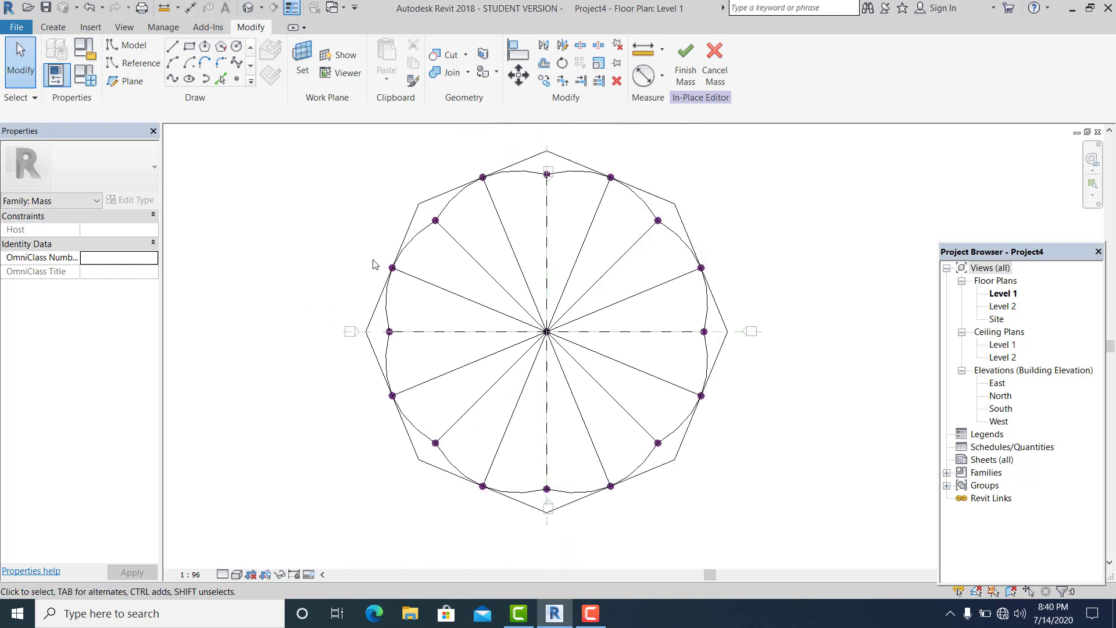
Select the eight reference points on the outer octagon's side midpoints and associate their Offset with a new family parameter named top.
drag(412, 288, 413, 288)
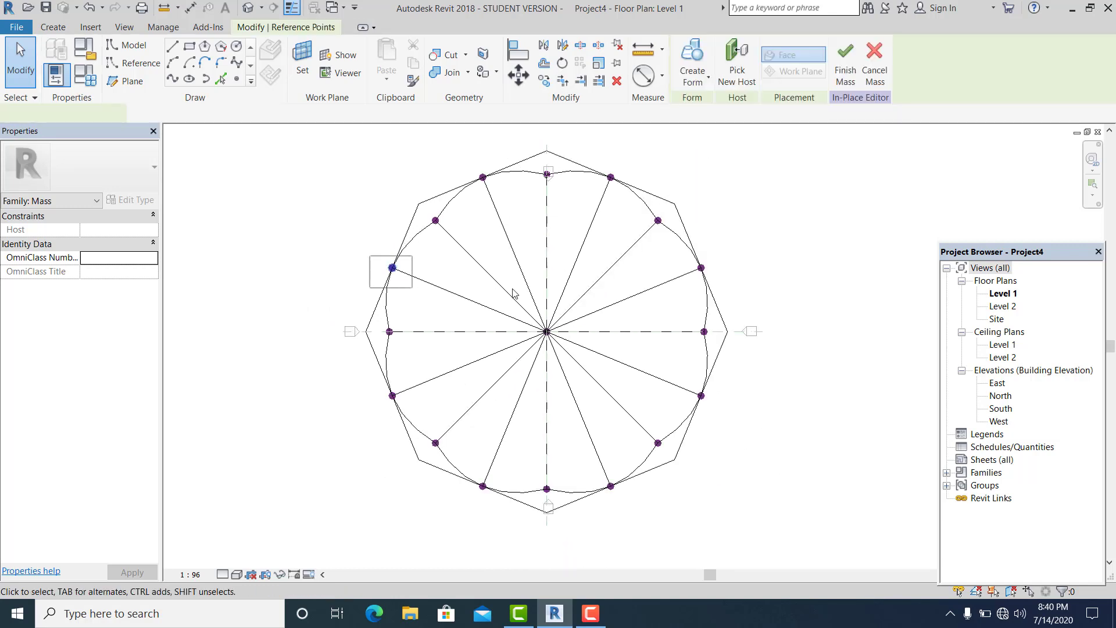
middle_drag(501, 319, 463, 373)
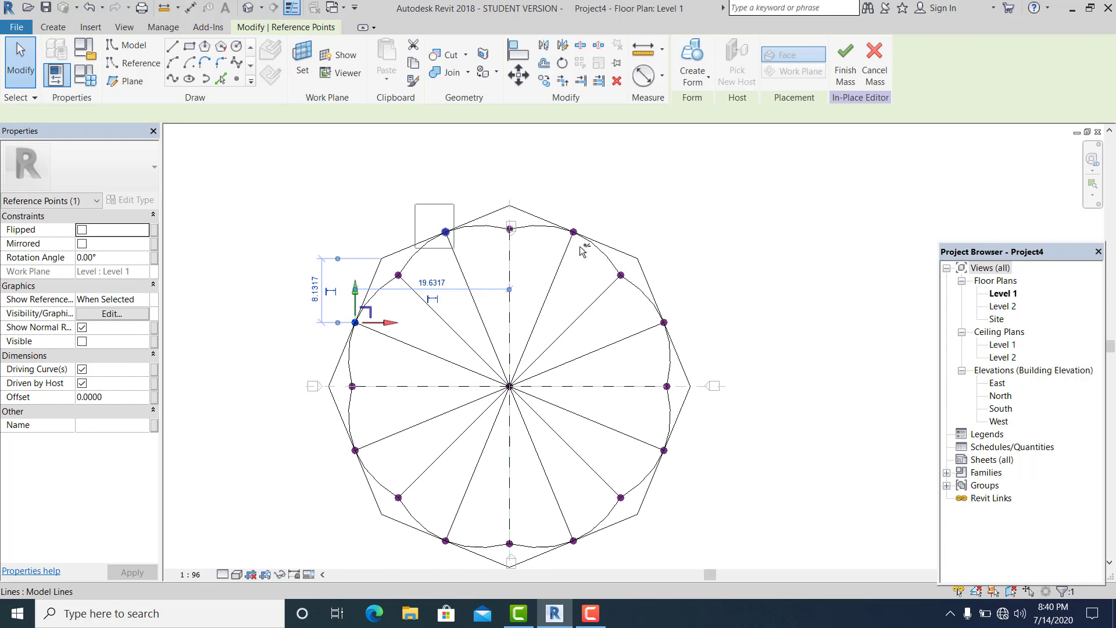
ctrl+drag(558, 205, 583, 249)
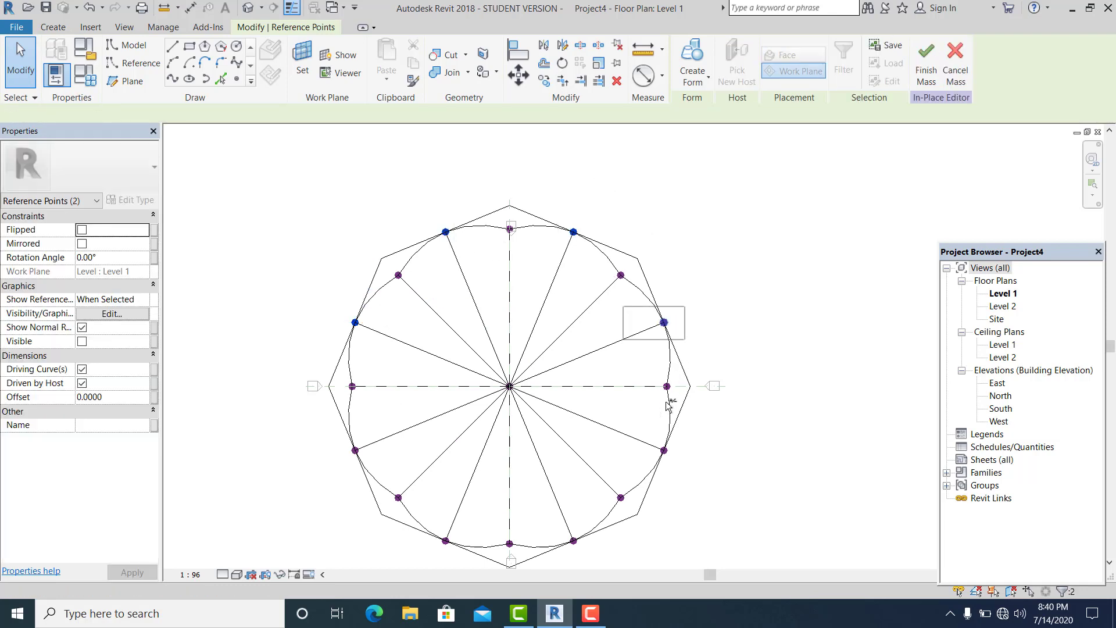
ctrl+drag(642, 424, 686, 482)
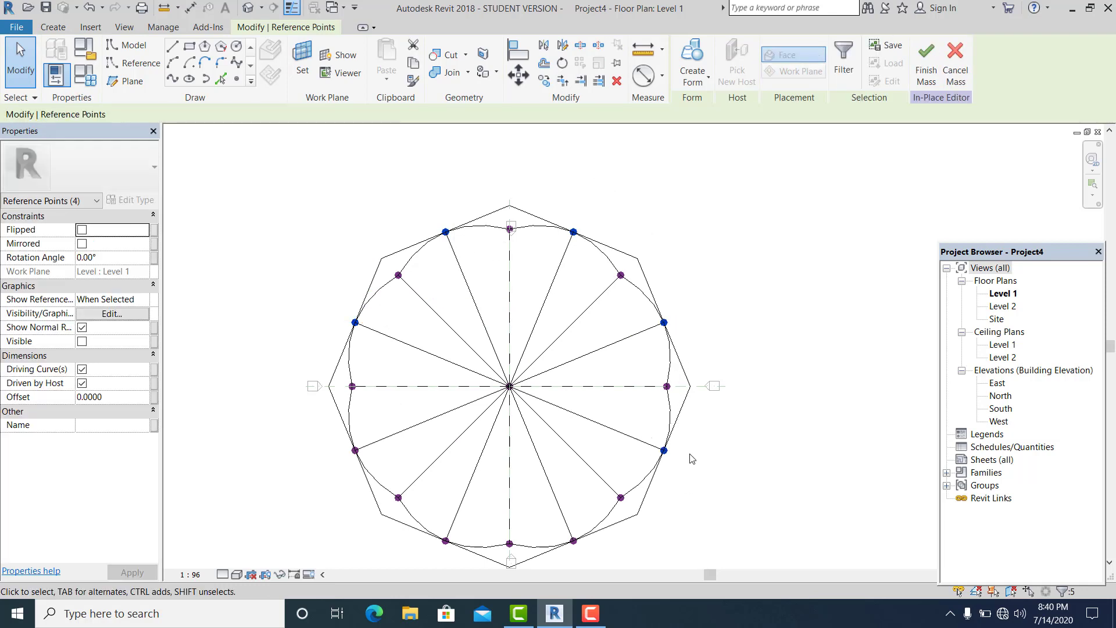
middle_drag(631, 541, 661, 391)
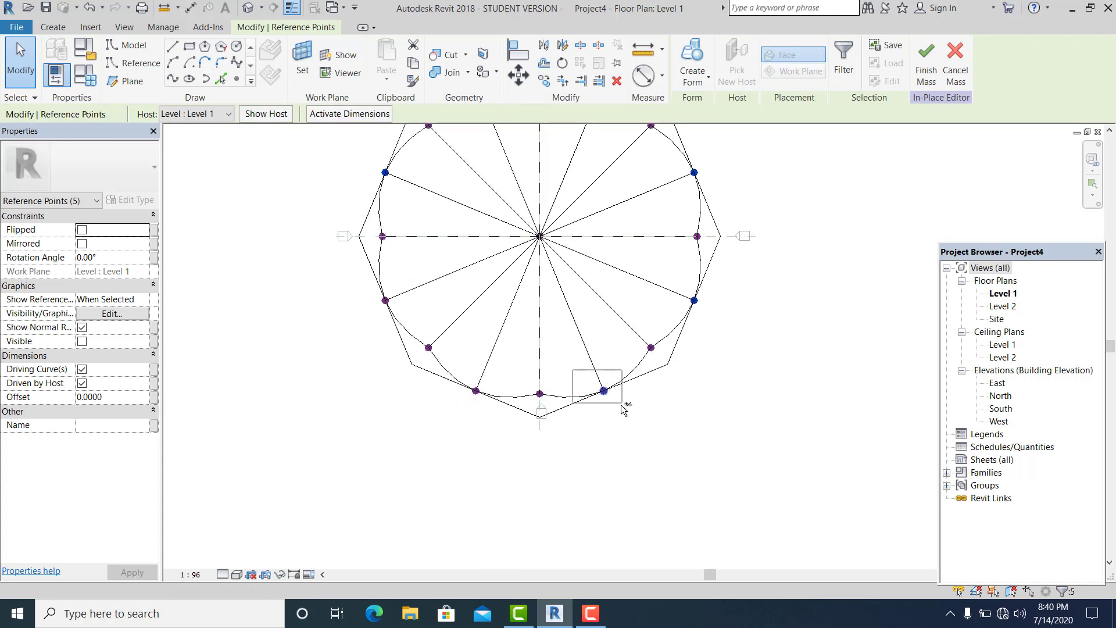
ctrl+drag(573, 370, 622, 403)
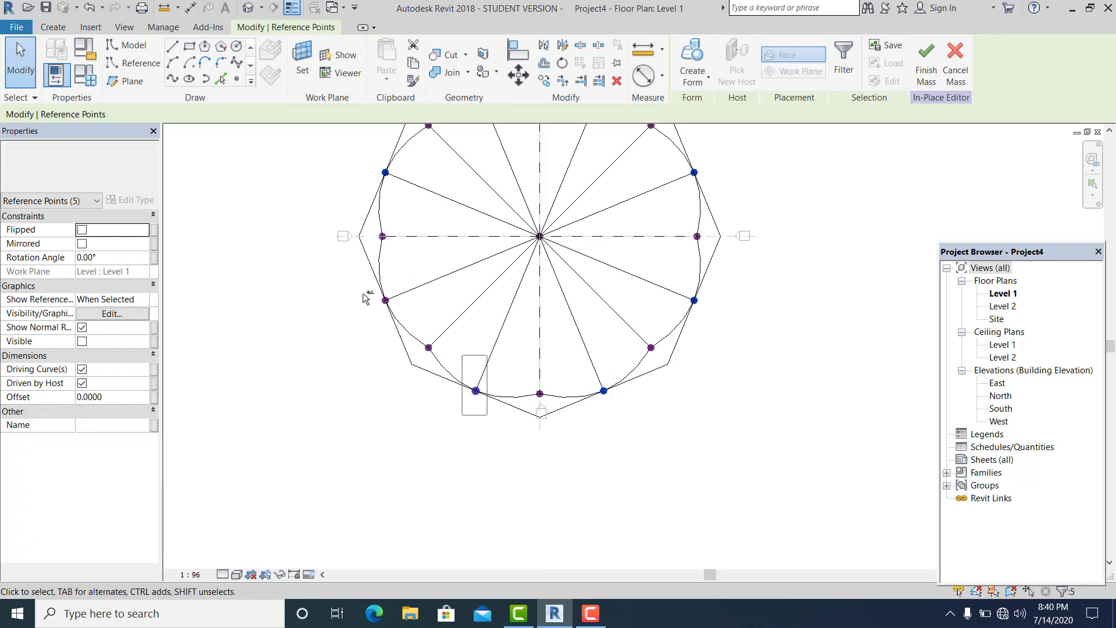
middle_drag(358, 351, 342, 438)
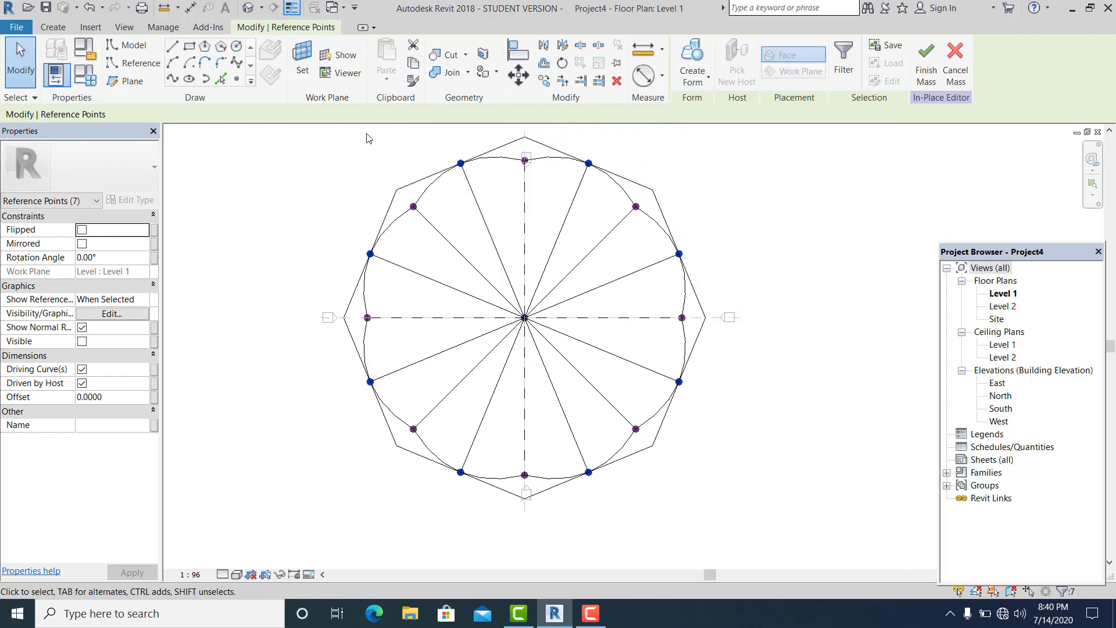
ctrl+click(587, 161)
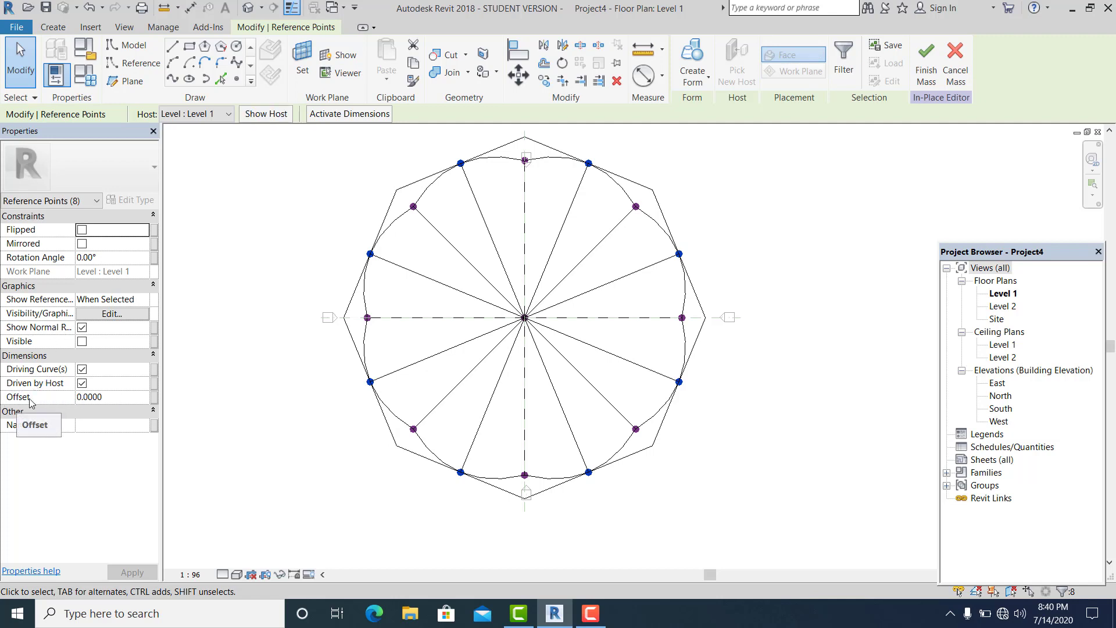
click(154, 397)
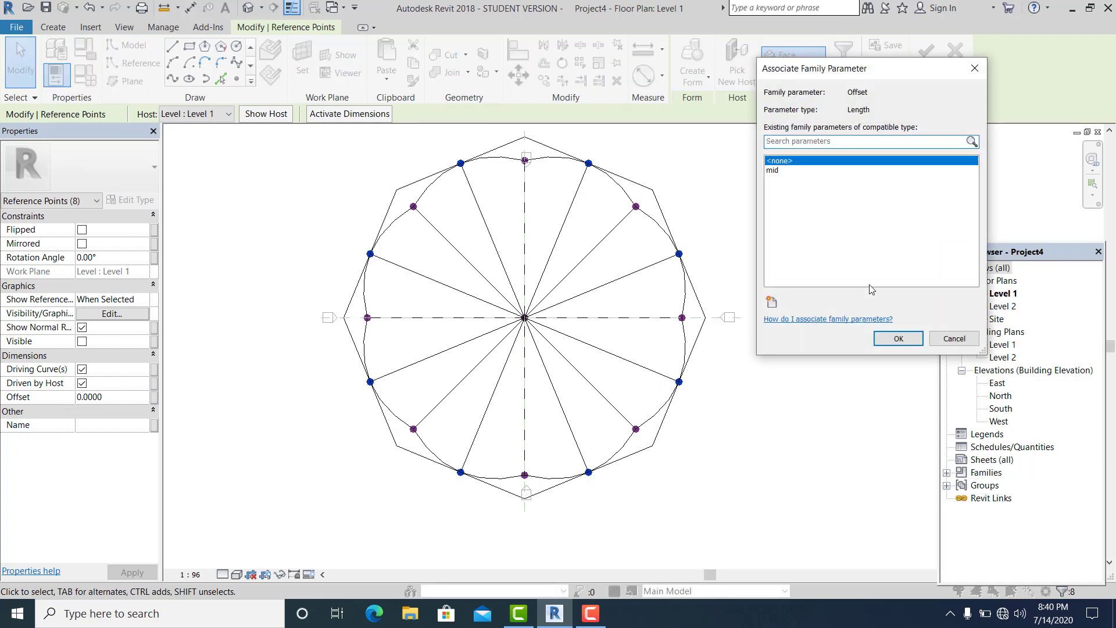
click(772, 302)
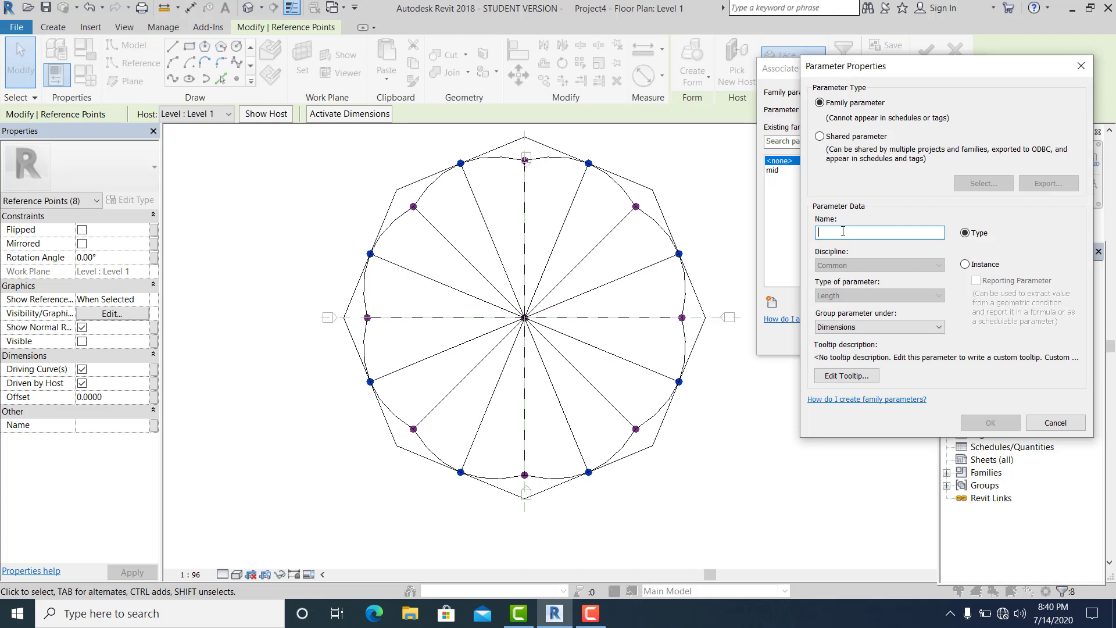
text(top)
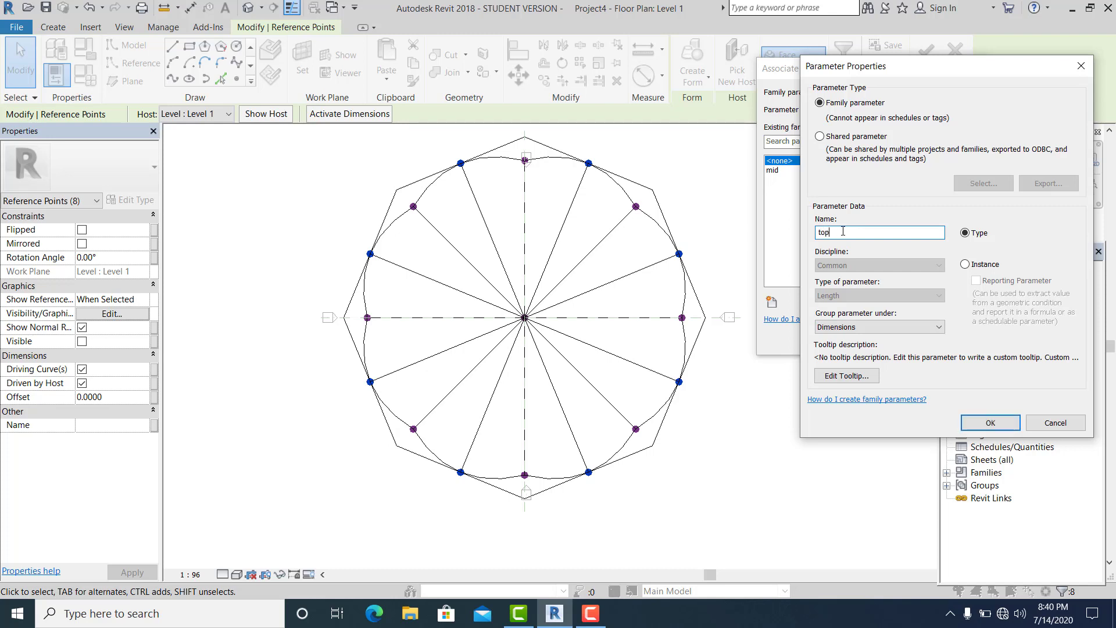
click(994, 422)
click(885, 344)
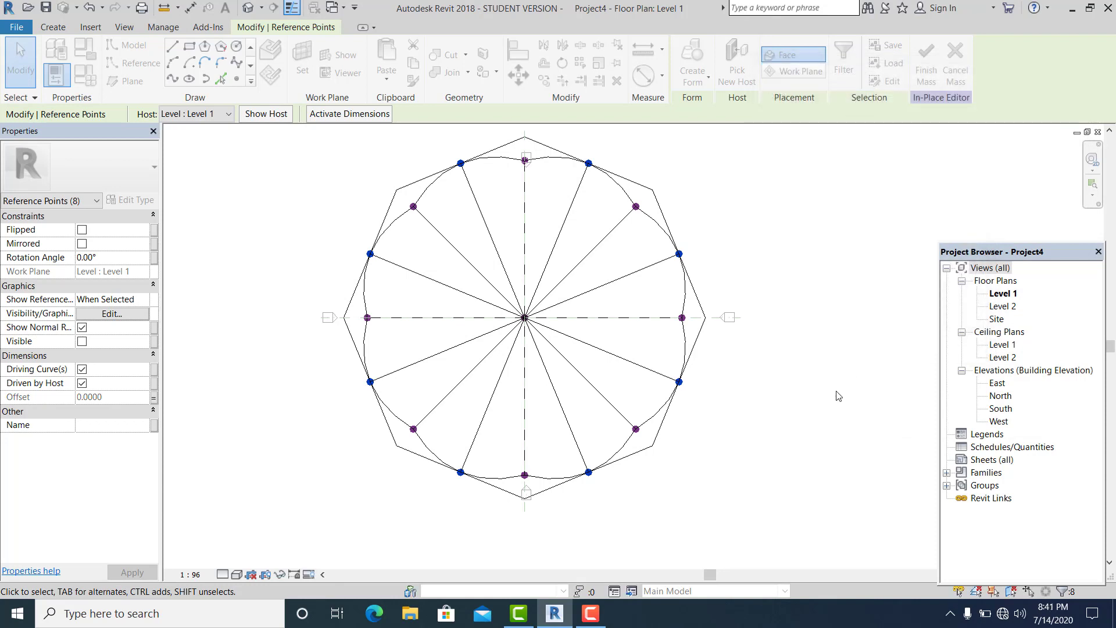
click(842, 375)
Place point elements near the centre on the spokes to the north-northwest, north-northeast and east-northeast side midpoints.
mouse_move(599, 281)
middle_down()
mouse_move(558, 305)
mouse_move(529, 304)
mouse_move(619, 302)
mouse_move(607, 279)
mouse_move(537, 279)
mouse_move(543, 297)
mouse_move(586, 294)
middle_up()
scroll(529, 303, up, 1)
scroll(622, 298, up, 1)
scroll(606, 280, down, 1)
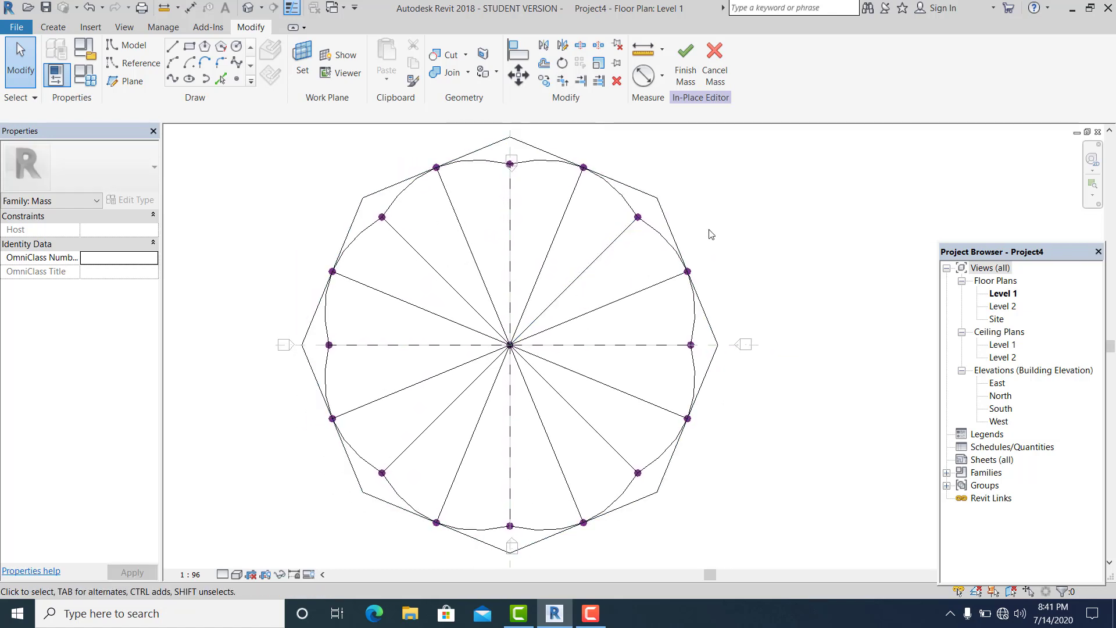
middle_drag(728, 257, 726, 257)
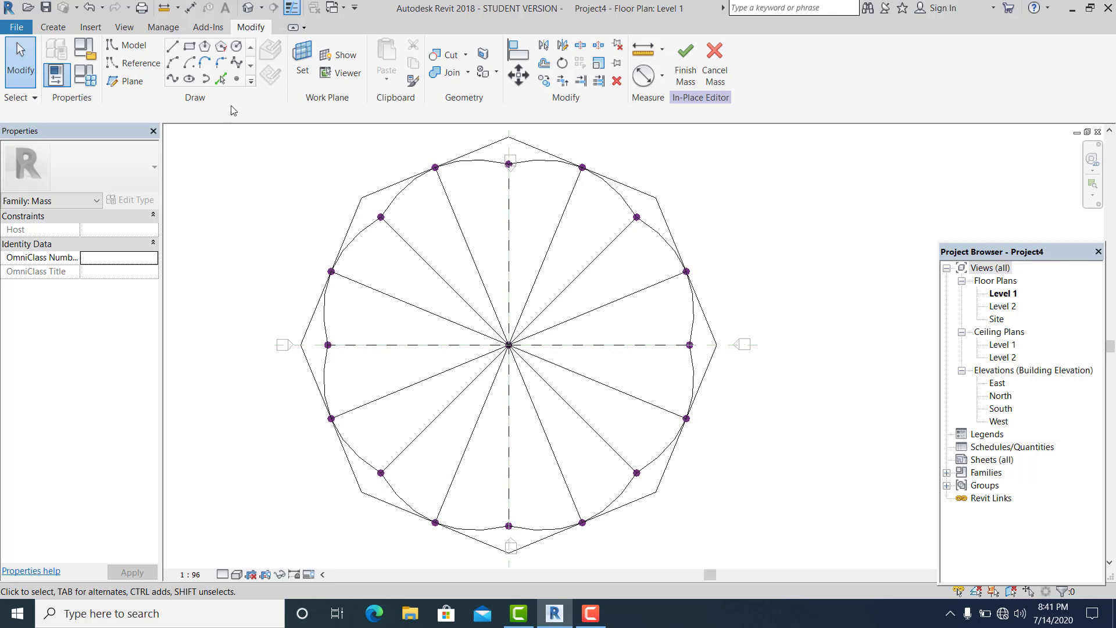
click(237, 78)
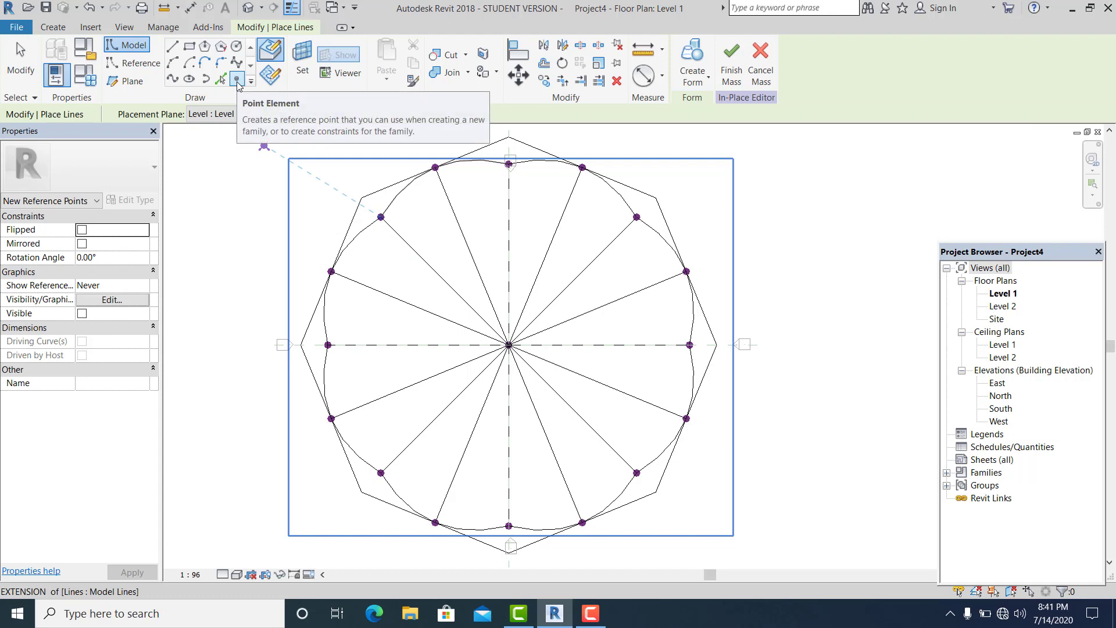
click(237, 82)
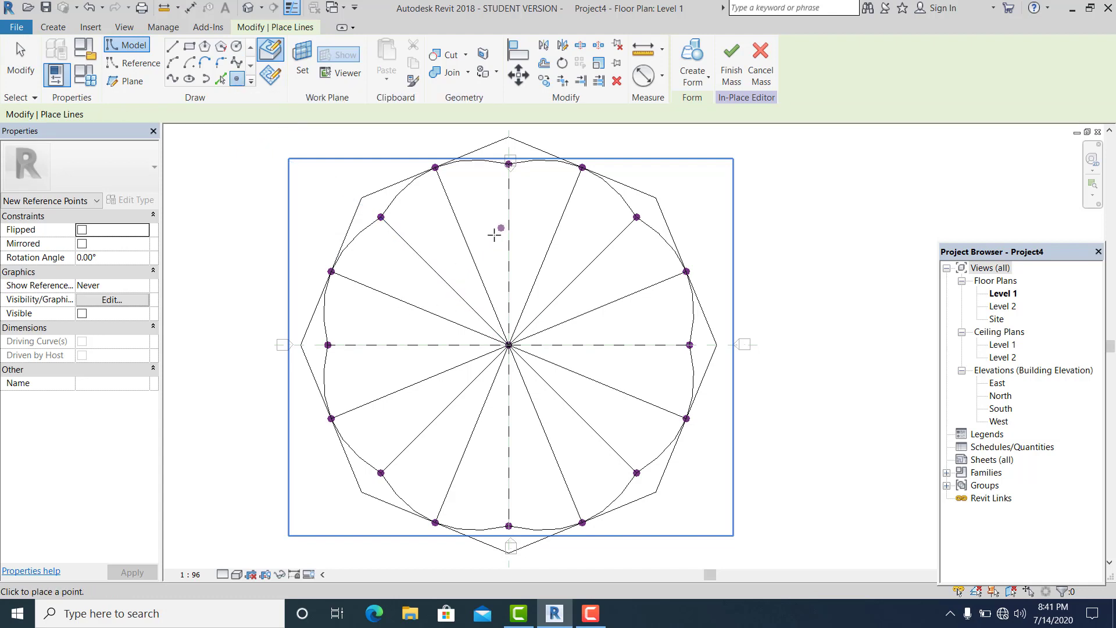
click(524, 253)
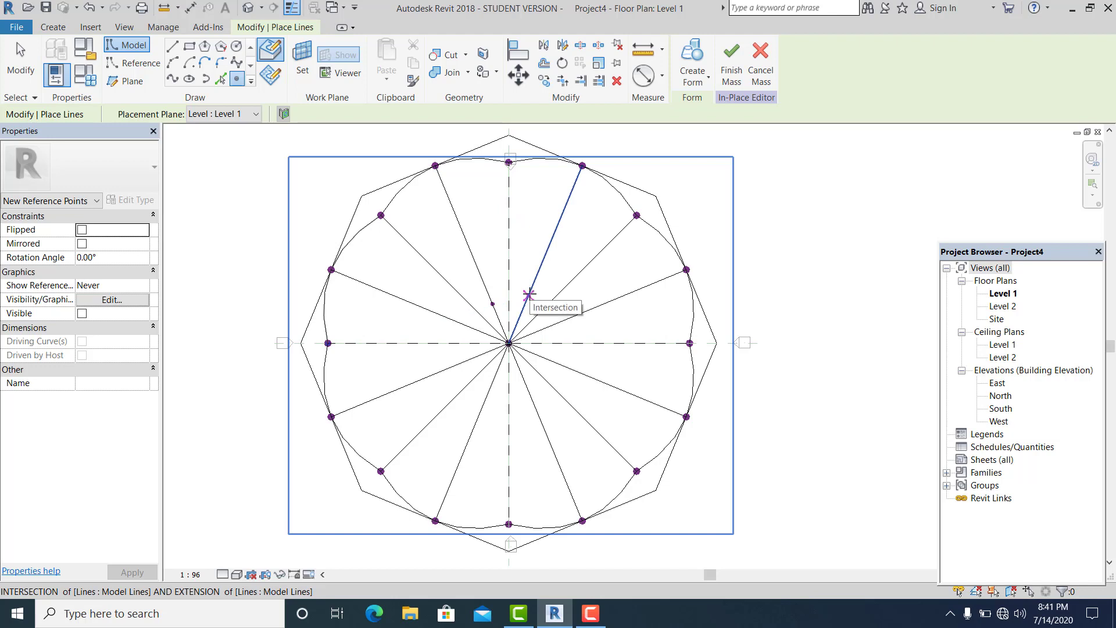
click(529, 295)
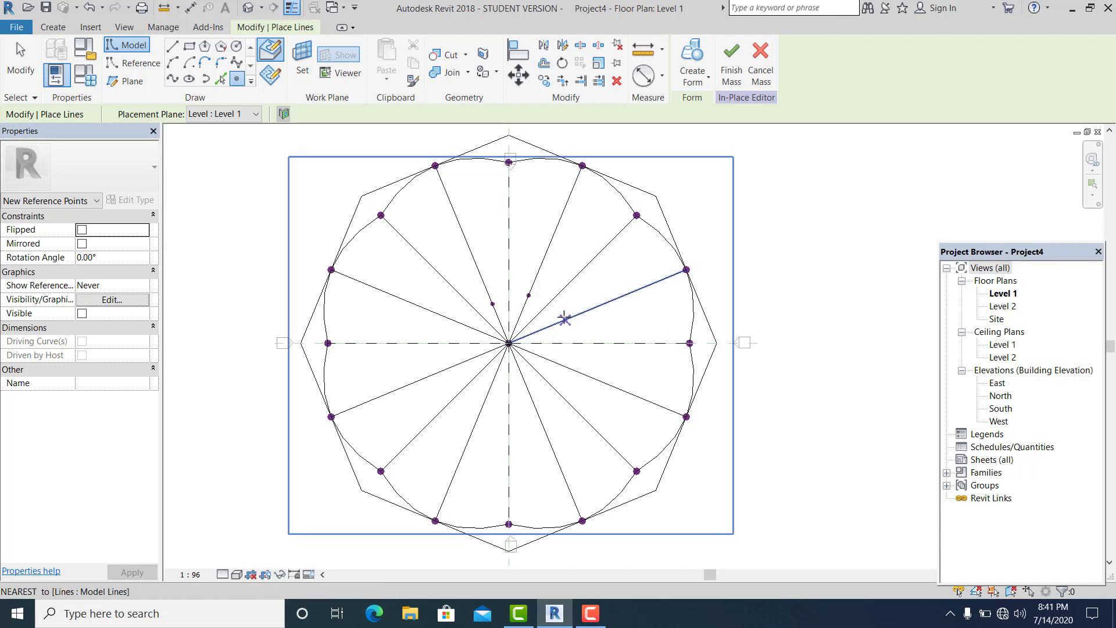
click(564, 319)
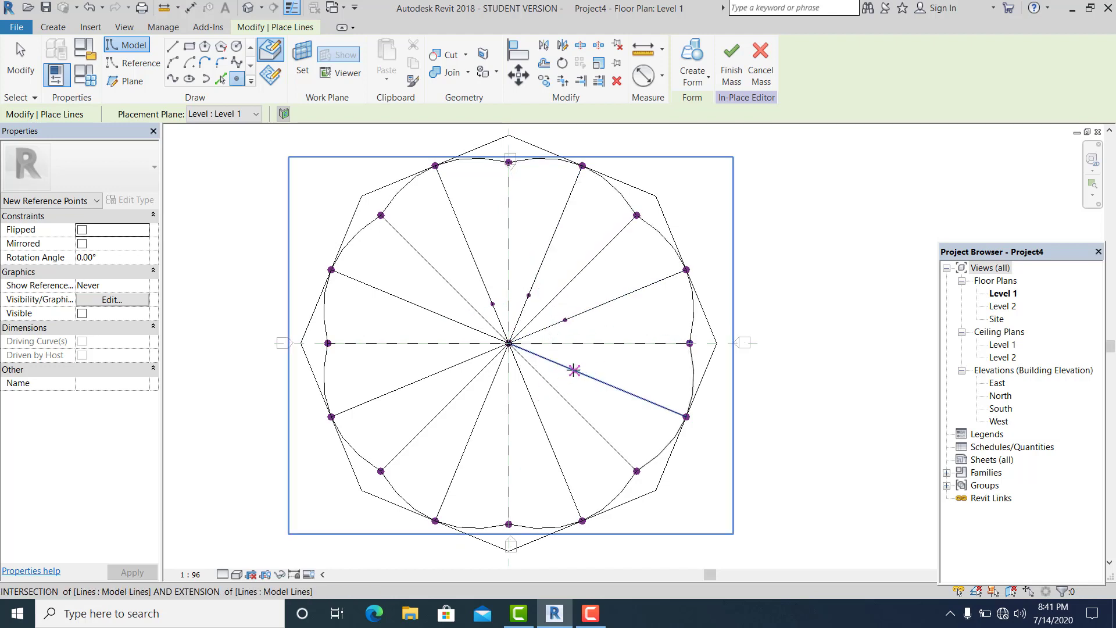
Place point elements partway along the spokes to the east-southeast, south-southeast, south-southwest, west-southwest and west-northwest side midpoints and end point placement.
click(567, 368)
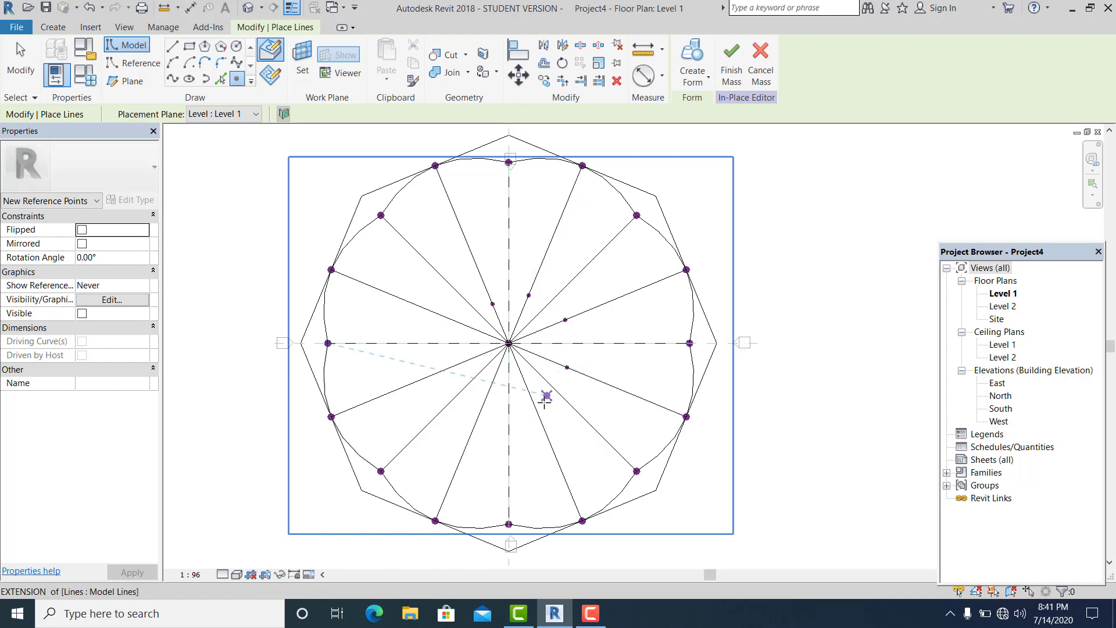
click(536, 408)
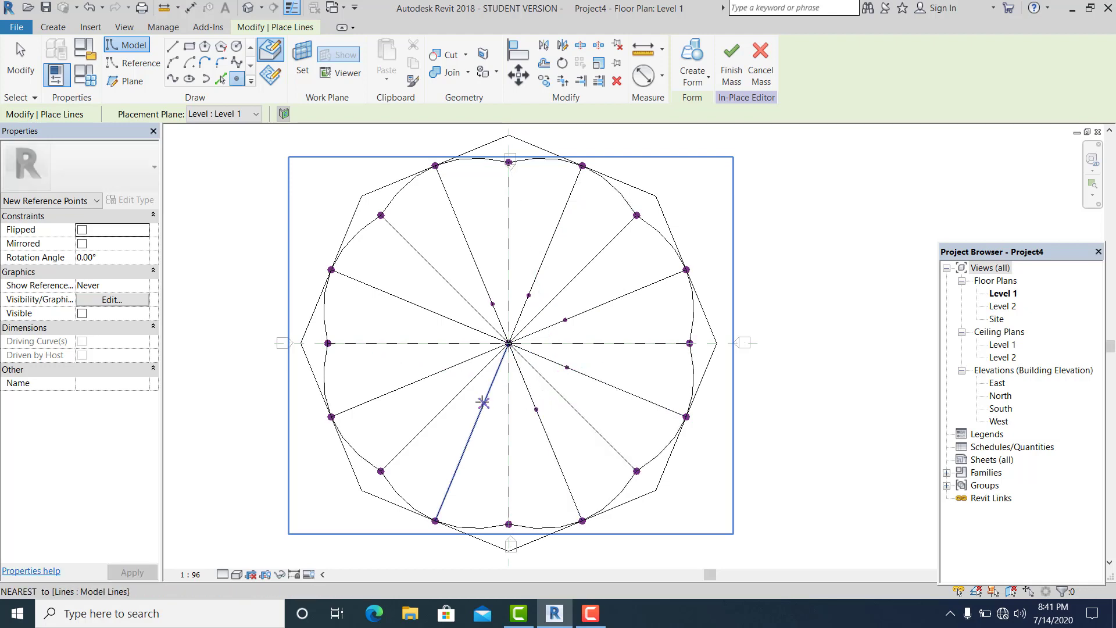
click(485, 401)
click(460, 363)
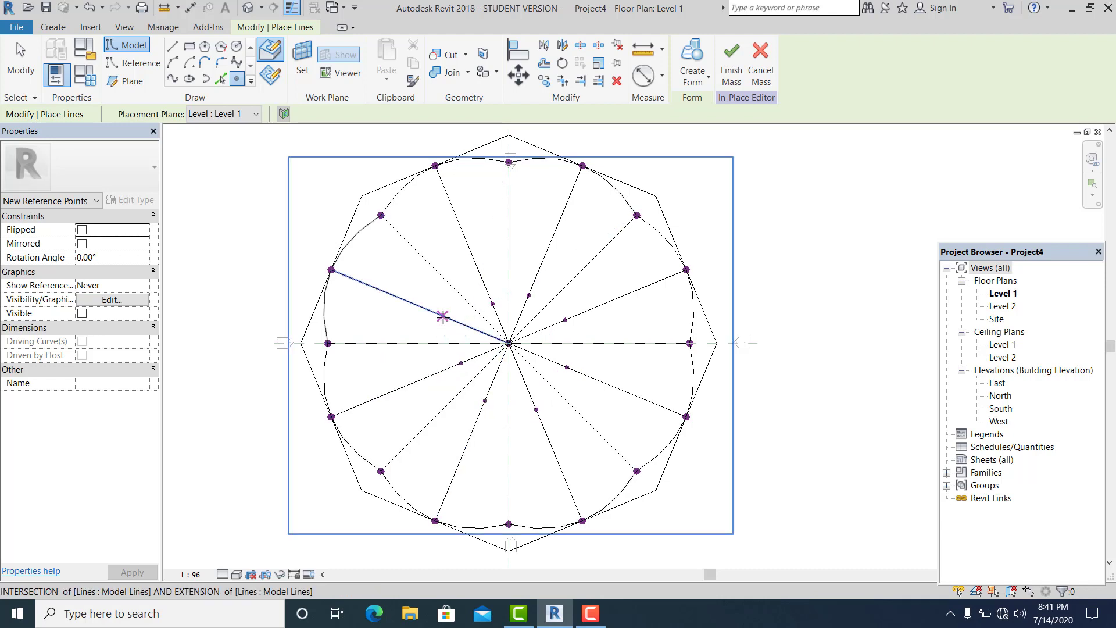
click(443, 316)
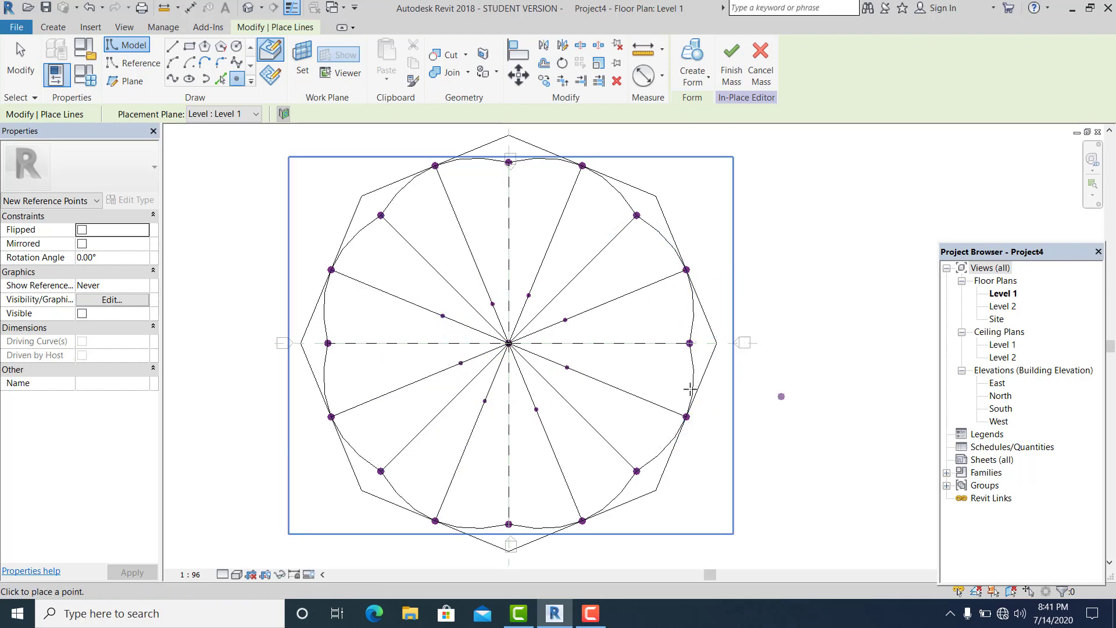
scroll(689, 376, down, 1)
key(Escape)
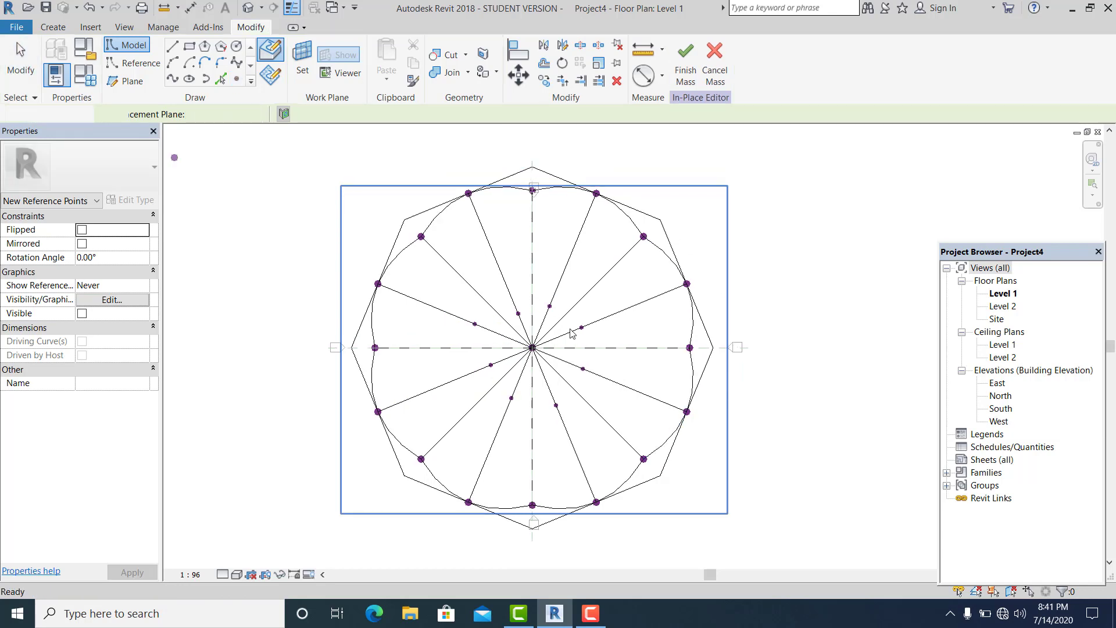
scroll(572, 333, up, 1)
key(Escape)
scroll(430, 291, up, 2)
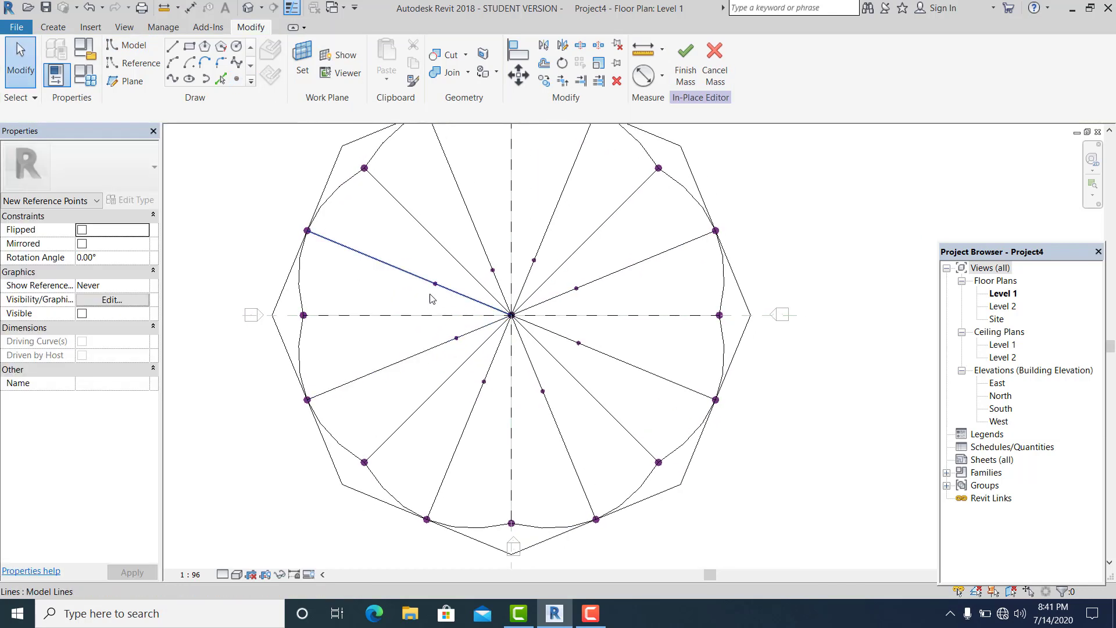
key(Escape)
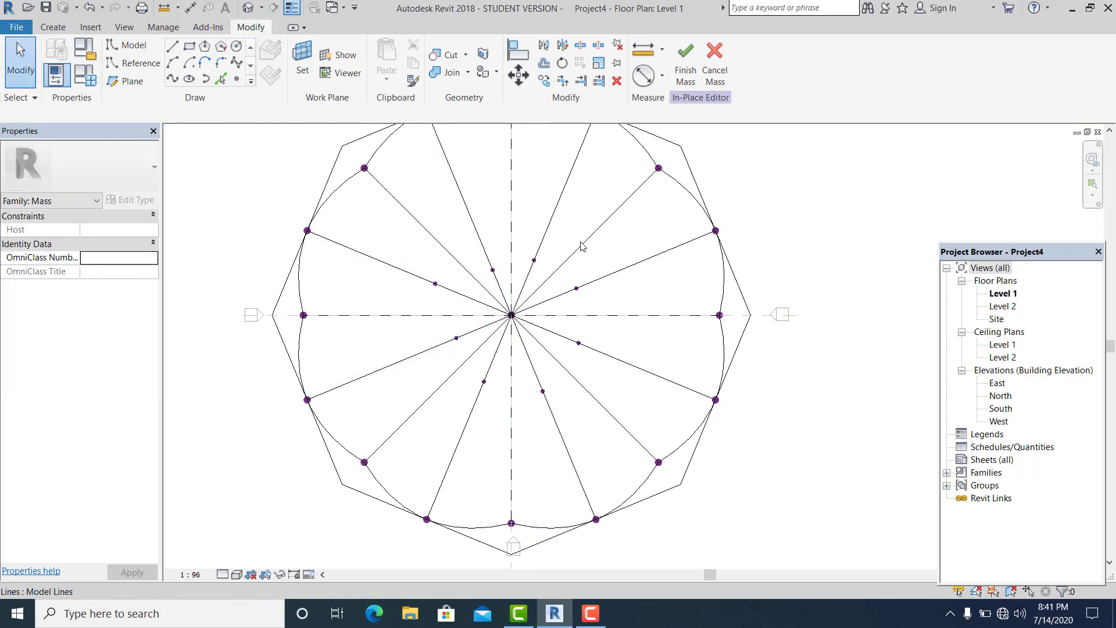
Check the Normalized Curve Parameter of the points on the west-northwest and north-northwest spokes.
click(435, 284)
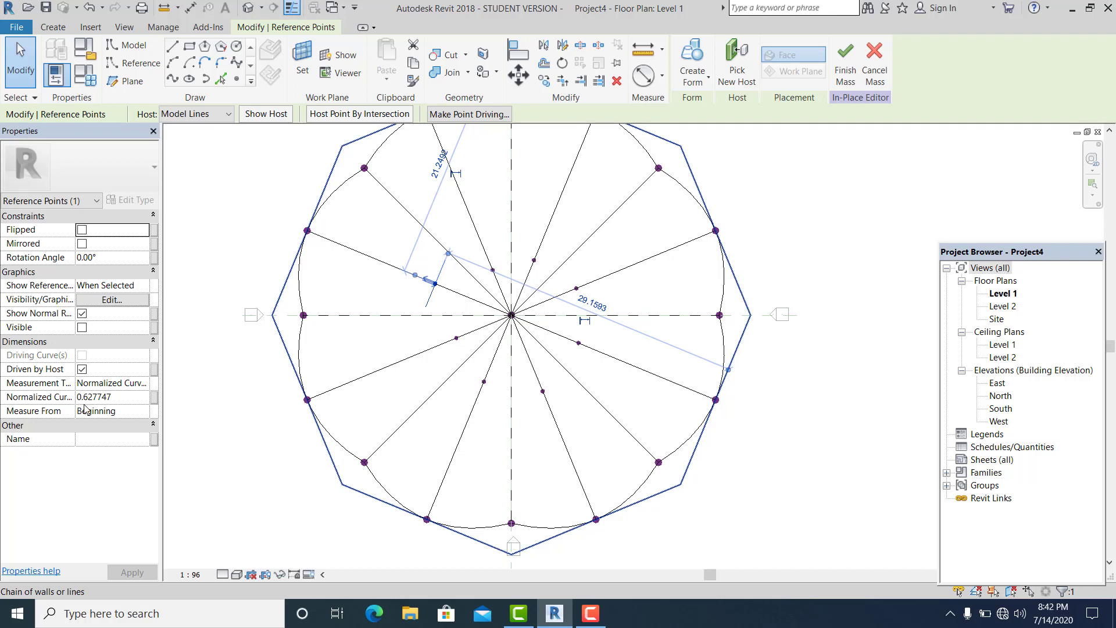
click(517, 251)
click(493, 271)
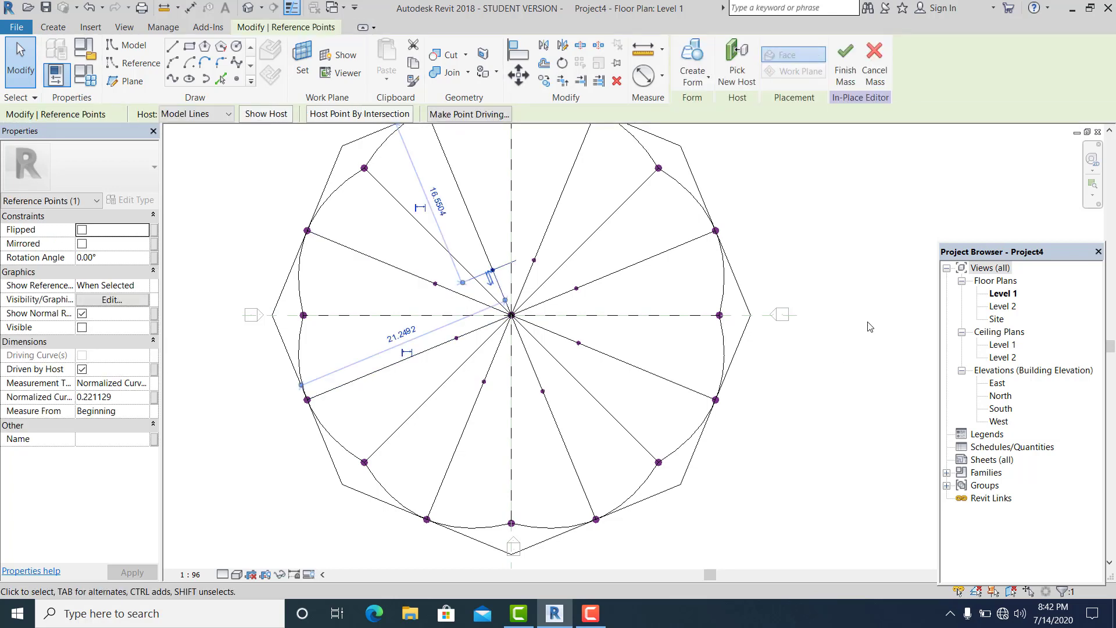
click(789, 318)
scroll(805, 343, down, 1)
middle_drag(809, 349, 782, 403)
scroll(770, 361, up, 1)
scroll(779, 388, down, 1)
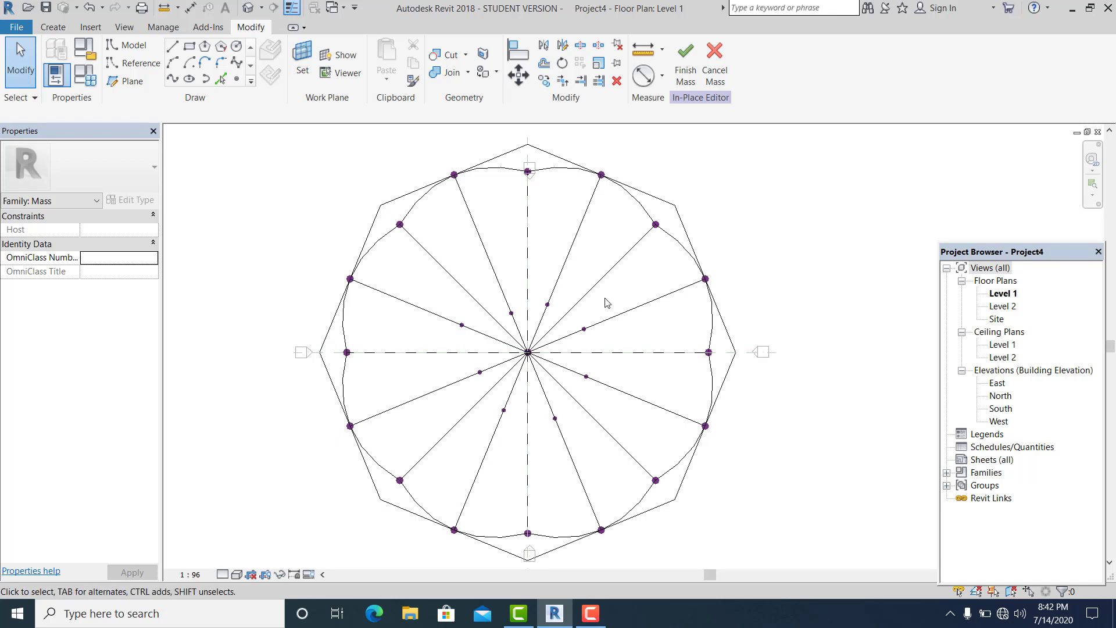
Select the eight inner spoke points without the centre point and associate their Normalized Curve Parameter with a new family parameter named wa.
scroll(459, 332, up, 1)
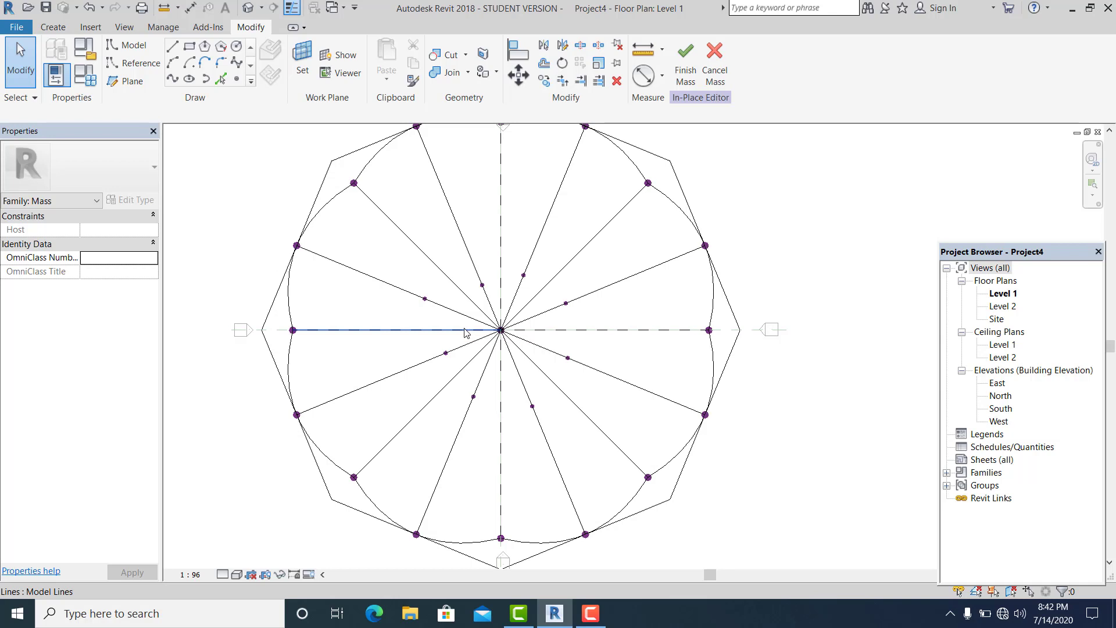
drag(380, 241, 604, 426)
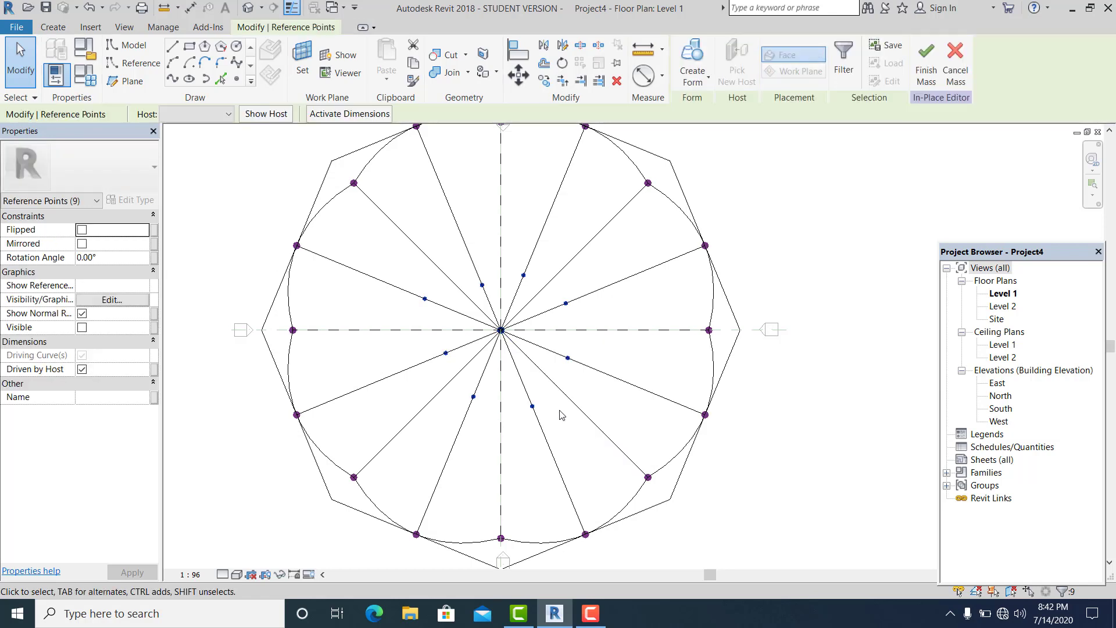
scroll(505, 356, up, 2)
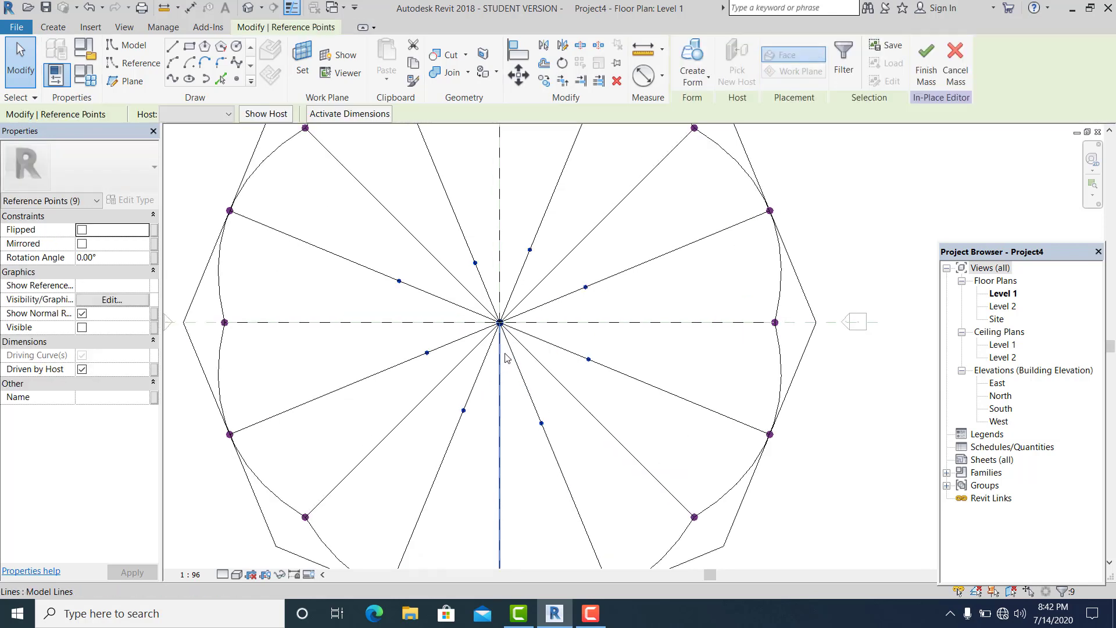
ctrl+shift+click(499, 323)
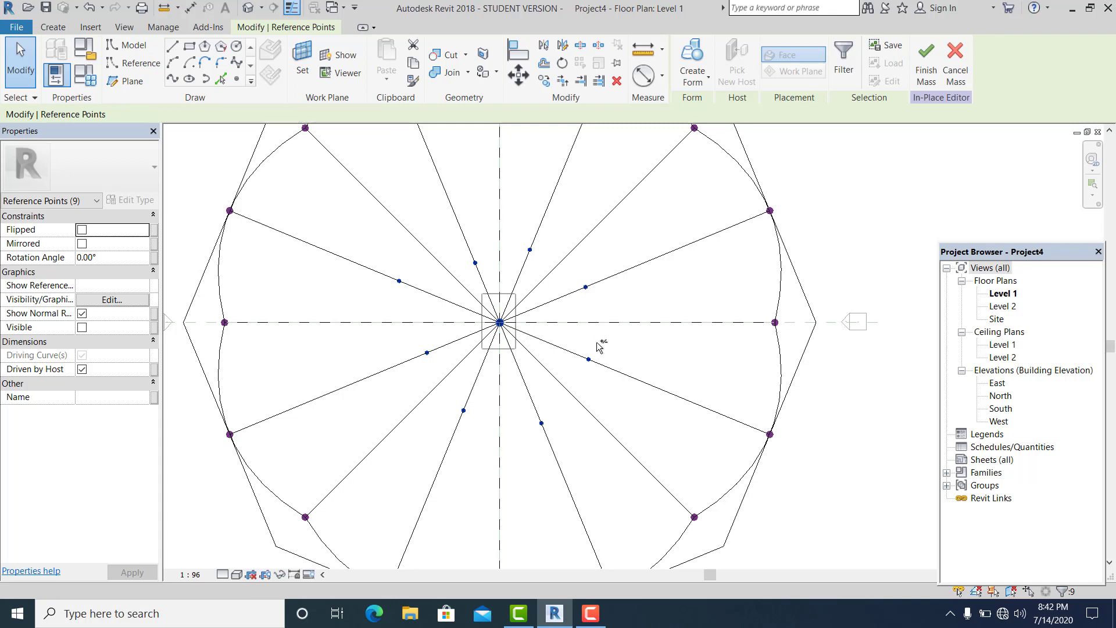
shift+click(765, 472)
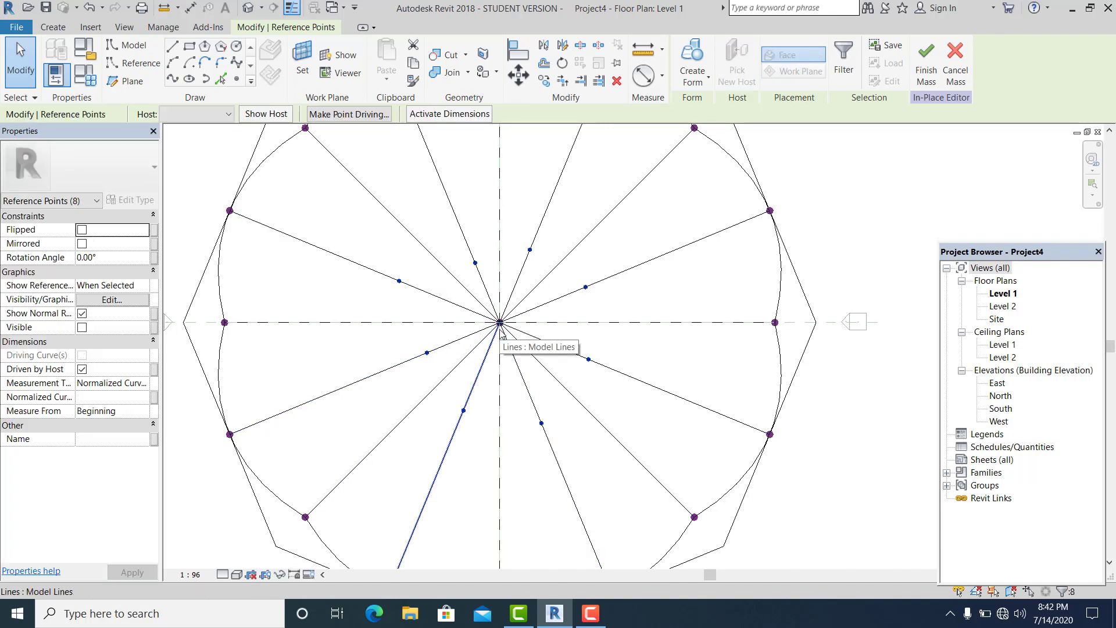
click(154, 398)
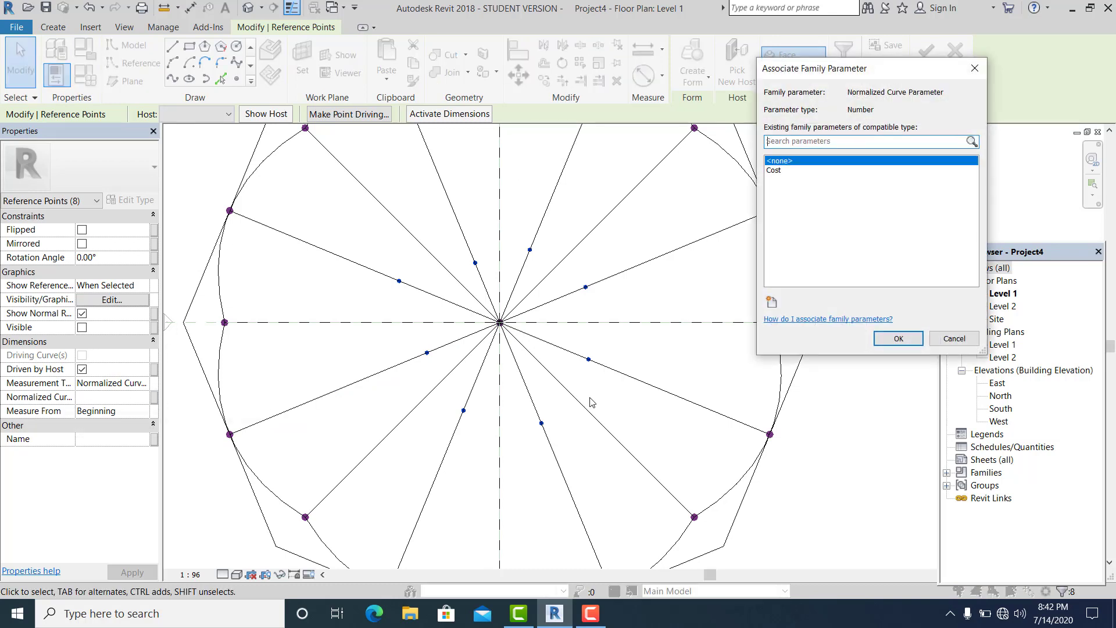
click(772, 302)
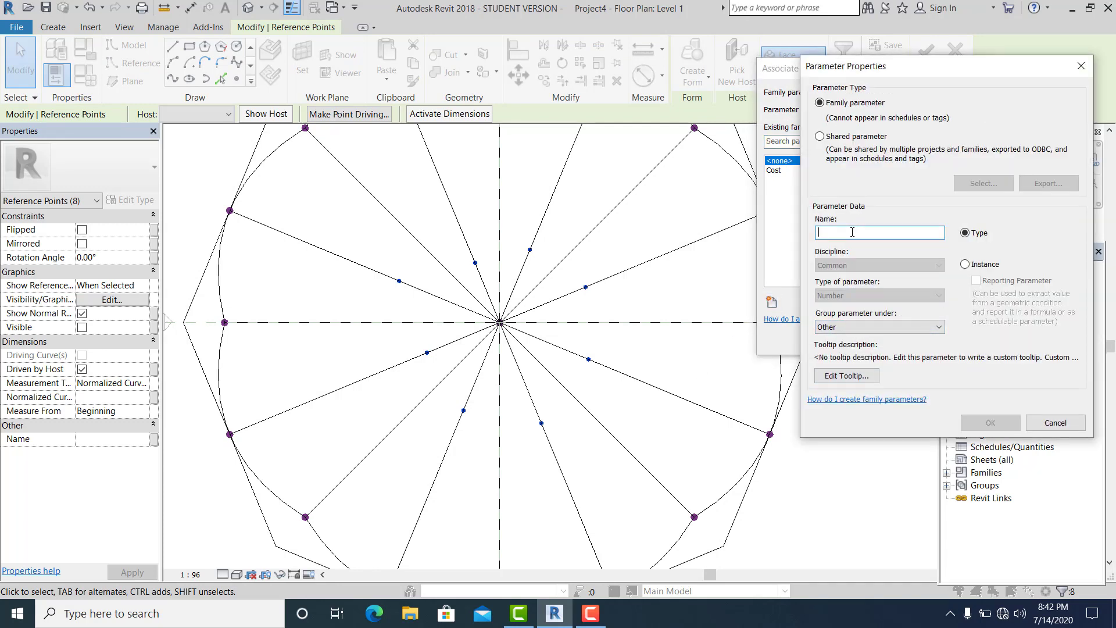
text(wa)
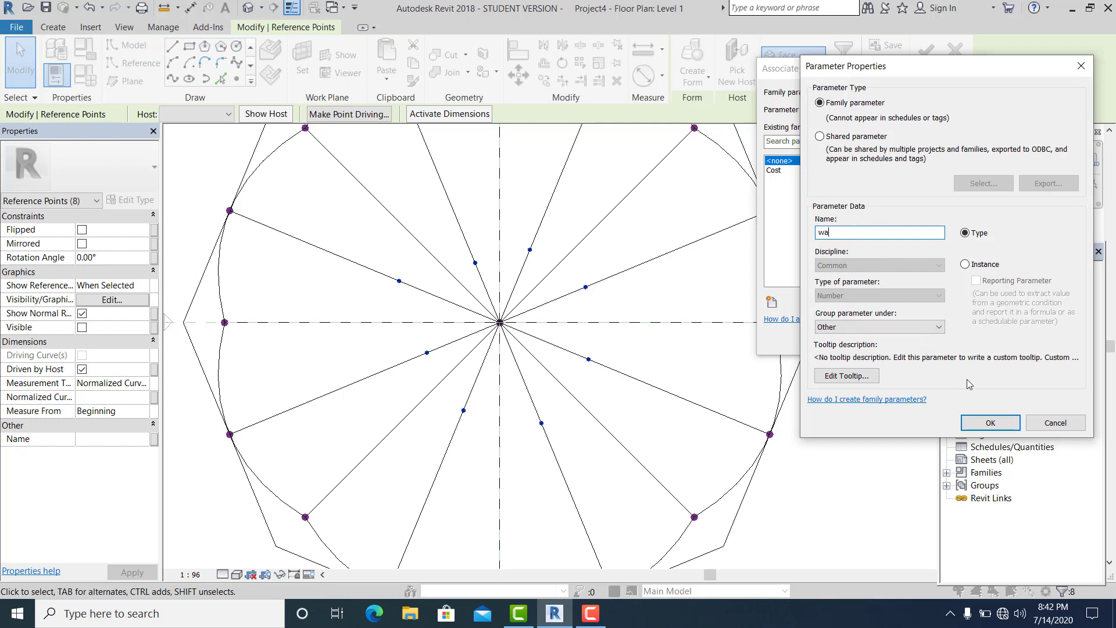
click(991, 424)
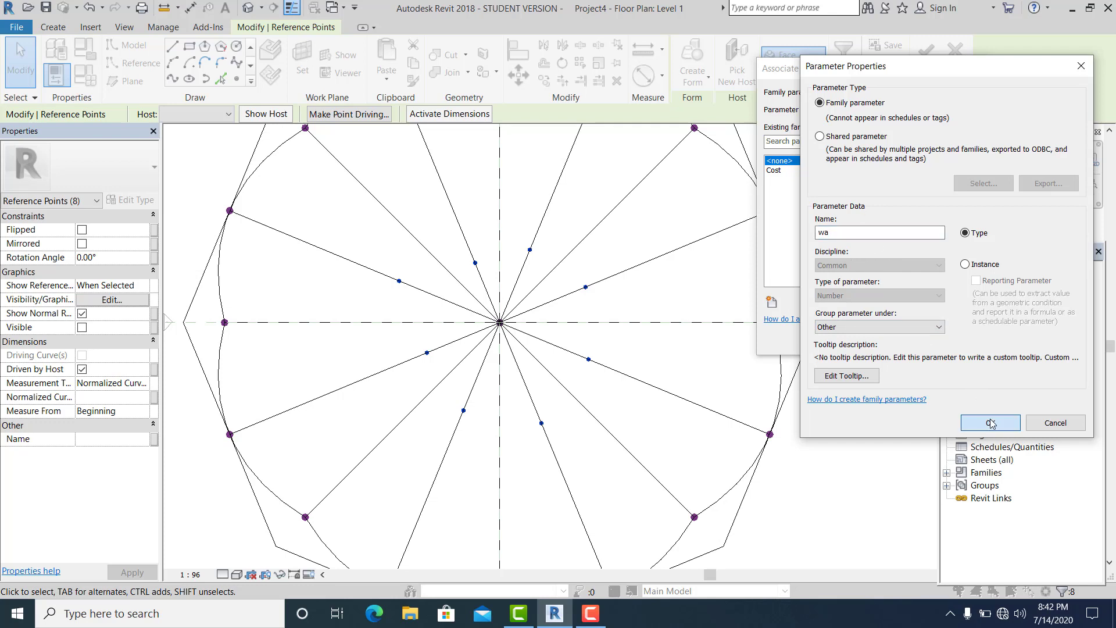
click(898, 340)
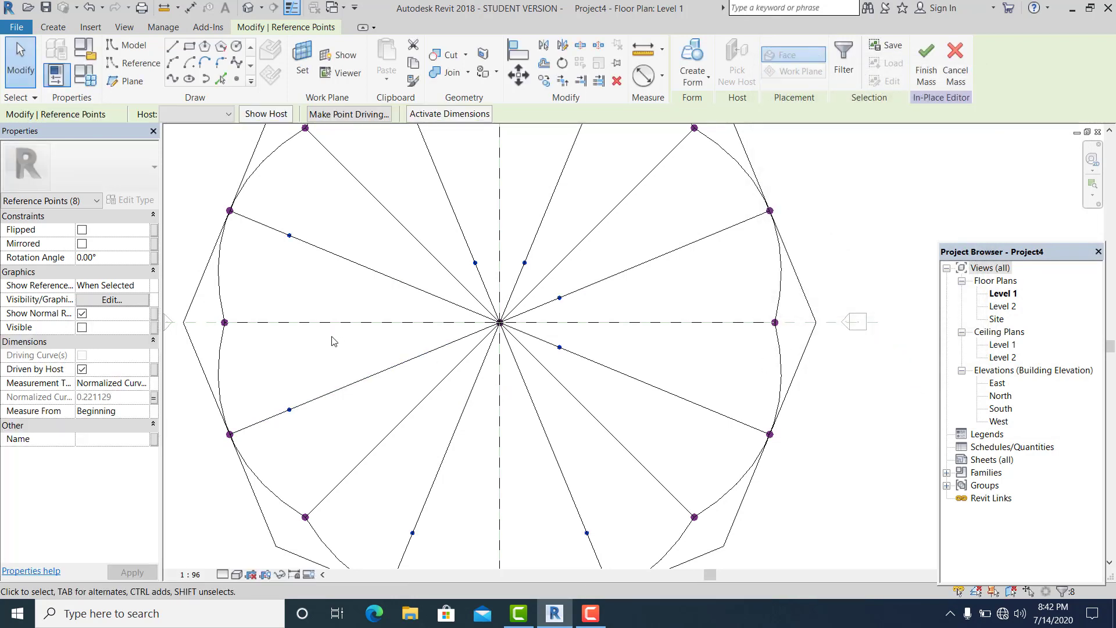
Set the family parameter wa to 0.1, apply it to the spoke points and clear the selection.
scroll(378, 389, down, 1)
scroll(351, 366, down, 2)
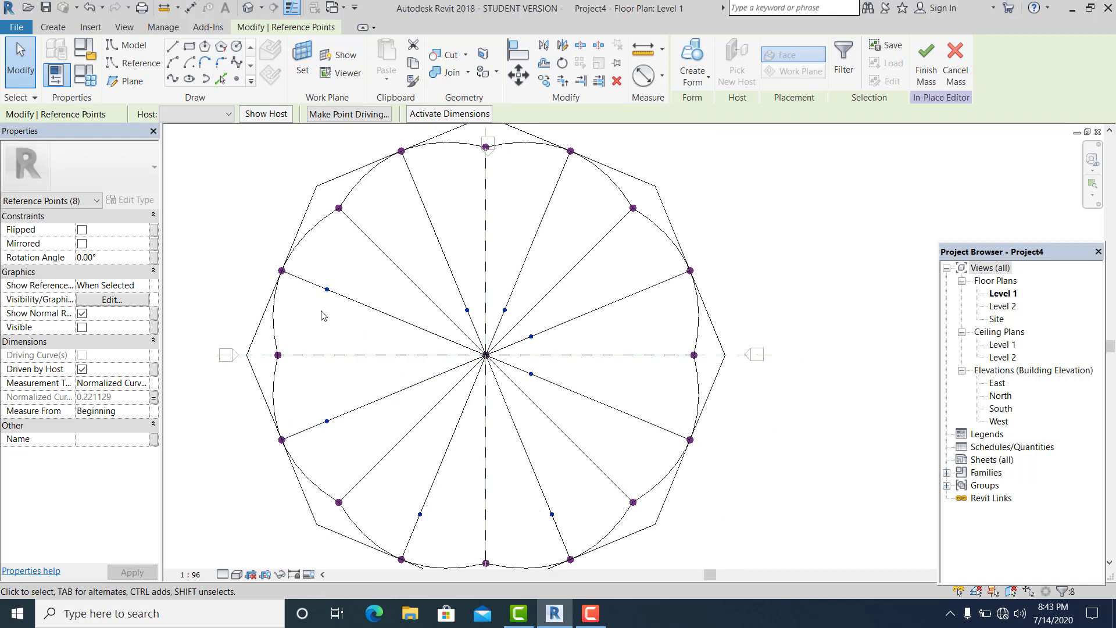
click(92, 79)
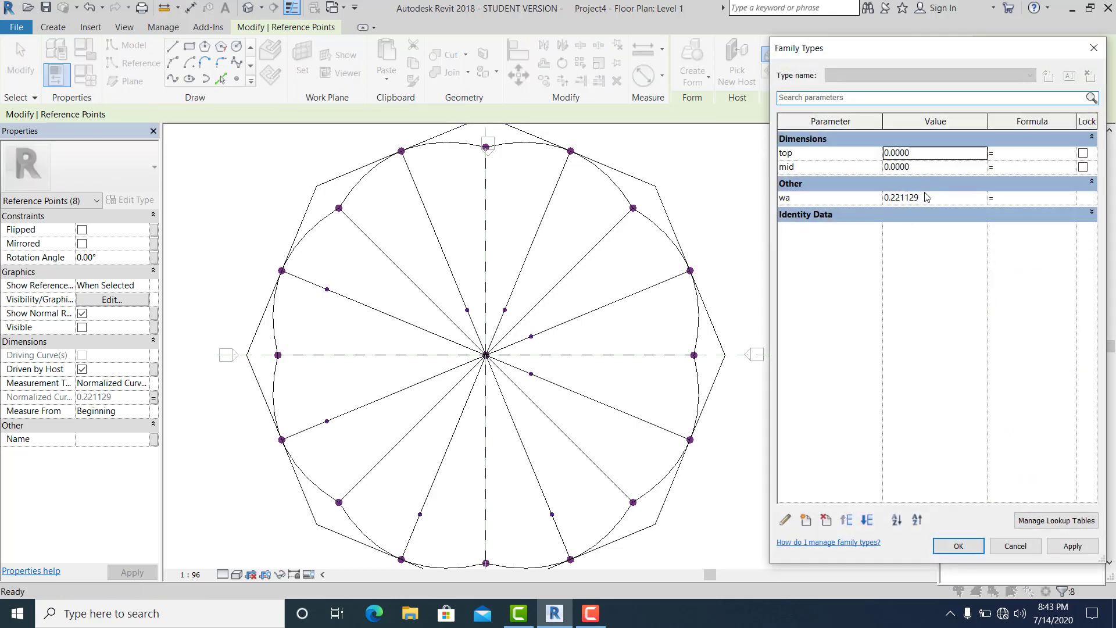
click(926, 196)
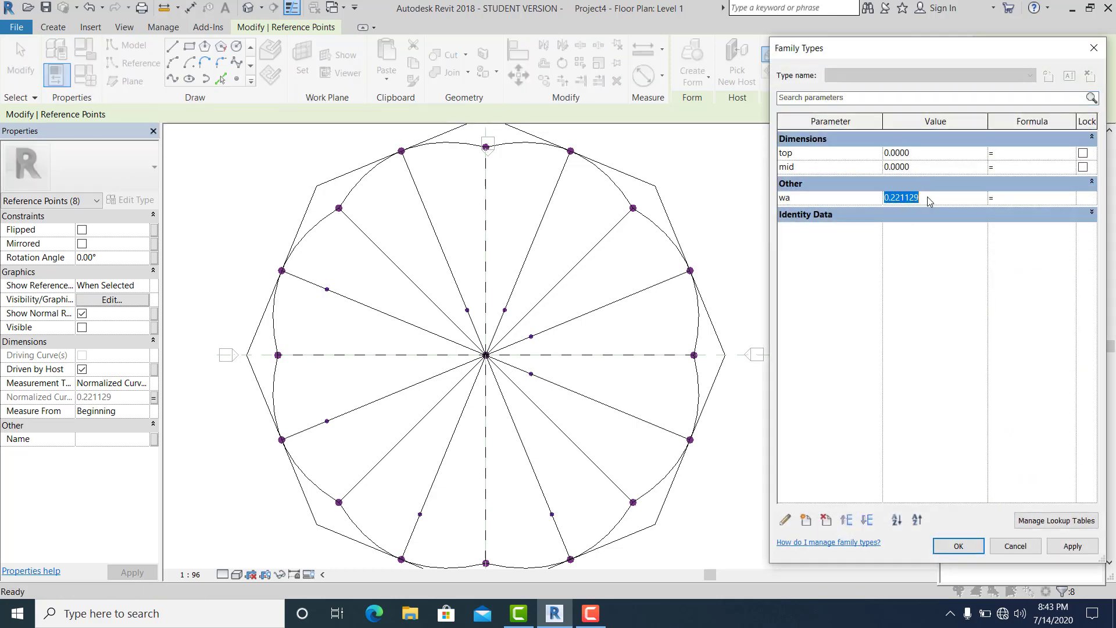
text(.1)
click(1066, 549)
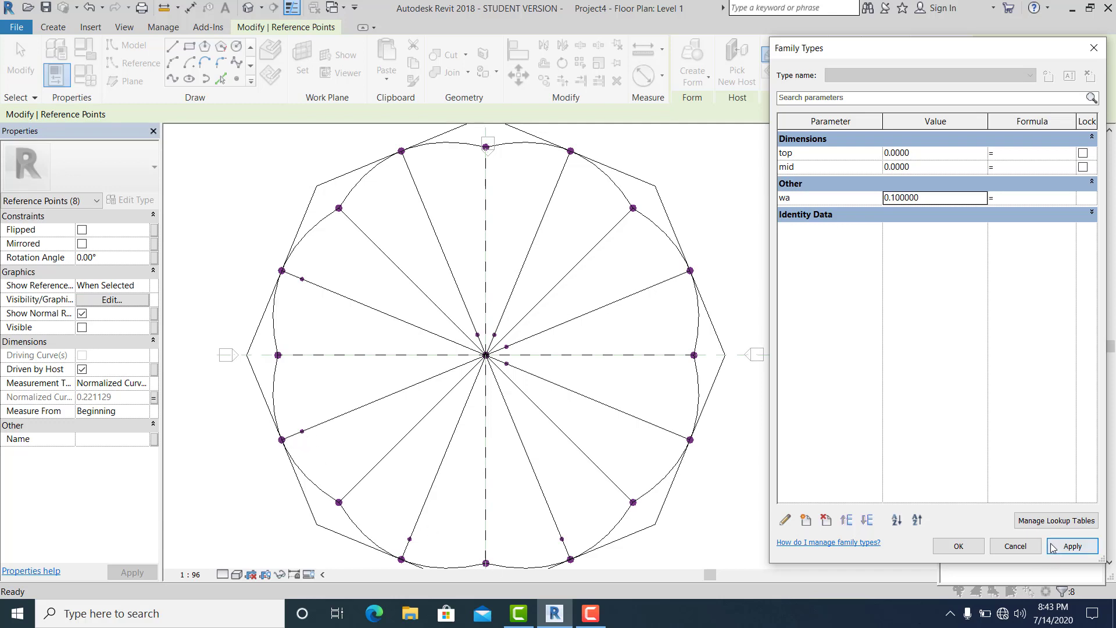
click(958, 546)
scroll(535, 415, up, 2)
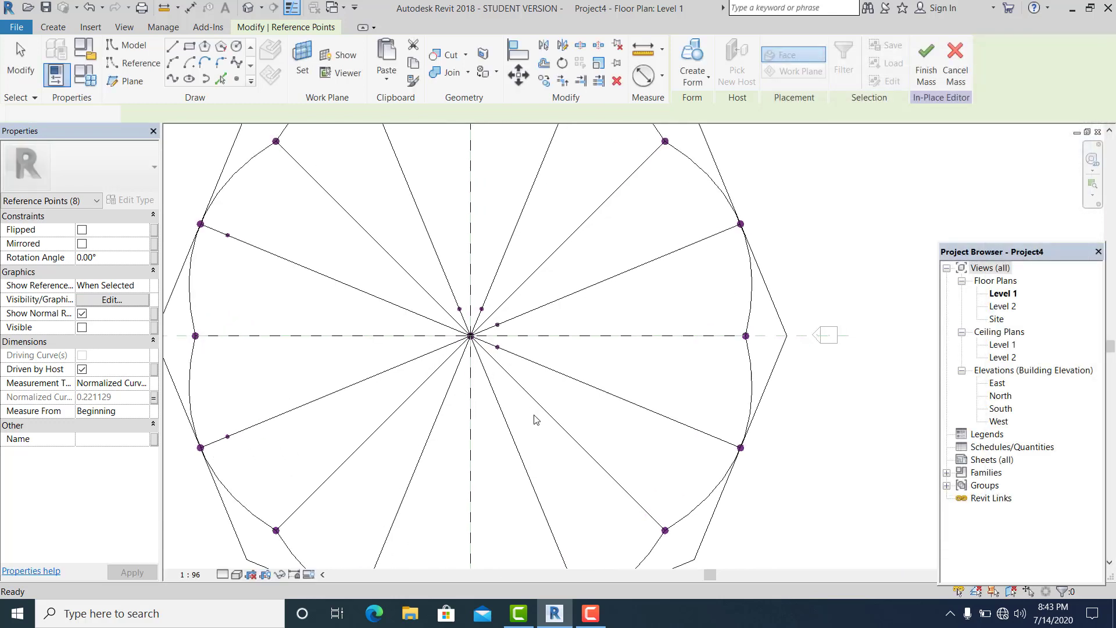
key(Escape)
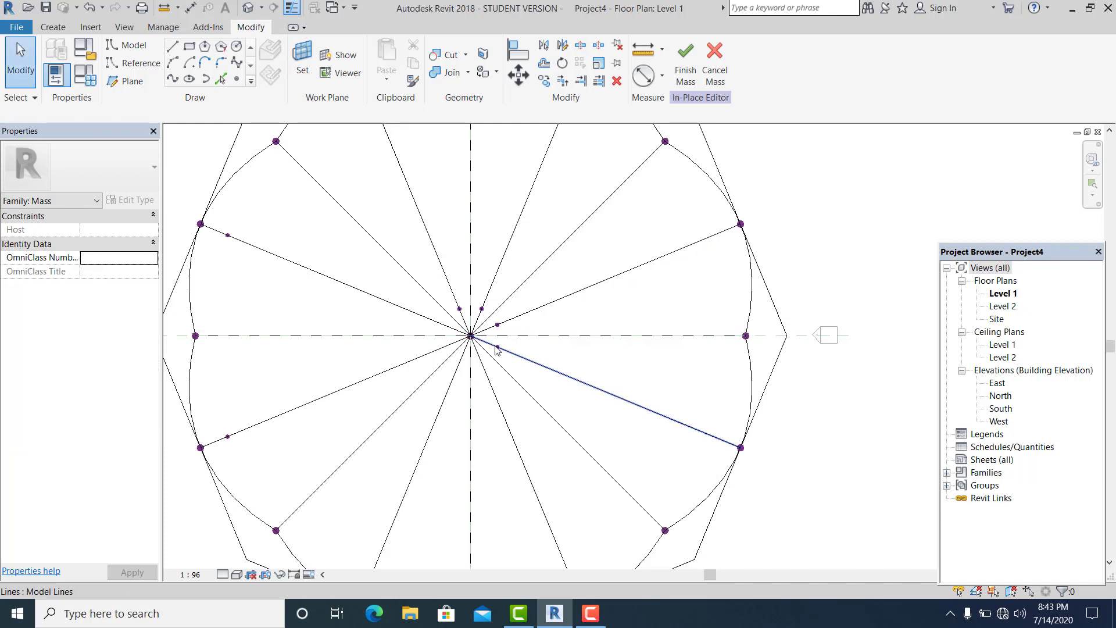
Select the four spoke points beside the centre, excluding the centre point, and remove the wa association from their Normalized Curve Parameter.
scroll(492, 340, down, 1)
click(499, 397)
middle_drag(499, 397, 480, 400)
key(Escape)
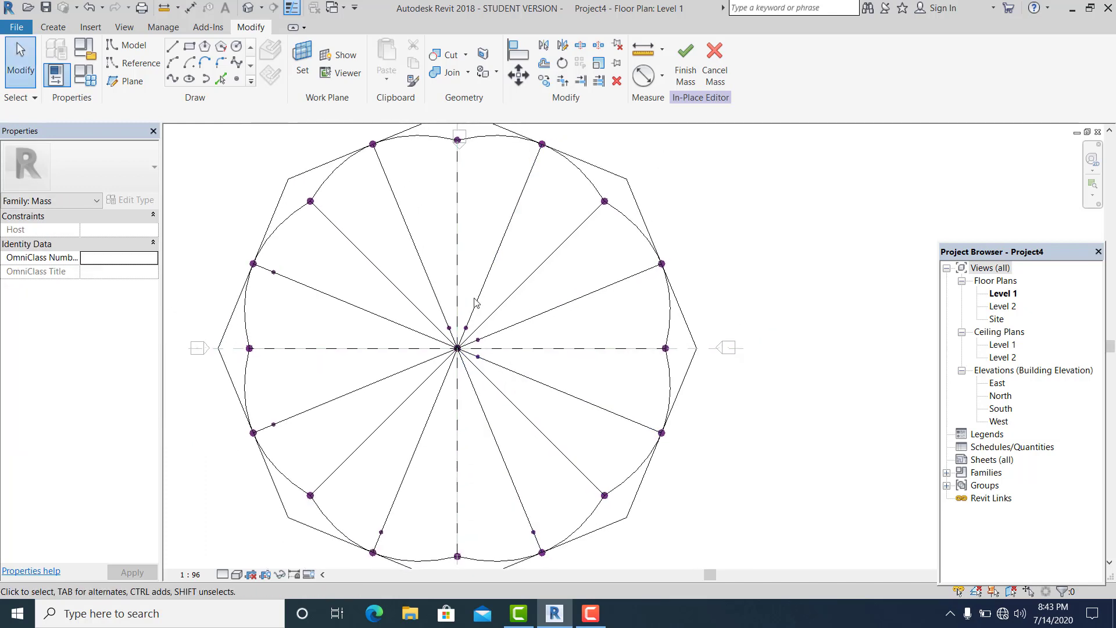
scroll(483, 349, up, 1)
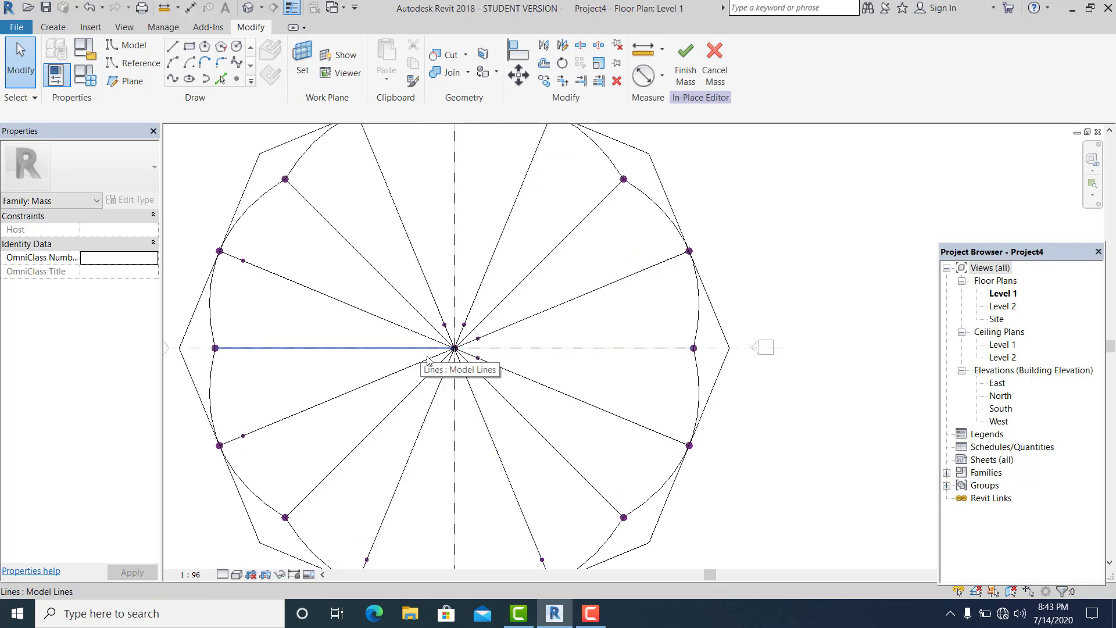
scroll(435, 362, down, 1)
middle_drag(440, 364, 455, 362)
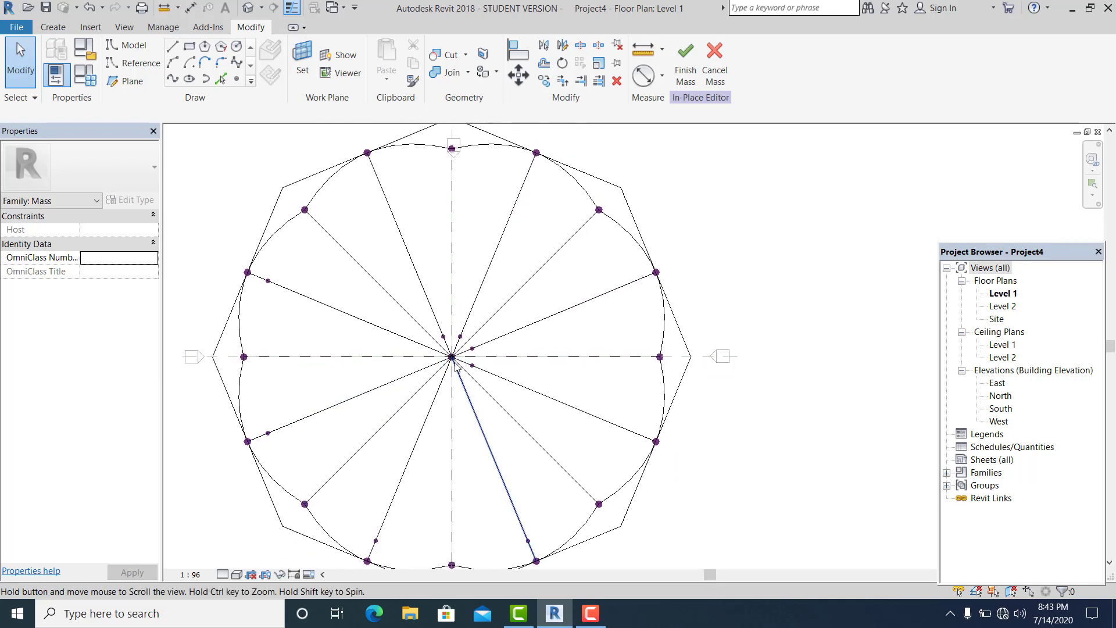
scroll(455, 365, up, 1)
drag(380, 305, 524, 389)
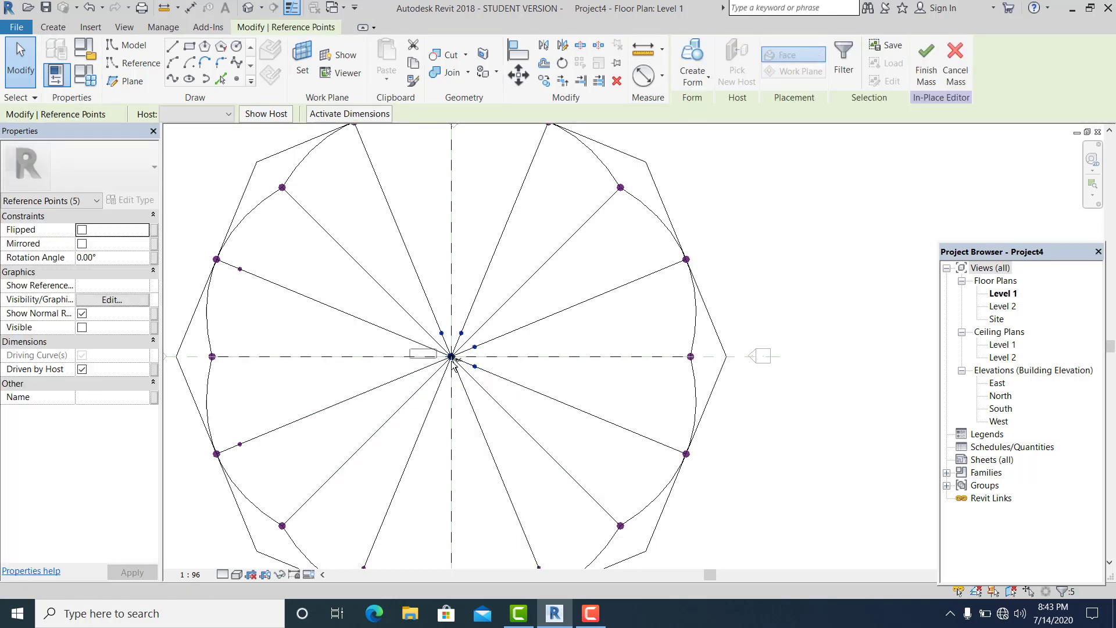
ctrl+shift+drag(459, 363, 459, 363)
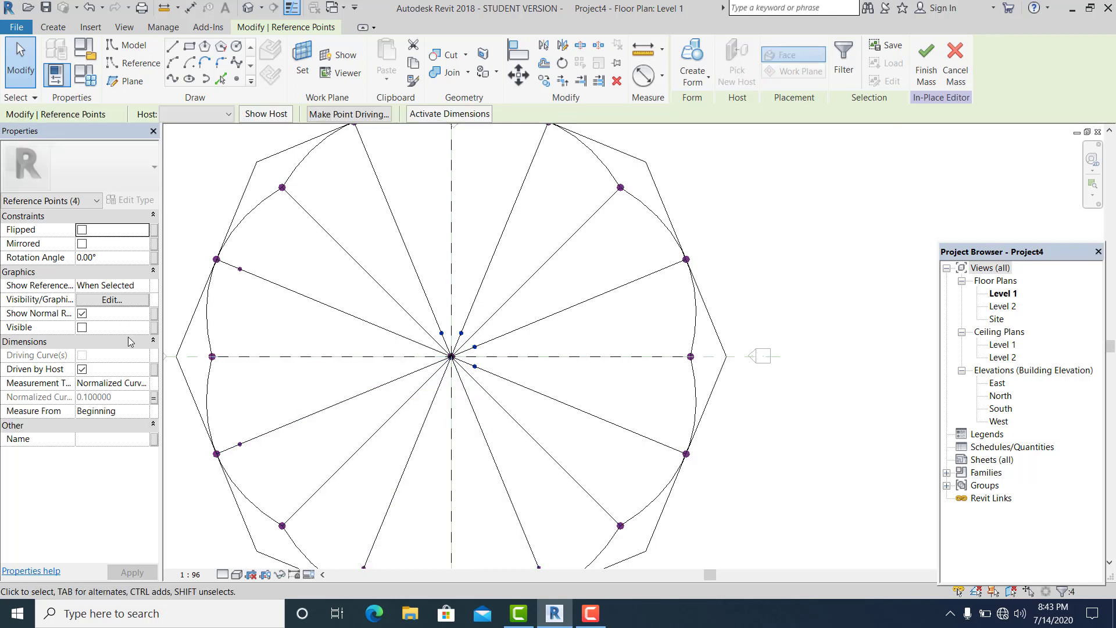
click(156, 399)
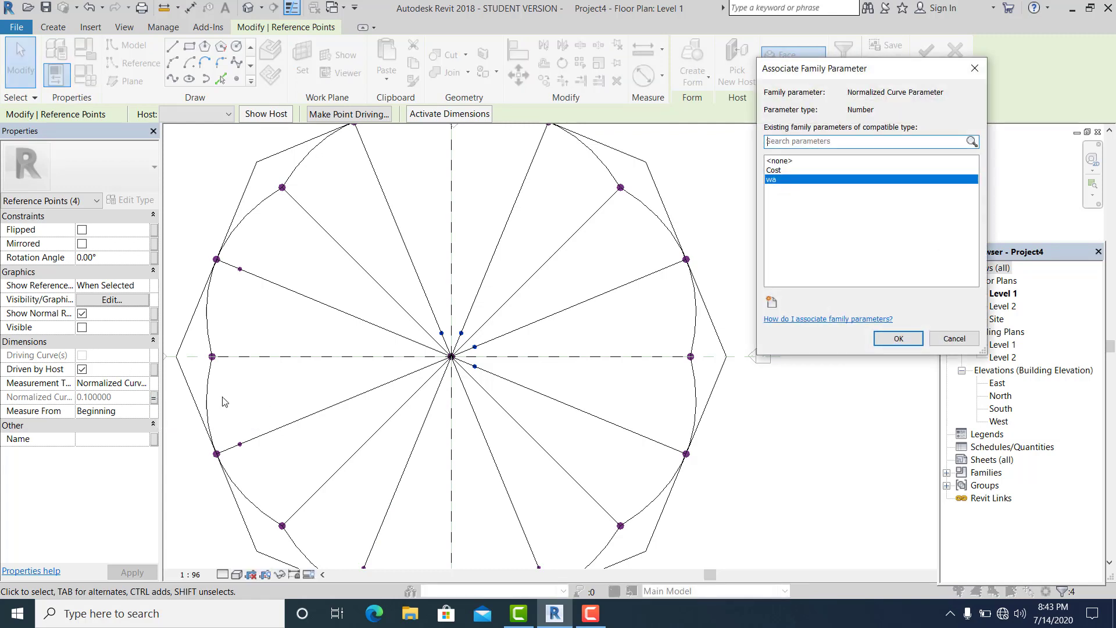
click(775, 161)
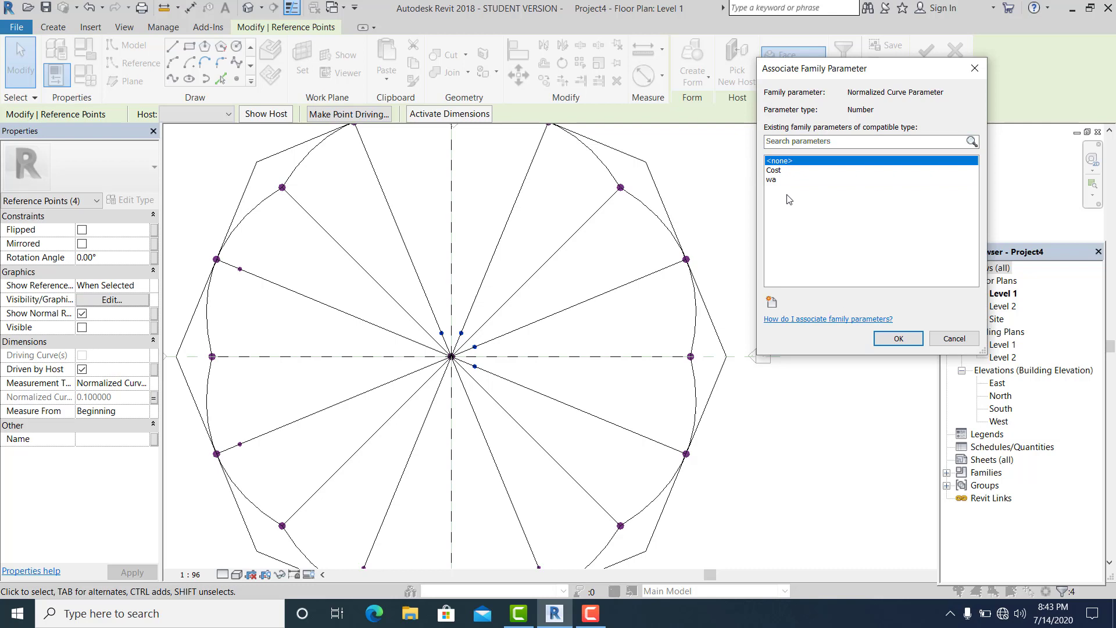
click(883, 340)
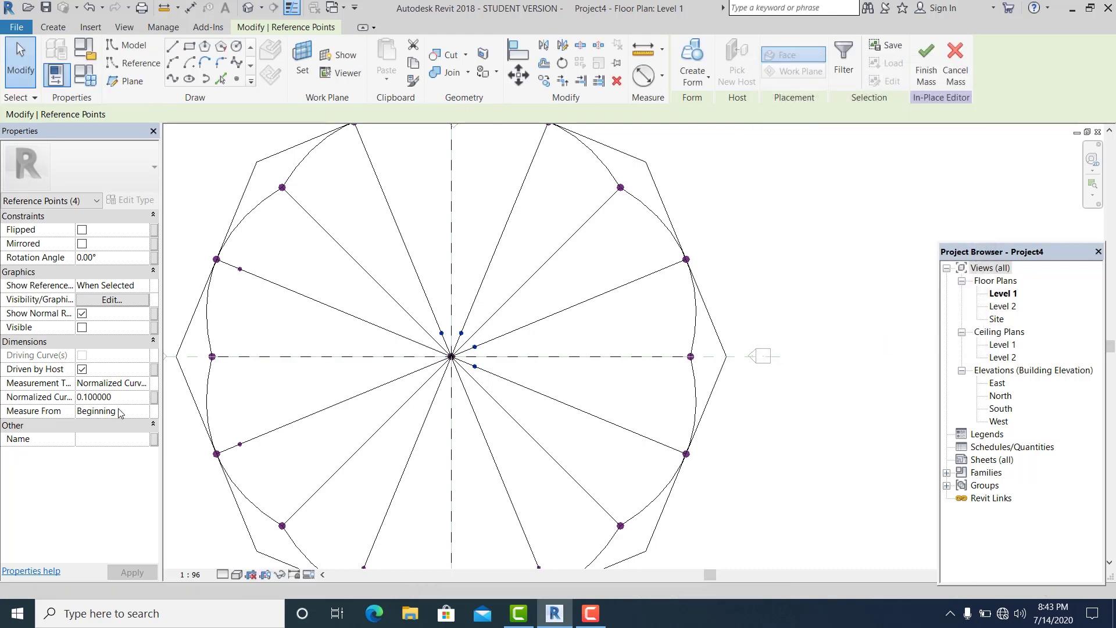
Measure the four selected points from the End of their spokes and set their Normalized Curve Parameter to 0.1.
click(143, 411)
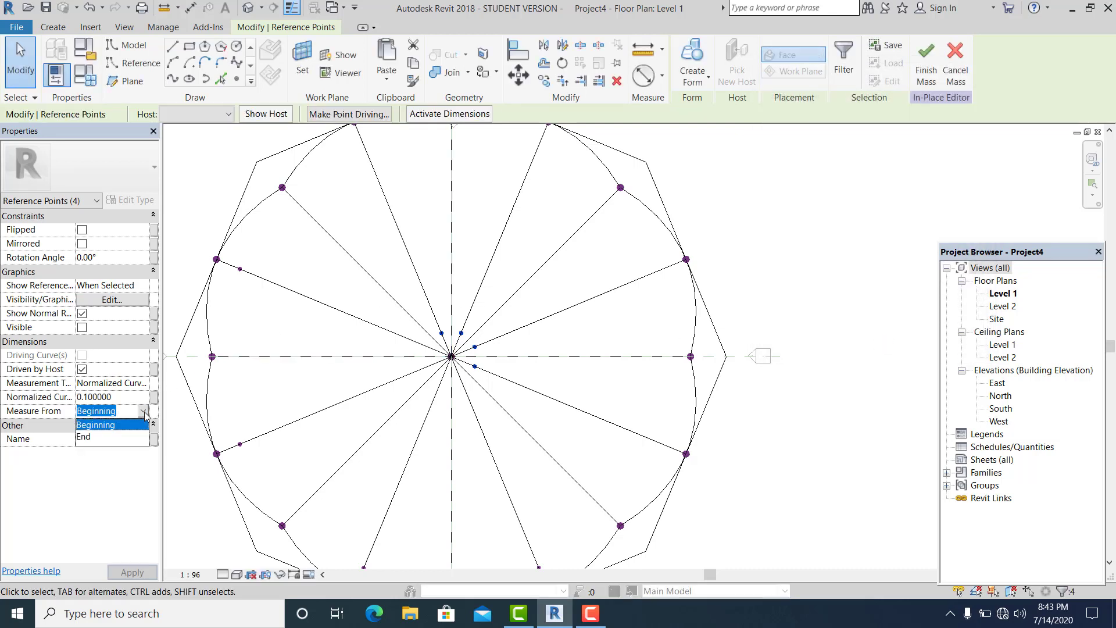
click(104, 439)
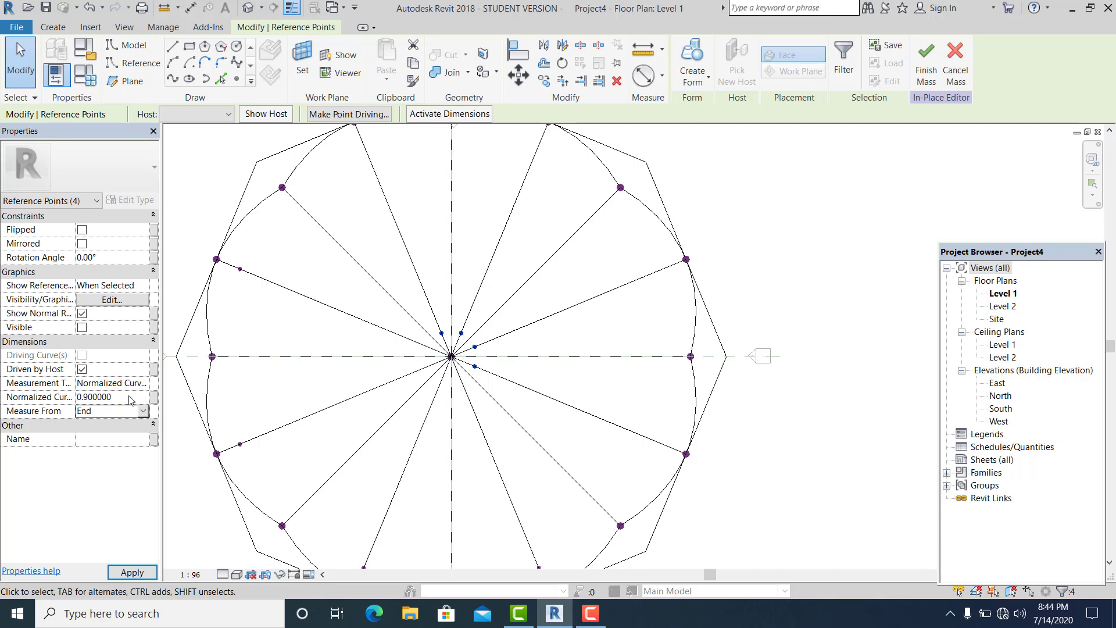
click(111, 397)
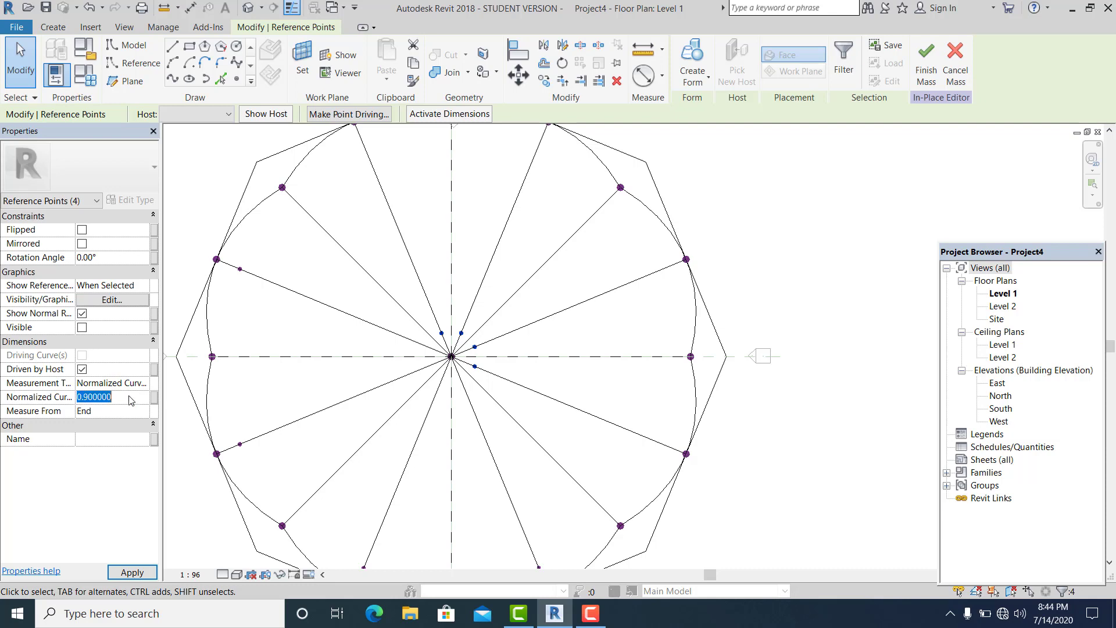
text(.1)
key(Return)
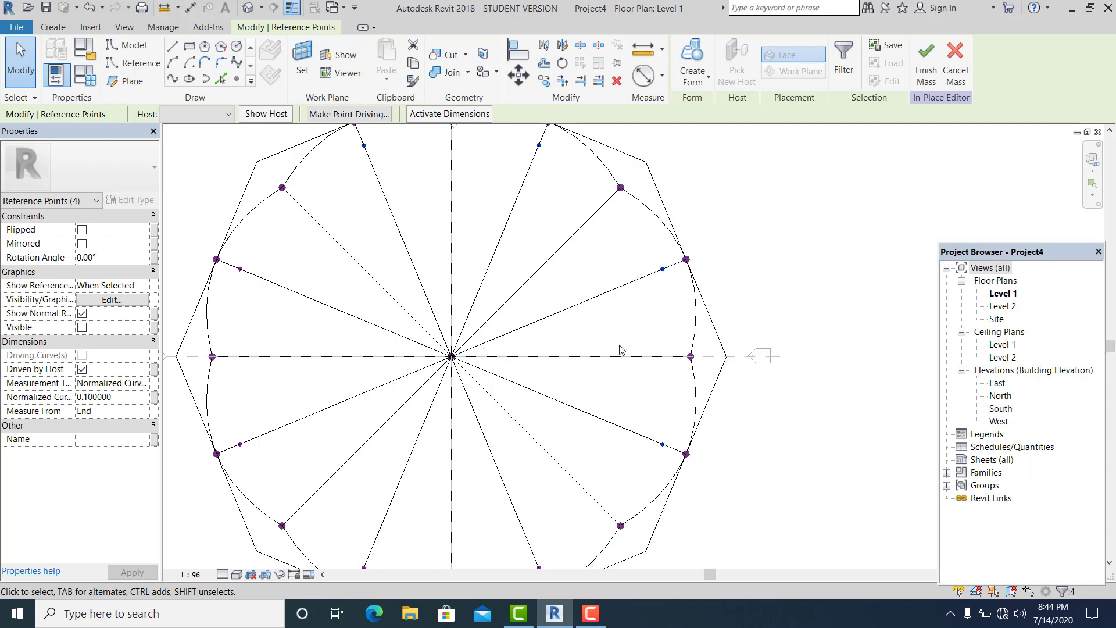
Associate the Normalized Curve Parameter of the four selected points with a new family parameter named wa1 and clear the selection.
scroll(620, 350, down, 2)
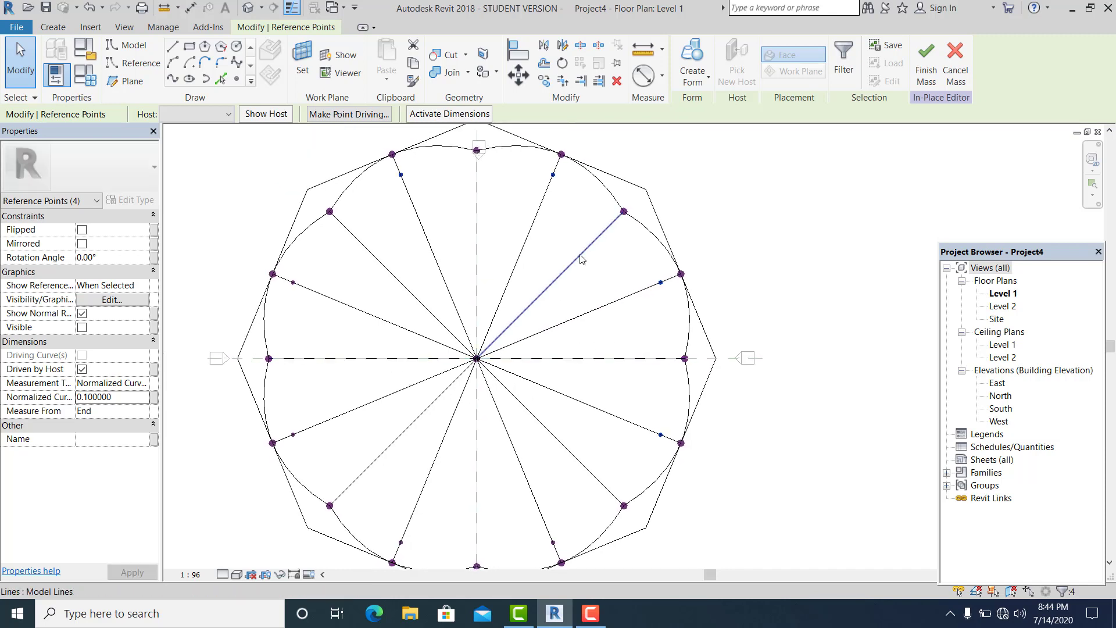
click(154, 401)
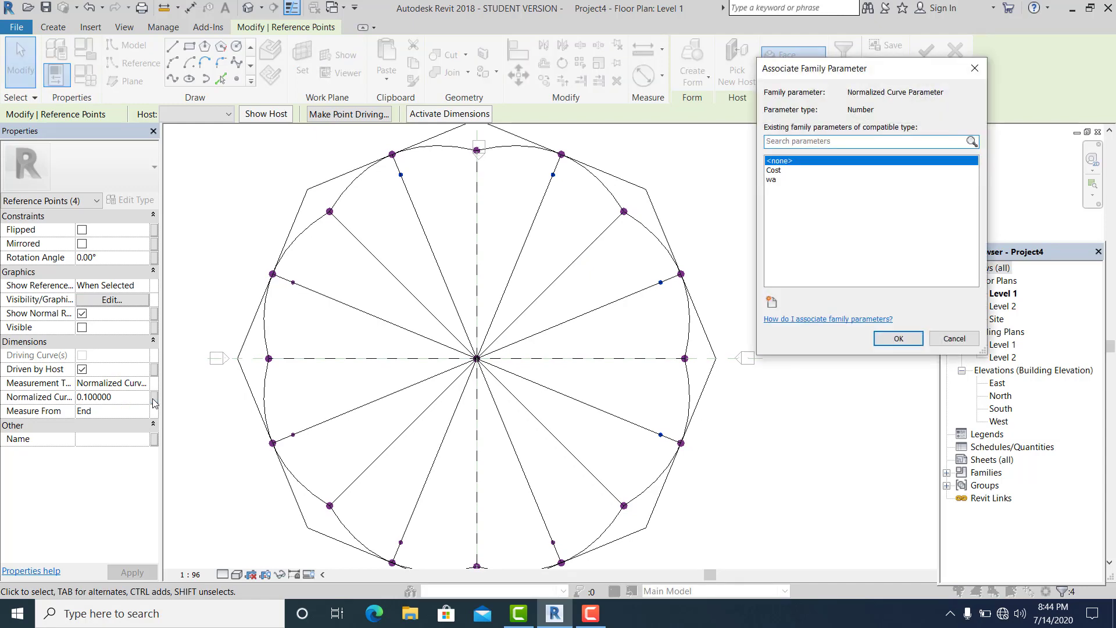
click(771, 302)
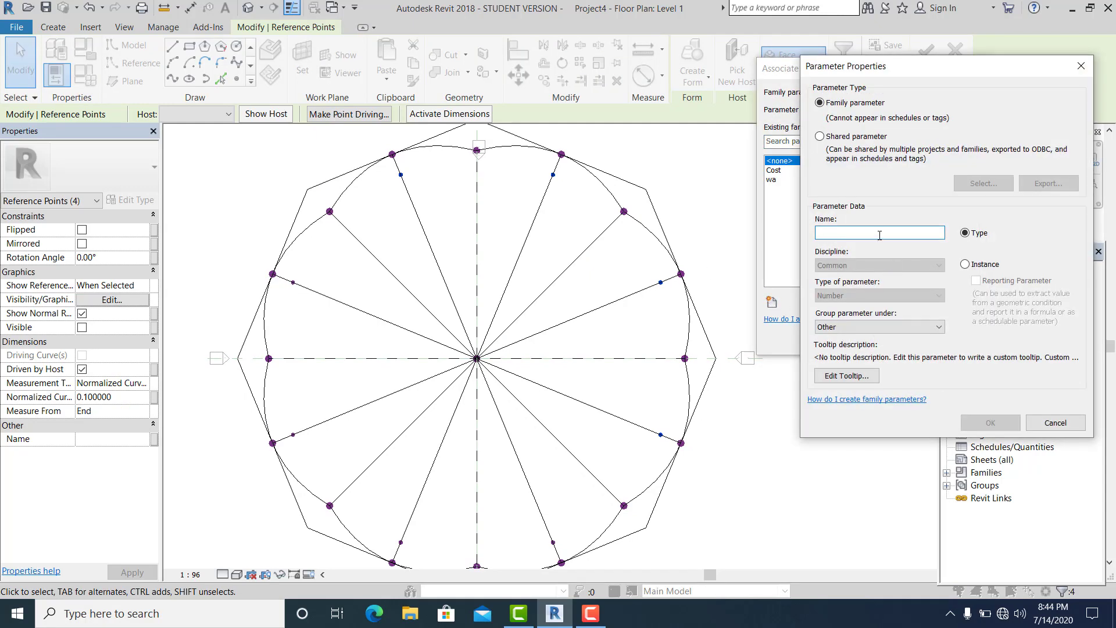
text(wa1)
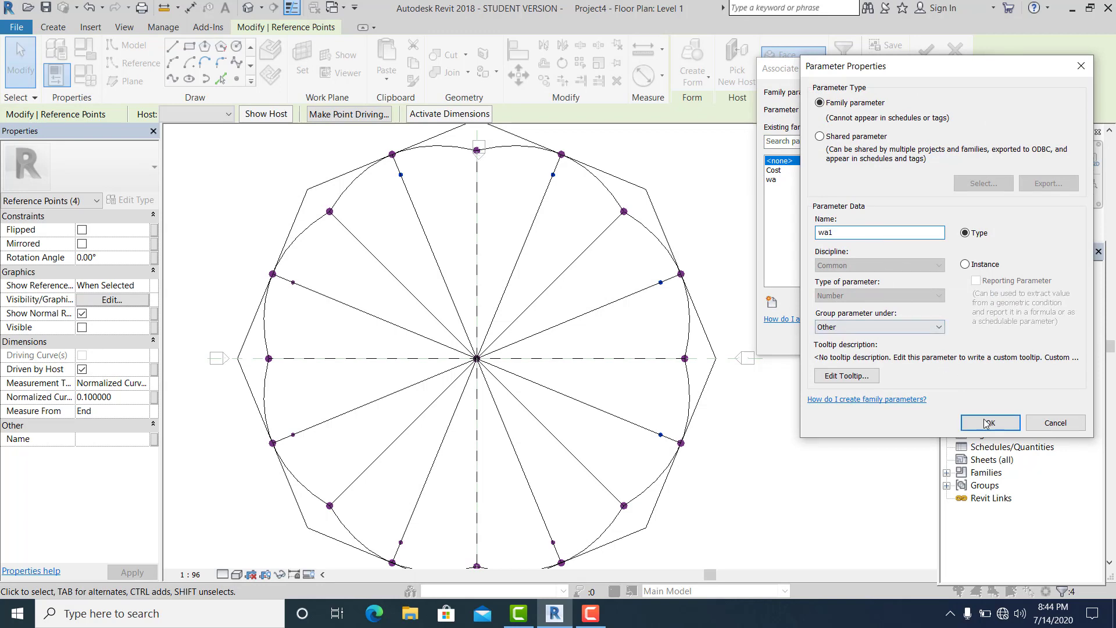
click(988, 424)
click(899, 348)
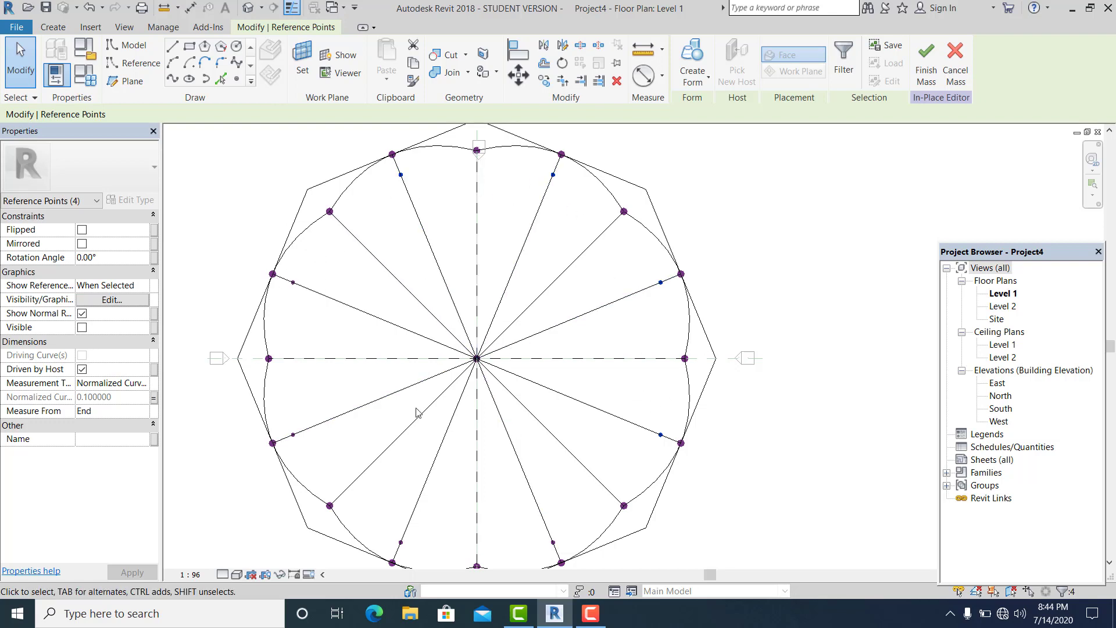
click(767, 210)
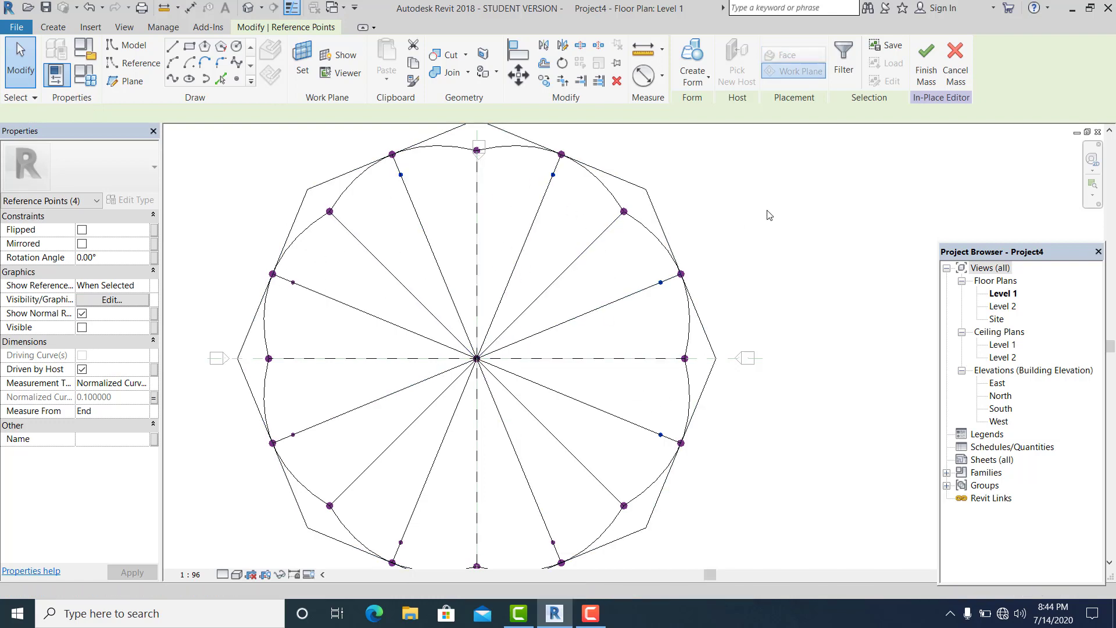
click(769, 216)
scroll(769, 215, down, 1)
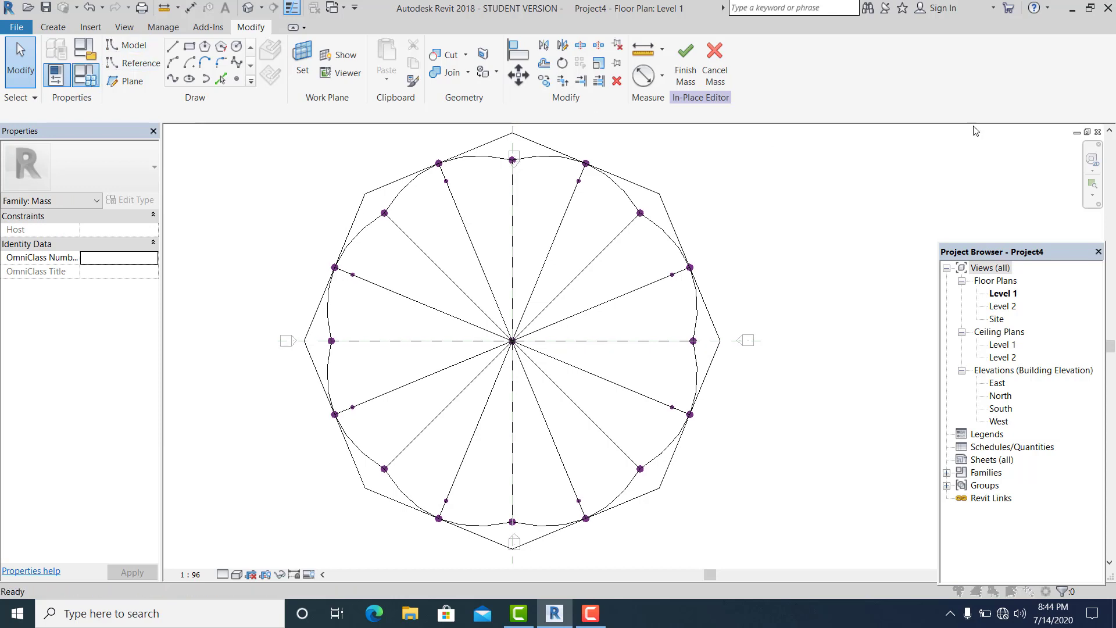
Set the family parameters wa1 and wa to 0.3 and apply them to the spoke points.
key(f)
key(t)
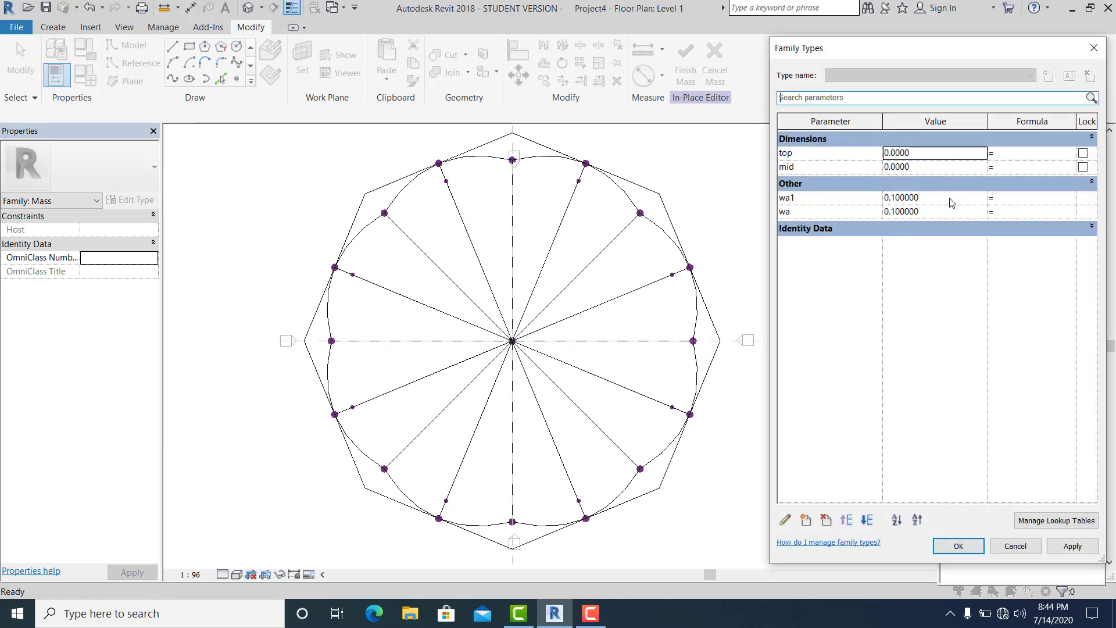
click(951, 198)
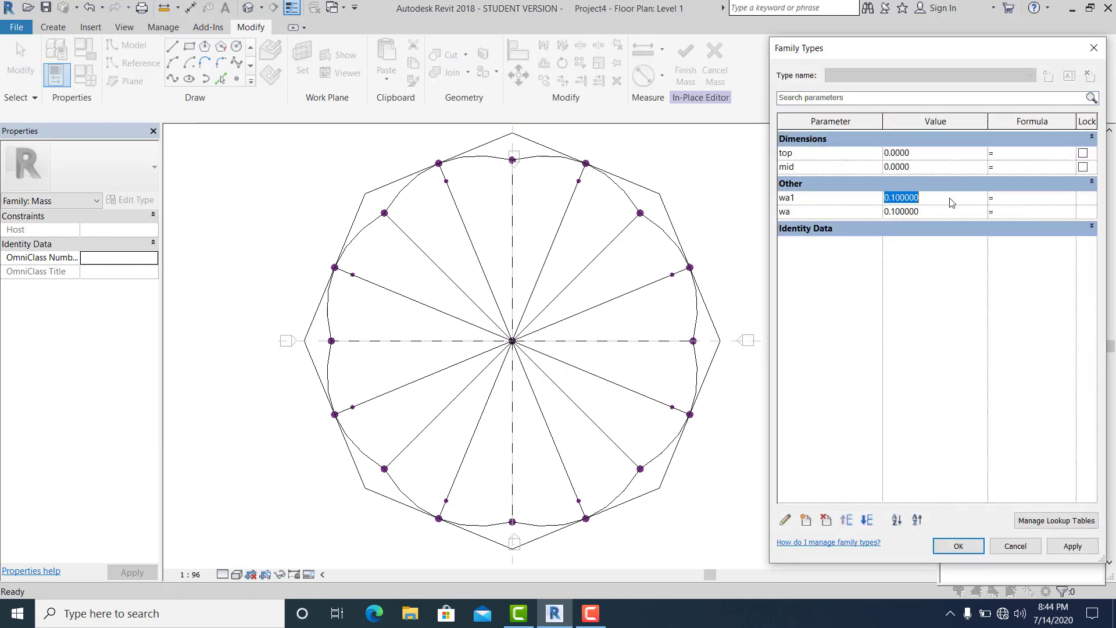
text(.3)
click(952, 212)
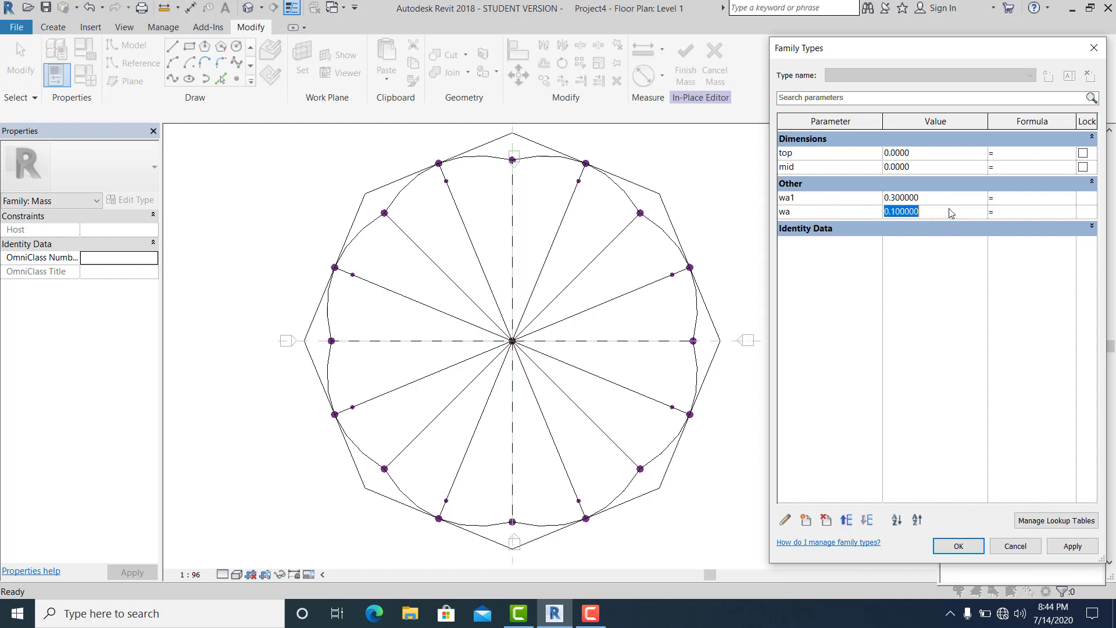
text(.3)
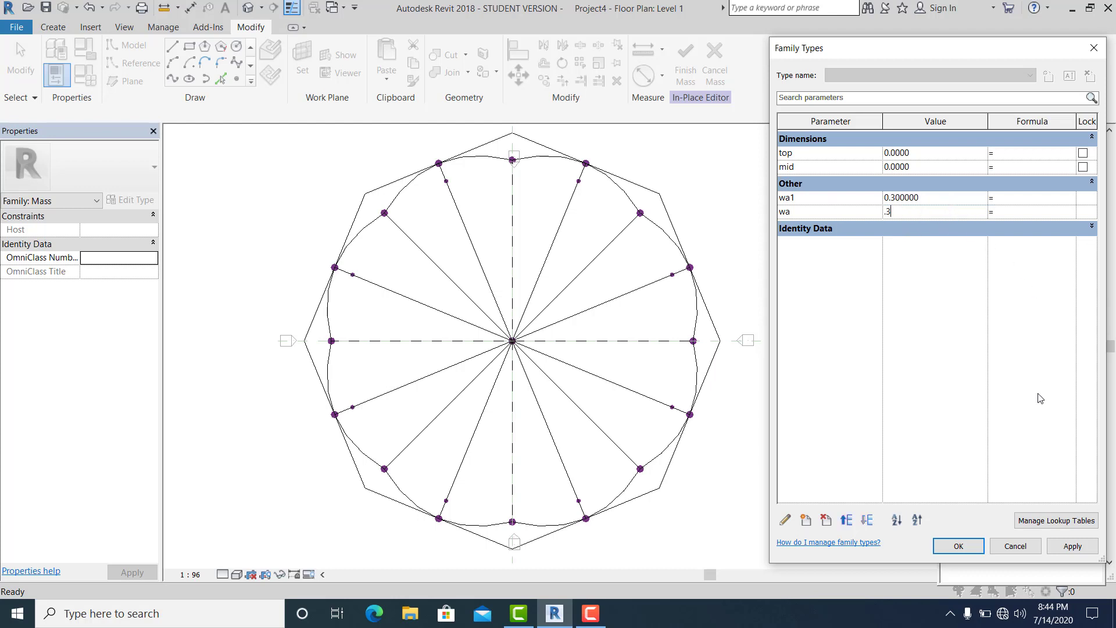
click(1075, 545)
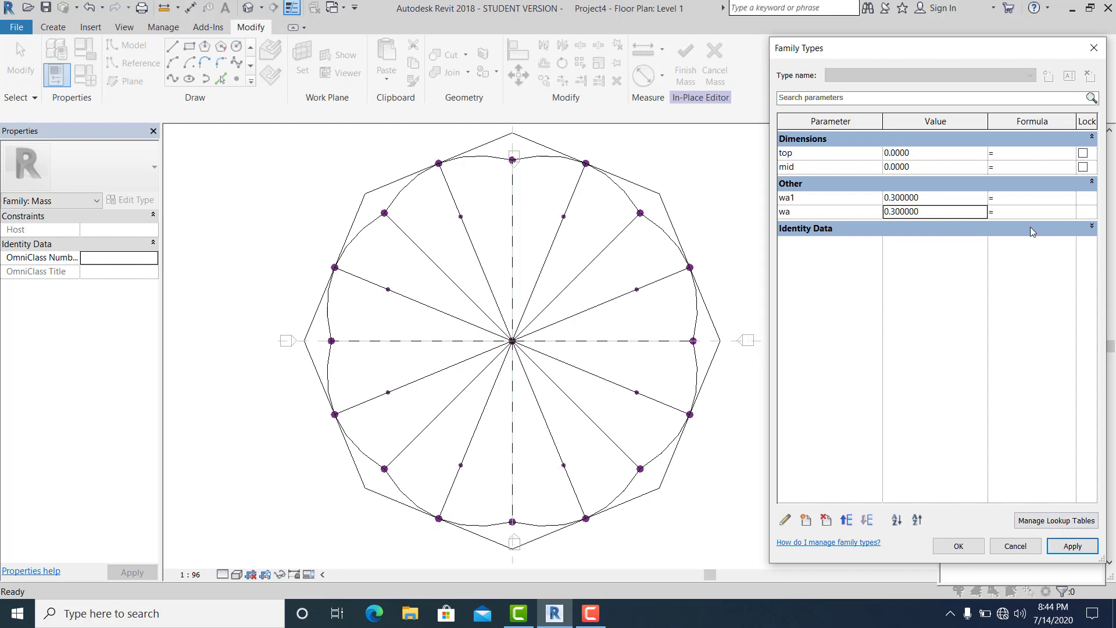
Set the family parameters wa1 and wa to 0.1, apply them and close the family types.
click(933, 197)
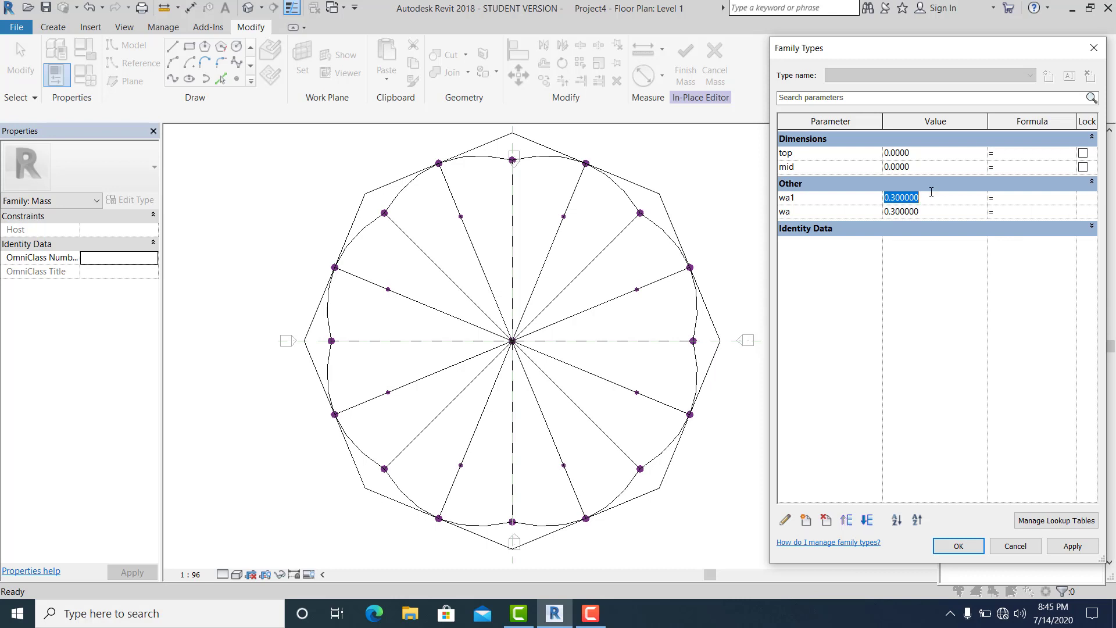
text(.1)
click(949, 214)
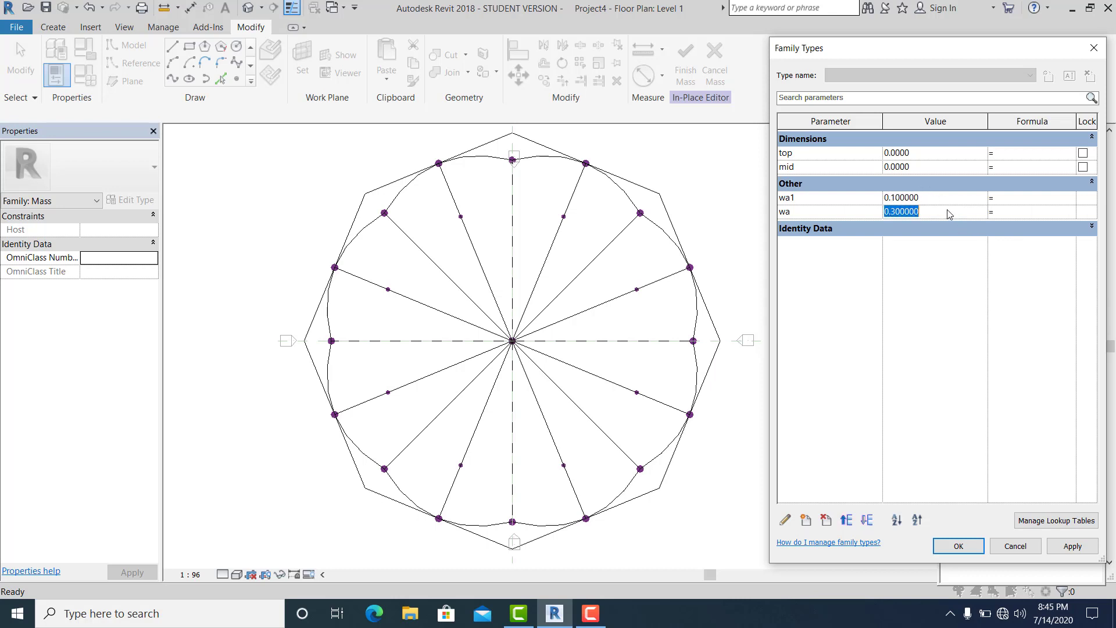
text(.1)
click(1071, 547)
click(958, 547)
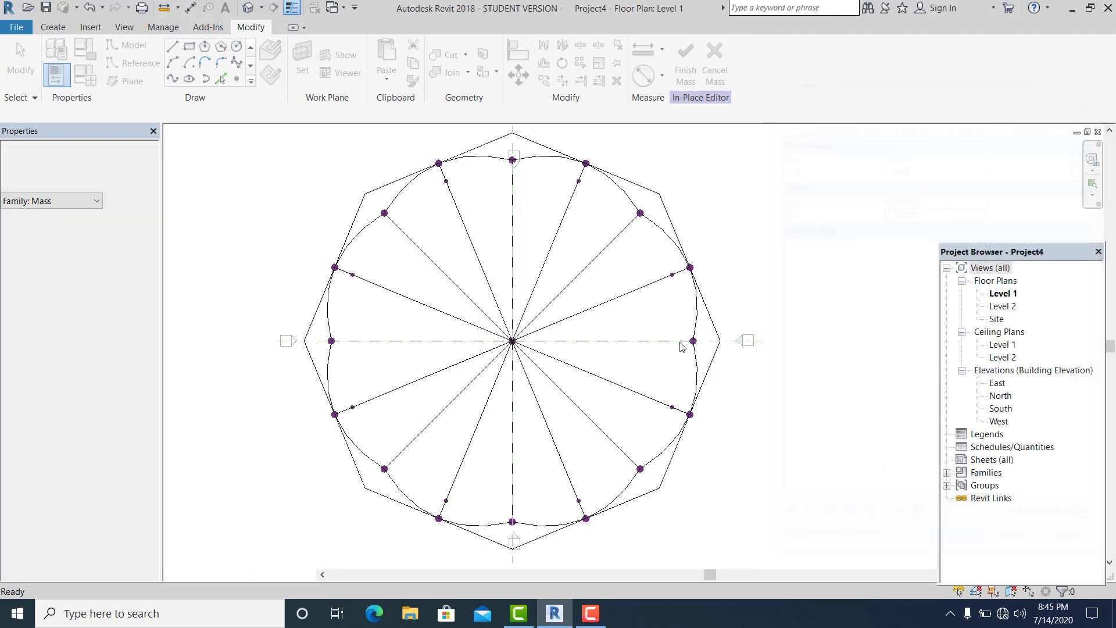
scroll(734, 255, down, 1)
scroll(652, 288, up, 1)
middle_drag(716, 266, 689, 274)
scroll(510, 263, up, 1)
scroll(511, 264, down, 2)
middle_drag(510, 270, 495, 277)
scroll(710, 247, up, 1)
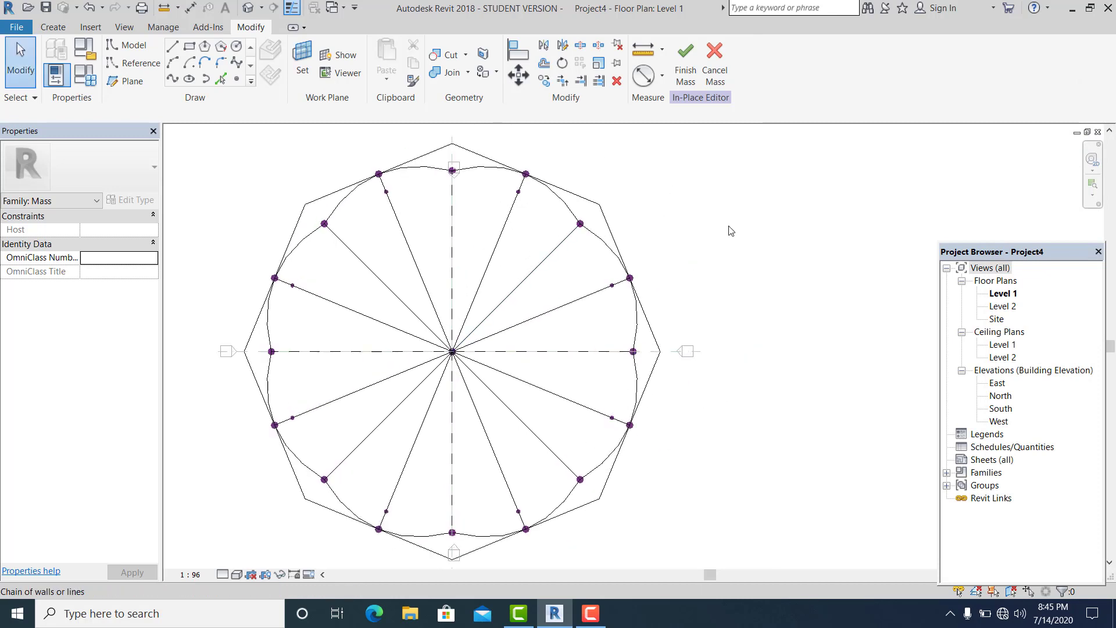
scroll(713, 249, down, 1)
Open the default 3D view of the mass.
click(250, 12)
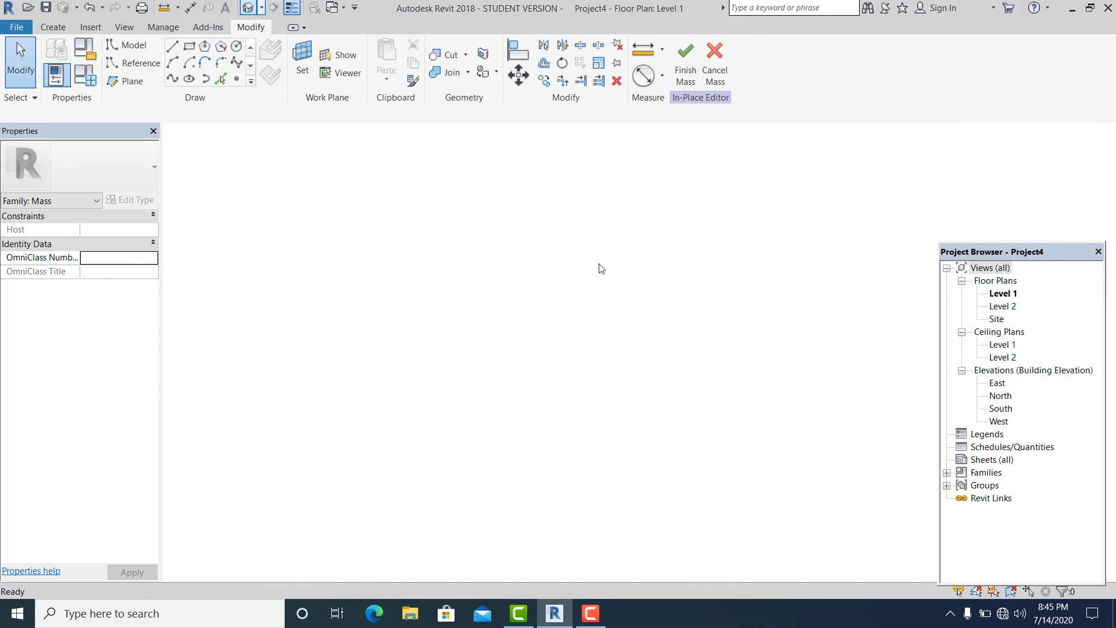
mouse_move(584, 311)
middle_down()
mouse_move(544, 292)
mouse_move(586, 244)
mouse_move(589, 222)
middle_up()
scroll(544, 291, up, 4)
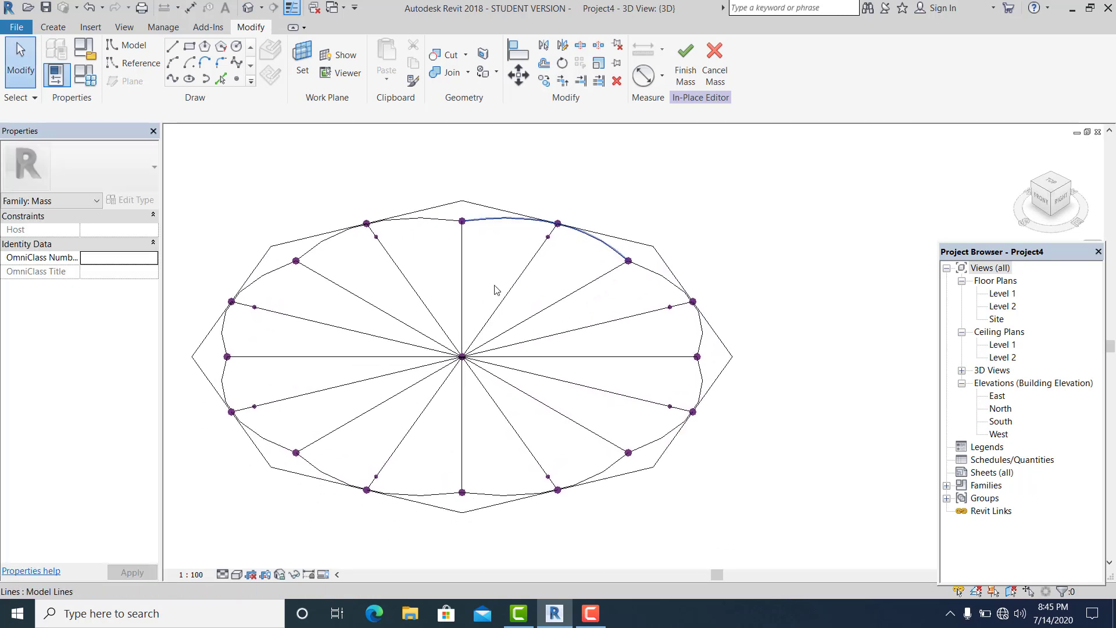
middle_drag(493, 292, 501, 281)
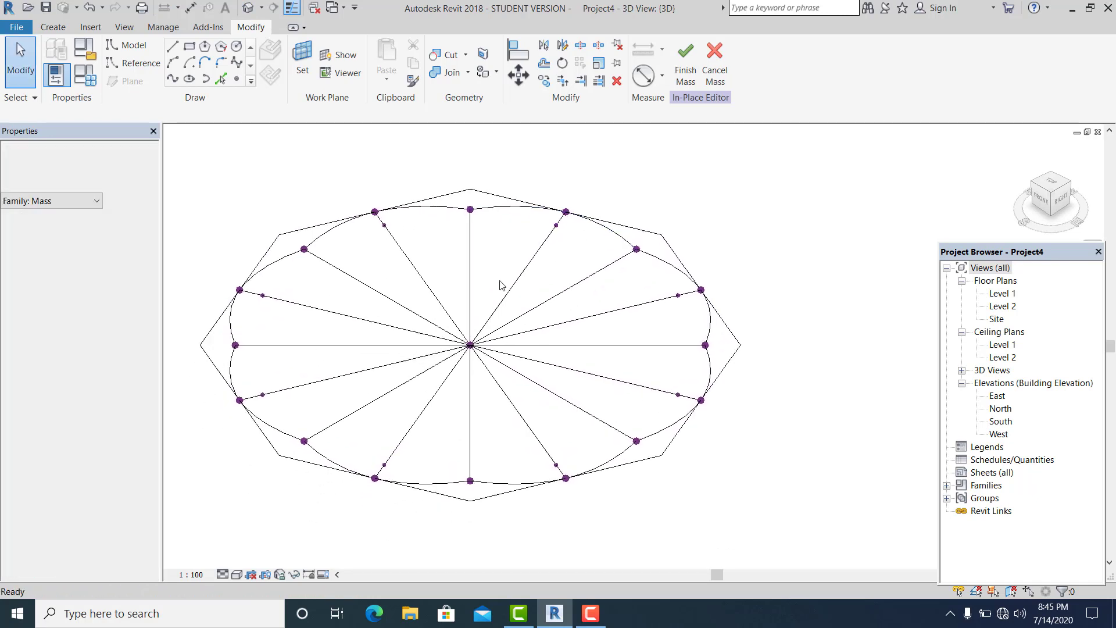
Set the family parameters top to 9 and mid to 5, applying each value, and close the family types.
click(81, 71)
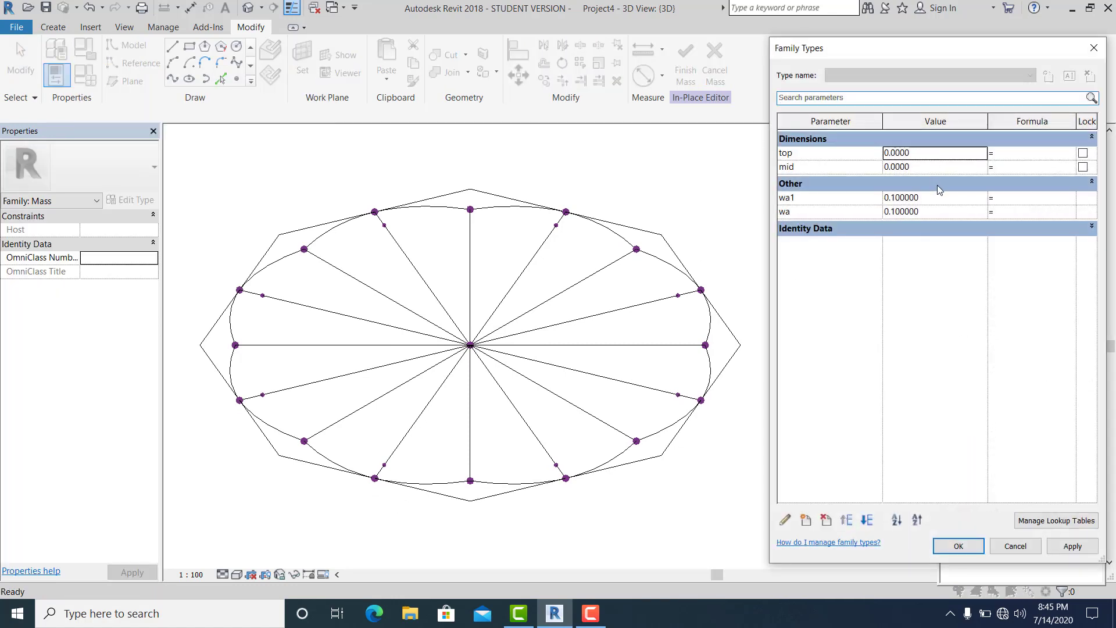
click(946, 156)
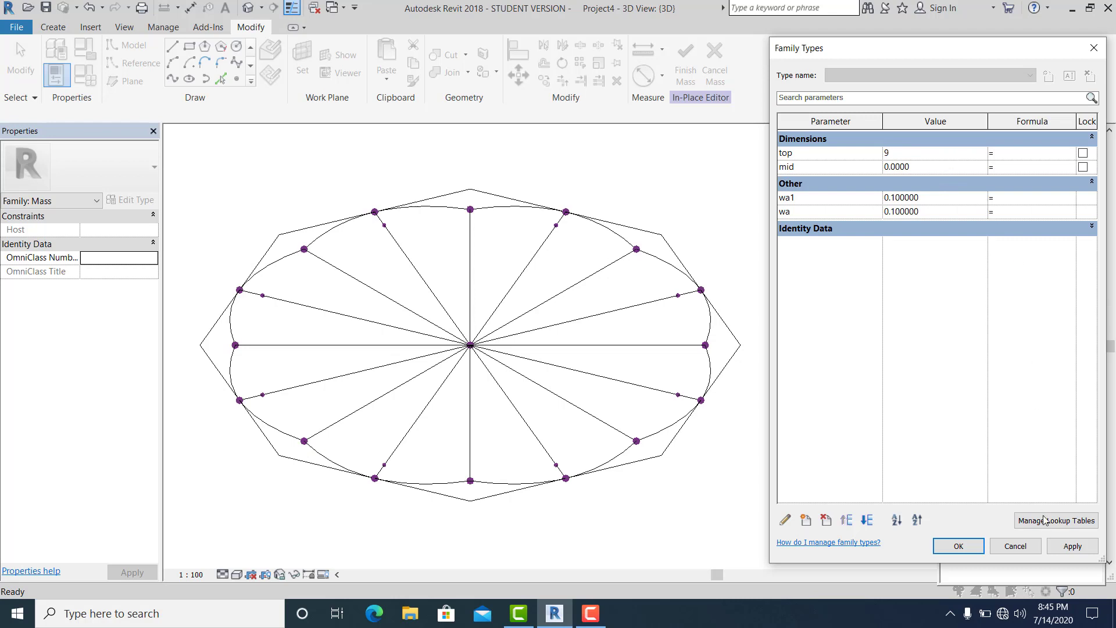
text(9)
click(1065, 547)
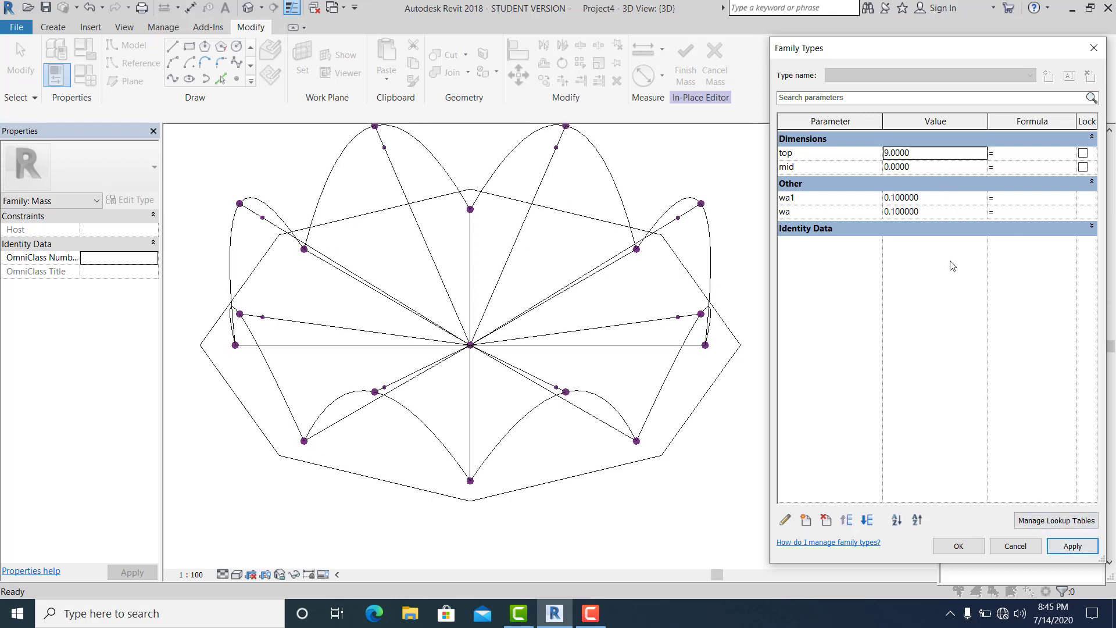
click(928, 168)
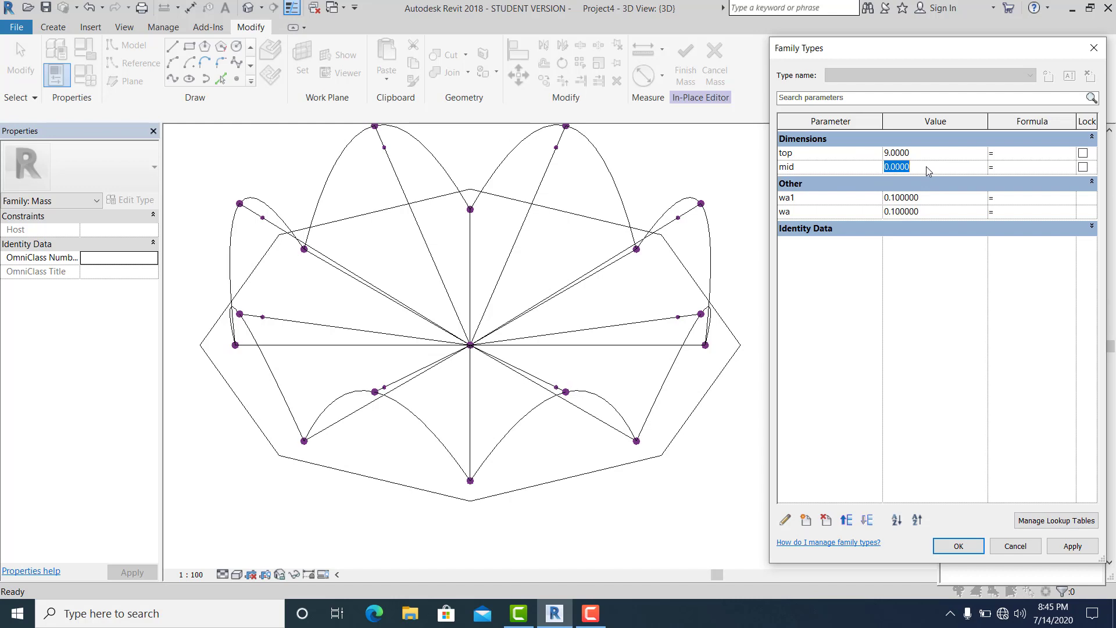
text(5)
click(1079, 550)
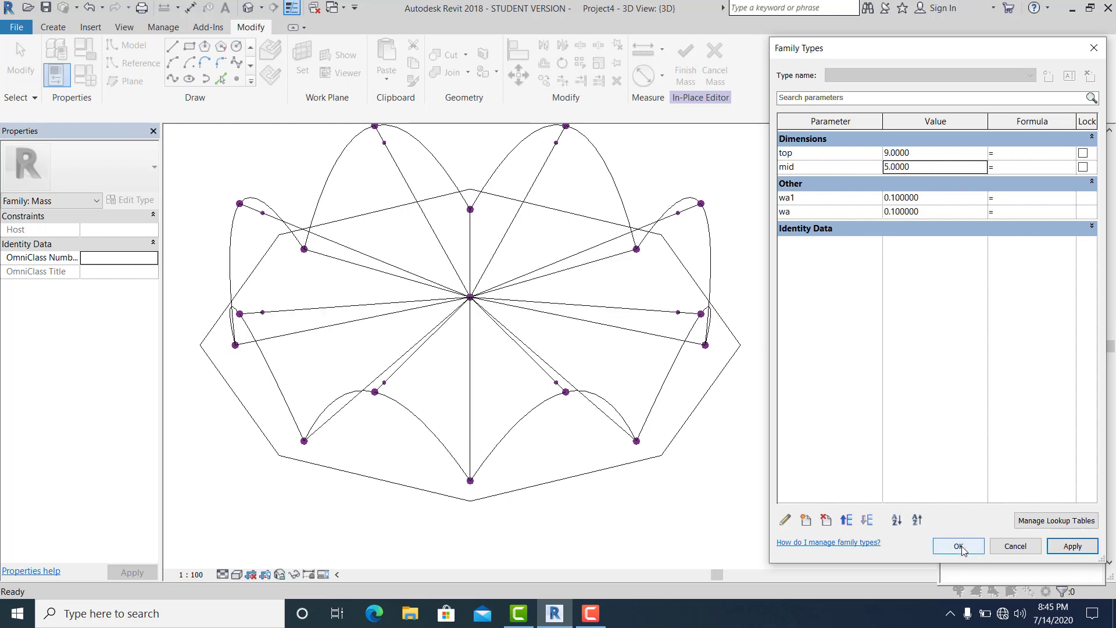
click(965, 550)
Draw a spline through points from one outline valley point over the adjacent inner spoke point to the neighbouring valley point.
shift+middle_drag(773, 434, 732, 419)
scroll(566, 463, up, 5)
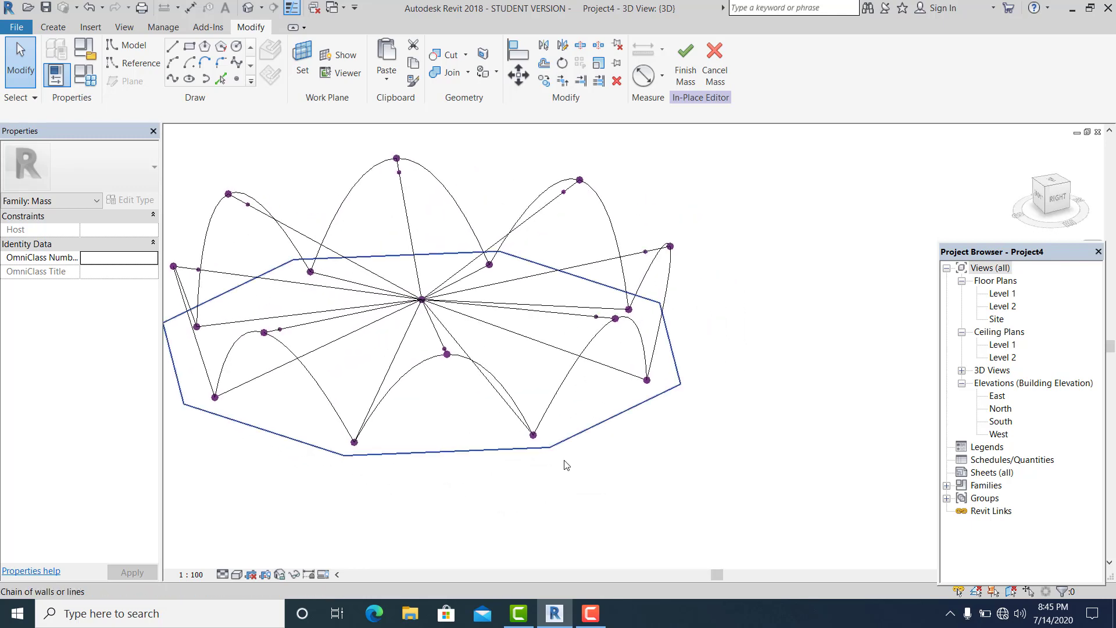
click(531, 432)
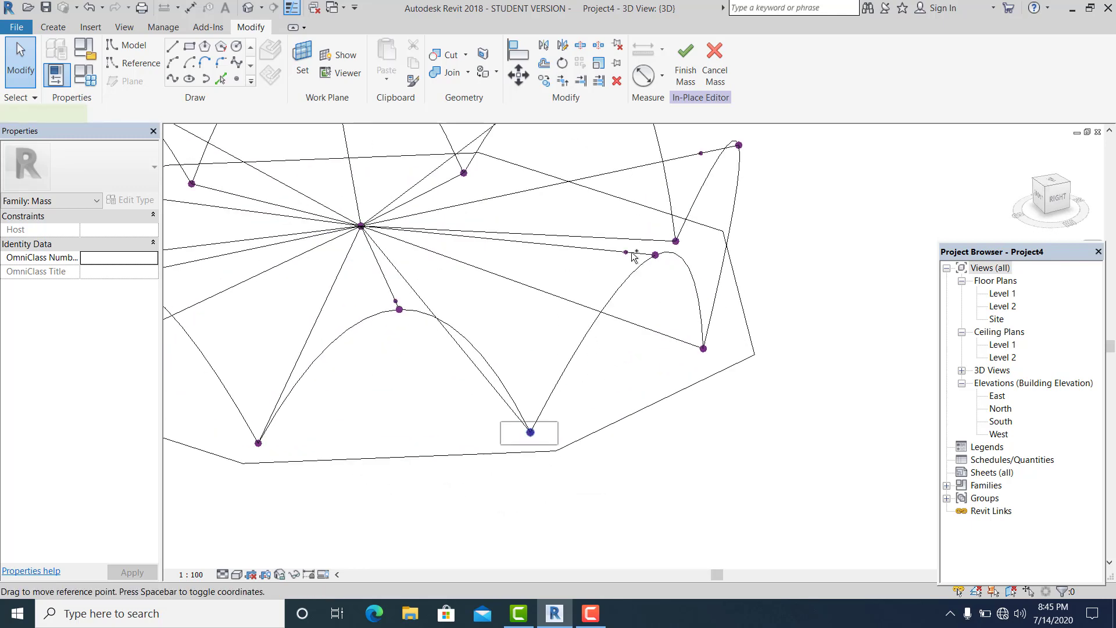
ctrl+shift+drag(641, 257, 641, 258)
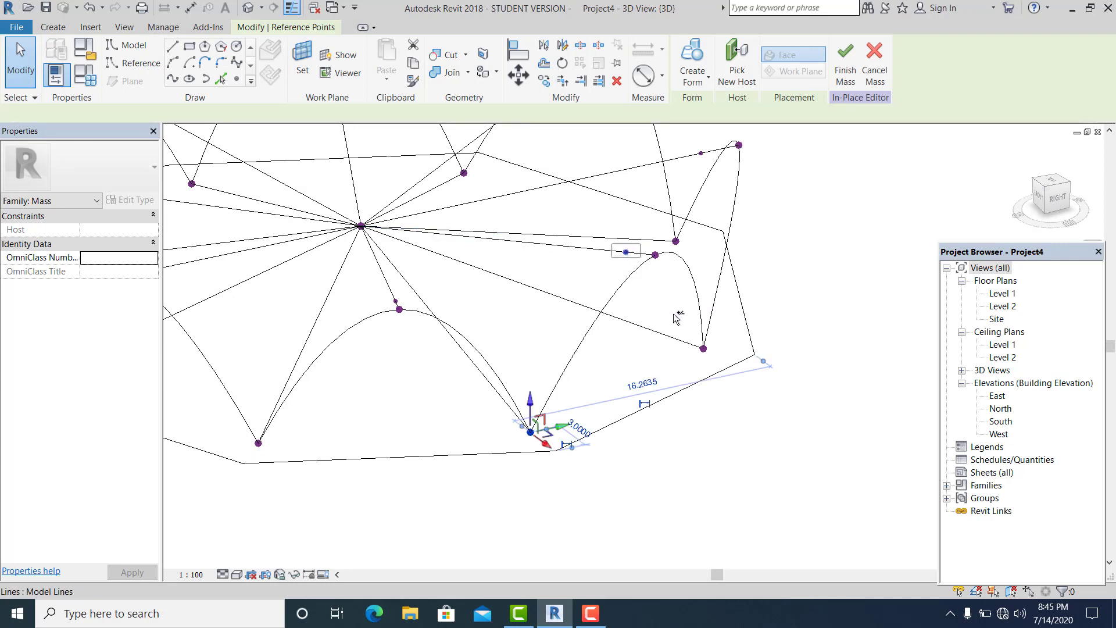
ctrl+shift+drag(674, 317, 713, 361)
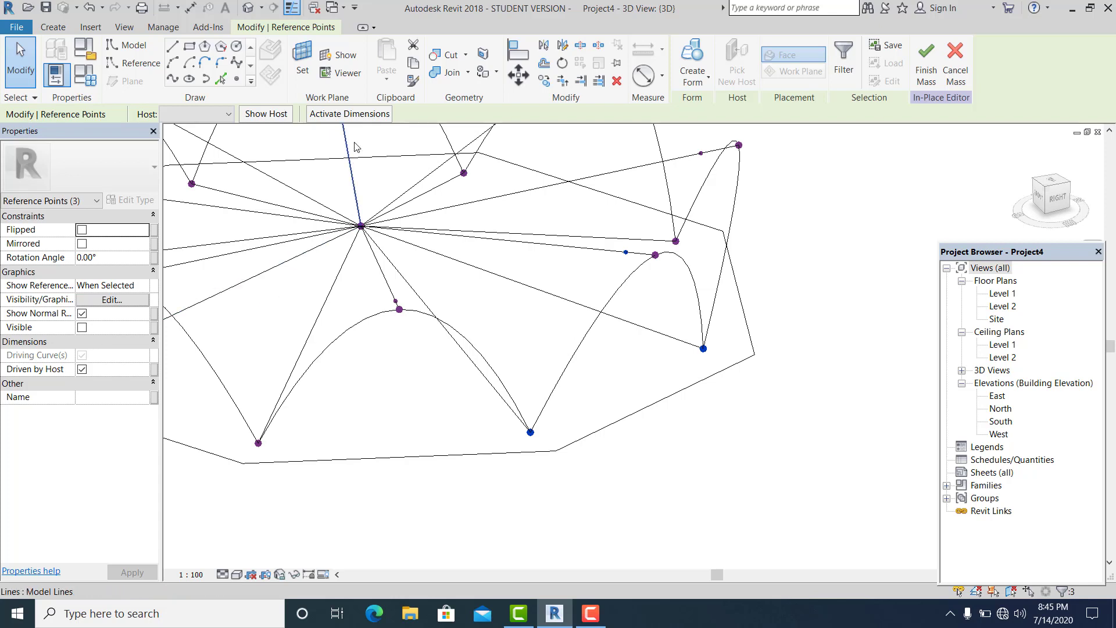
click(173, 80)
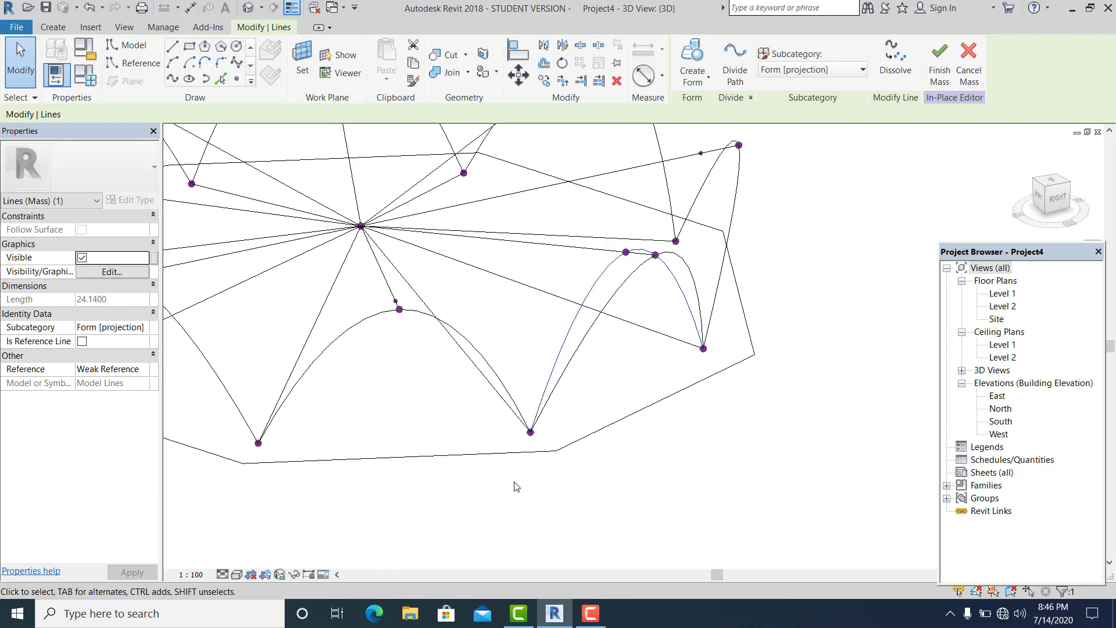
Draw a spline between the new arch's two base points and make it a reference line.
drag(511, 480, 548, 413)
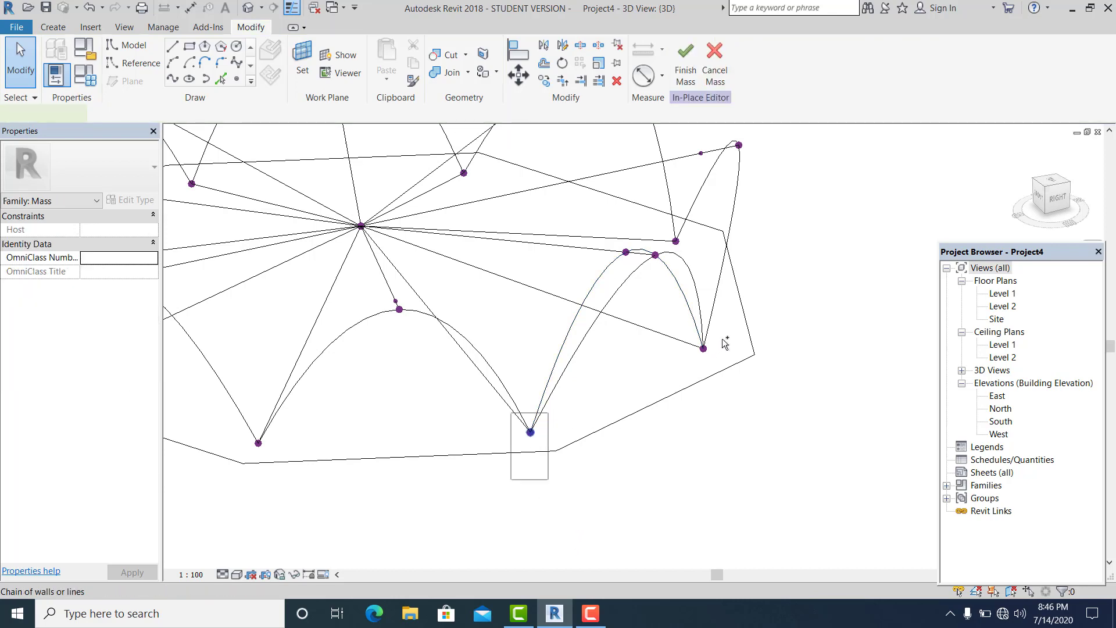
ctrl+drag(672, 371, 722, 339)
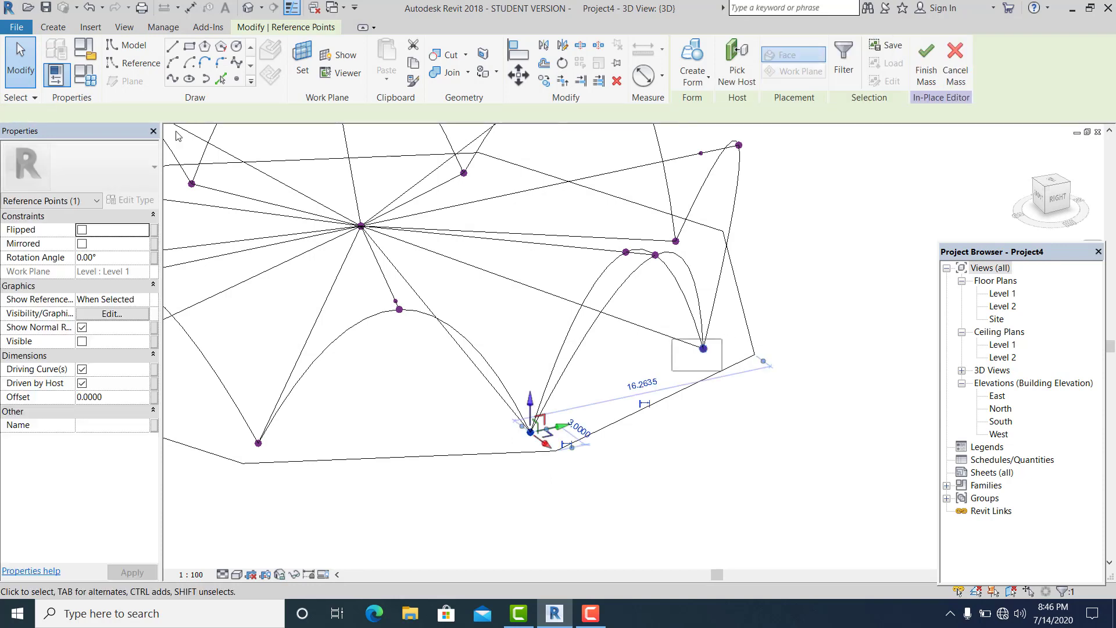
click(174, 79)
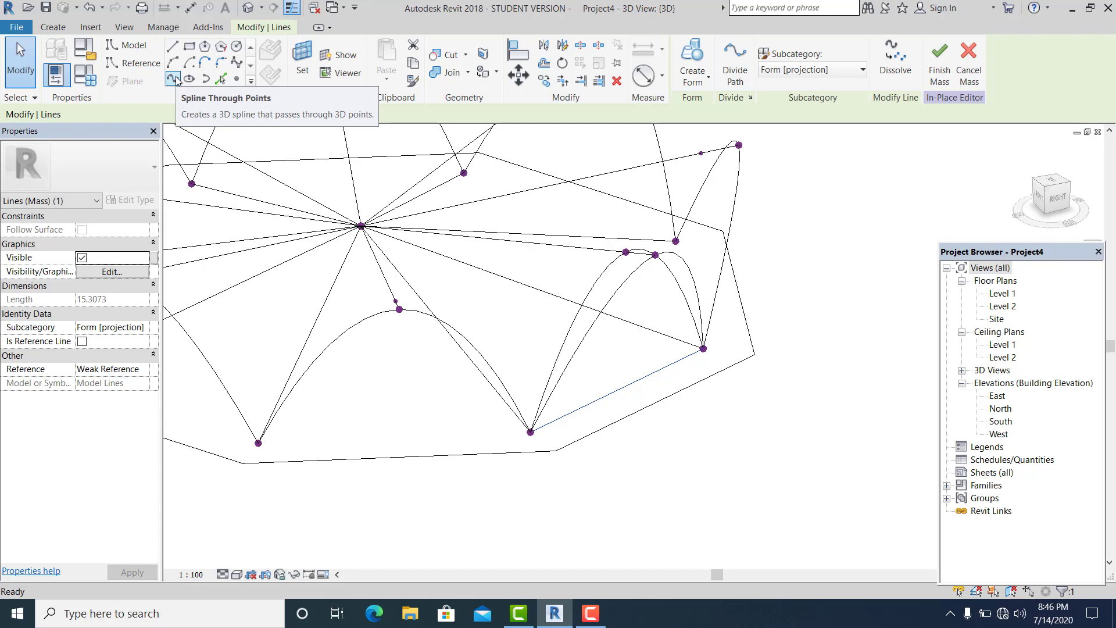
click(82, 342)
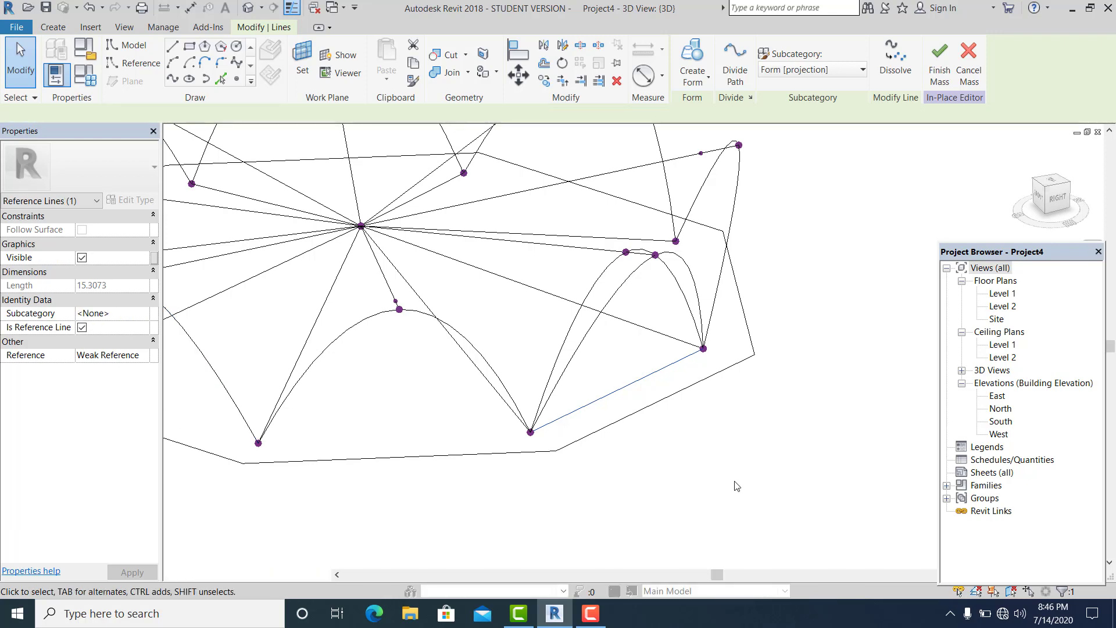
click(701, 461)
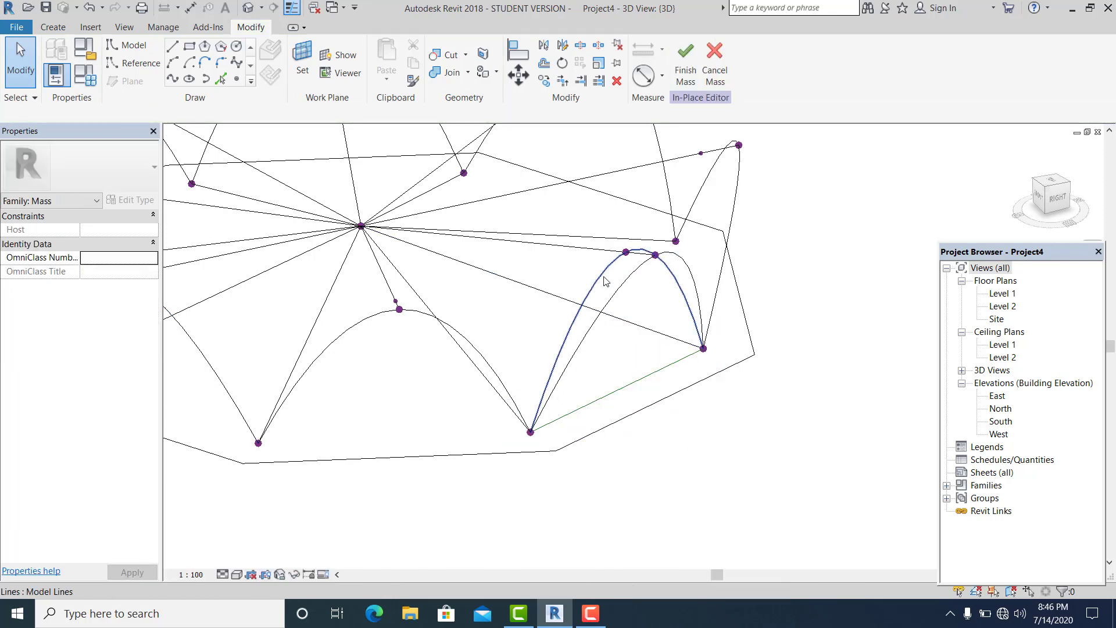
Convert the new arched spline and the three spokes running to its base and peak points into reference lines.
click(567, 251)
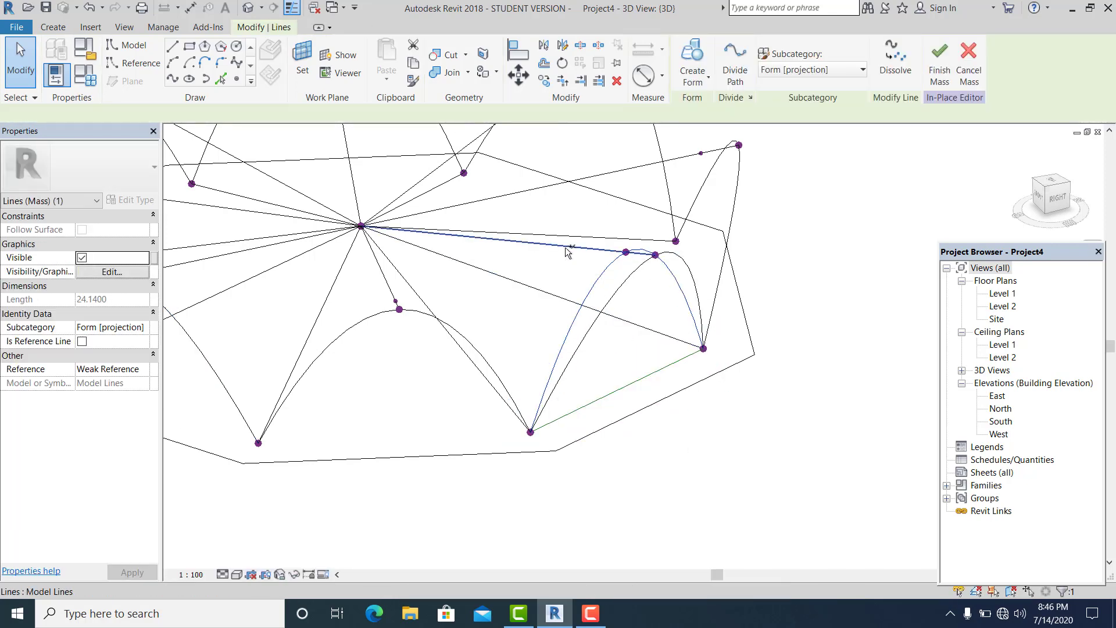
ctrl+click(540, 293)
ctrl+click(410, 283)
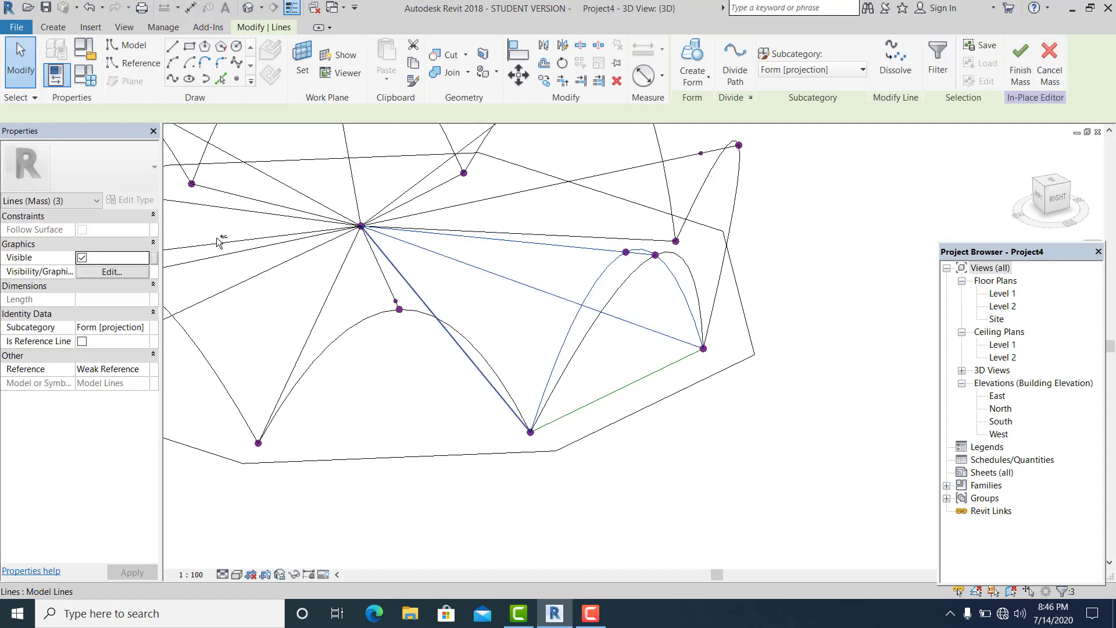
ctrl+click(219, 242)
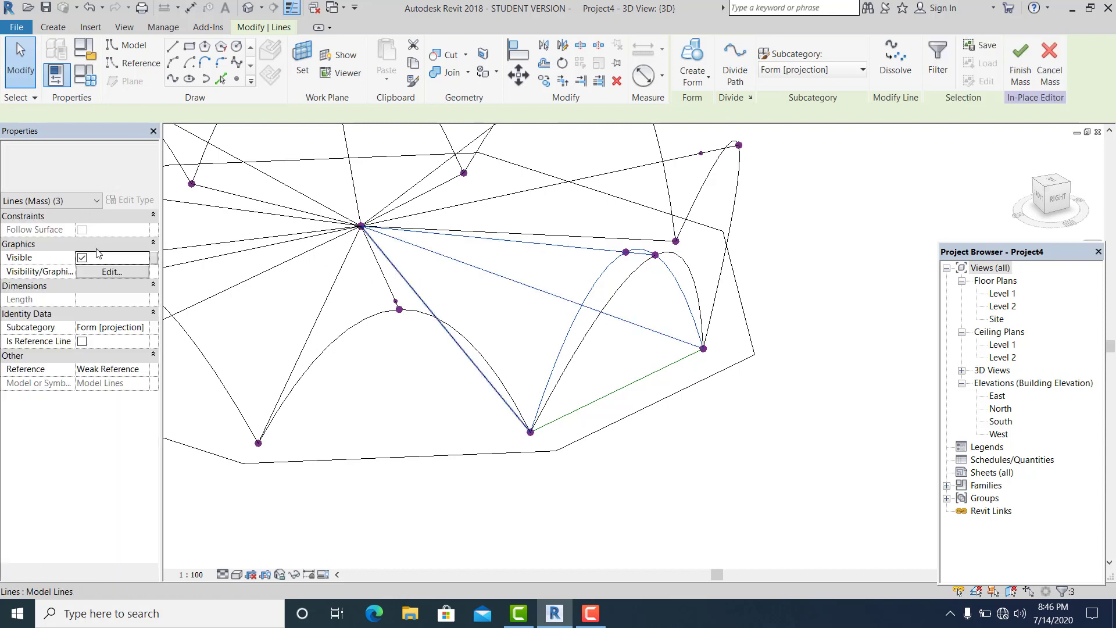
click(83, 342)
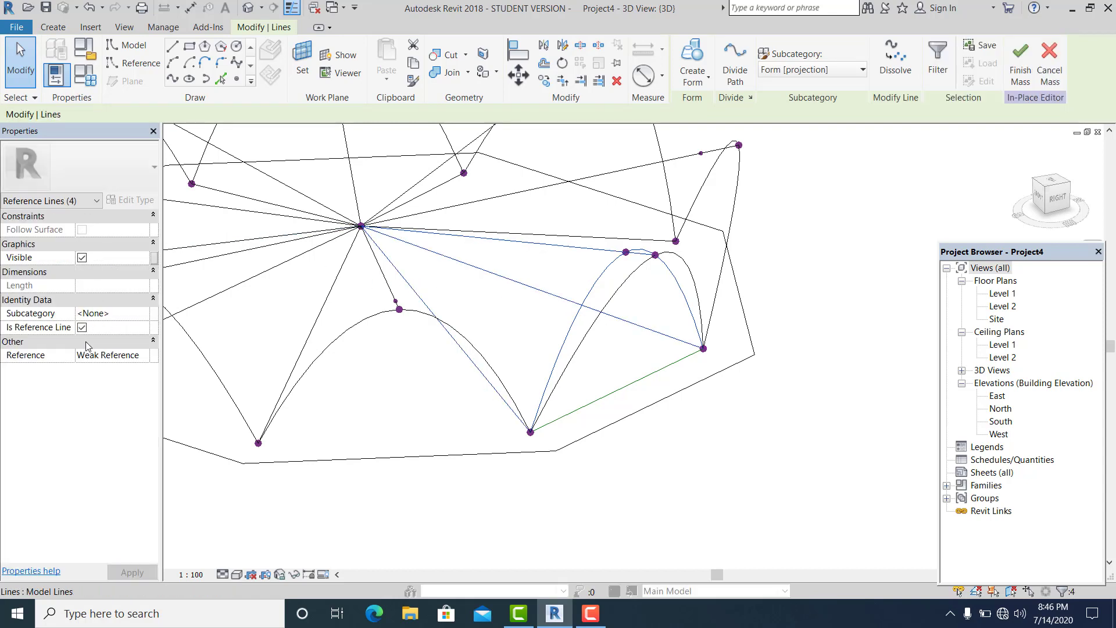
click(695, 483)
Create a solid form from the arched reference line and its two base spokes, choosing the thickened volume option.
shift+middle_drag(695, 483, 618, 473)
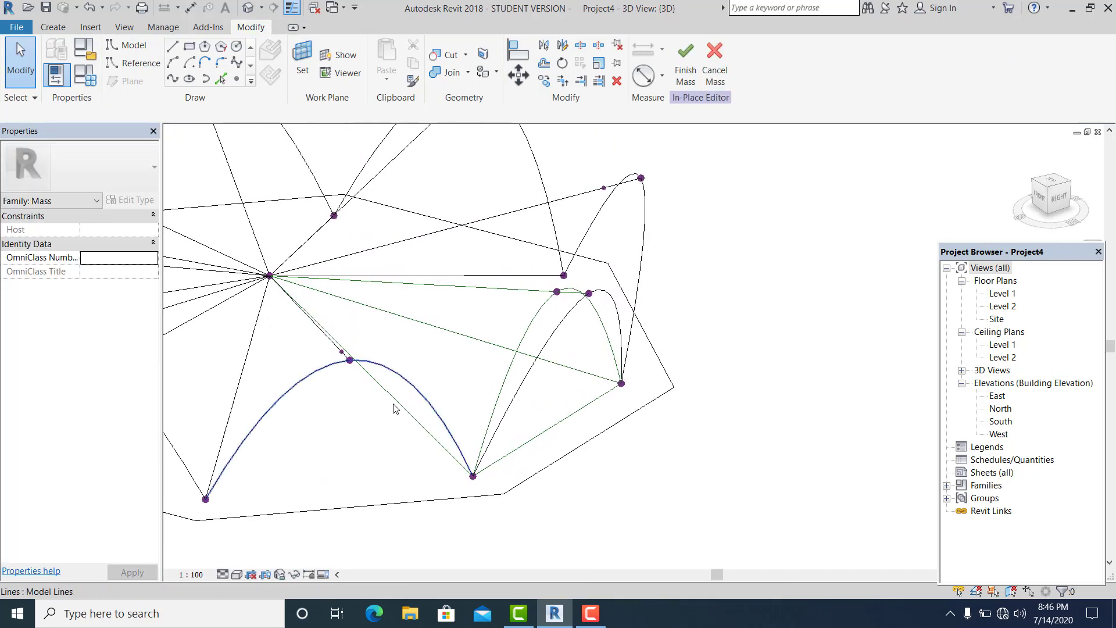
click(397, 403)
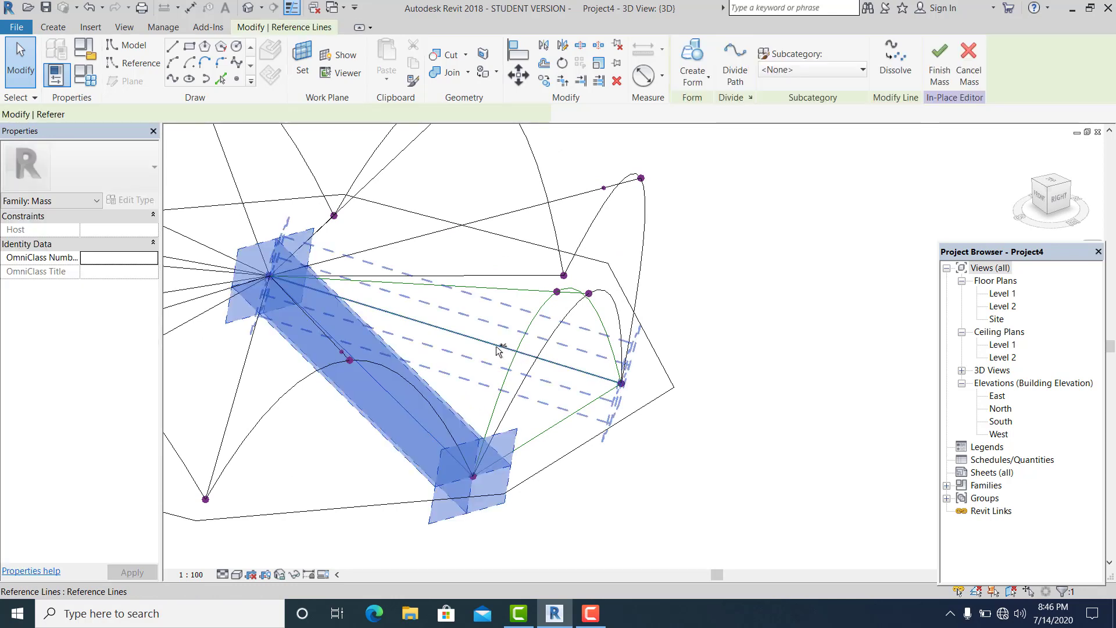
ctrl+click(497, 348)
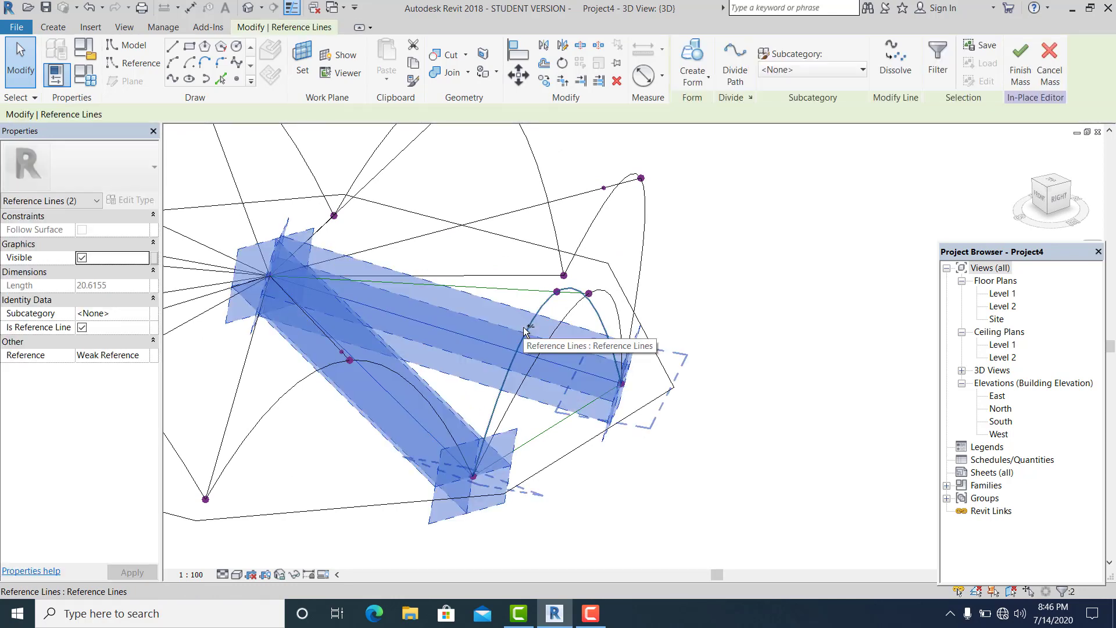
ctrl+click(524, 332)
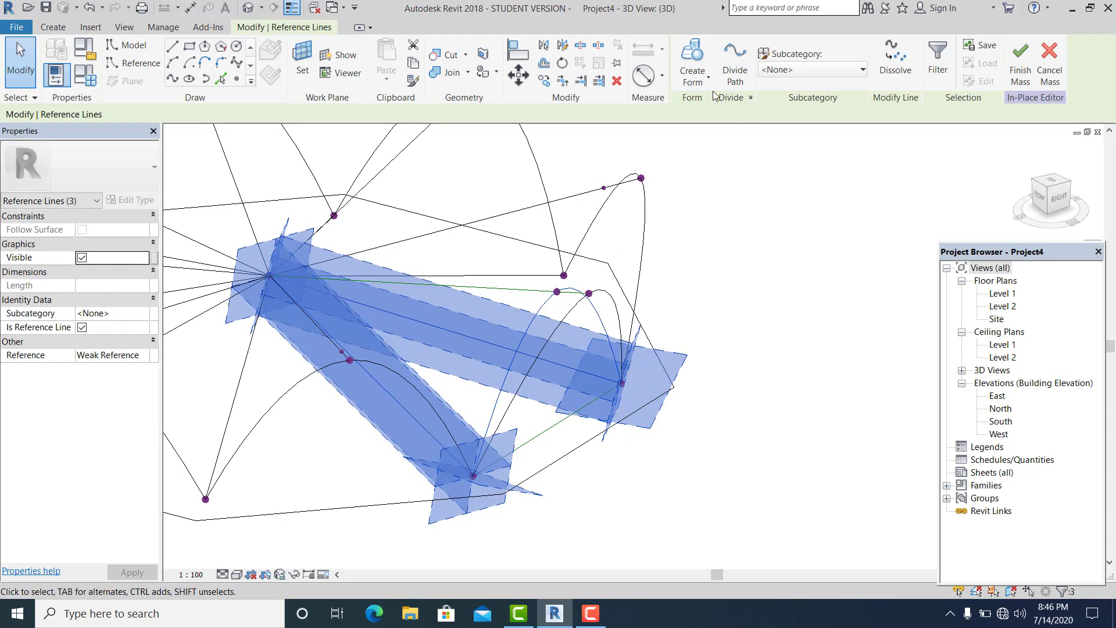
click(695, 76)
click(703, 105)
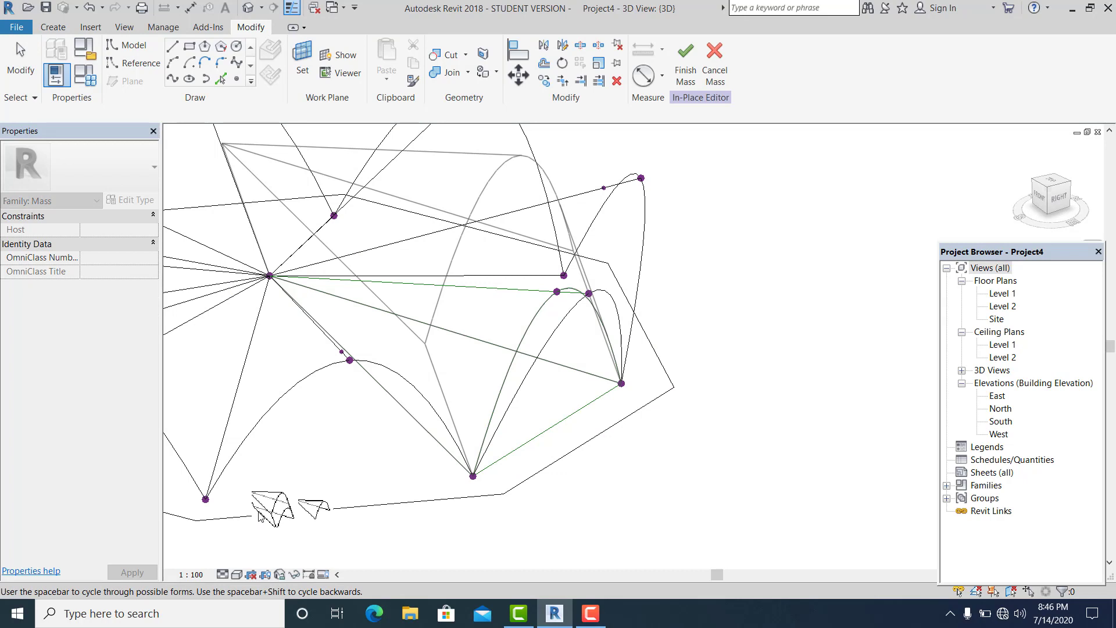
click(271, 511)
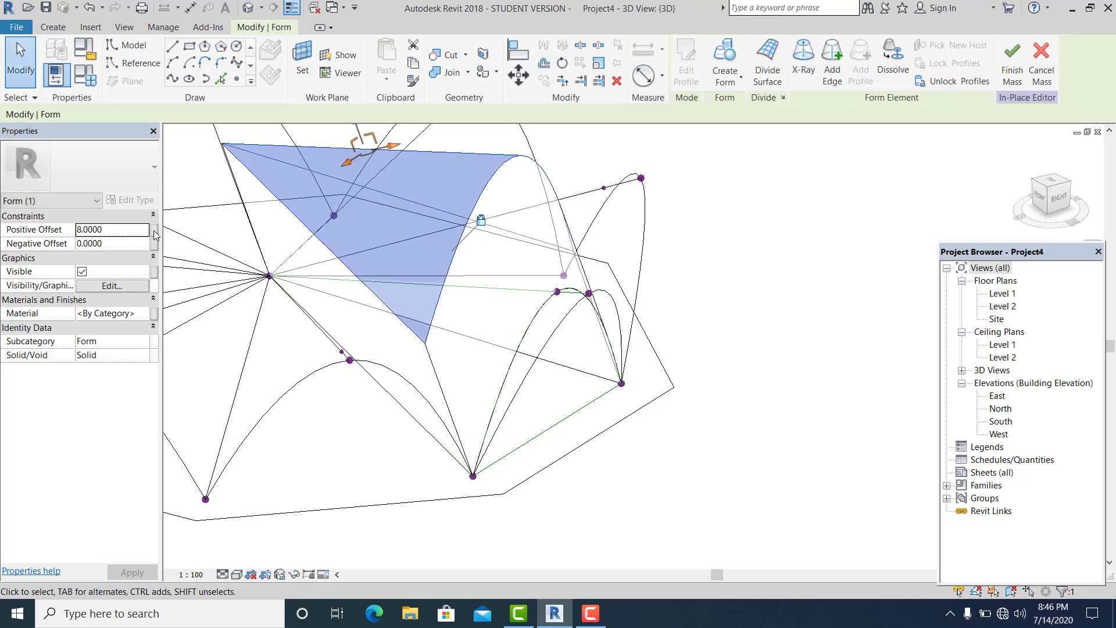
Associate the form's Positive Offset with a new family parameter named thick.
click(154, 230)
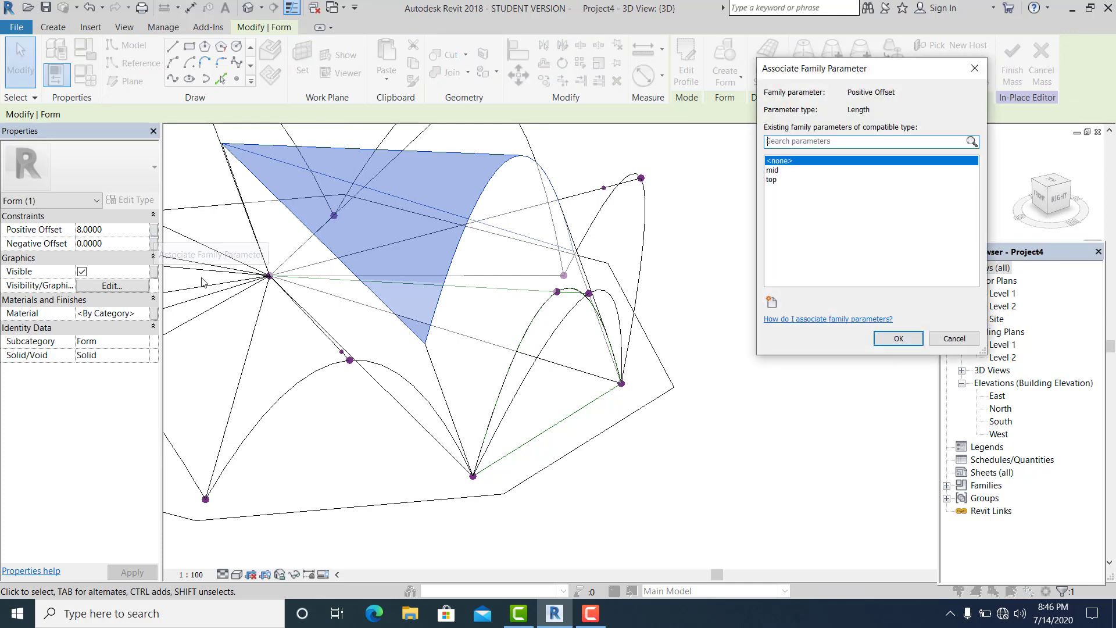
click(772, 302)
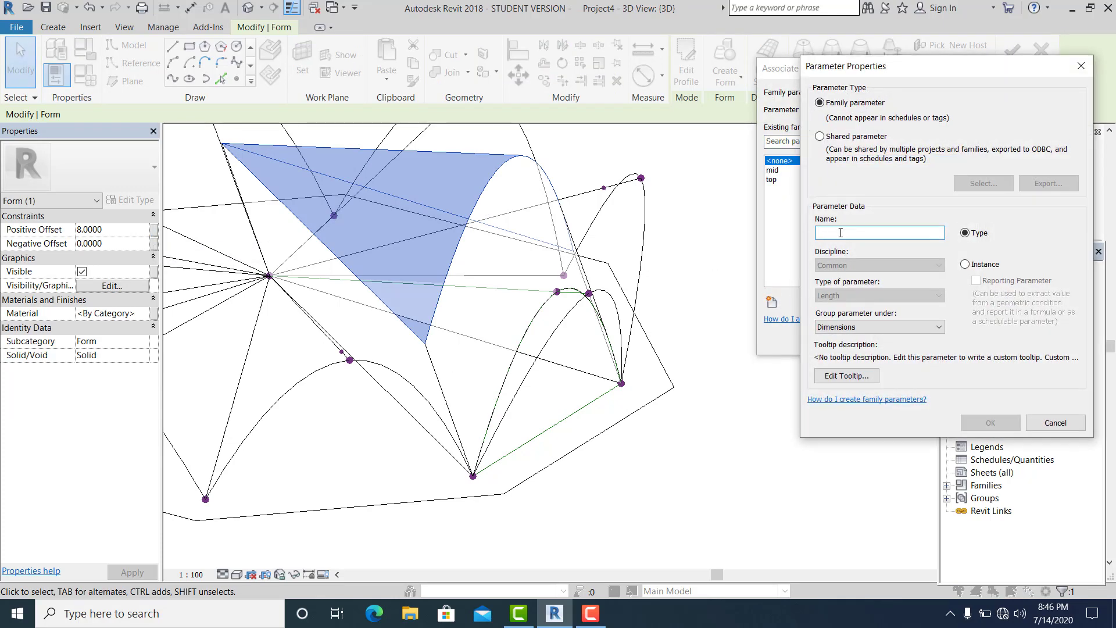
text(thick)
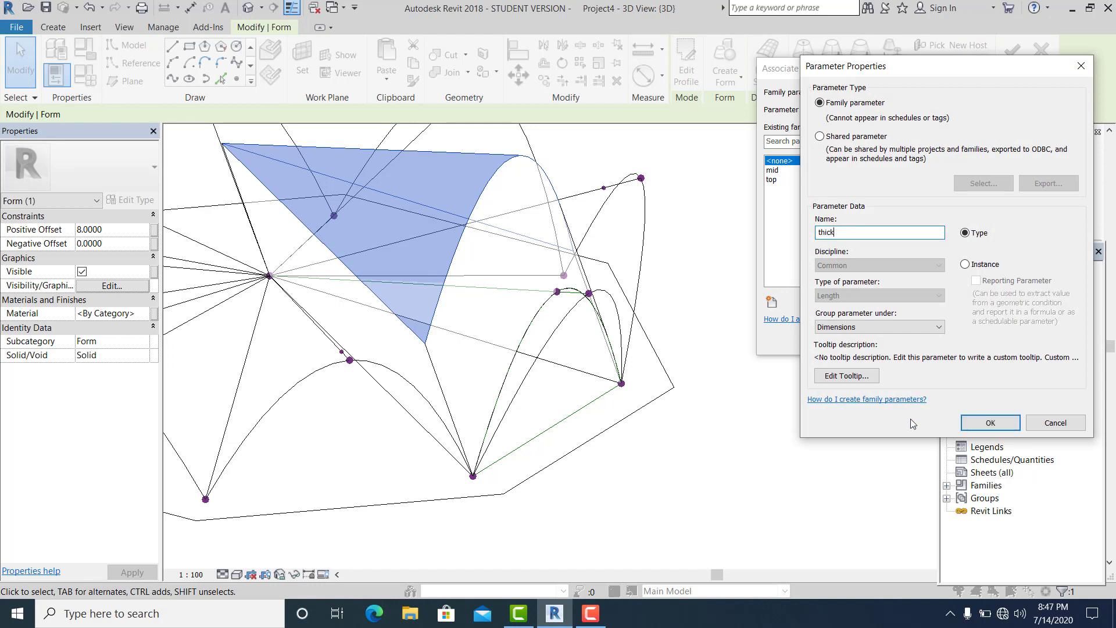
click(974, 423)
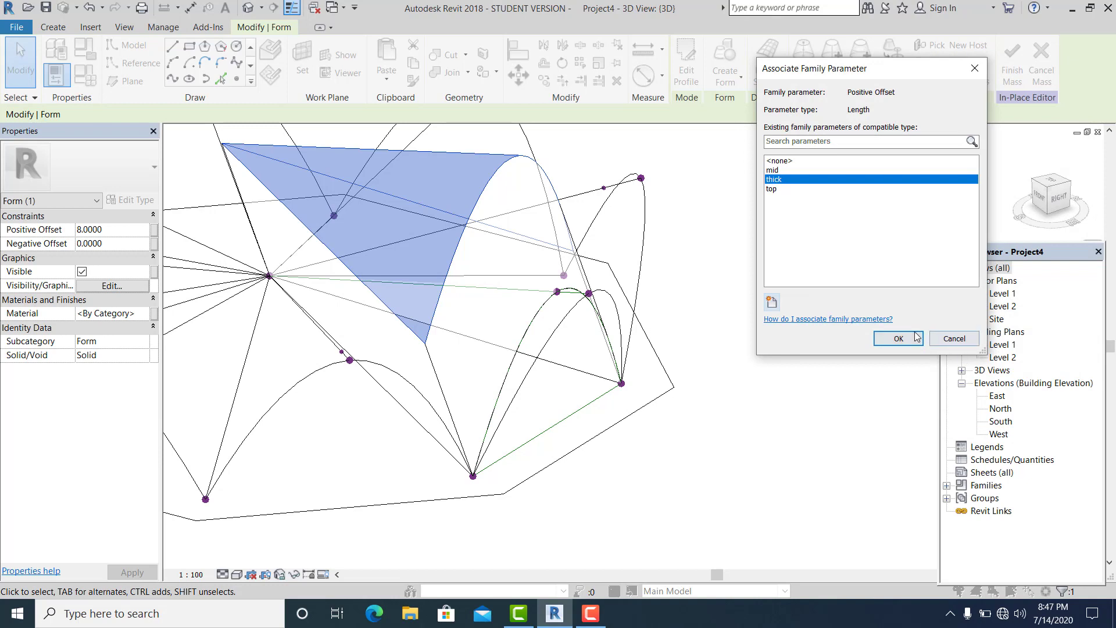
click(899, 339)
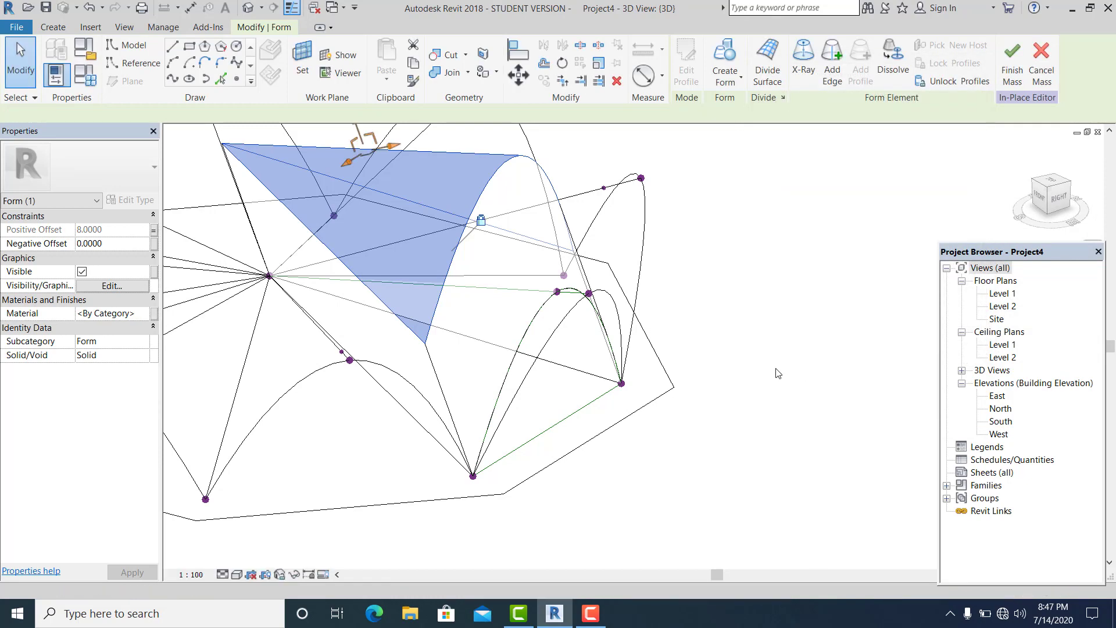
Switch the 3D view's visual style to Realistic.
scroll(778, 373, down, 1)
middle_drag(782, 384, 811, 424)
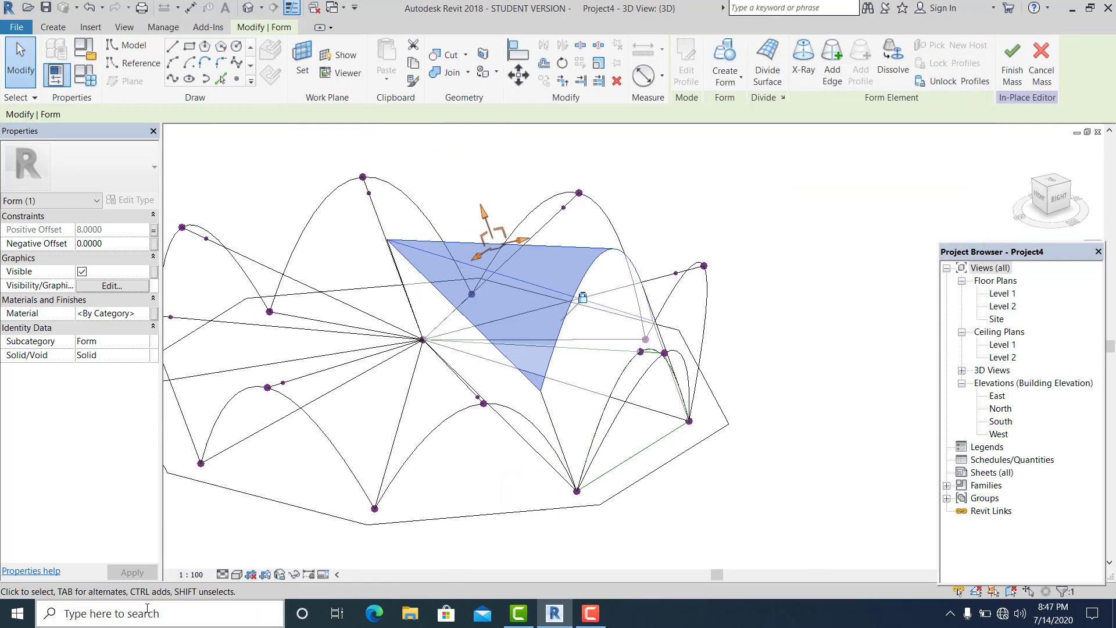
click(219, 574)
click(231, 562)
click(235, 575)
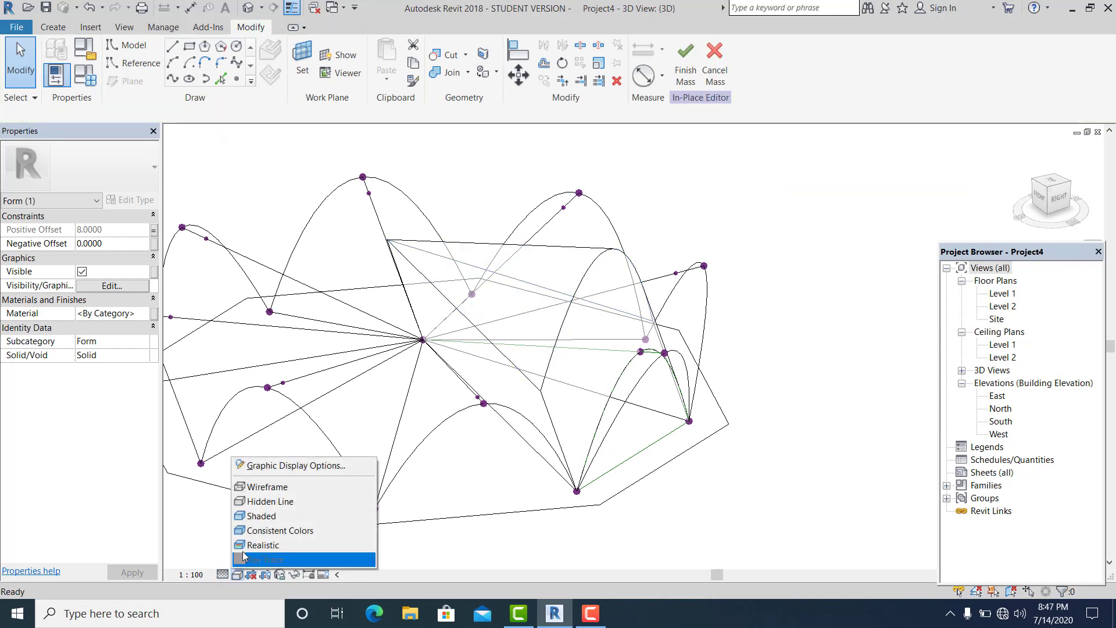
click(248, 547)
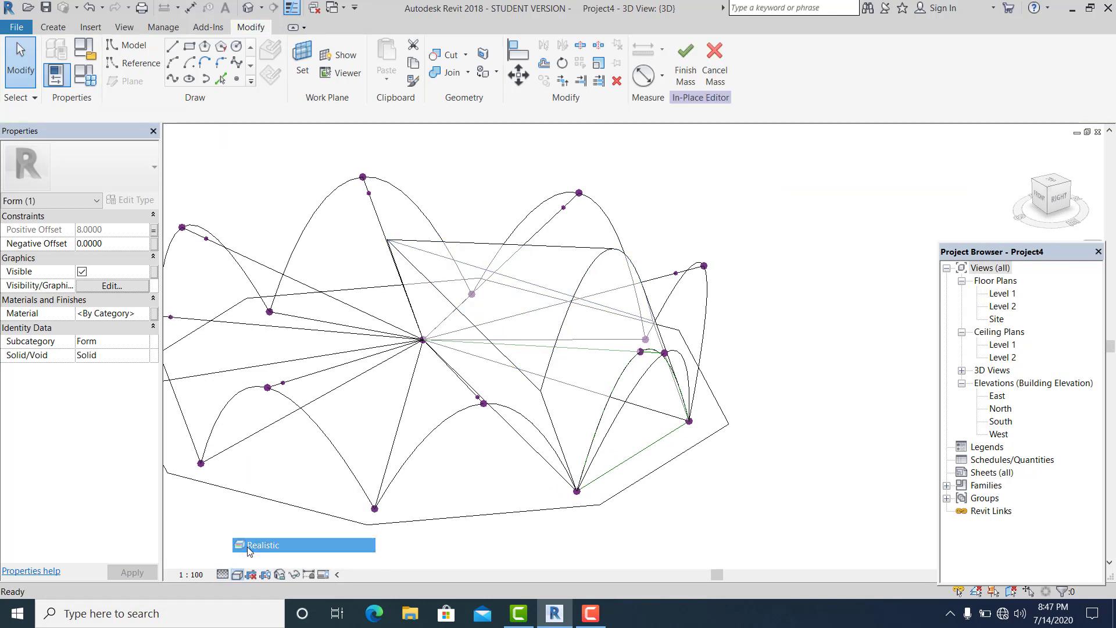
click(436, 392)
mouse_move(360, 427)
middle_down()
mouse_move(396, 452)
mouse_move(418, 451)
middle_up()
Set the family parameter thick to 0.2 and apply it to the form.
click(79, 79)
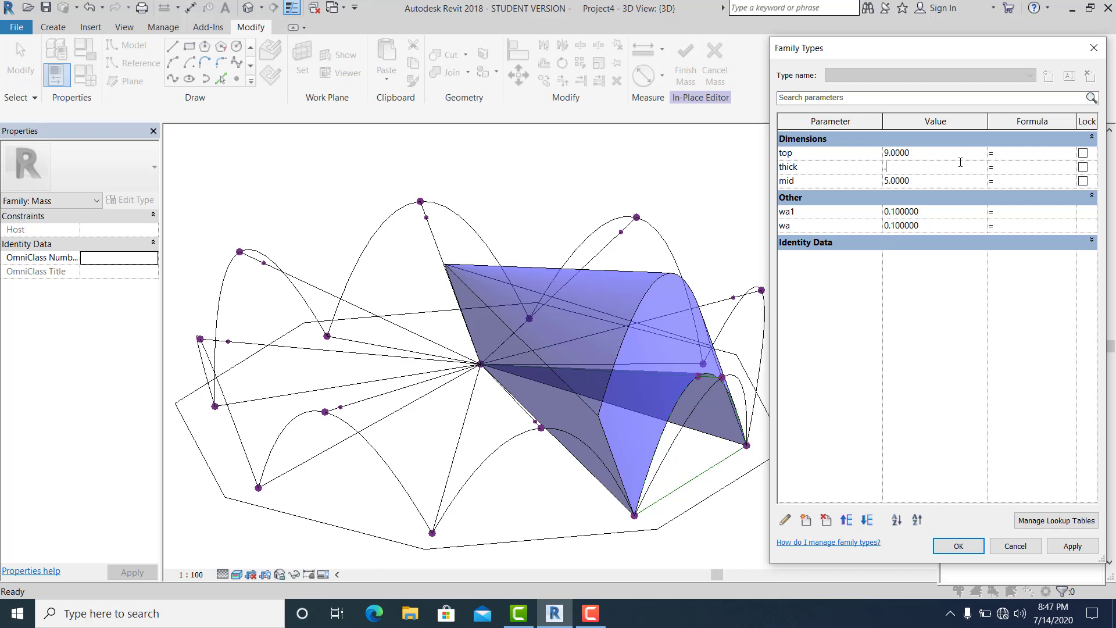
click(1070, 551)
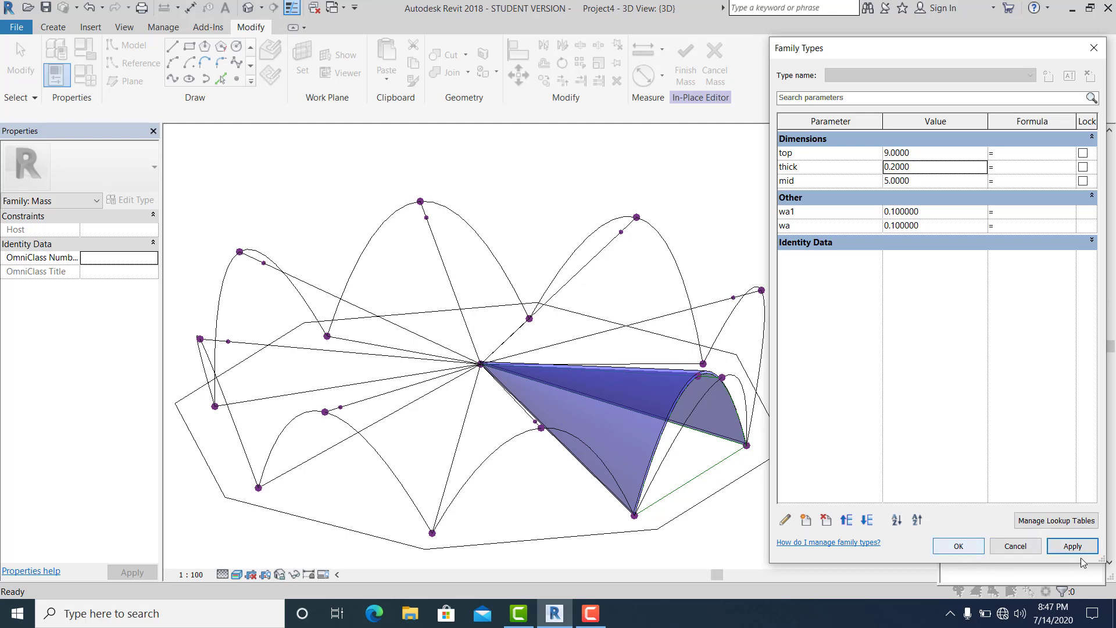
Convert the outer arched model line at the open end of the shell into a reference line.
click(968, 549)
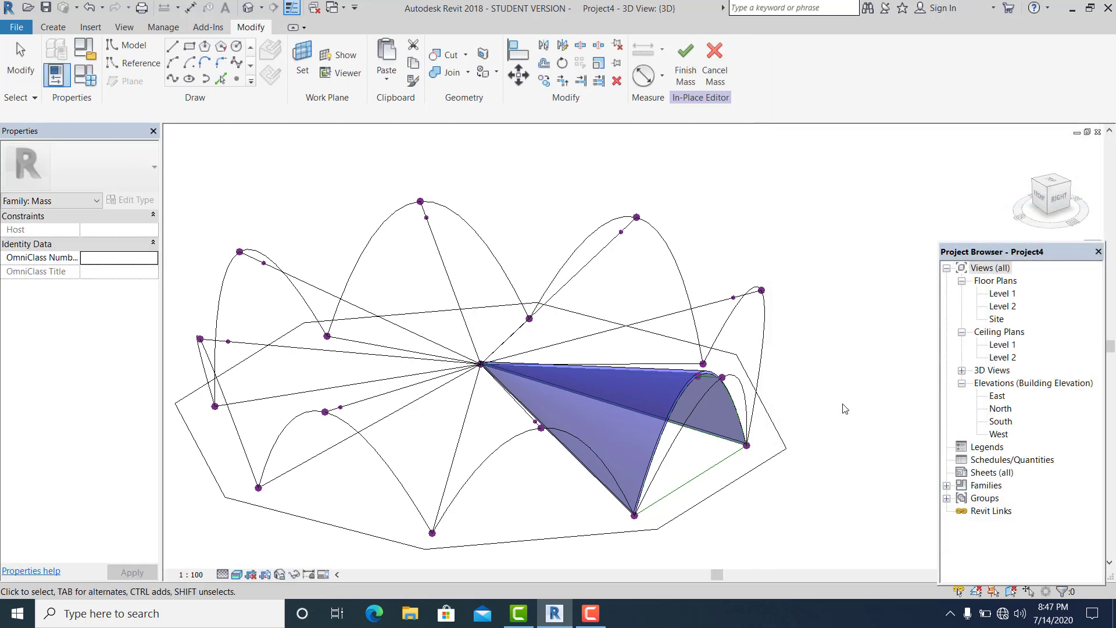
shift+middle_drag(845, 409, 812, 408)
scroll(646, 474, up, 2)
shift+middle_drag(734, 484, 786, 398)
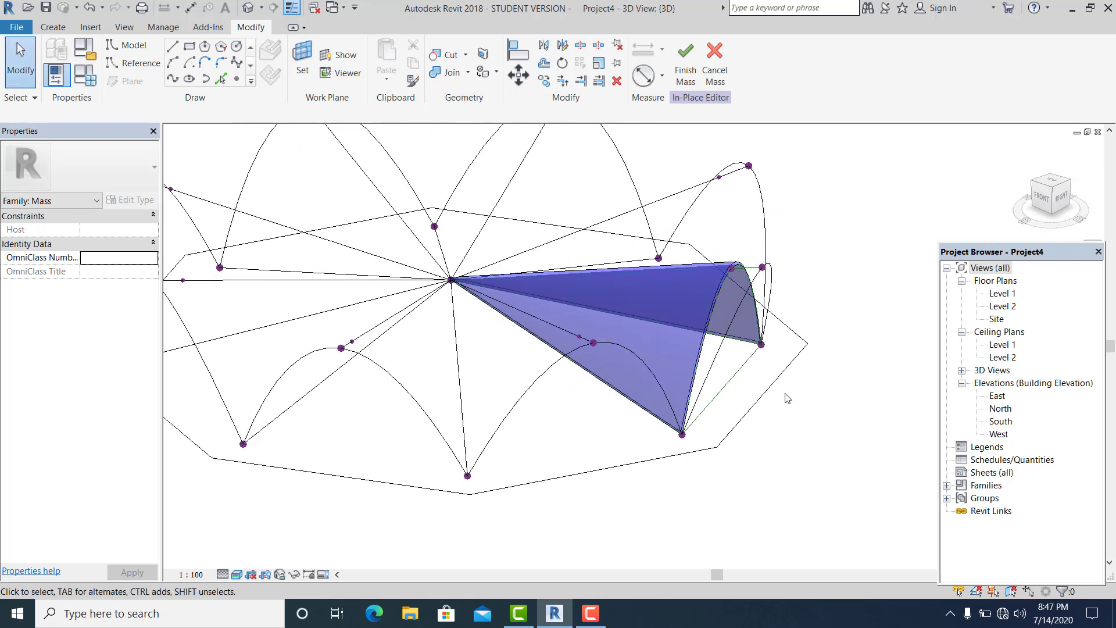
scroll(786, 398, up, 2)
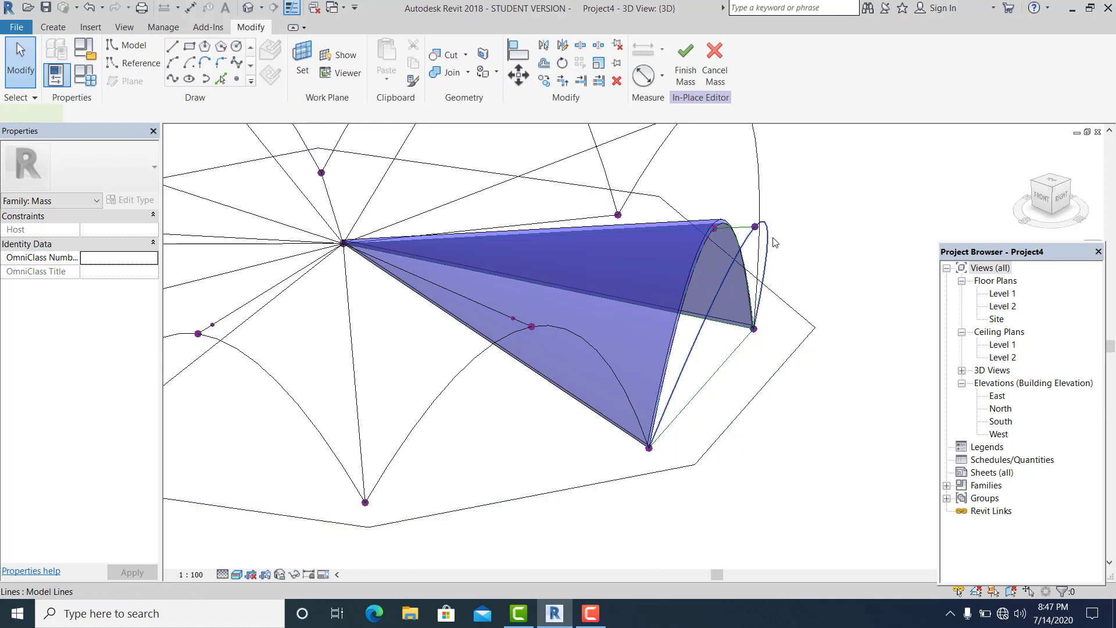
click(736, 257)
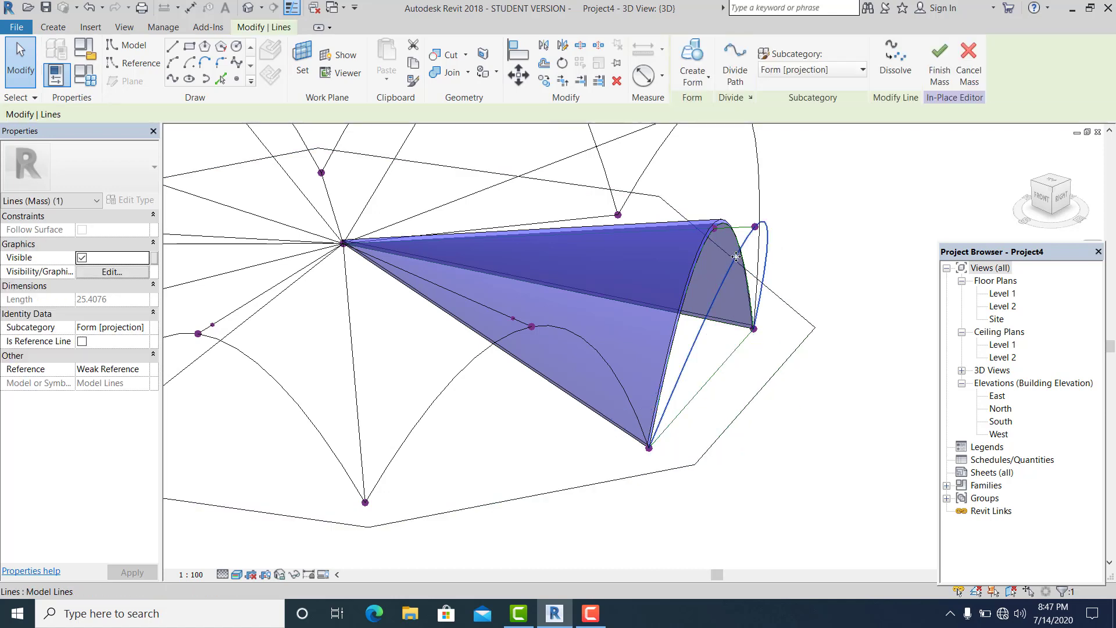
click(82, 341)
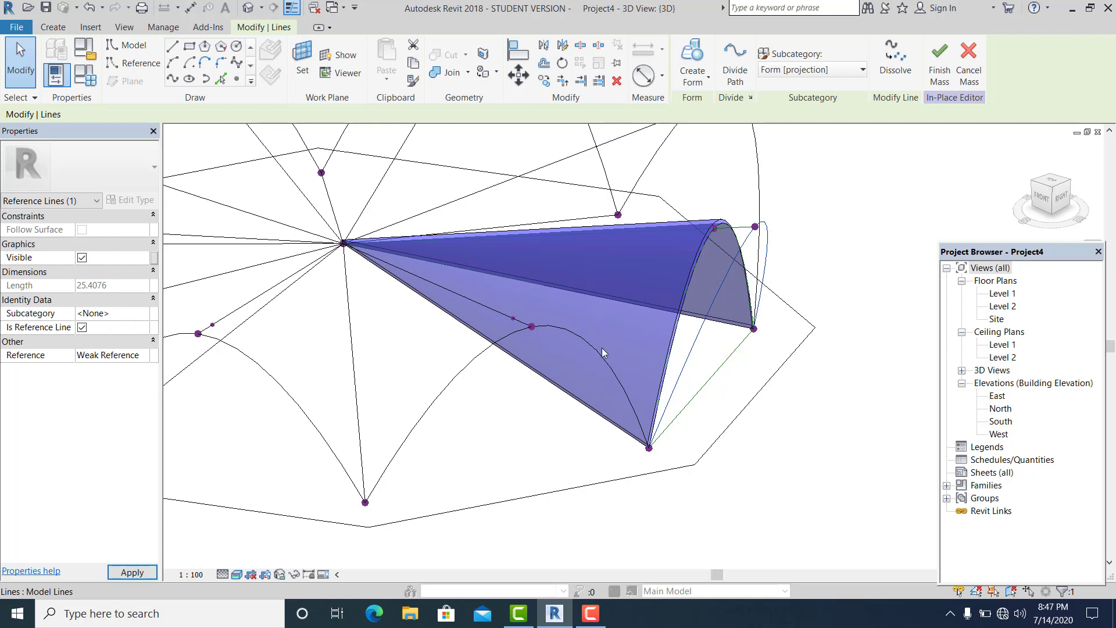
click(780, 479)
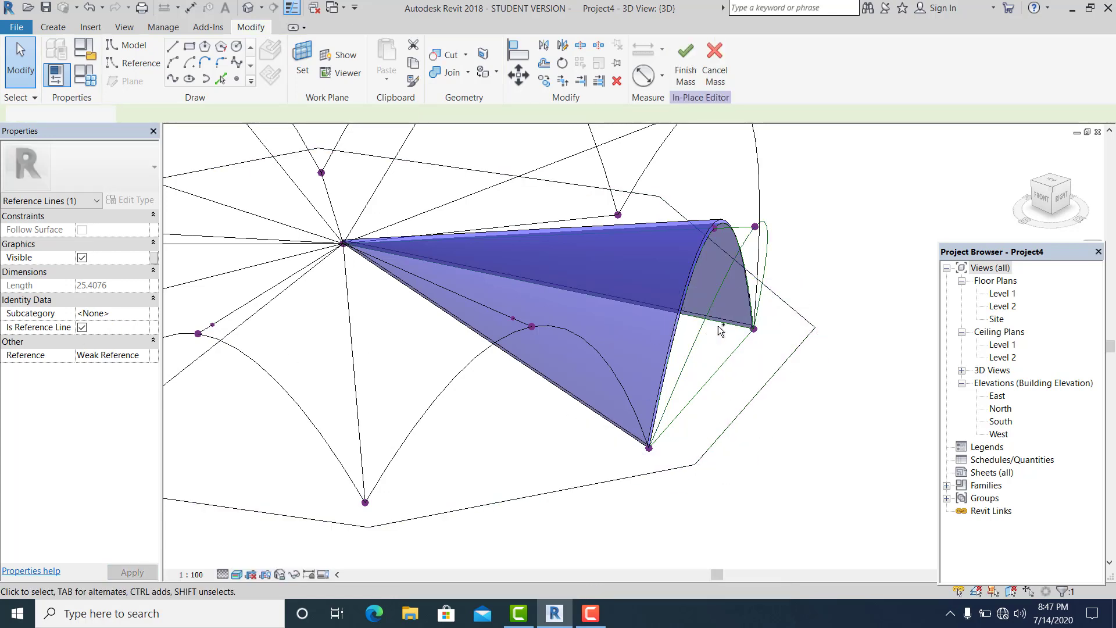
Create a thickened solid form between the inner and outer arched reference lines and pull its face outward to an offset of about -5.02.
click(749, 244)
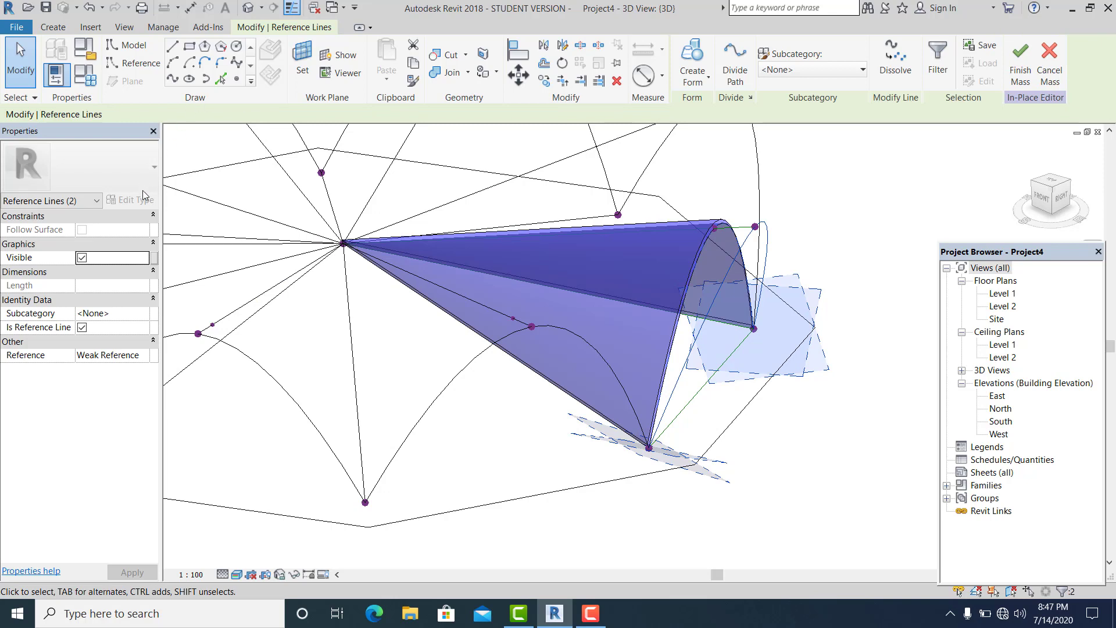
click(710, 83)
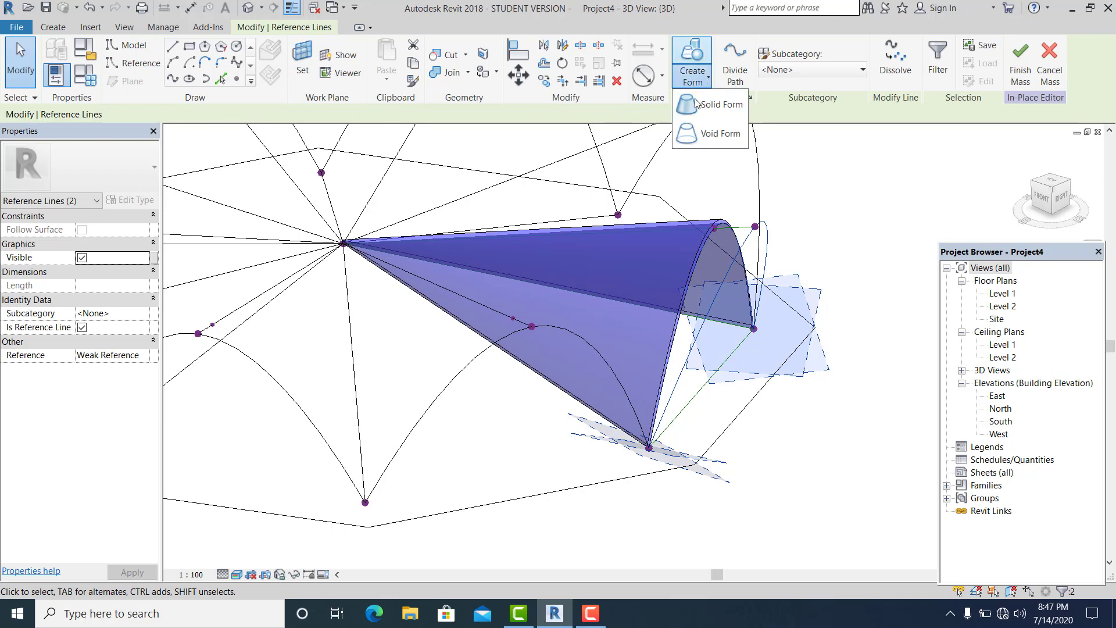
click(706, 106)
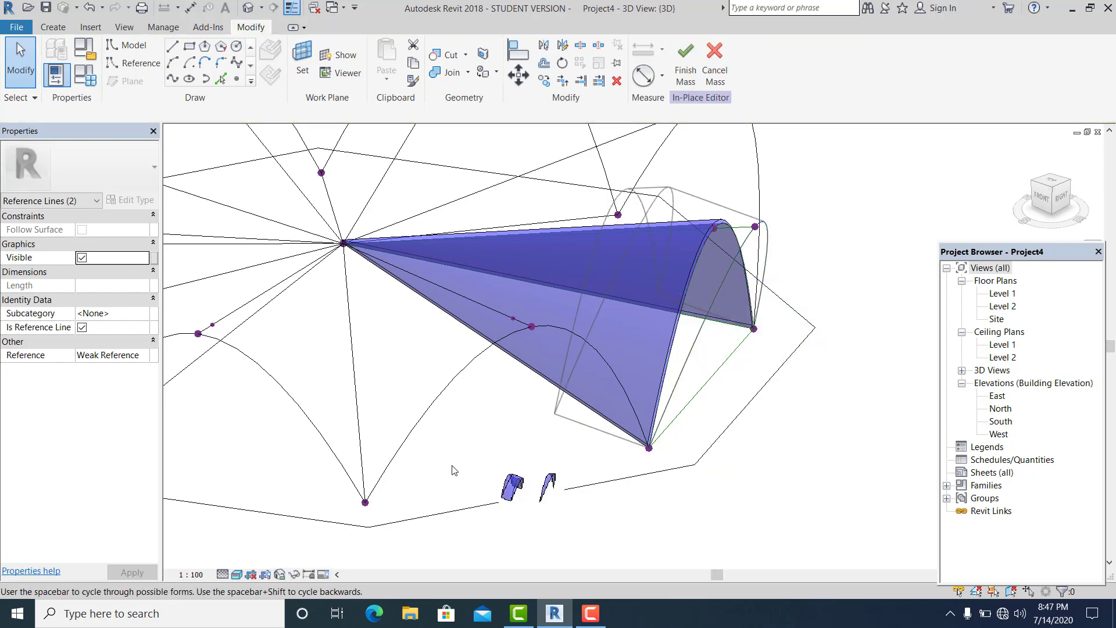
click(517, 490)
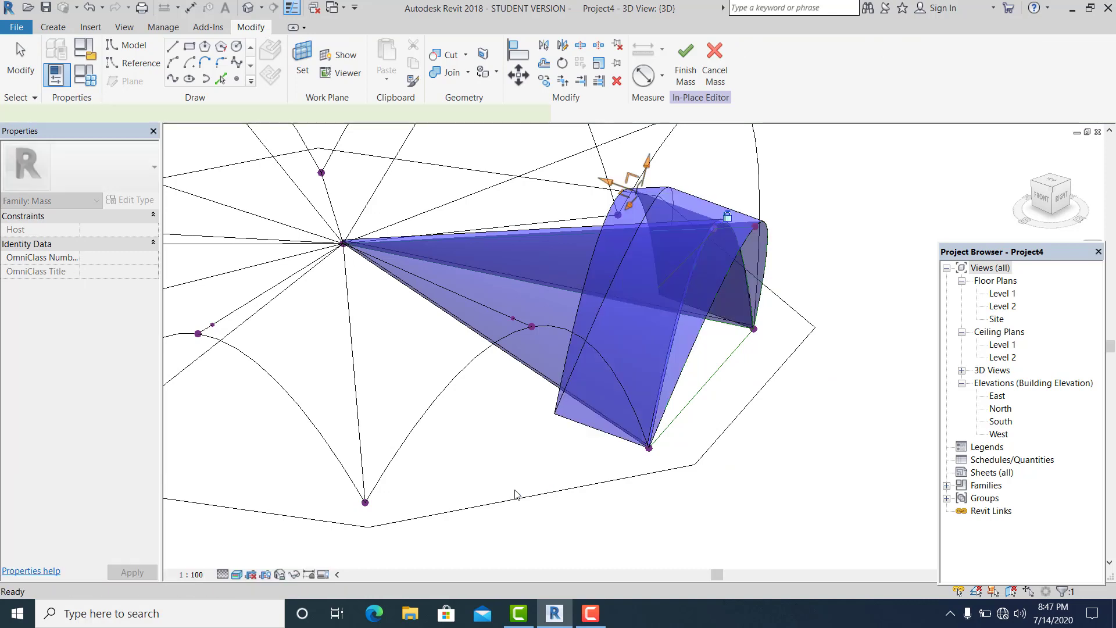
click(668, 181)
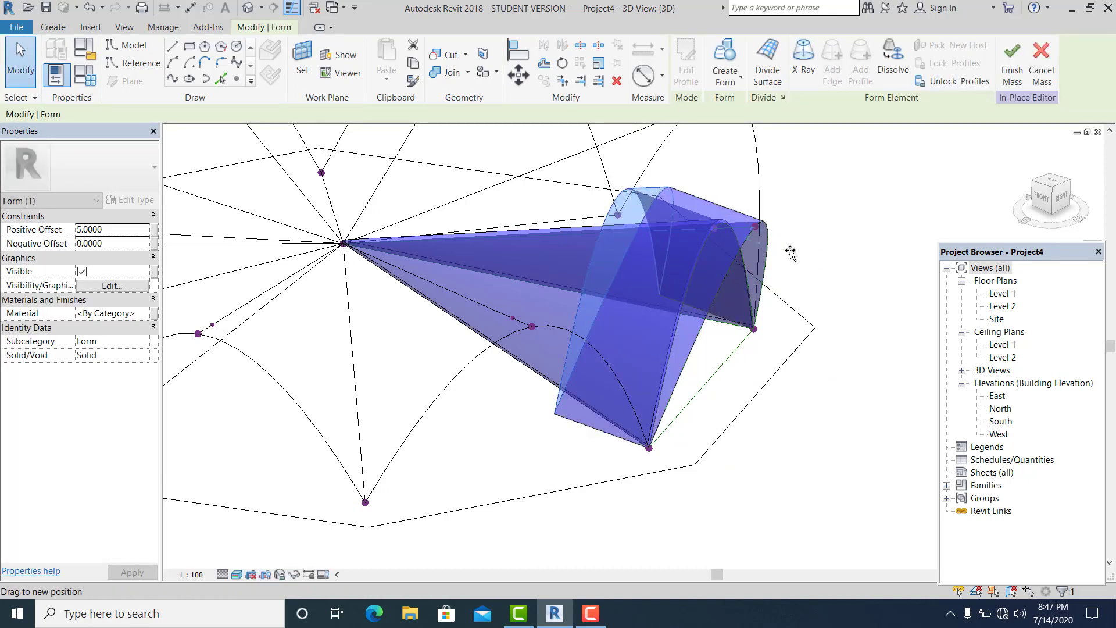
drag(791, 251, 790, 251)
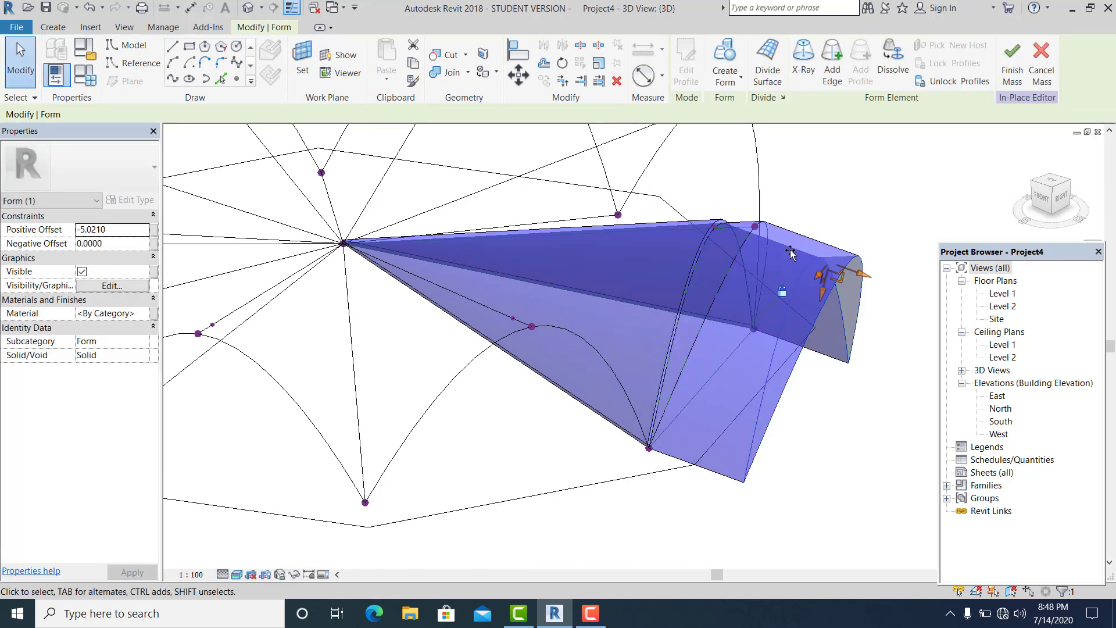
Associate the new rim form's Positive Offset with a new family parameter named thick2.
middle_drag(874, 197, 809, 199)
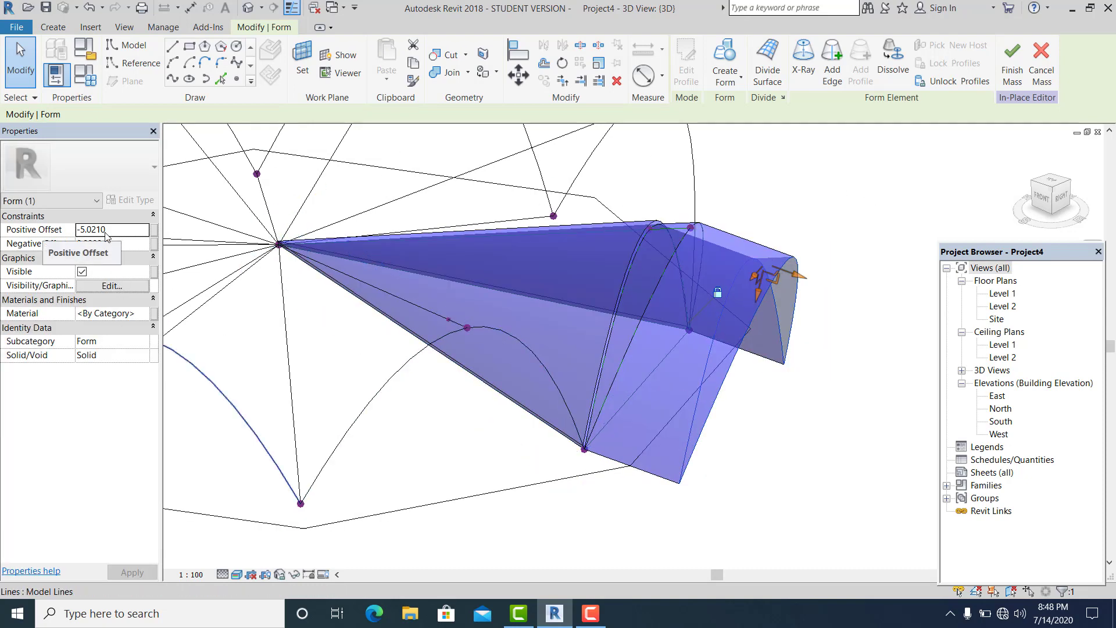
click(155, 236)
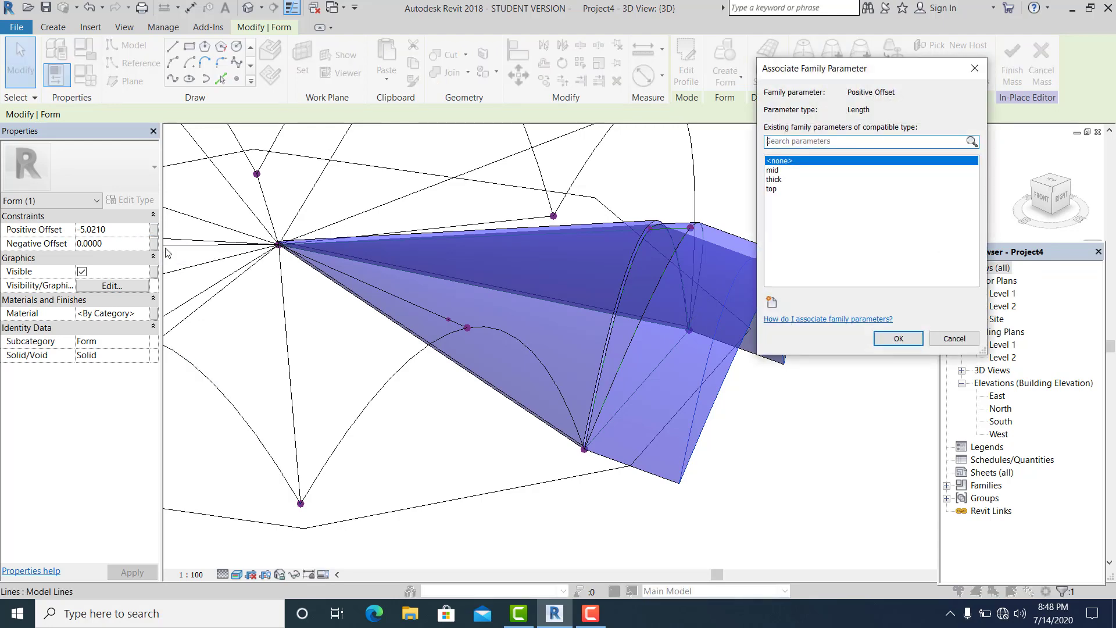
click(772, 301)
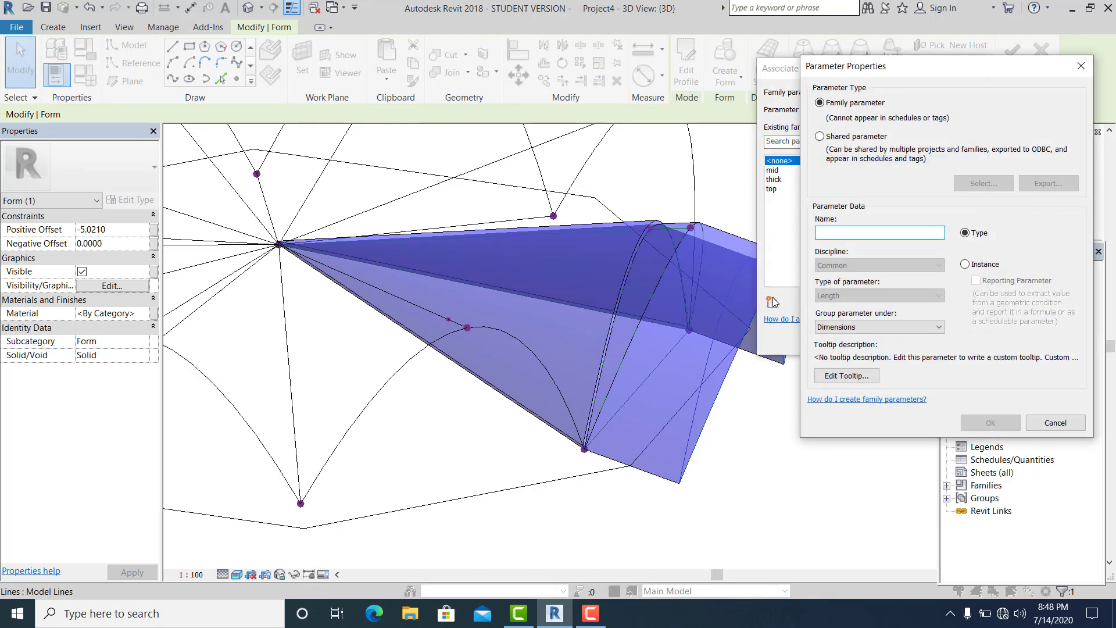
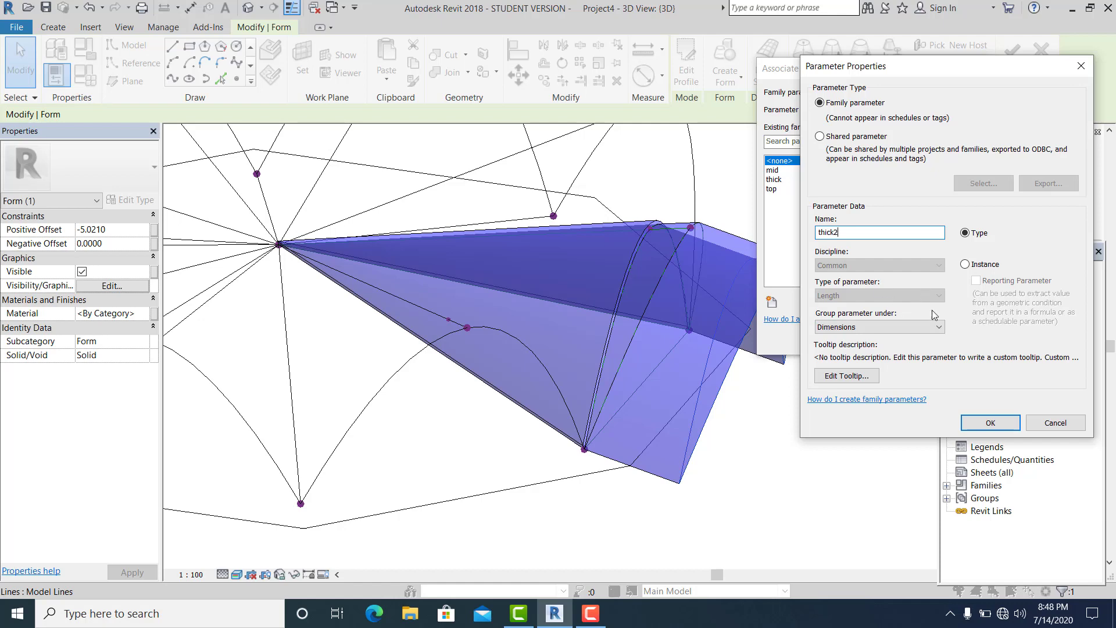
click(990, 423)
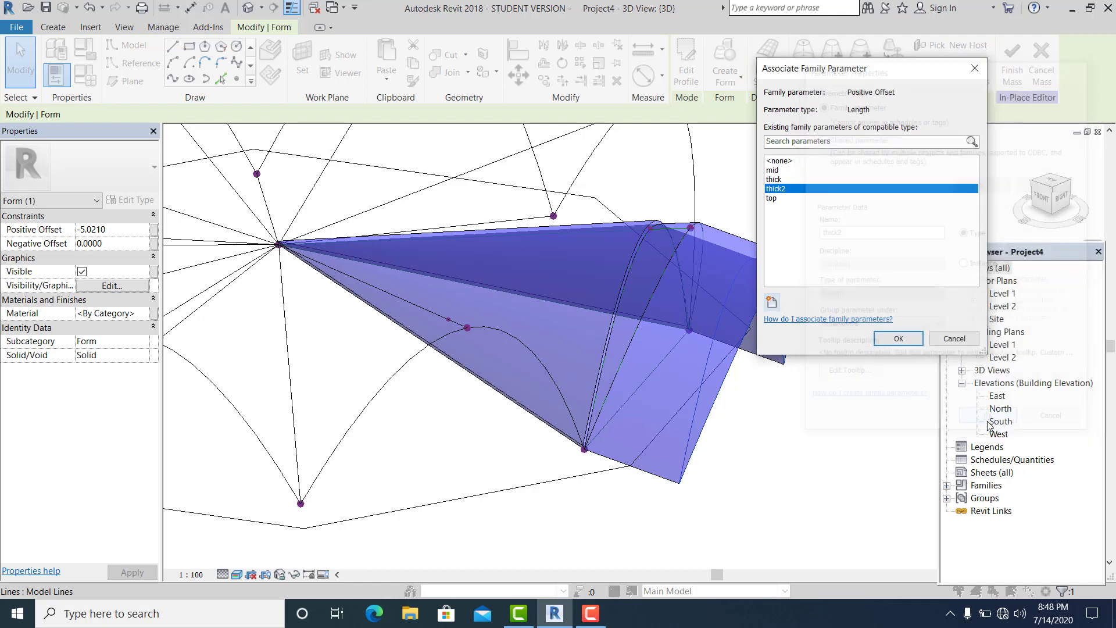
click(898, 339)
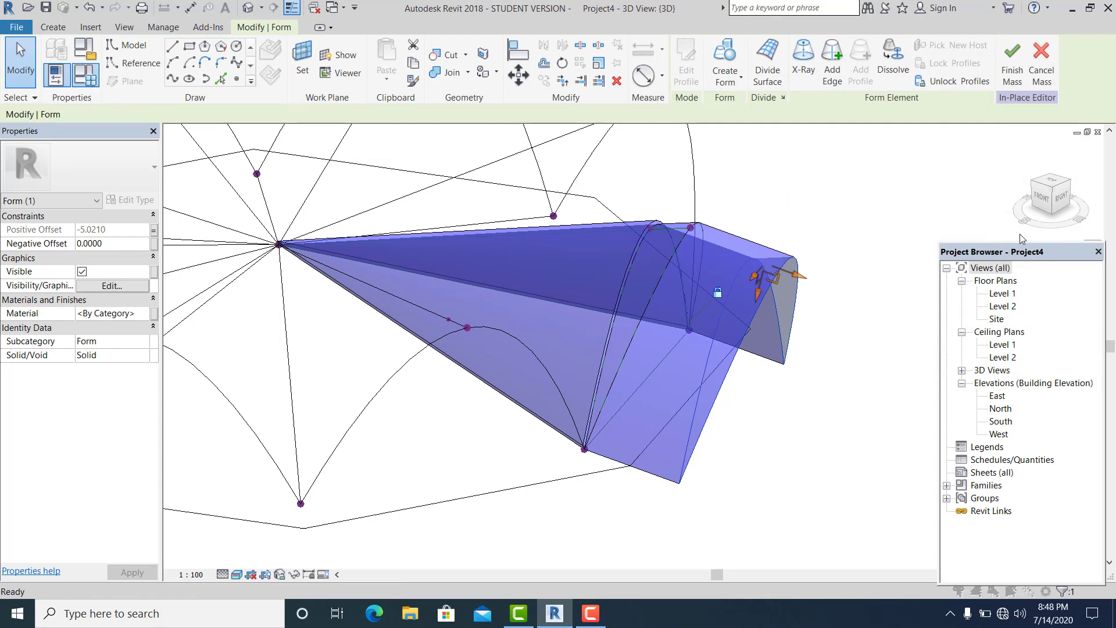
Set the family parameter thick2 to -0.3 and apply it to the rim form.
key(f)
key(t)
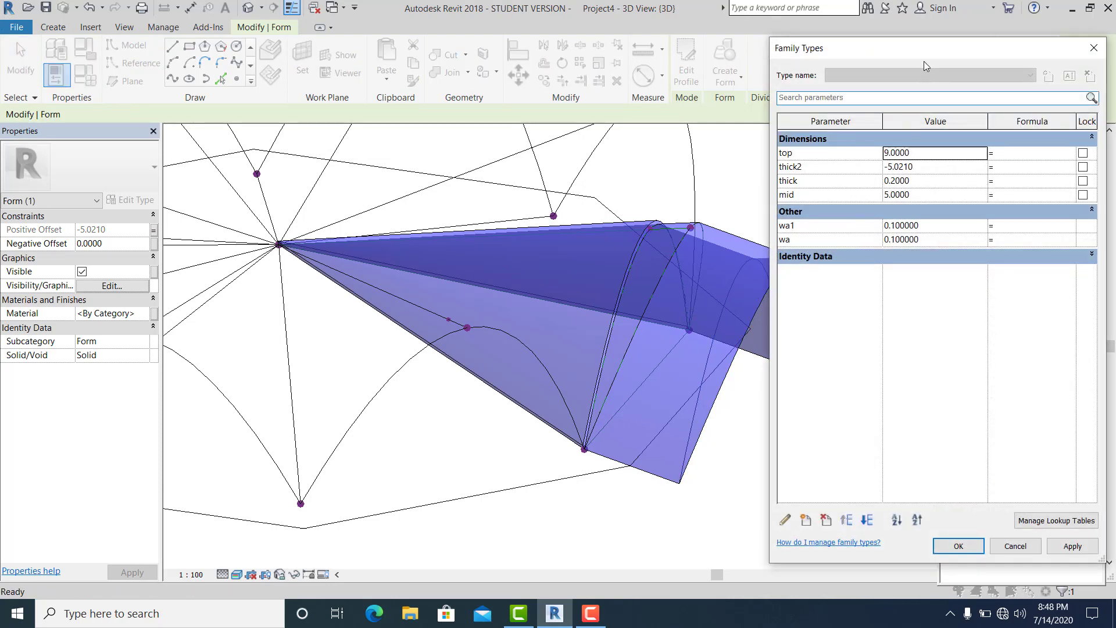
drag(924, 58, 961, 65)
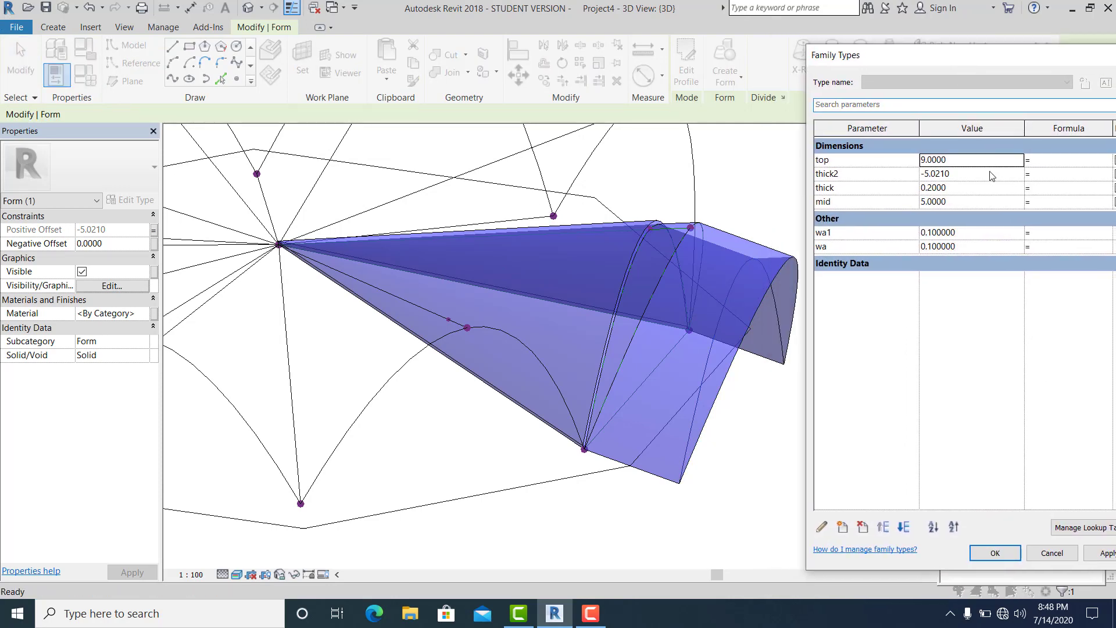
drag(950, 174, 945, 173)
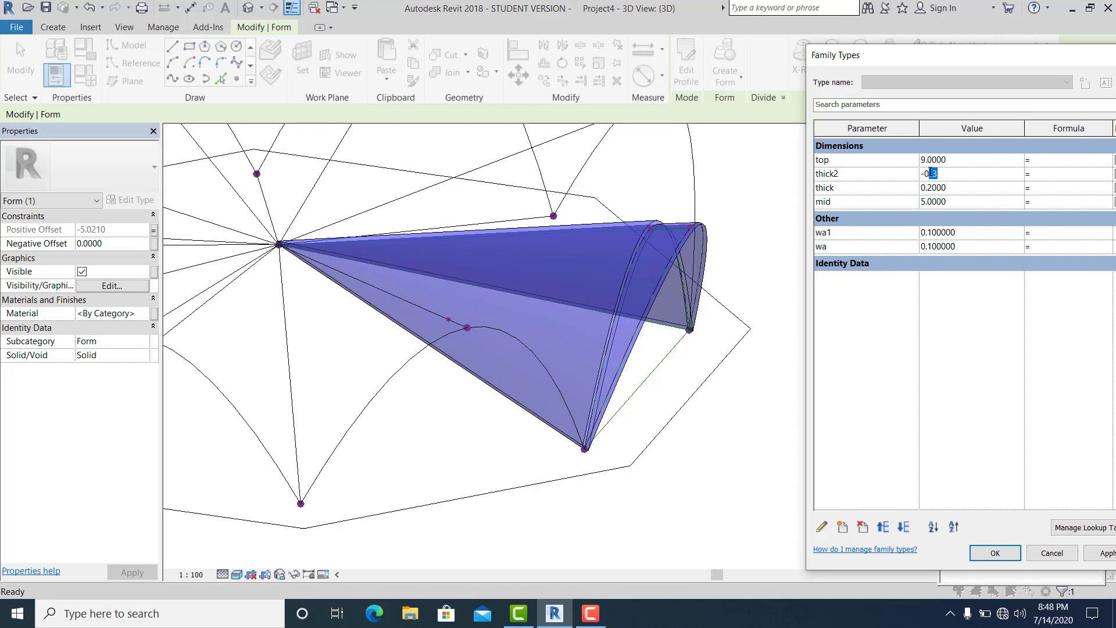
click(1103, 562)
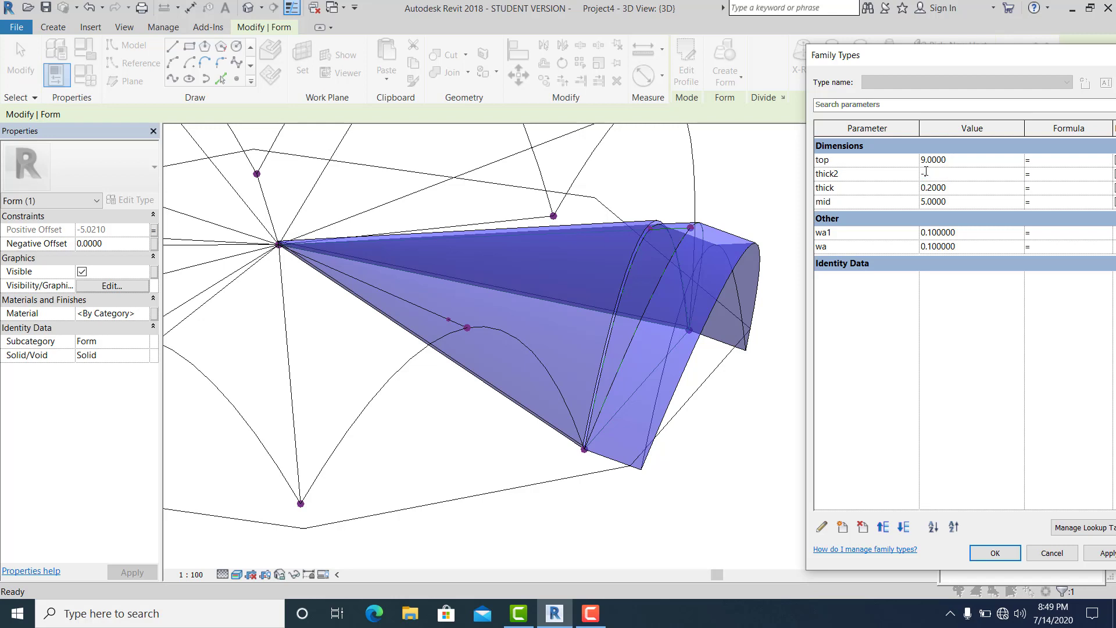
click(1103, 552)
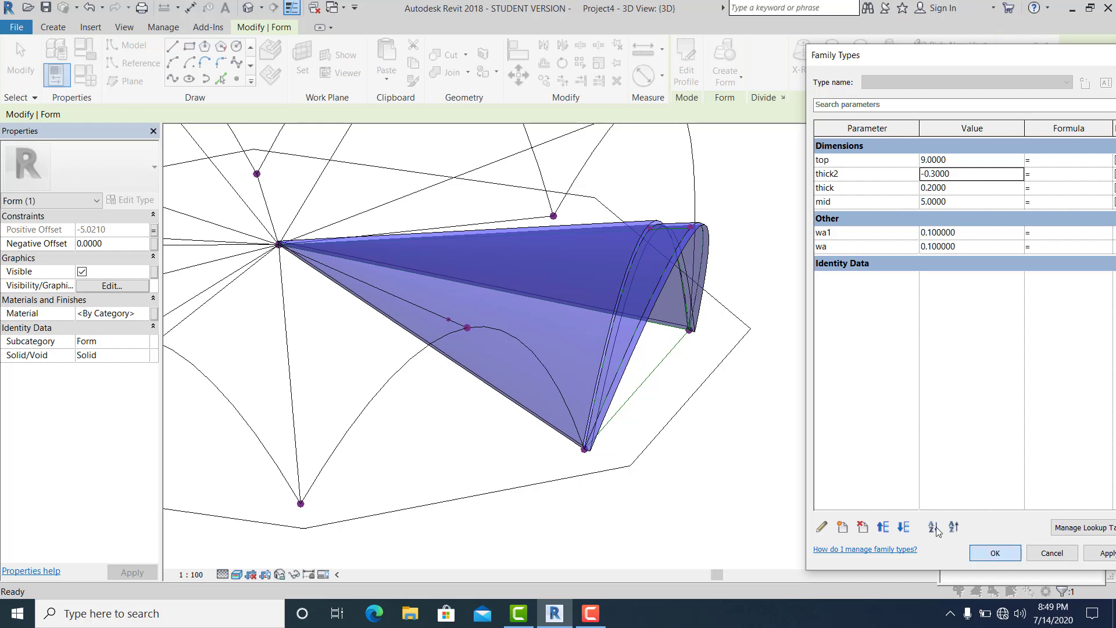
click(996, 553)
click(786, 414)
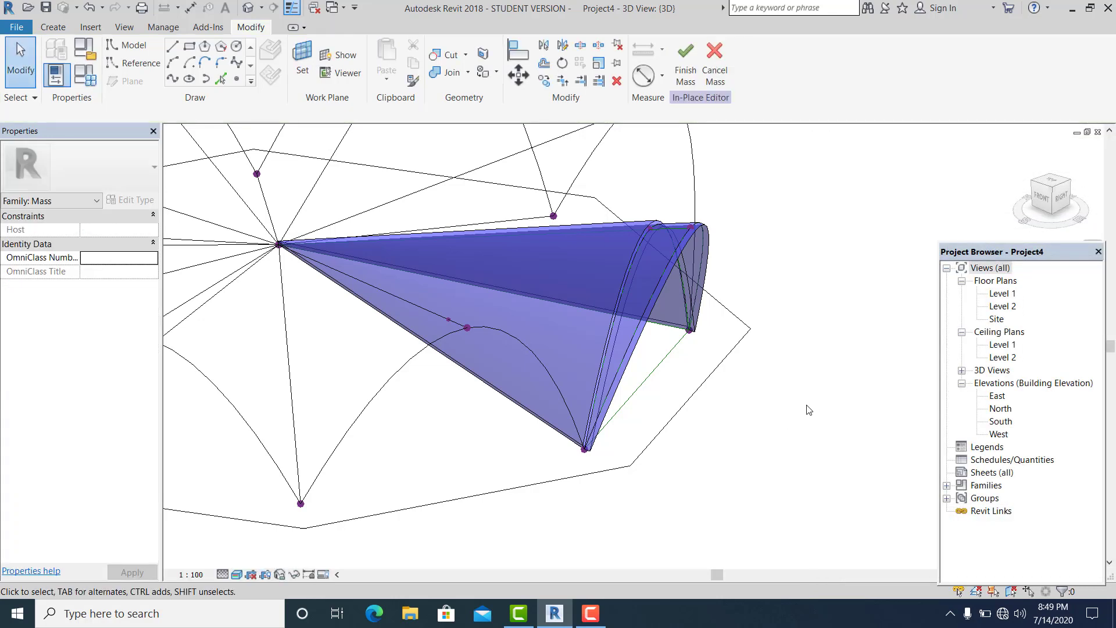
Create a solid form from the inner arched reference line and the straight base reference line, choosing the thickened volume option.
scroll(806, 390, down, 1)
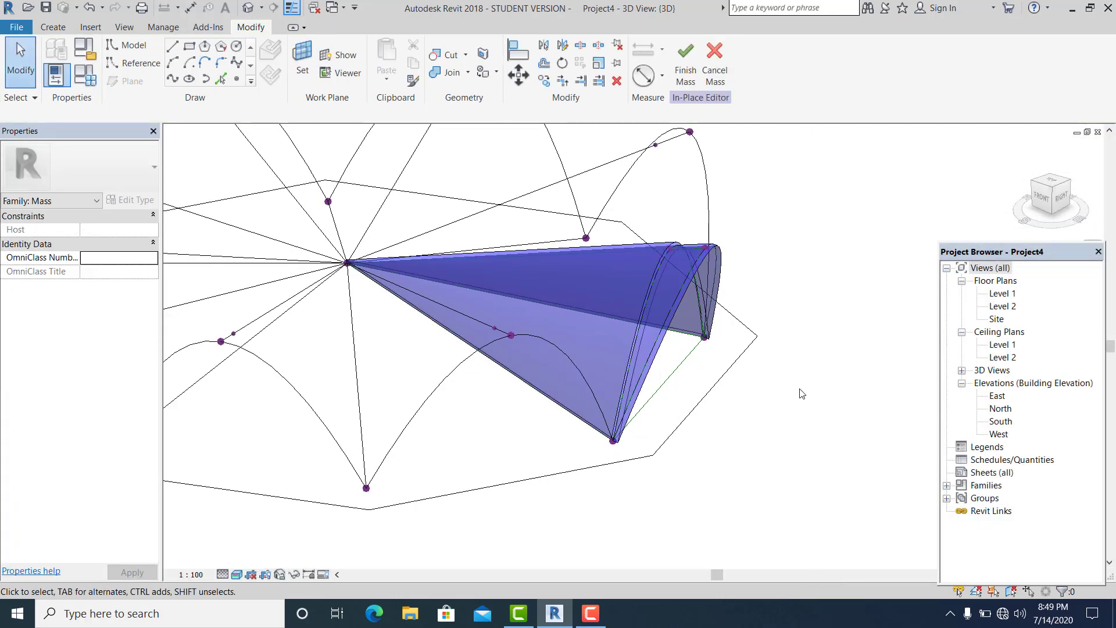
shift+middle_drag(800, 391, 721, 405)
scroll(632, 480, up, 2)
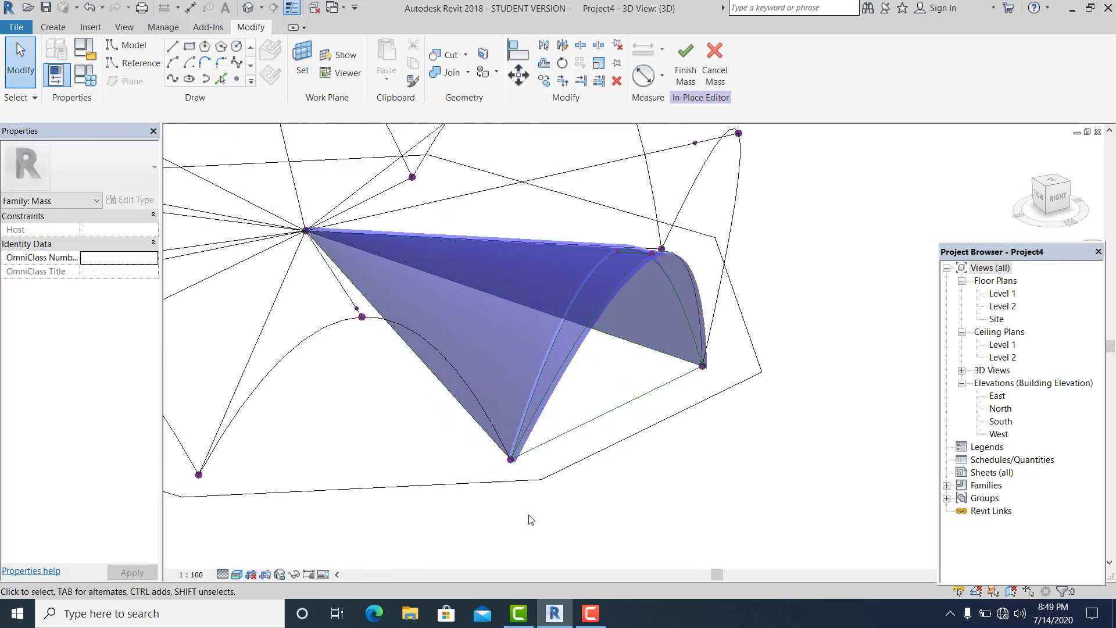
scroll(491, 480, up, 2)
scroll(517, 448, down, 2)
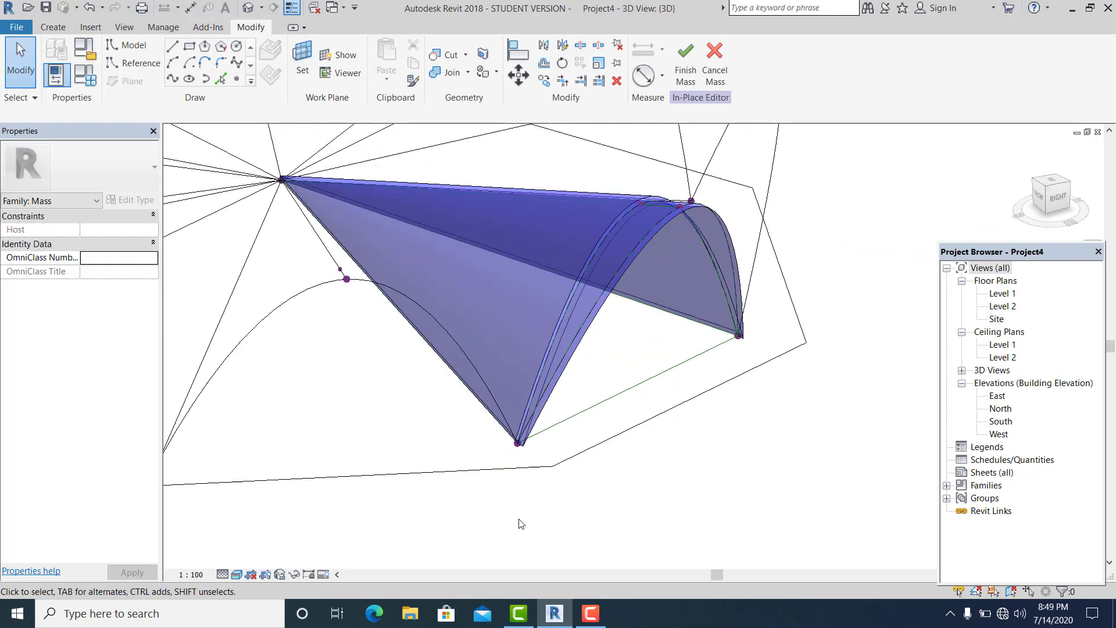
click(668, 361)
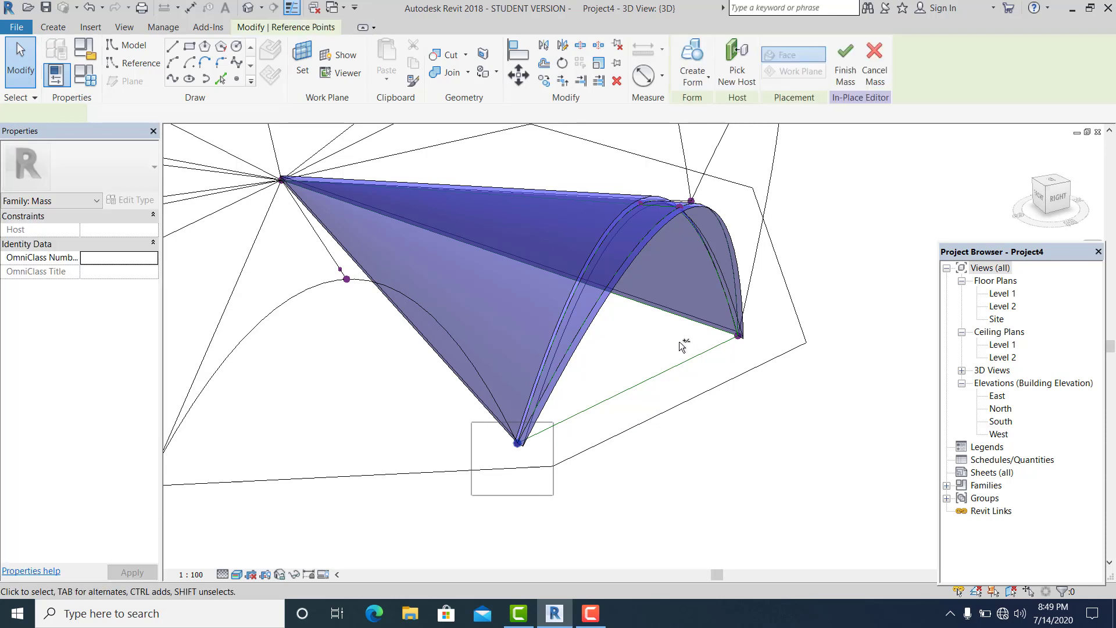
key(Escape)
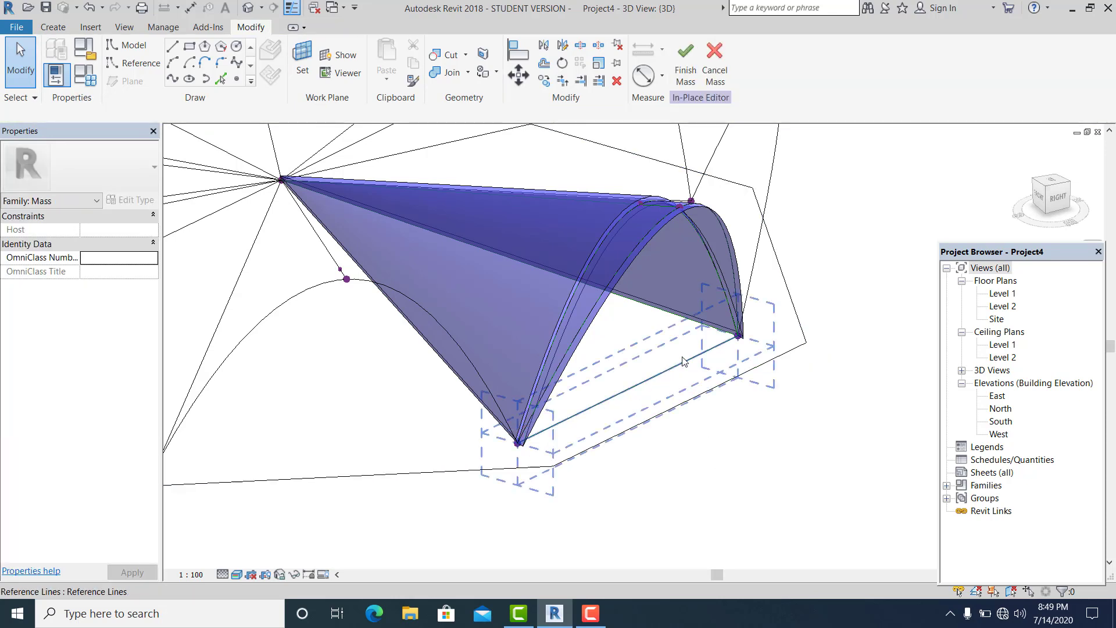
click(684, 360)
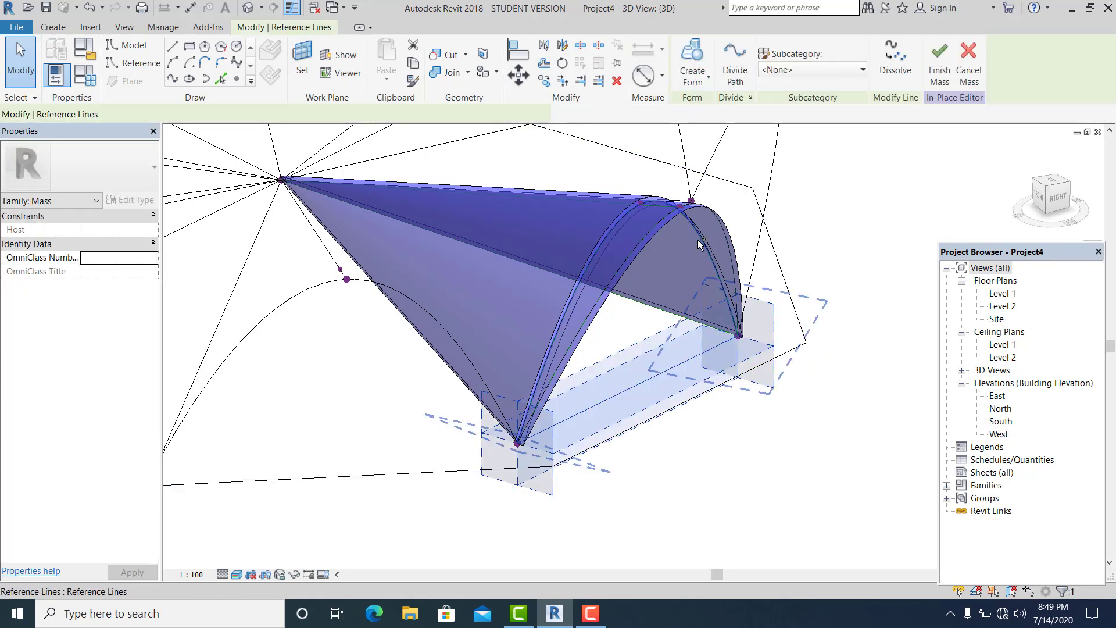
ctrl+click(714, 161)
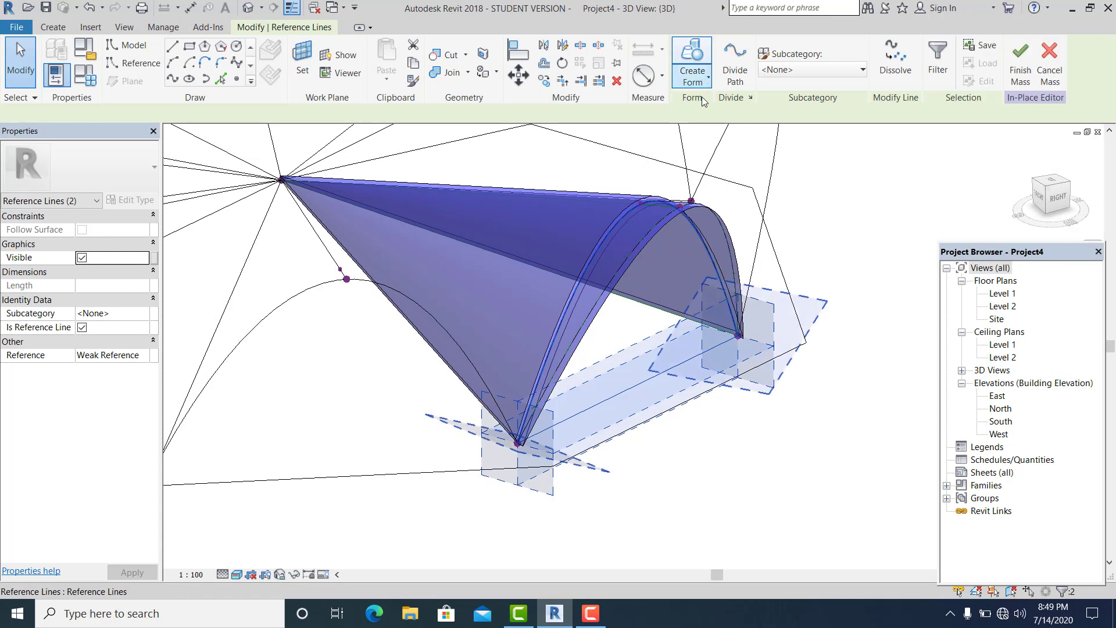
click(713, 108)
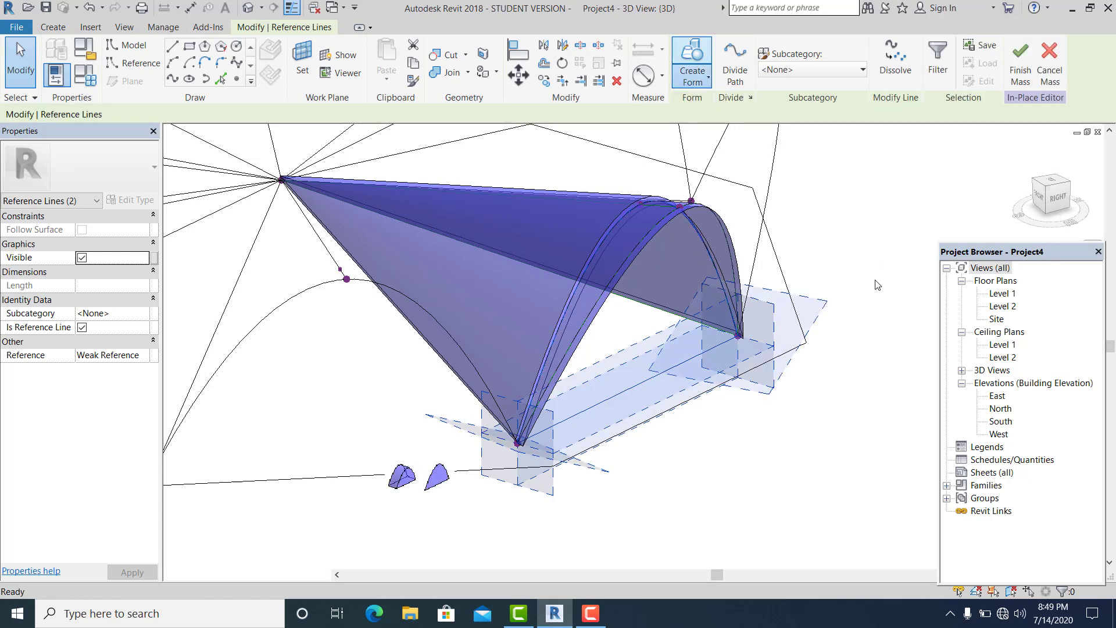
click(390, 472)
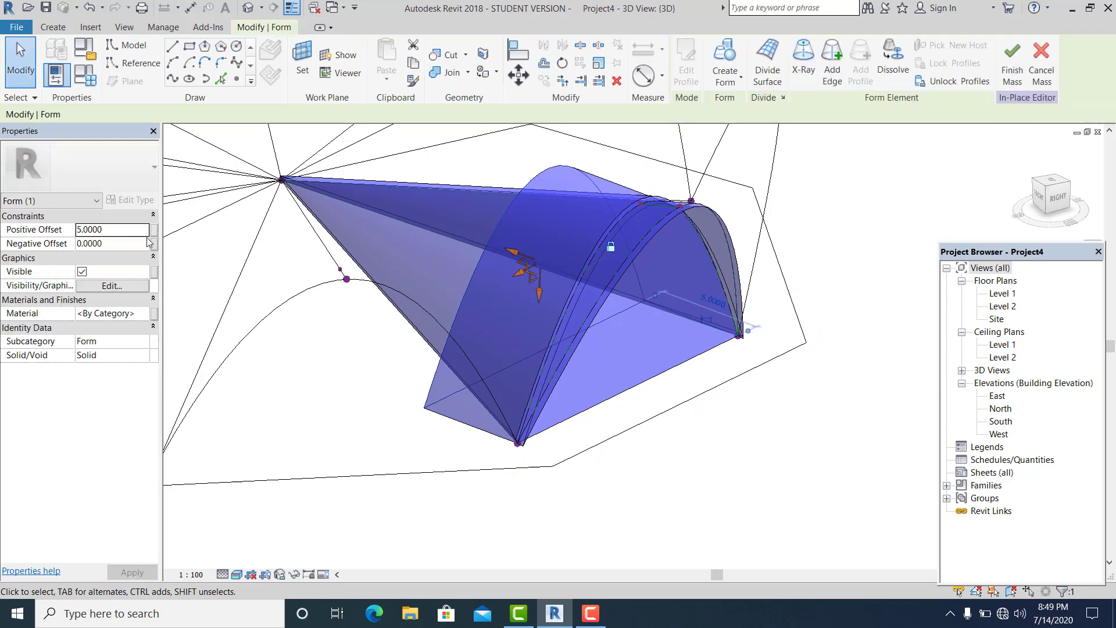
Associate the end-wall form's Positive Offset with the existing family parameter thick.
click(154, 229)
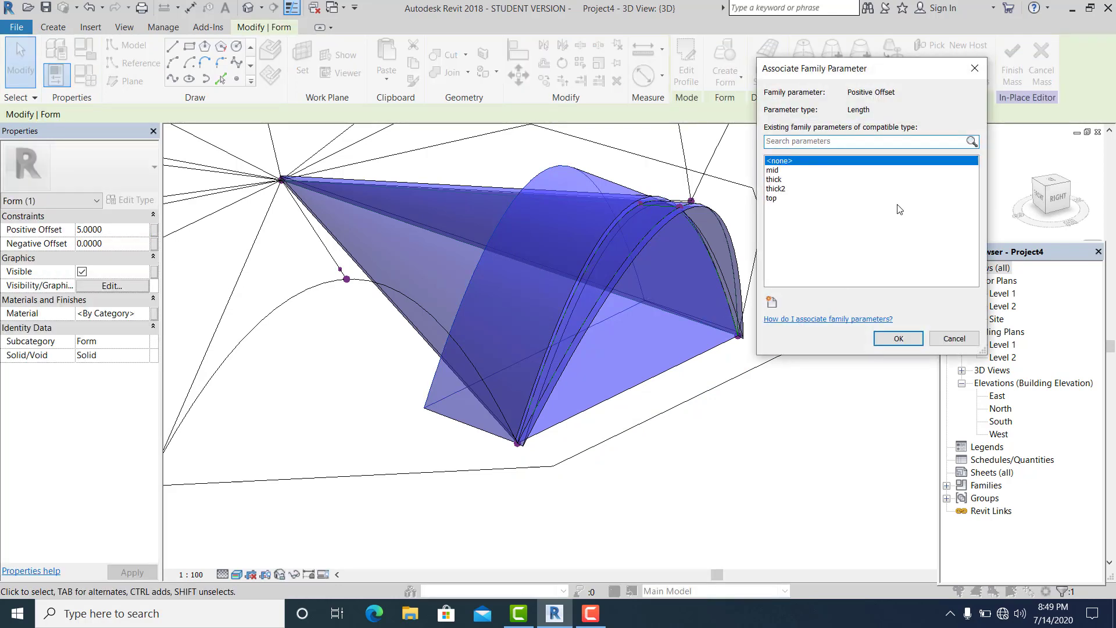
click(777, 179)
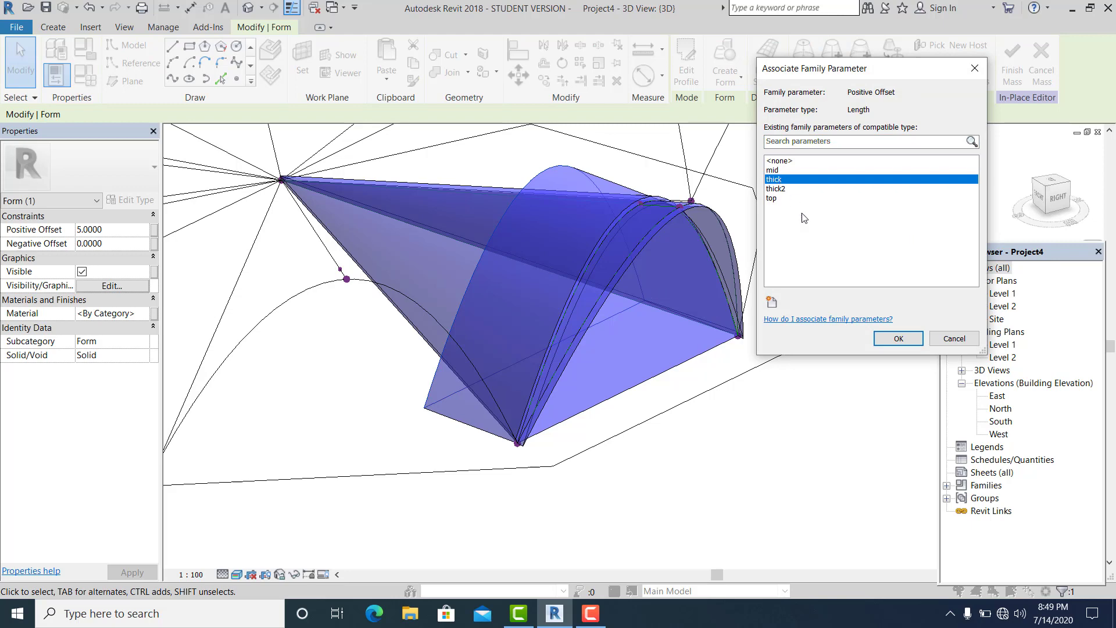
click(898, 339)
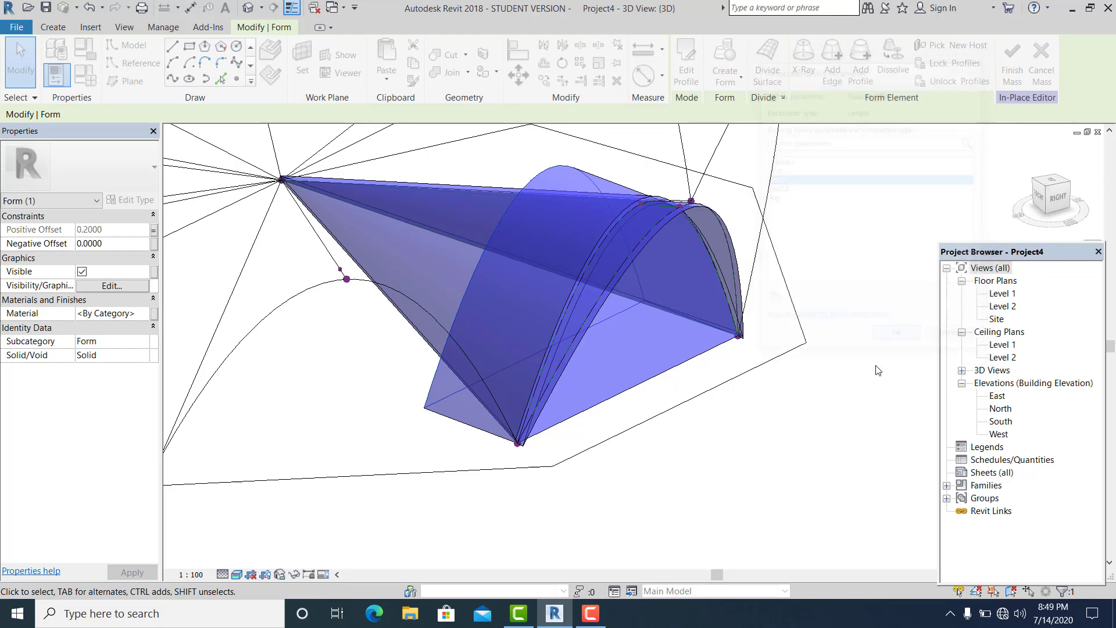
click(762, 456)
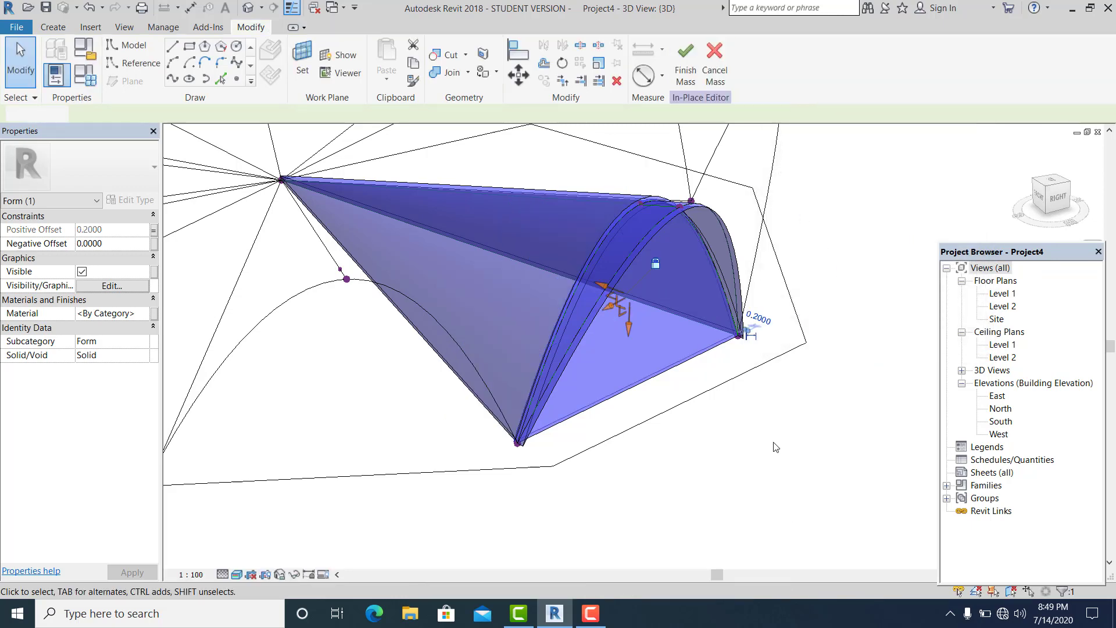
shift+middle_drag(757, 456, 728, 469)
scroll(750, 407, up, 3)
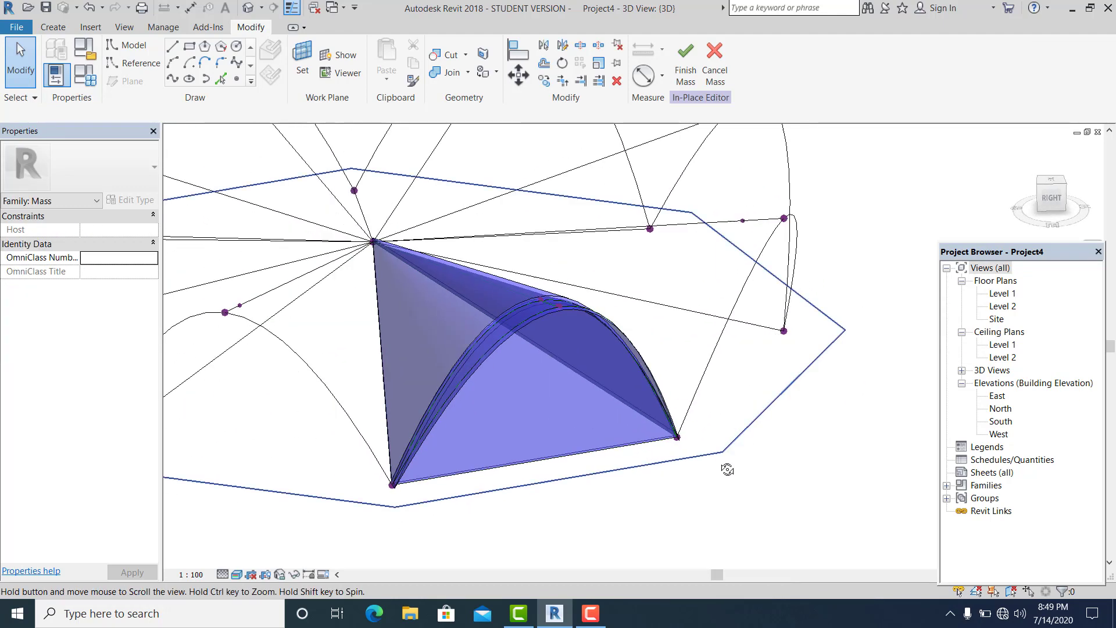
Switch the view to wireframe and draw a spline arch through the next bay's two corner points and its inner crown point.
click(237, 574)
click(271, 487)
shift+middle_drag(639, 459, 581, 476)
scroll(587, 477, up, 1)
click(718, 265)
ctrl+drag(772, 332, 803, 363)
ctrl+drag(608, 462, 641, 495)
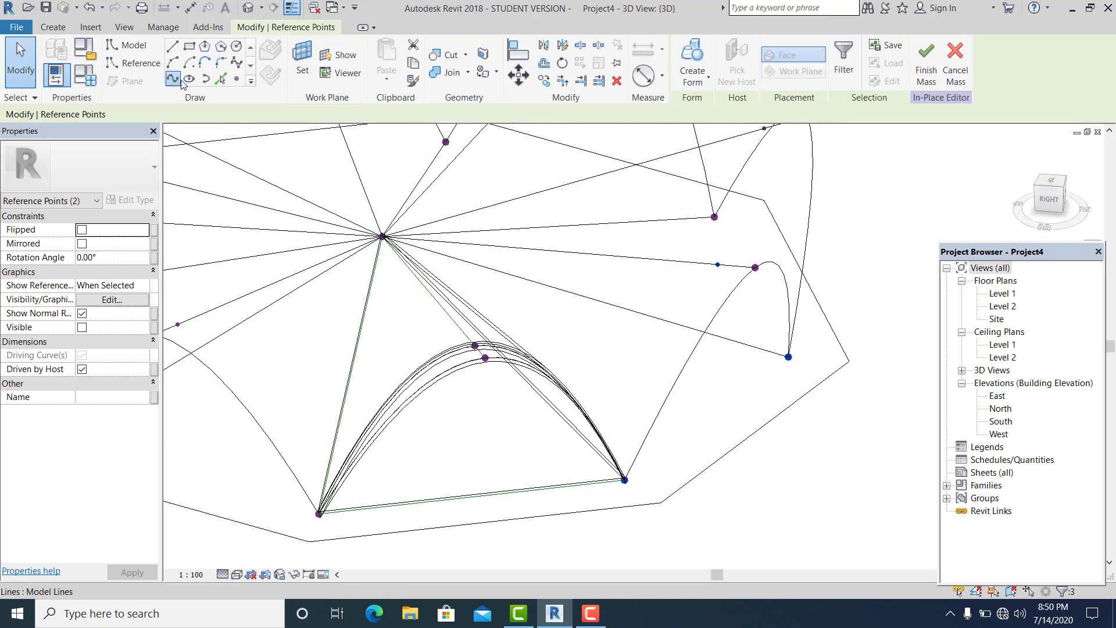
click(173, 79)
shift+middle_drag(755, 382, 705, 455)
click(705, 456)
Draw a straight base line between the two outer corner points of the same bay.
drag(646, 464, 680, 496)
ctrl+drag(804, 291, 836, 323)
click(173, 79)
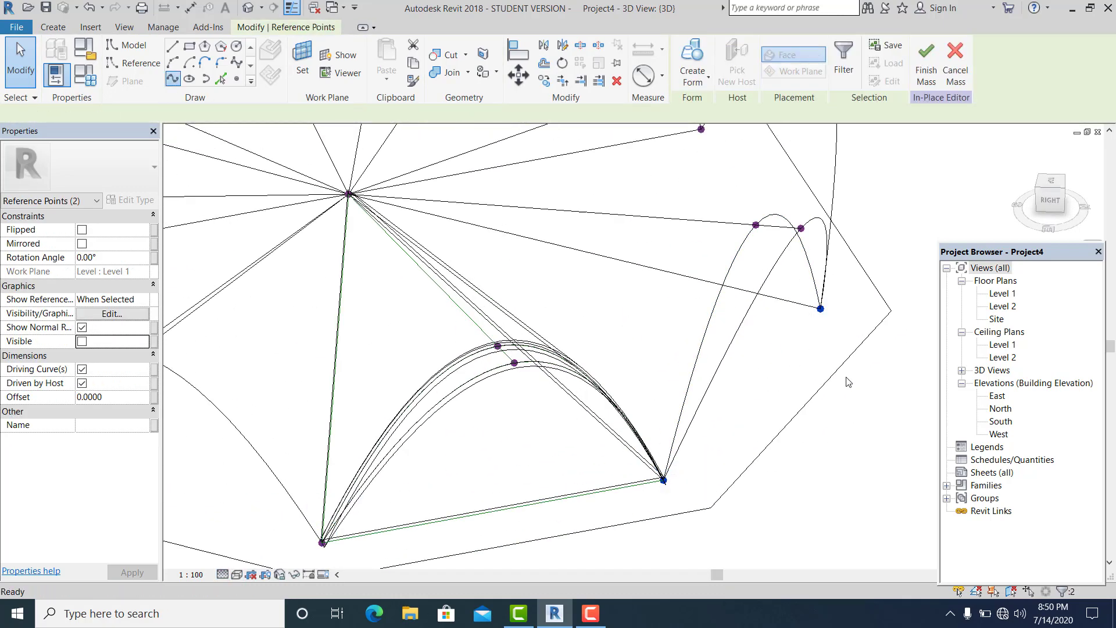
click(847, 380)
scroll(697, 264, down, 2)
Convert the bay's side spoke and inner arch to reference lines.
click(675, 271)
ctrl+click(728, 255)
click(81, 342)
click(82, 342)
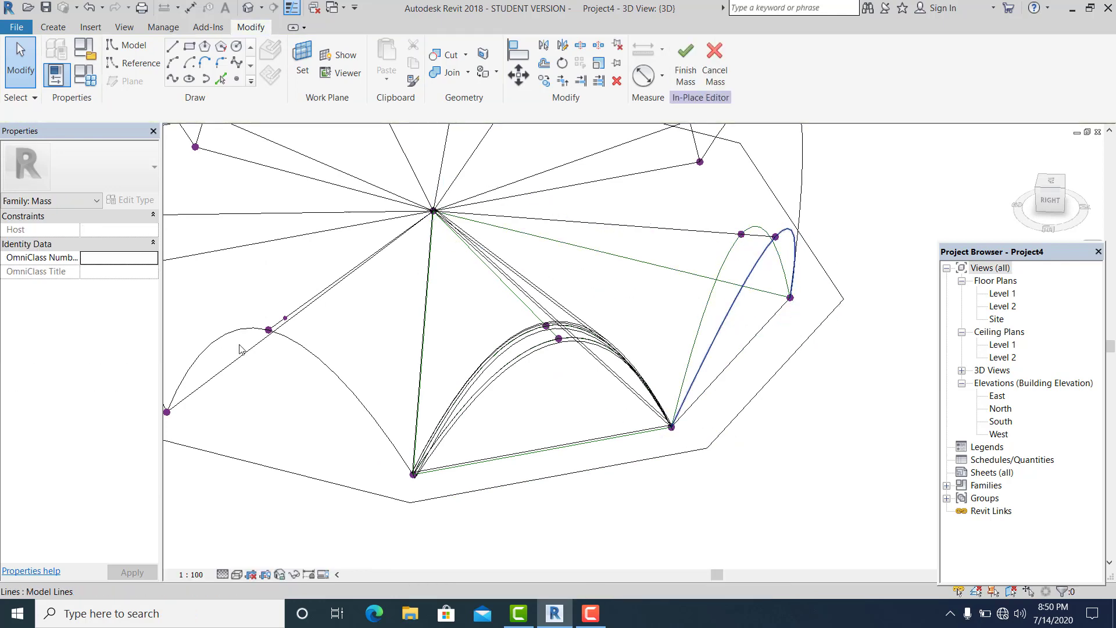
Create the bay's solid shell form from its reference lines and associate its Positive Offset with the parameter thick.
shift+middle_drag(760, 429, 673, 337)
click(693, 76)
click(701, 112)
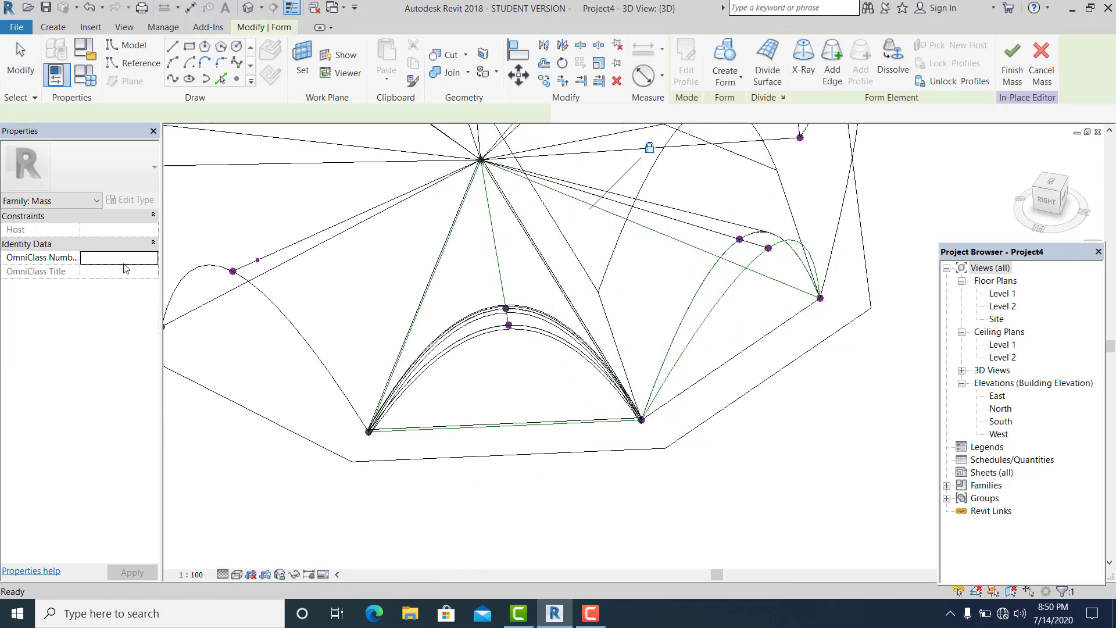
click(155, 230)
click(778, 187)
click(899, 339)
shift+middle_drag(860, 372, 879, 356)
click(879, 356)
Create a solid rim form from the bay's inner and outer arches and associate its Positive Offset with thick2.
click(667, 288)
ctrl+click(694, 290)
click(693, 76)
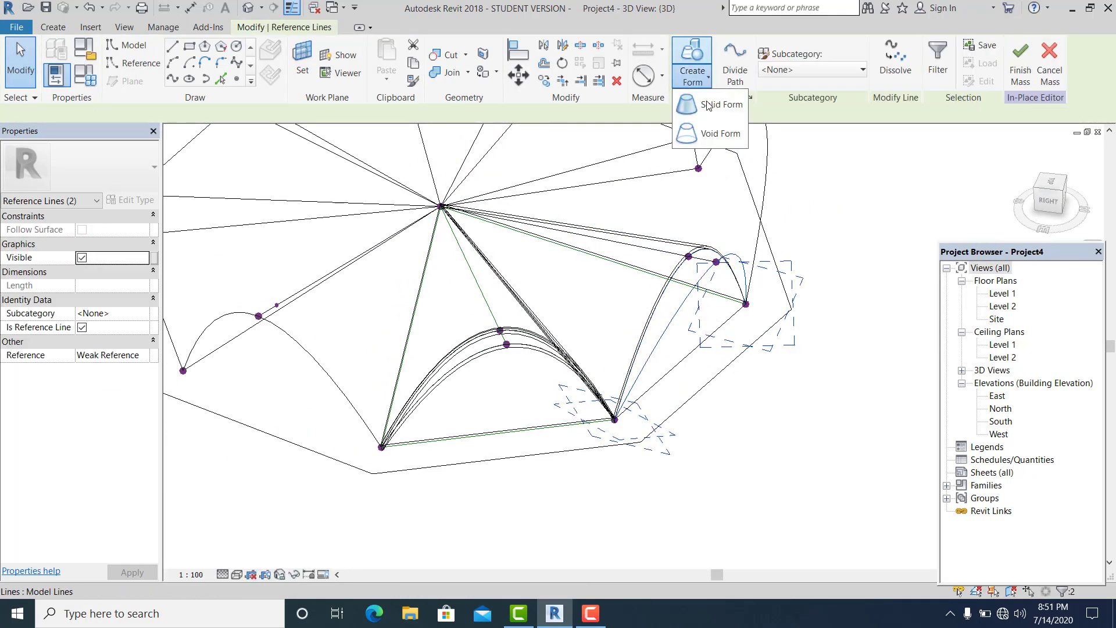
click(708, 106)
click(154, 230)
click(778, 188)
click(899, 339)
click(859, 257)
Delete the outer polygon lines surrounding the mass.
shift+middle_drag(859, 256, 808, 250)
click(812, 308)
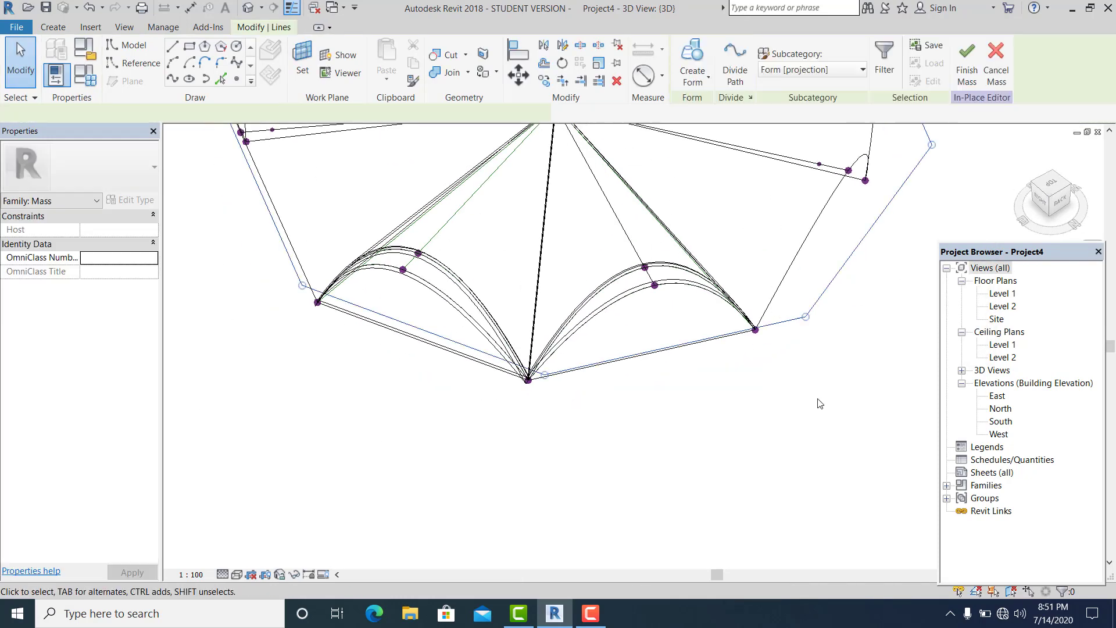
key(Delete)
Draw a spline arch through the three reference points of the next open bay.
shift+middle_drag(756, 433, 708, 442)
click(679, 388)
ctrl+click(727, 263)
ctrl+click(762, 275)
click(173, 79)
shift+middle_drag(747, 369, 731, 355)
scroll(731, 355, up, 1)
click(731, 356)
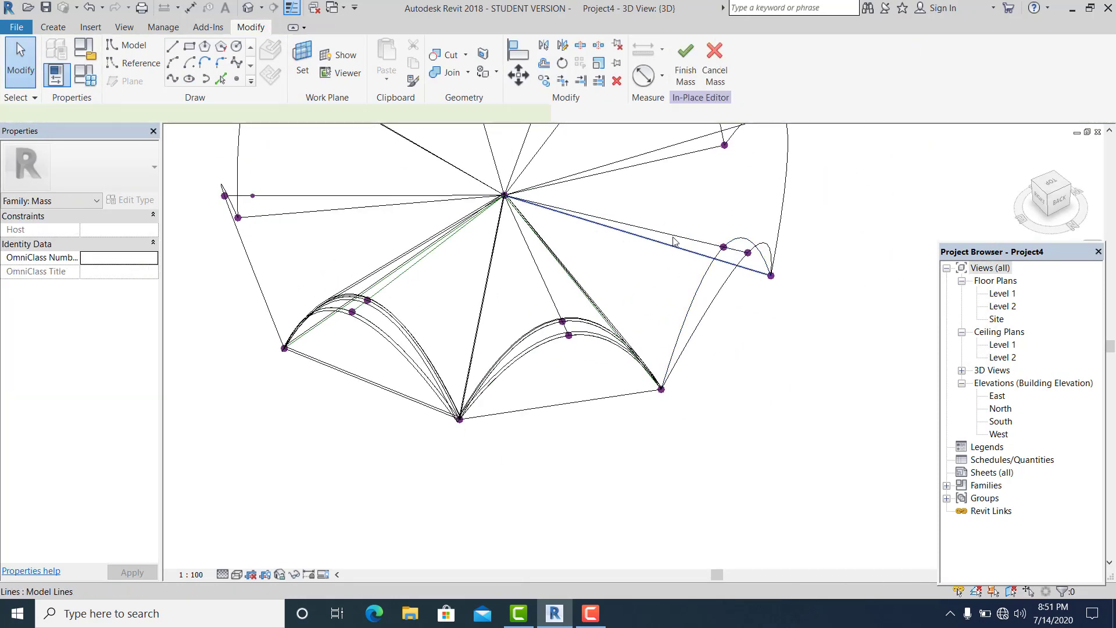
Convert the open bay's inner and outer arches to reference lines.
click(696, 288)
ctrl+click(721, 295)
click(82, 342)
click(720, 351)
Create a solid form from the bay's inner arch and its two side spokes.
click(683, 249)
click(693, 76)
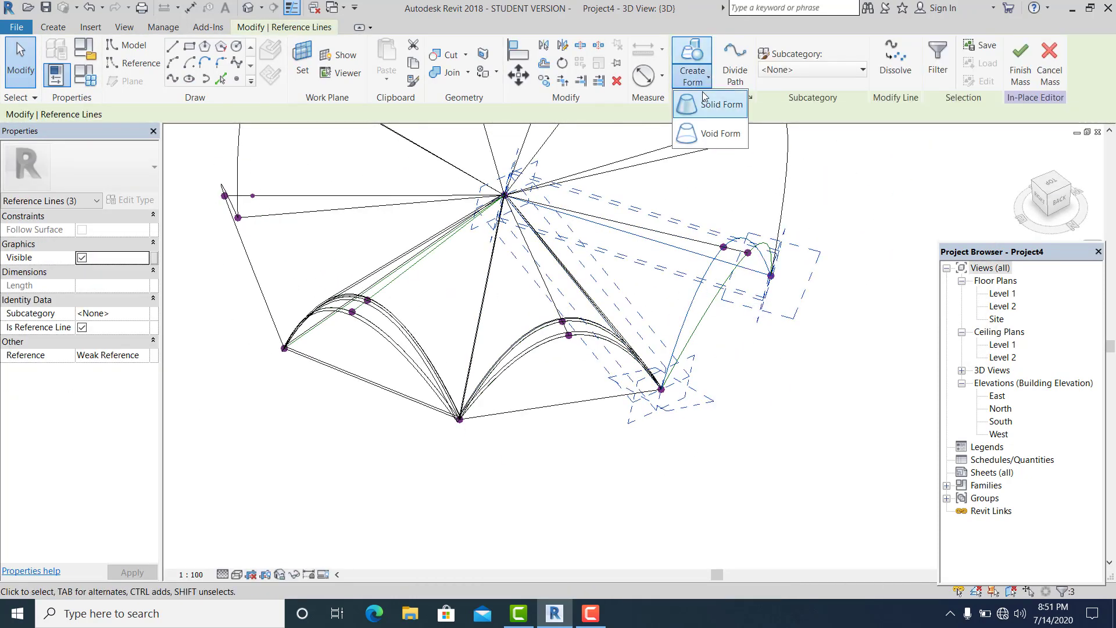
click(721, 107)
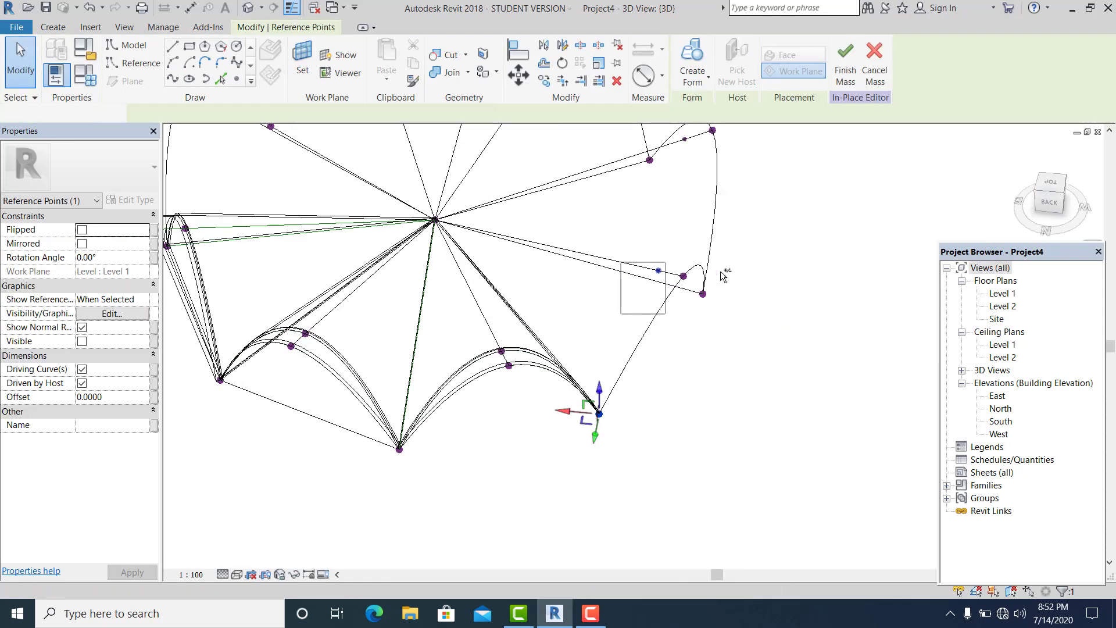
Continue around the mass with a shell form tied to parameter thick and a solid rim form between the bay's two arches.
ctrl+click(639, 276)
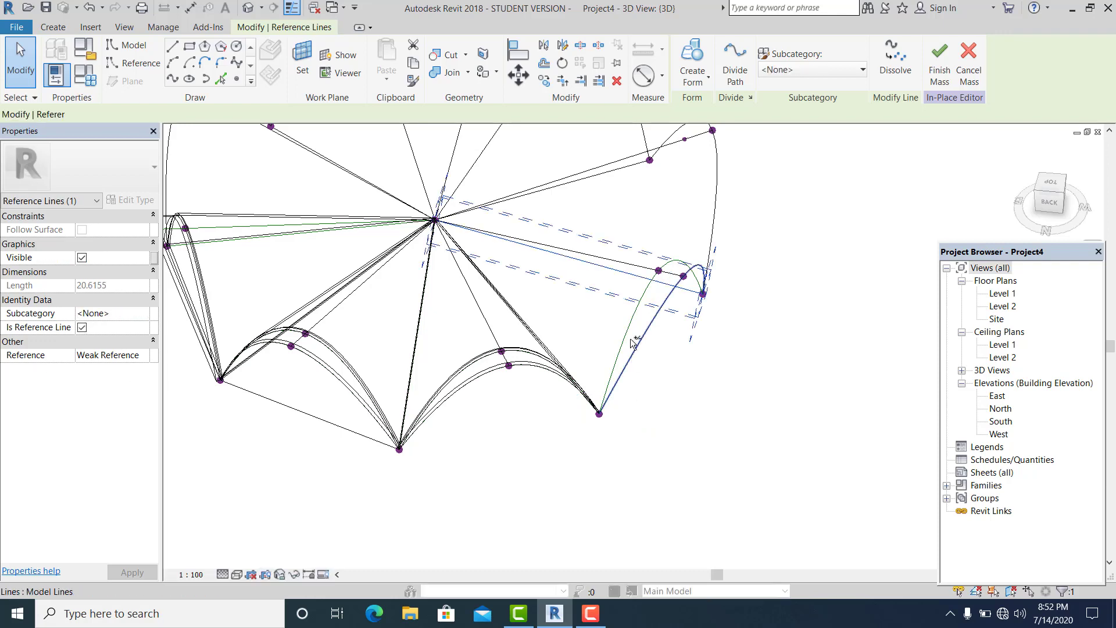
ctrl+click(564, 373)
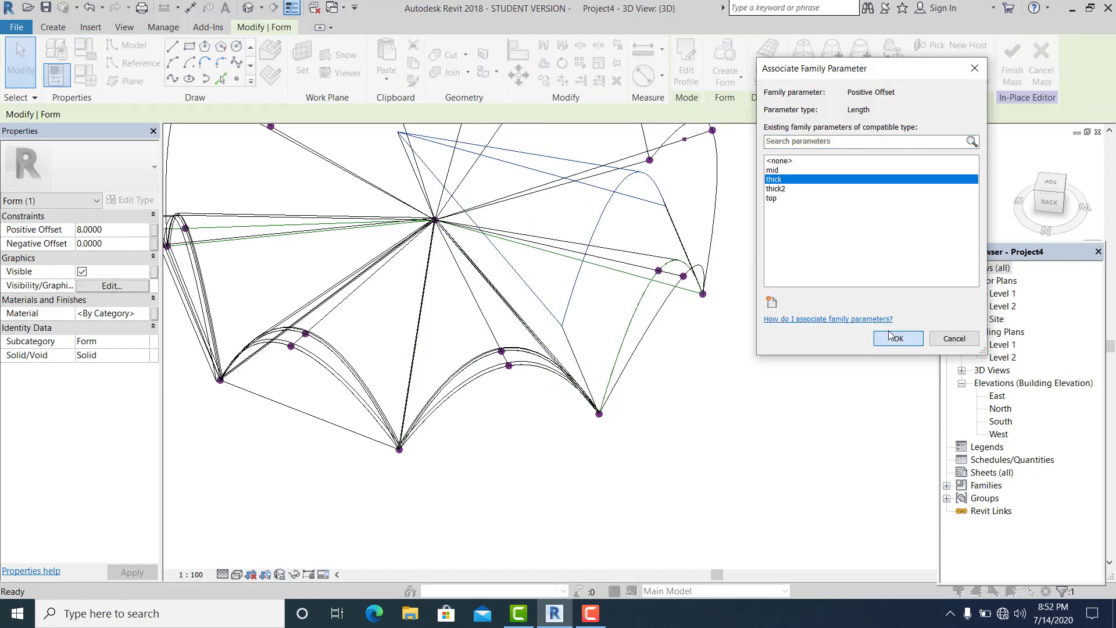
click(640, 314)
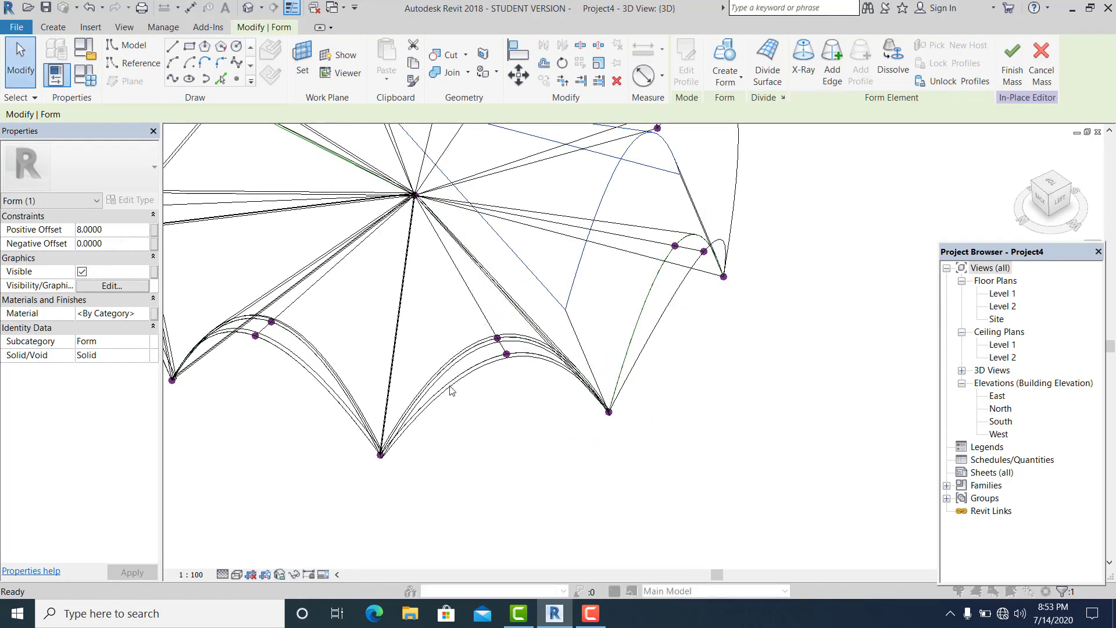
click(693, 72)
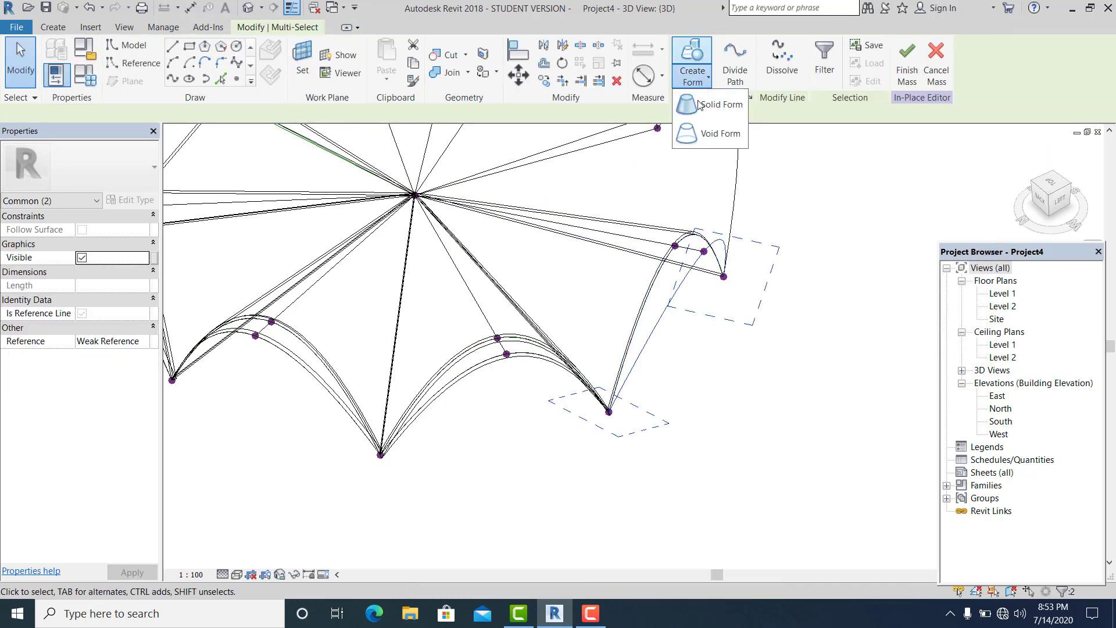
click(699, 104)
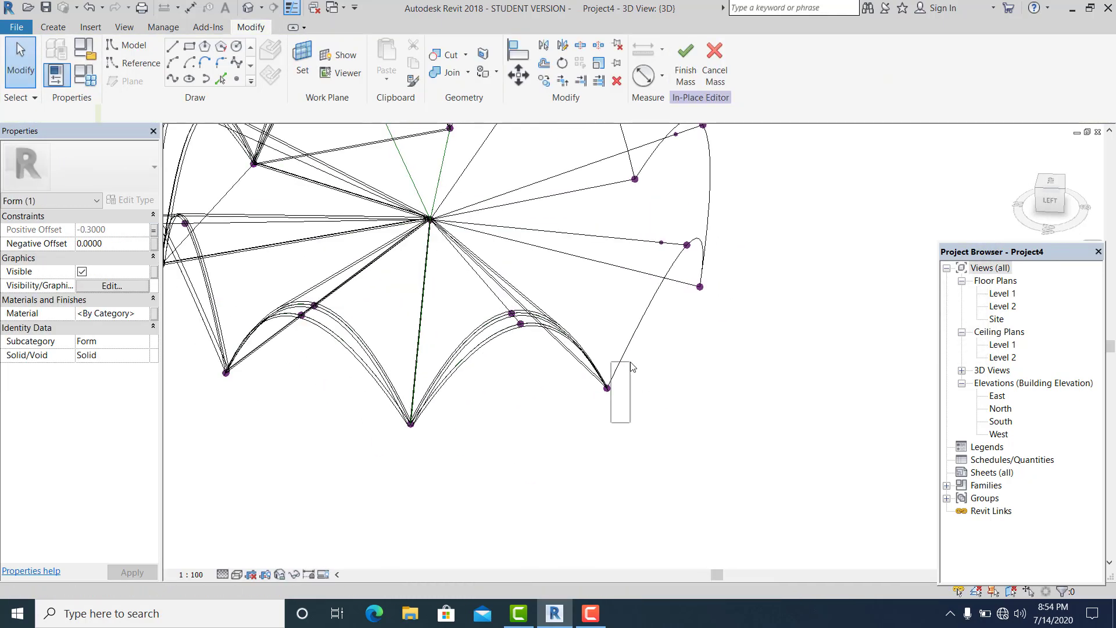
Draw the inner spline arch of the following bay through its two corner points and inner crown point.
drag(633, 367, 594, 372)
ctrl+drag(645, 254, 675, 229)
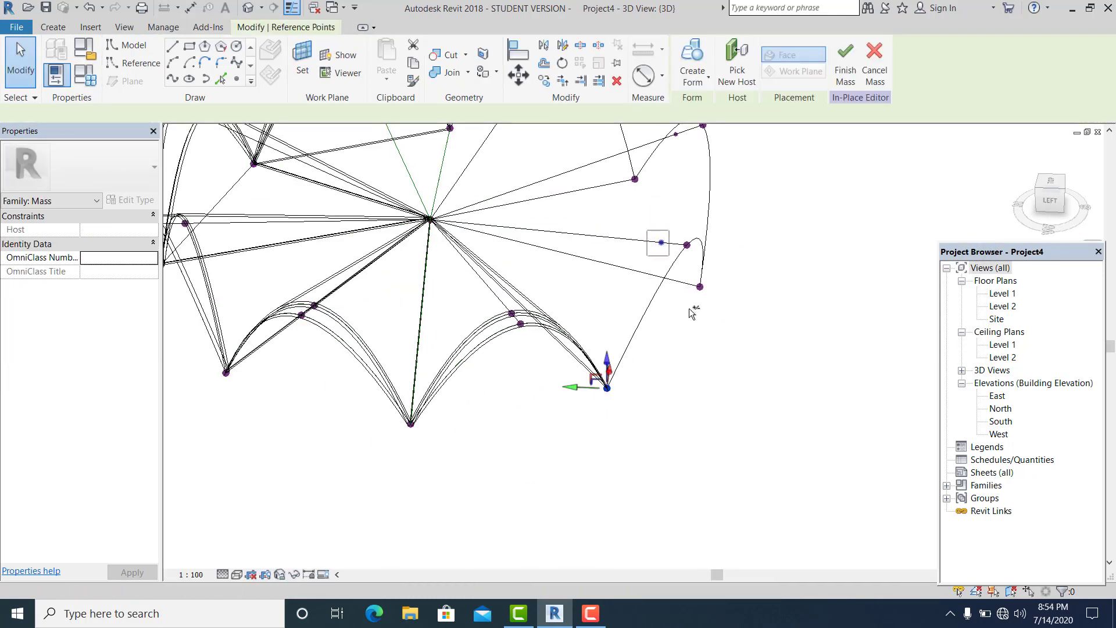
ctrl+drag(686, 312, 713, 272)
click(172, 80)
Create this bay's shell form from the inner arch and spokes, with its Positive Offset associated with thick.
click(609, 264)
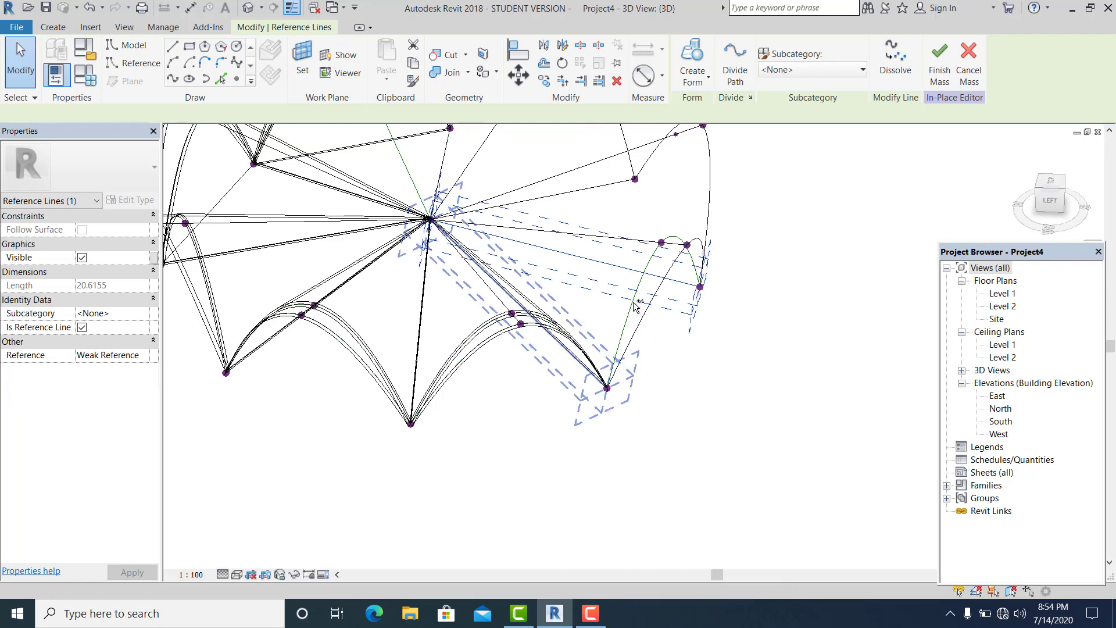
click(491, 135)
click(899, 338)
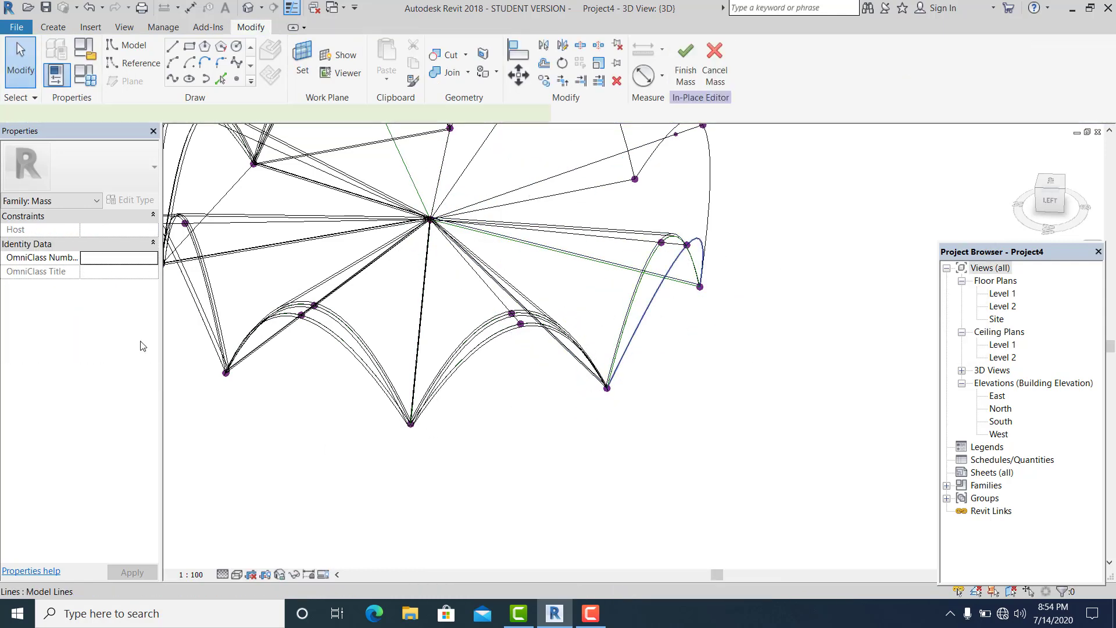
key(Escape)
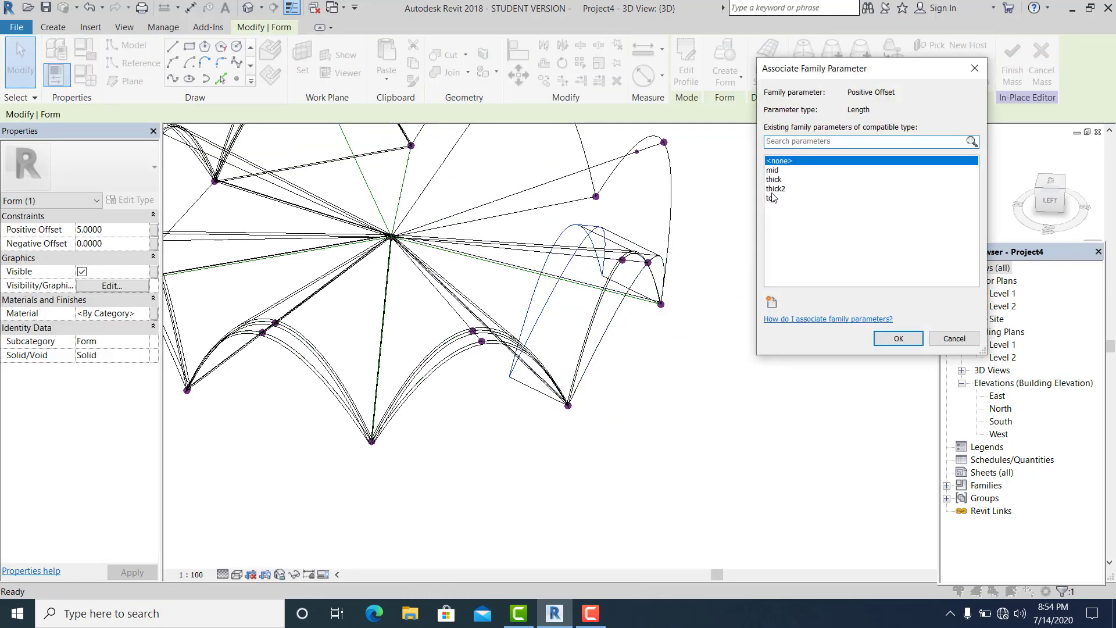
Draw a spline arch through the next bay's corner and inner crown points and convert its boundary lines to reference lines.
drag(583, 456, 557, 385)
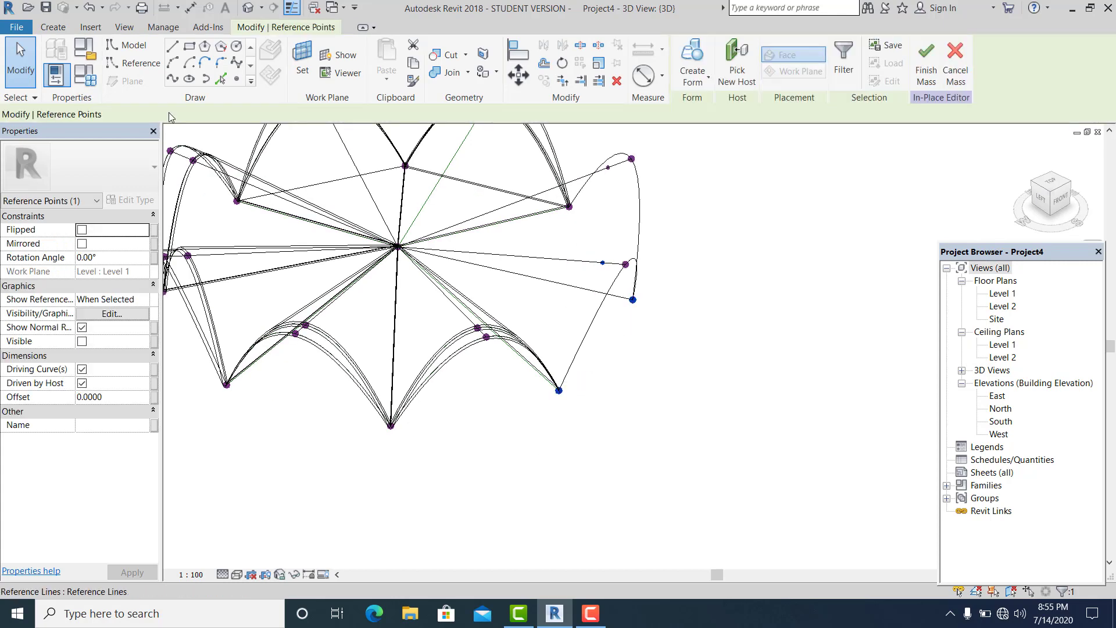
click(172, 79)
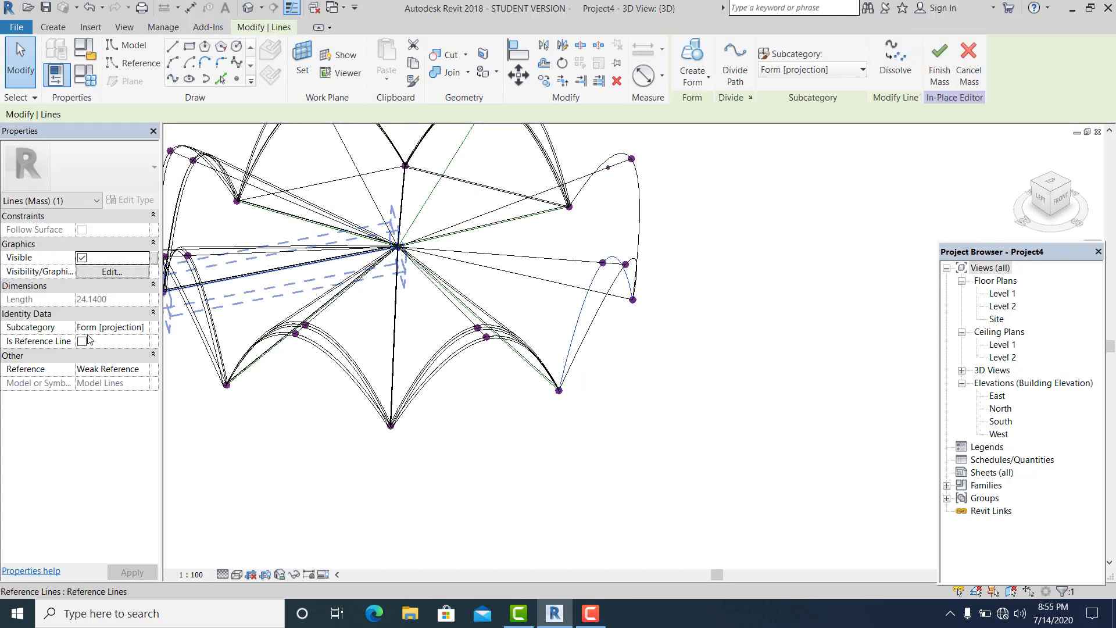
click(82, 341)
click(526, 276)
click(82, 341)
key(Escape)
Create a solid shell form from the new arch and its spokes and associate its Positive Offset with thick.
click(533, 279)
ctrl+click(517, 353)
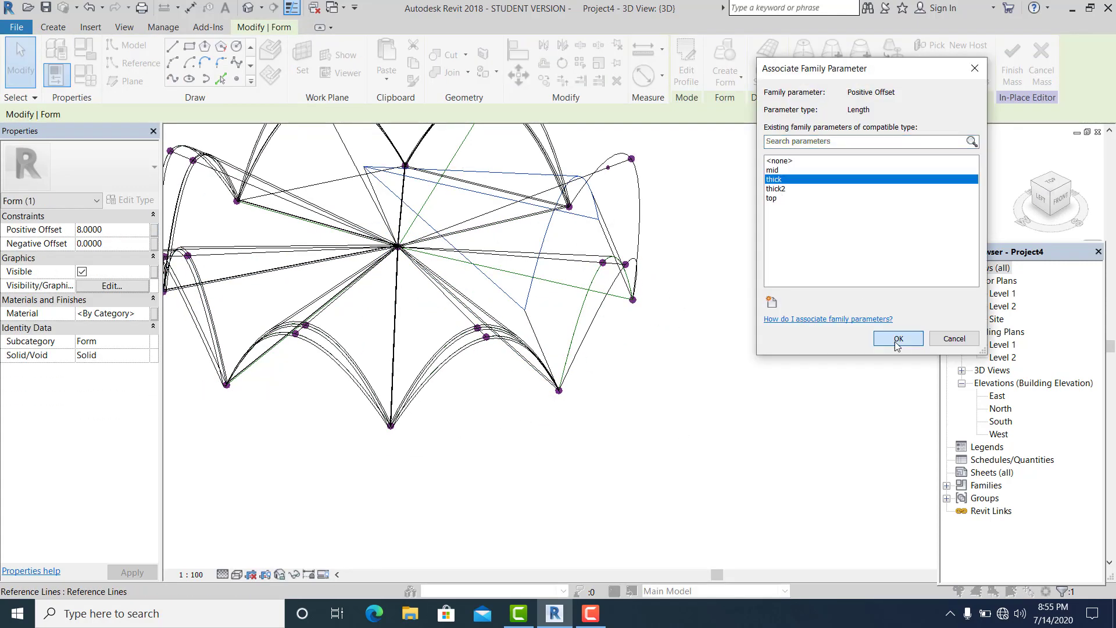
click(954, 334)
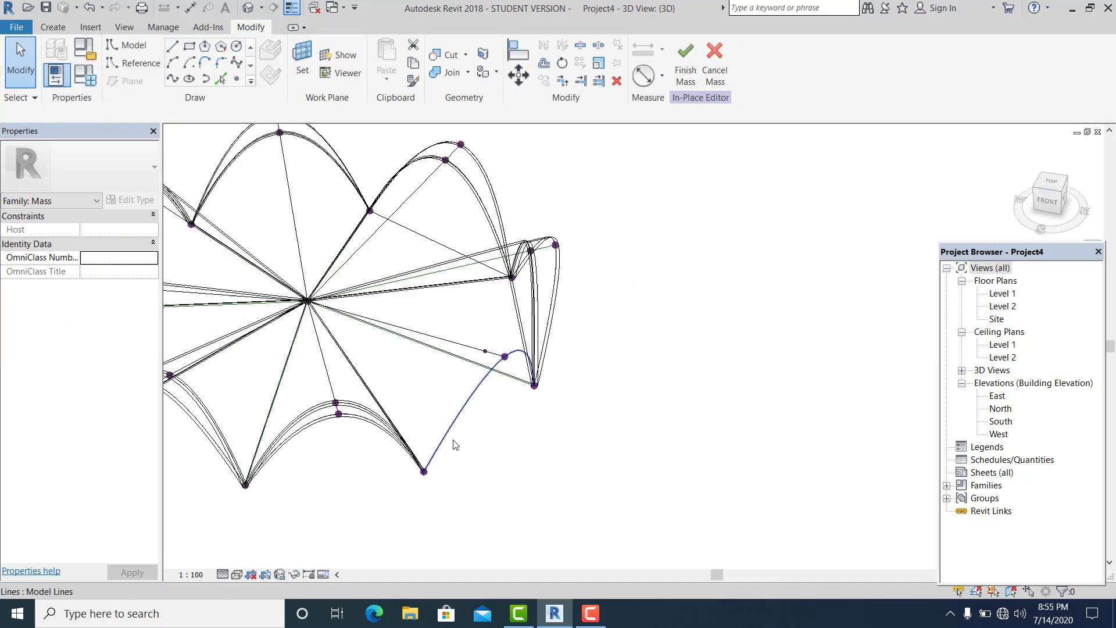
Create the last open bay's solid shell form from its inner arch and spokes.
click(467, 366)
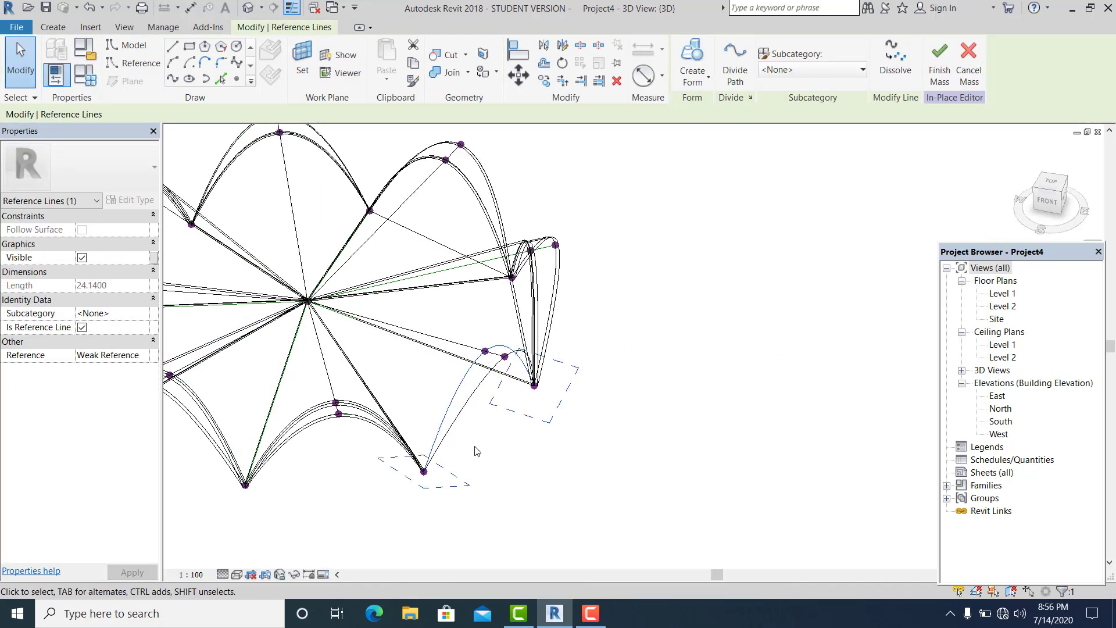
click(692, 70)
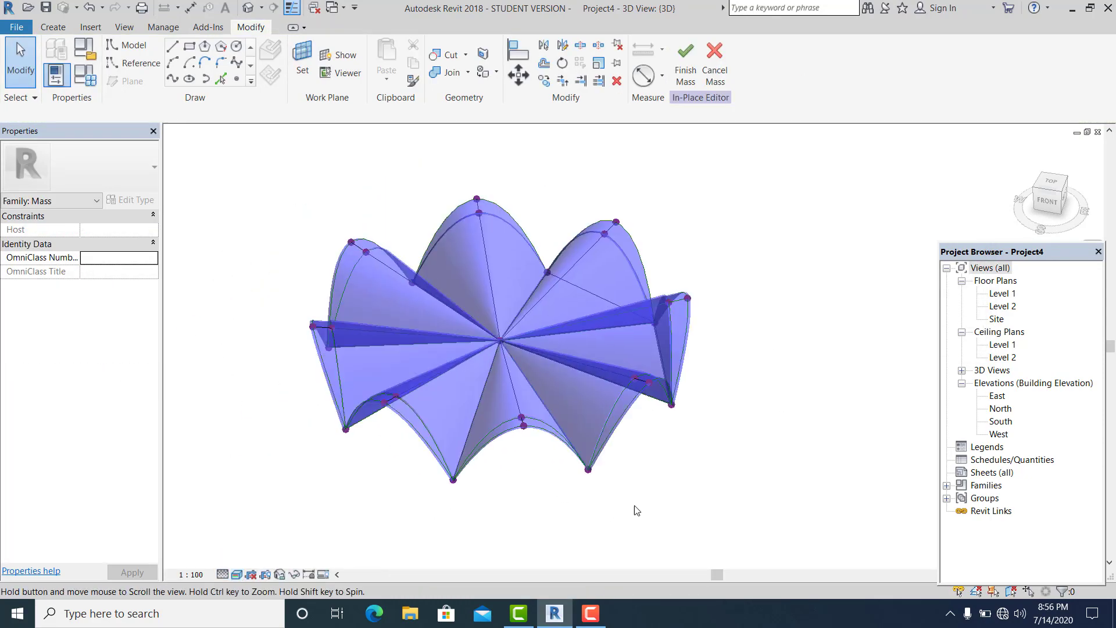
mouse_move(636, 509)
shift+middle_down()
mouse_move(665, 512)
mouse_move(735, 473)
mouse_move(632, 486)
mouse_move(646, 455)
shift+middle_up()
click(647, 454)
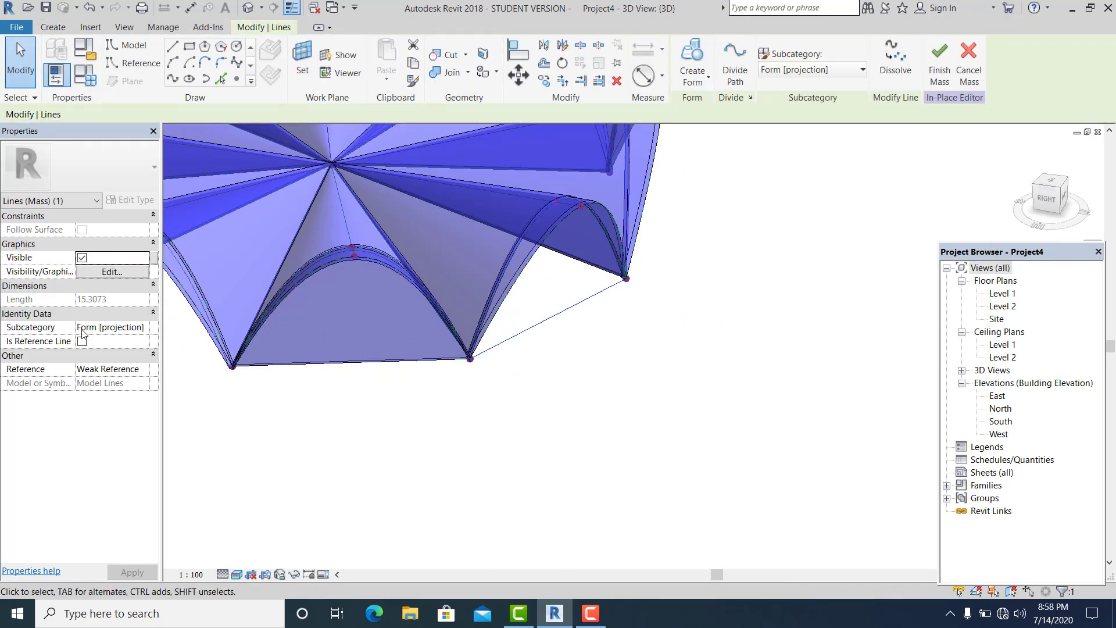
Convert the straight base line beside the finished end wall to a reference line and switch the view to wireframe.
click(82, 342)
scroll(574, 411, down, 1)
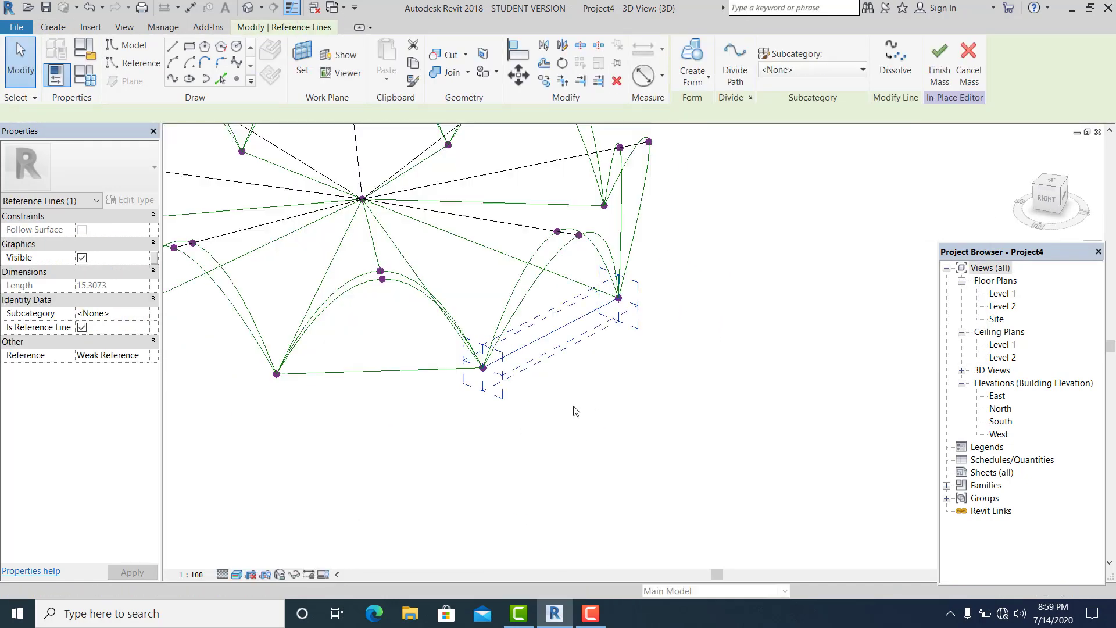
click(576, 411)
click(236, 574)
click(262, 482)
Create a thickened end-wall solid from the base line and inner arch and set its Positive Offset to 0.2.
click(598, 371)
ctrl+click(555, 325)
click(692, 52)
click(562, 471)
click(111, 230)
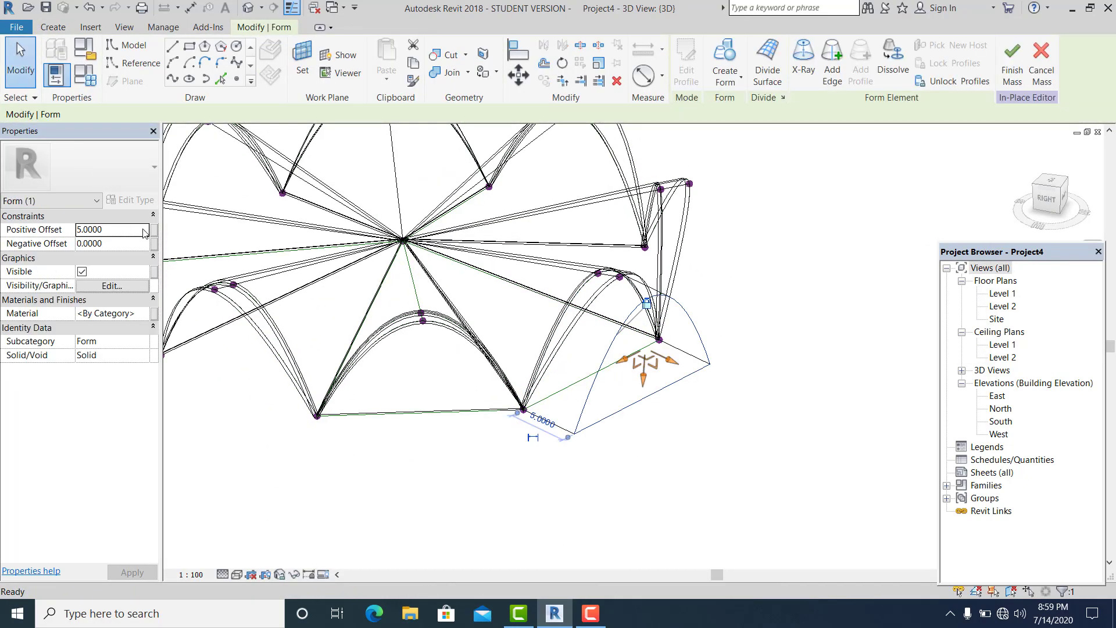
text(0.2)
click(778, 284)
Draw a base line between the next bay's two corner points and convert it to a reference line.
shift+middle_drag(778, 284, 692, 285)
scroll(598, 394, up, 1)
click(570, 395)
ctrl+click(733, 304)
click(652, 350)
click(82, 341)
Create a thickened solid end-wall form from this bay's base line and inner arch.
middle_drag(690, 375, 693, 399)
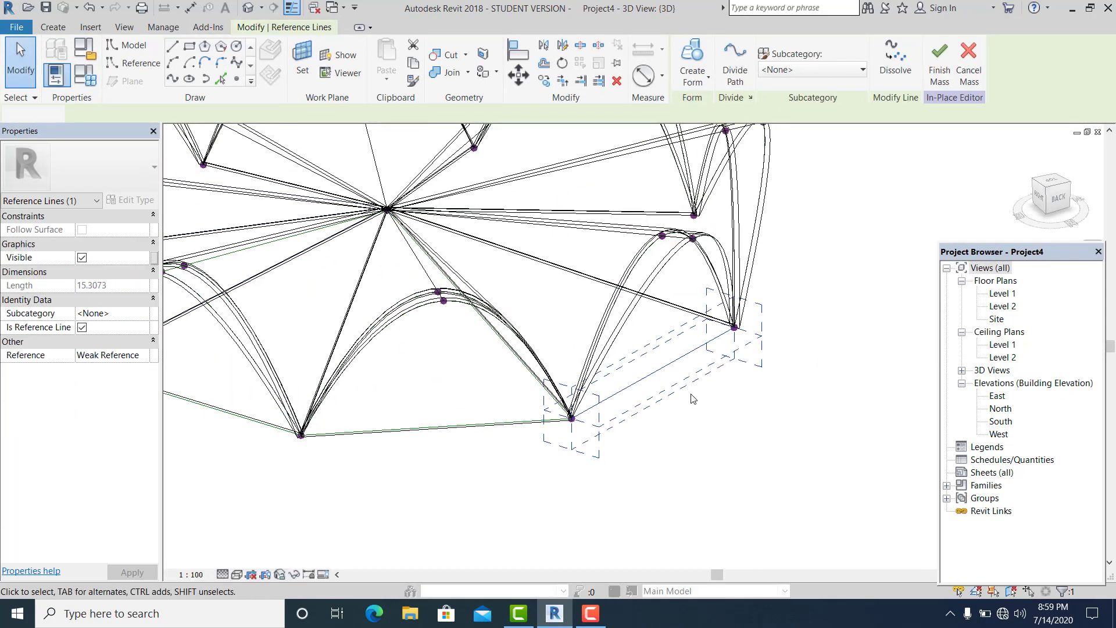
ctrl+click(615, 297)
click(696, 78)
click(710, 105)
click(563, 471)
Associate the new end-wall form's Positive Offset with the family parameter thick.
click(154, 229)
click(783, 180)
click(898, 338)
shift+middle_drag(808, 378, 730, 374)
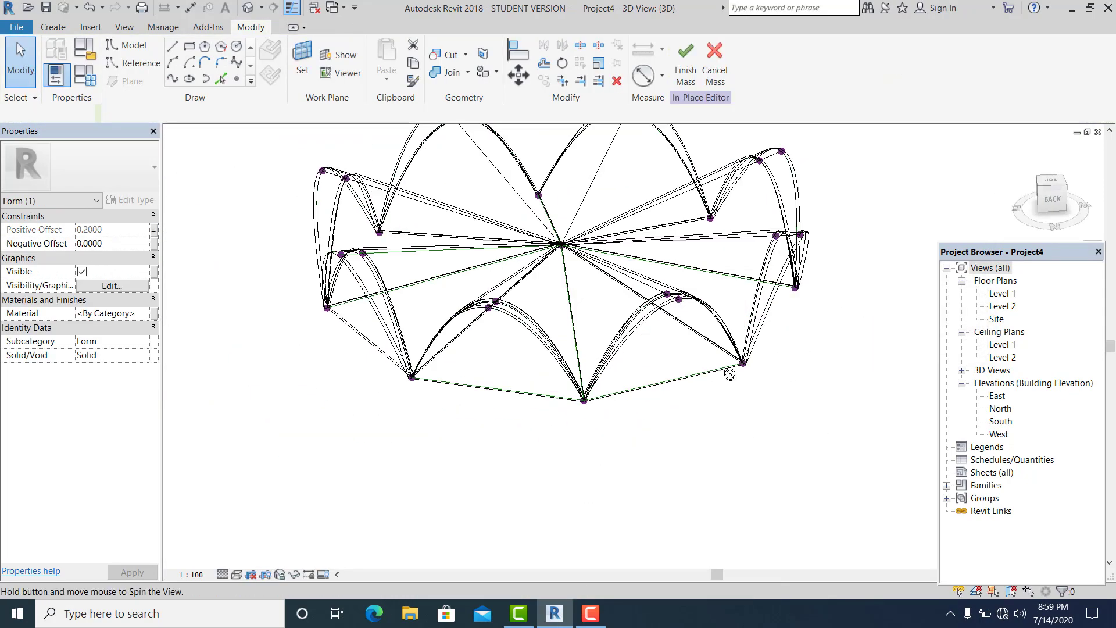
Connect the following bay's two corner points with a straight line through points and make it a reference line.
click(668, 369)
ctrl+click(774, 280)
click(237, 62)
click(714, 326)
click(82, 341)
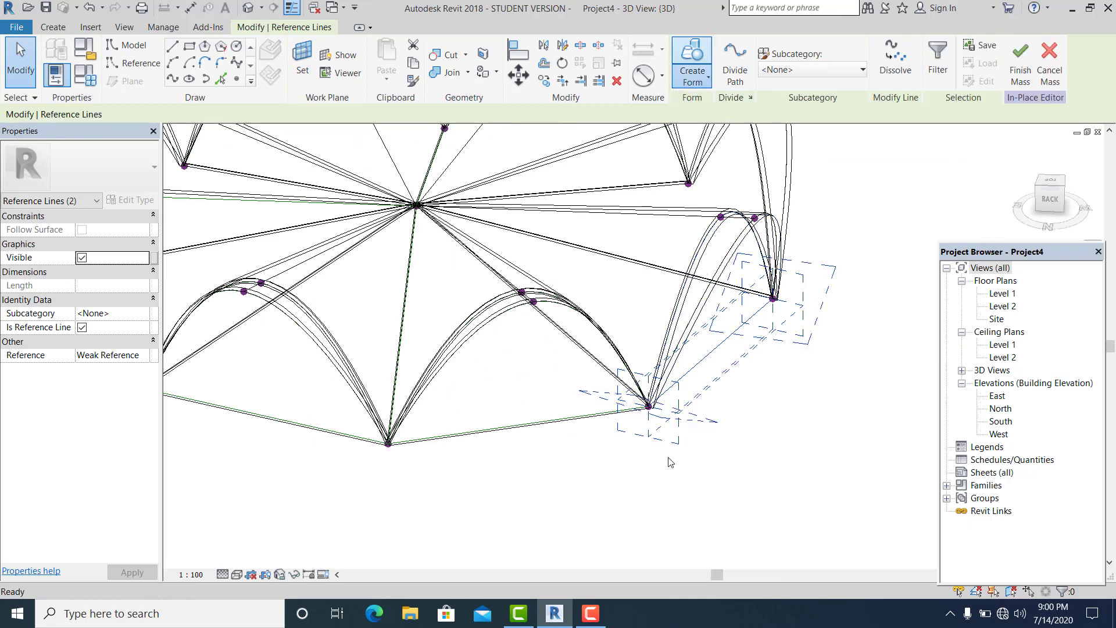
Create this bay's solid end-wall form from its base line and arch, with its Positive Offset driven by the parameter thick.
click(563, 471)
click(154, 229)
click(784, 179)
click(899, 338)
Connect the next bay's two corner points with a straight line and make it a reference line.
scroll(767, 372, down, 4)
shift+middle_drag(767, 373, 683, 383)
click(637, 339)
ctrl+click(775, 284)
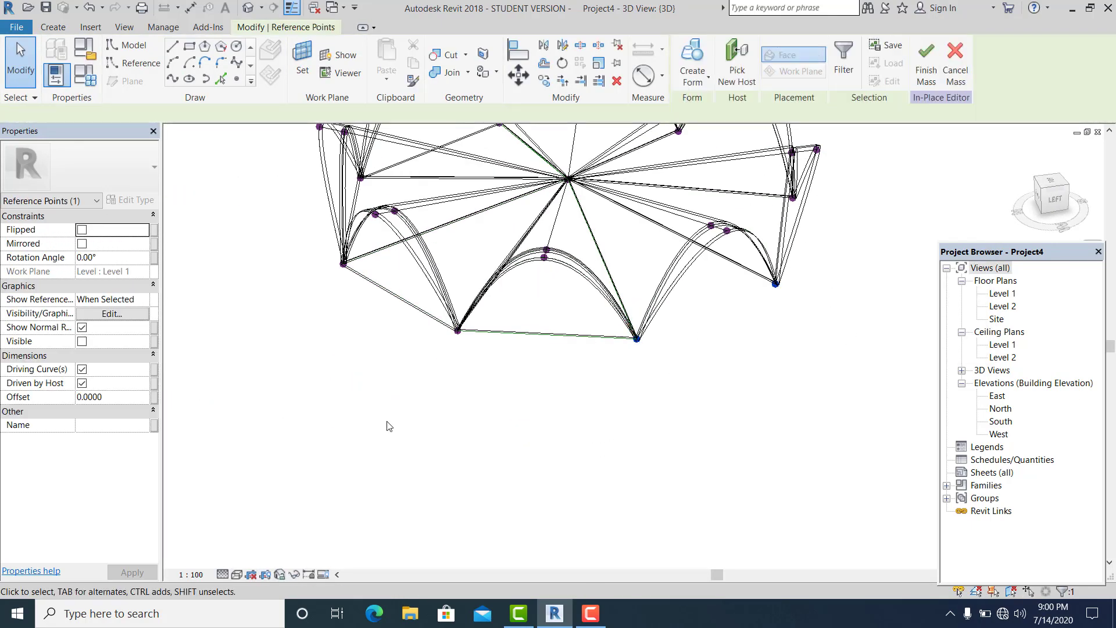
click(173, 79)
middle_drag(645, 346, 631, 369)
click(651, 350)
click(82, 341)
Create the end-wall form from this reference line and the bay's inner arch, and link its Positive Offset to thick.
middle_drag(668, 438, 669, 475)
ctrl+click(654, 334)
click(693, 58)
click(563, 471)
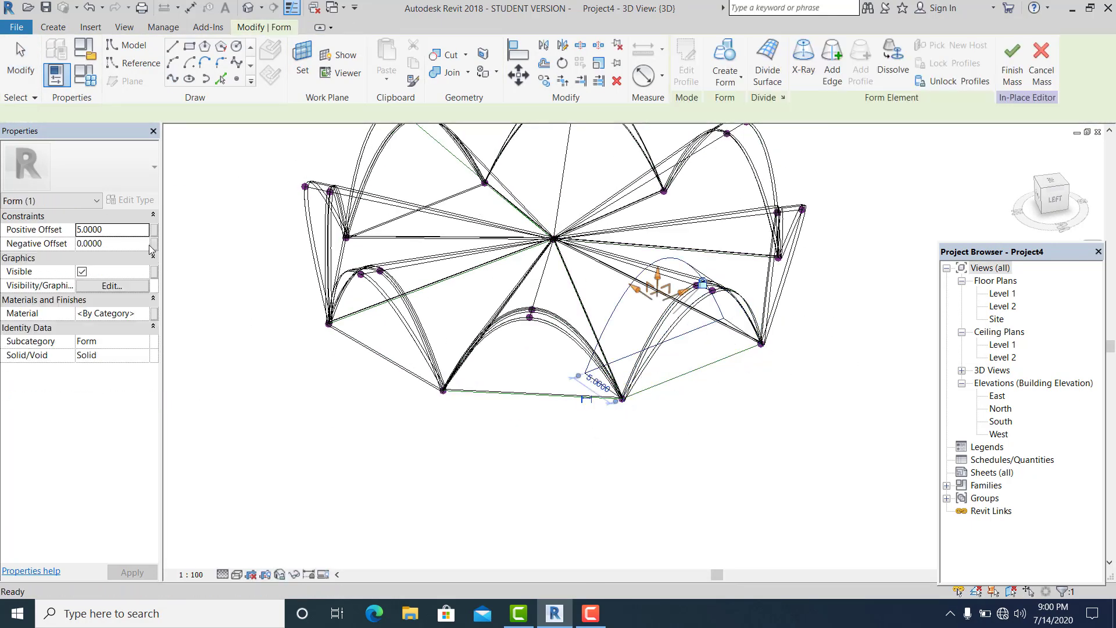
click(154, 230)
click(784, 179)
click(899, 339)
Draw the following bay's base line through its two corner points and turn it into a reference line.
shift+middle_drag(768, 401, 674, 410)
click(612, 434)
ctrl+click(798, 391)
click(172, 79)
click(82, 342)
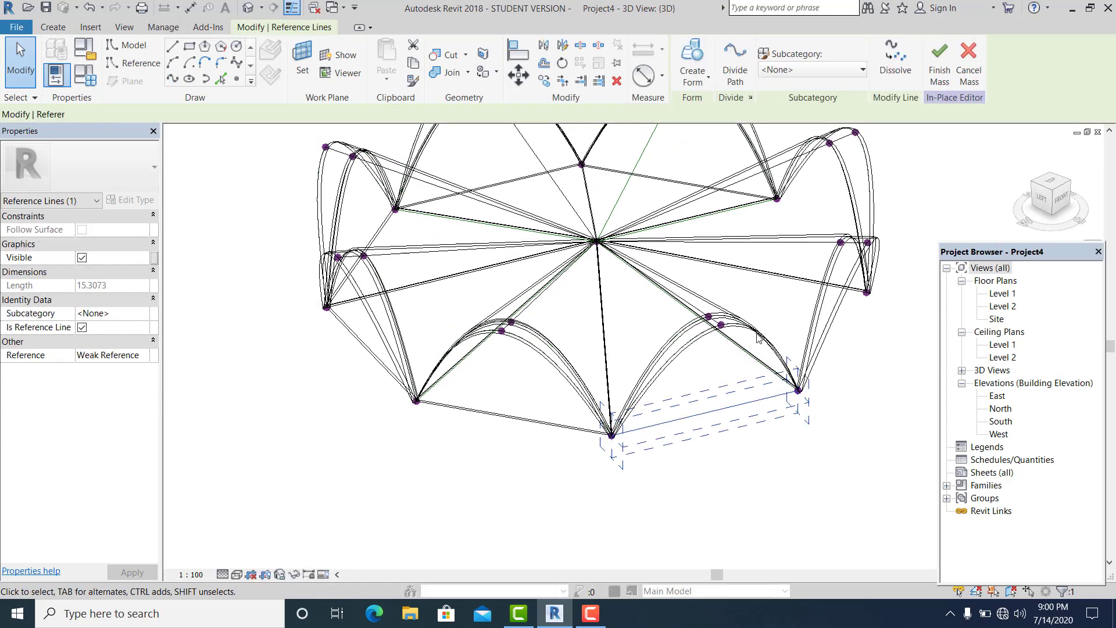
Create a solid end-wall form for this bay and associate its Positive Offset with the parameter thick.
click(612, 487)
click(154, 230)
click(783, 179)
click(899, 340)
Join the corner points of the next bay without an end wall with a straight base line.
shift+middle_drag(651, 465, 505, 476)
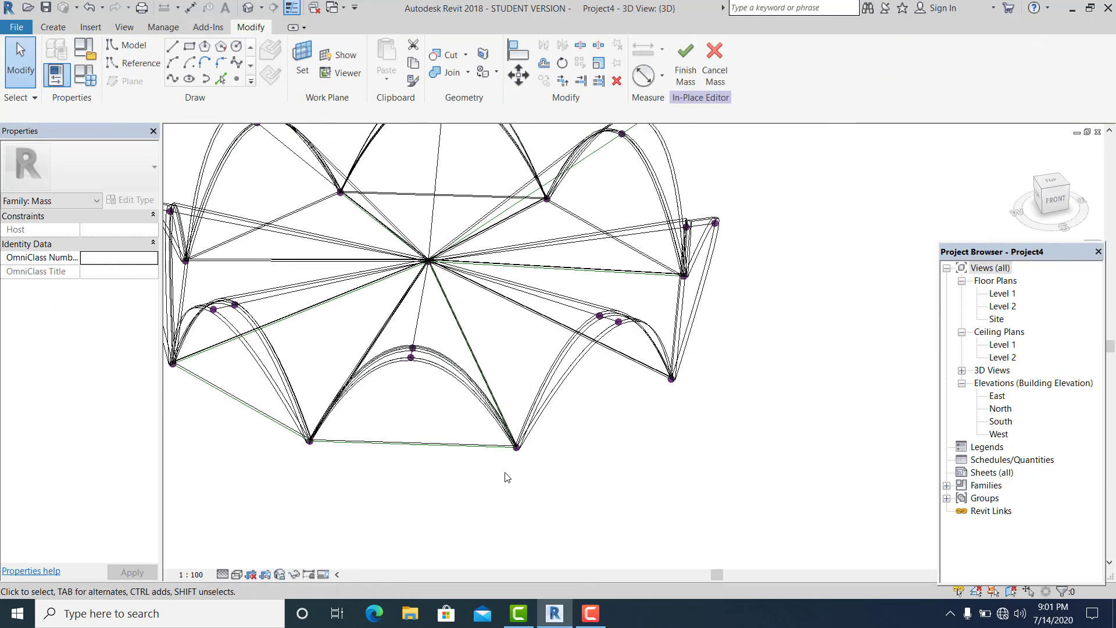
click(516, 447)
ctrl+click(671, 379)
click(173, 79)
middle_drag(527, 540, 593, 563)
Form the solid end wall under this bay's arch and tie its Positive Offset to the parameter thick.
click(708, 77)
click(612, 487)
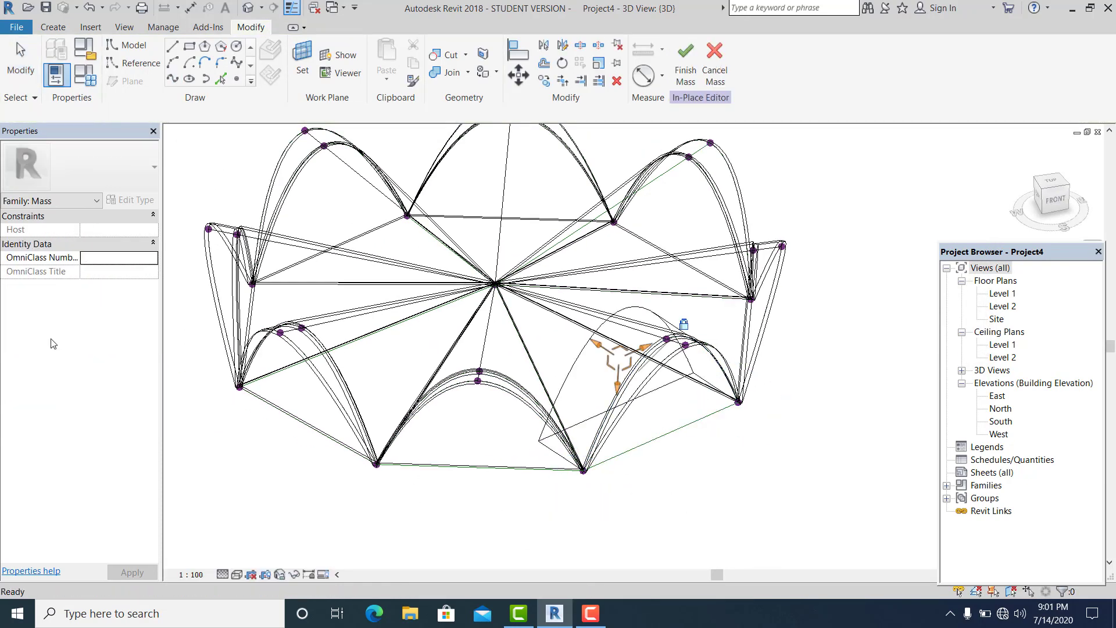
click(154, 229)
click(785, 181)
click(899, 339)
Draw a base line between the two corner points of the last bay without an end wall.
shift+middle_drag(814, 430, 692, 402)
click(472, 403)
ctrl+shift+drag(602, 419, 662, 347)
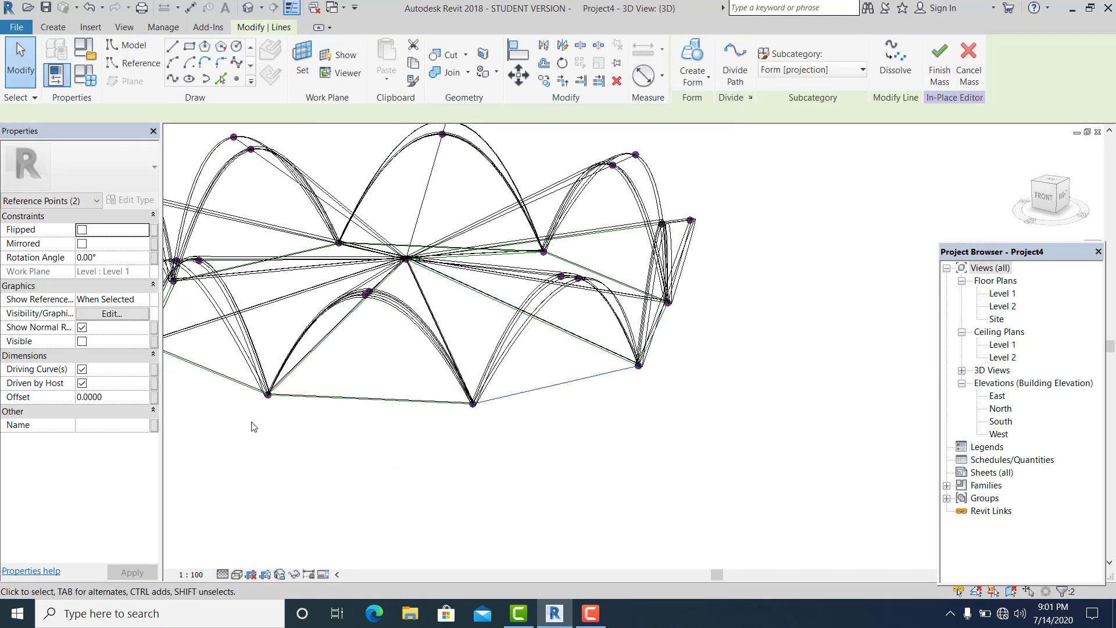
Create the last bay's end-wall form from its base line and inner arch and associate its Positive Offset with thick.
click(556, 289)
click(612, 487)
click(154, 230)
click(784, 181)
click(895, 342)
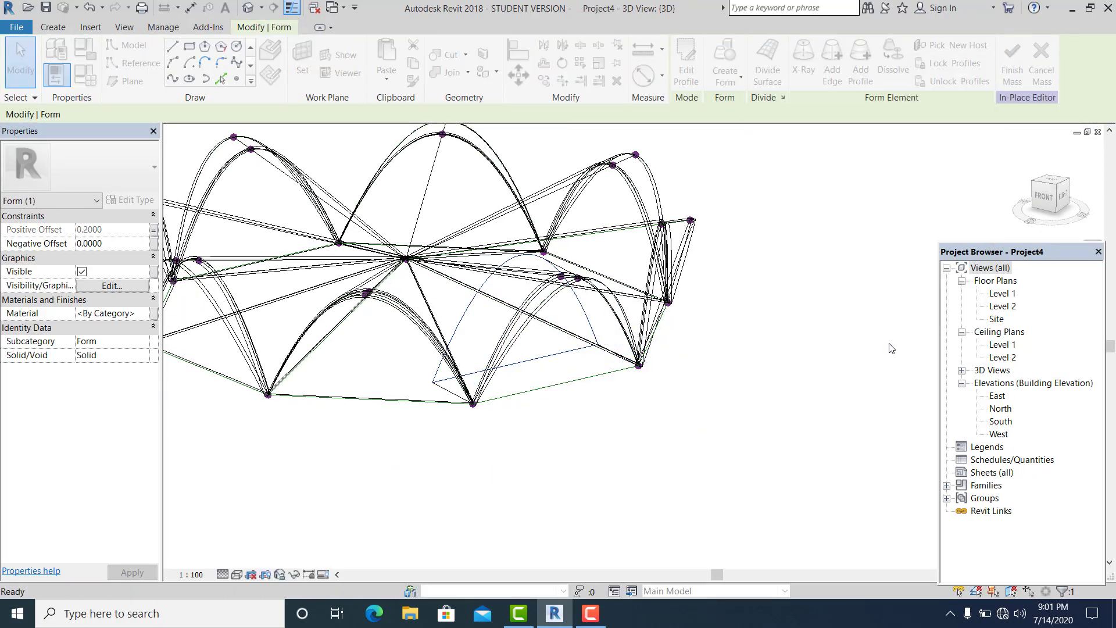
Switch the 3D view from wireframe to a shaded visual style.
shift+middle_drag(755, 442, 628, 460)
click(237, 574)
click(262, 511)
mouse_move(695, 503)
shift+middle_down()
mouse_move(674, 510)
mouse_move(733, 488)
mouse_move(686, 505)
shift+middle_up()
click(236, 574)
click(262, 511)
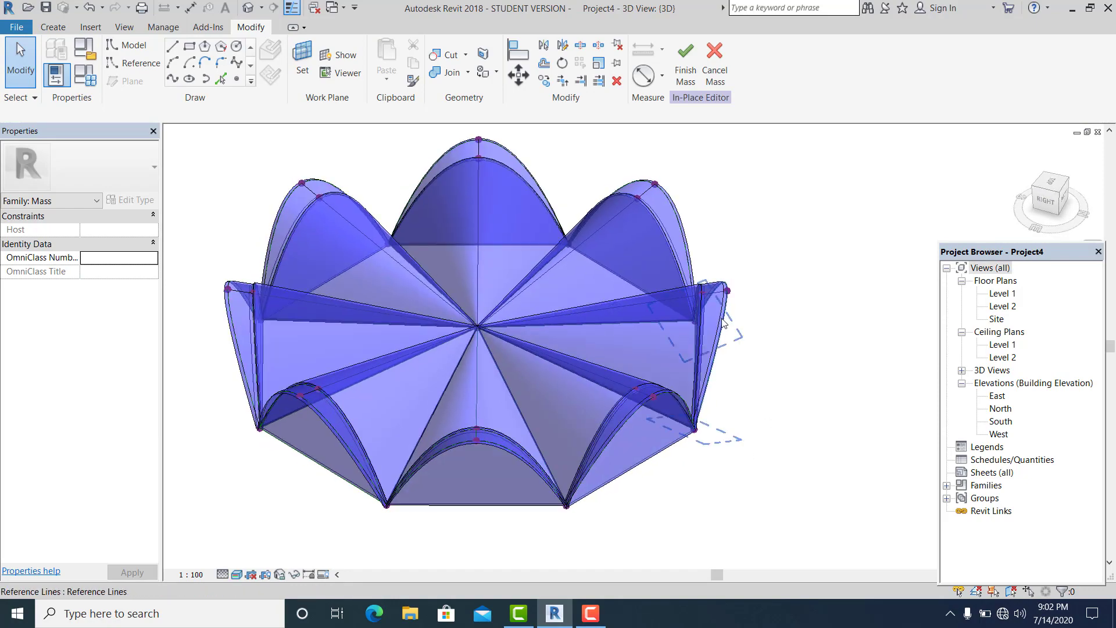
Assign a yellow material to the rim form of one arched bay.
click(725, 291)
click(112, 313)
click(145, 314)
click(529, 307)
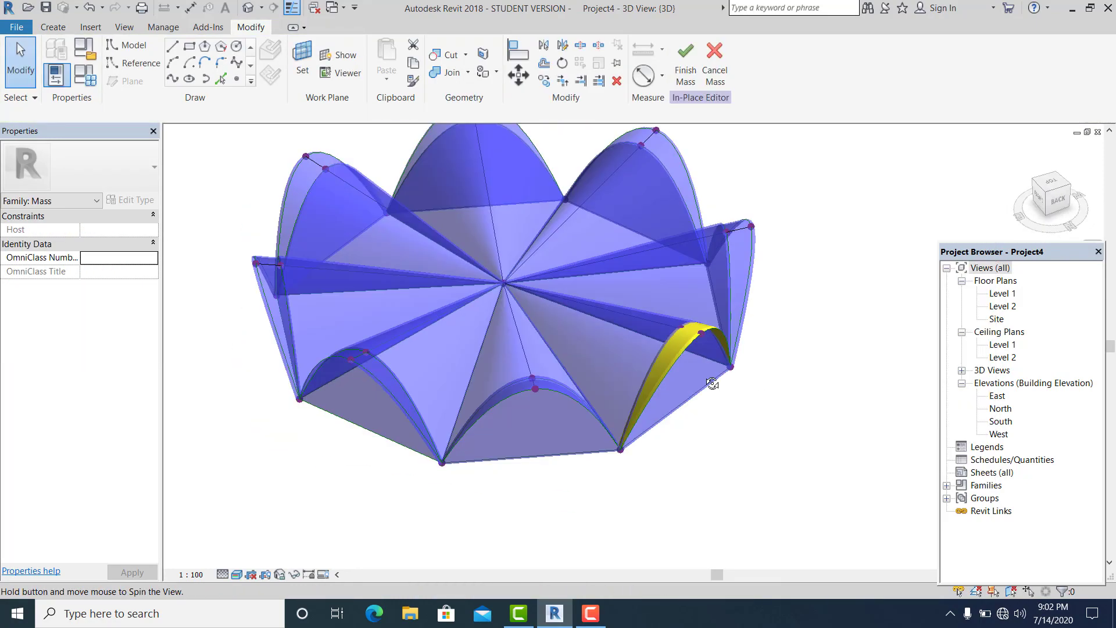
Apply the same yellow material to the remaining shell and rim forms around the mass, leaving the end walls as they are.
click(665, 294)
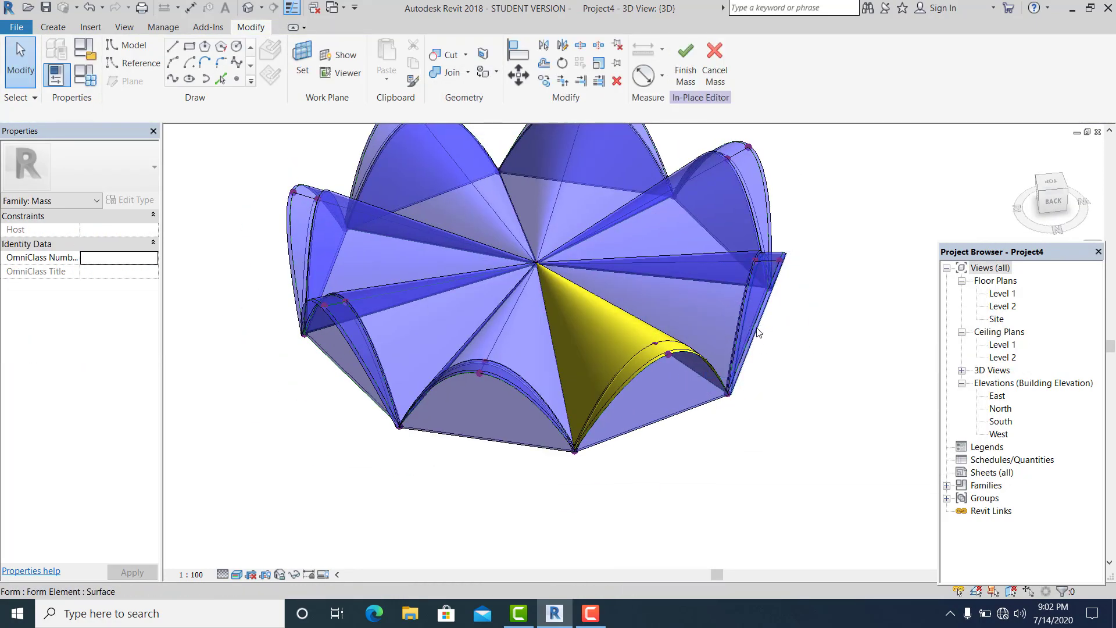
click(639, 325)
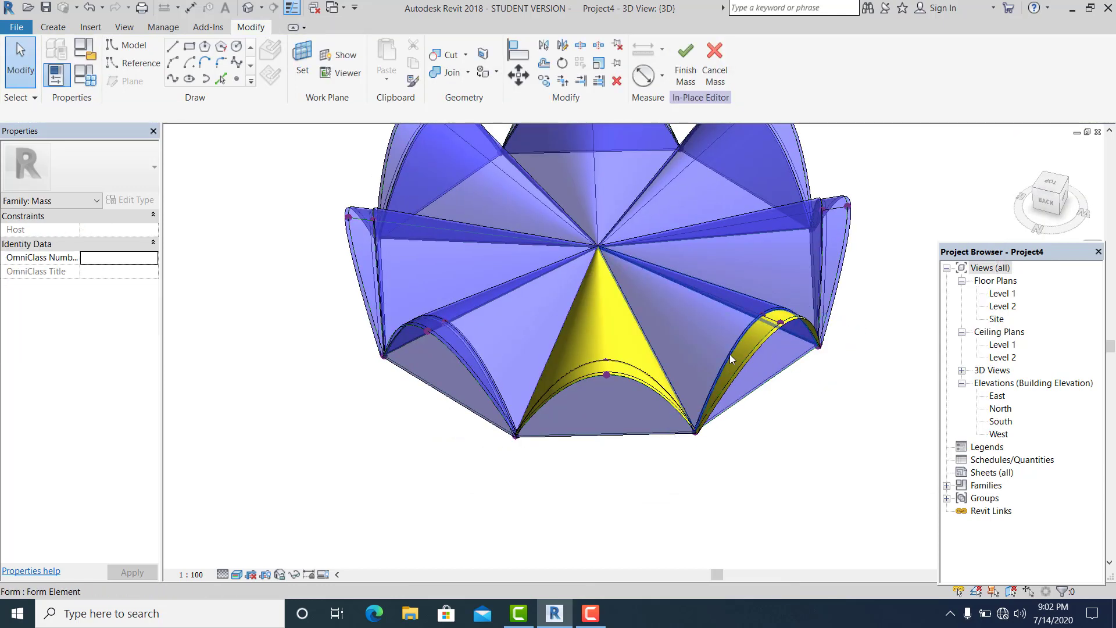
click(731, 362)
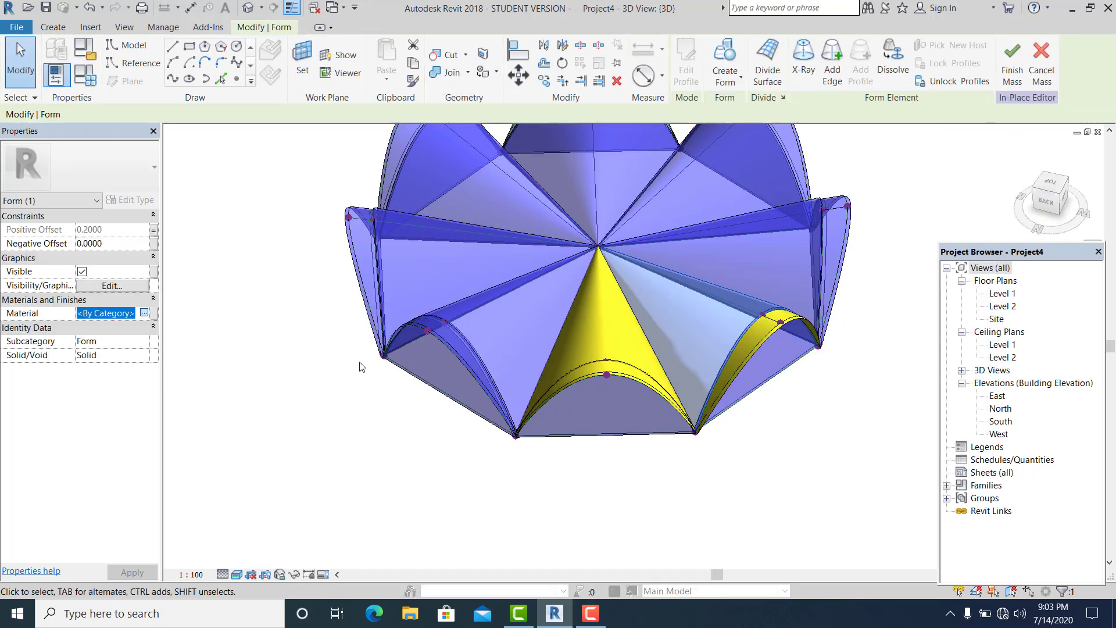
shift+middle_drag(856, 282, 684, 317)
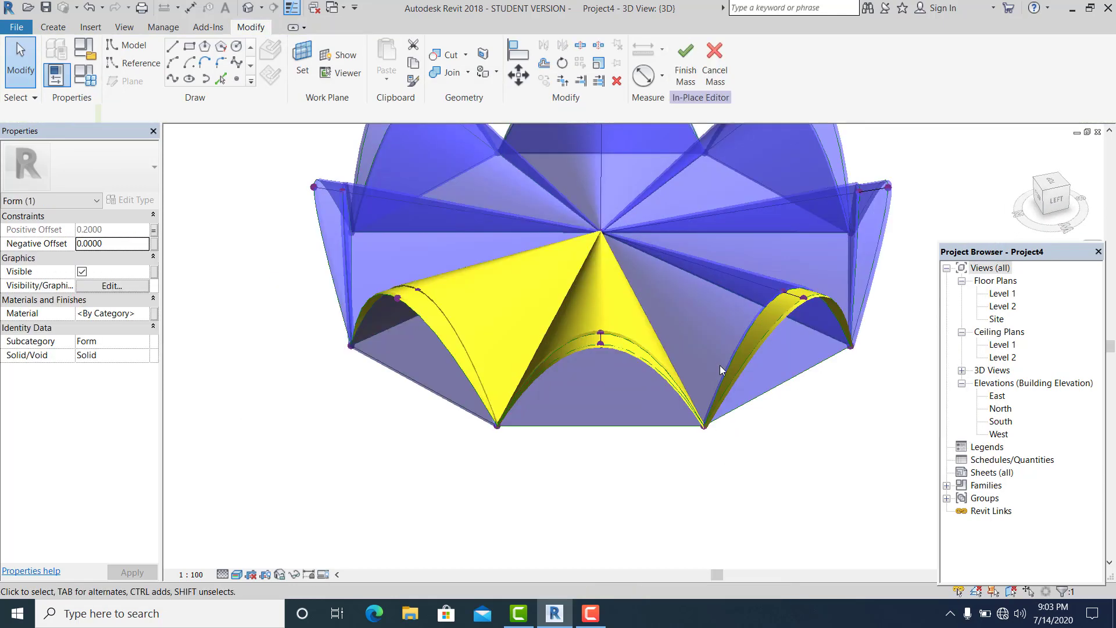
click(663, 332)
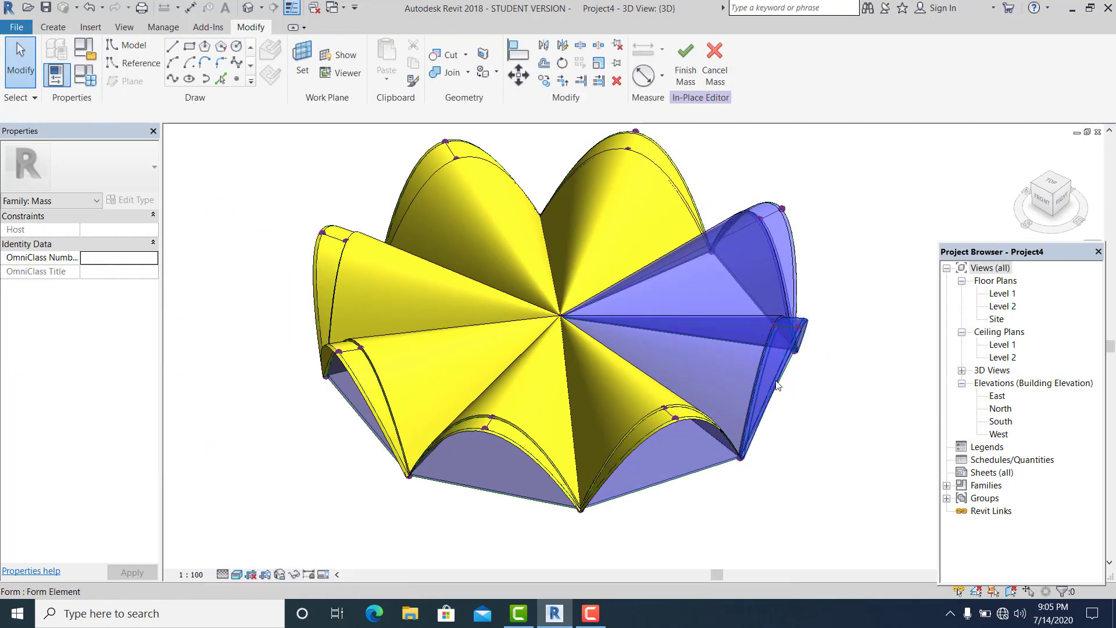
click(777, 385)
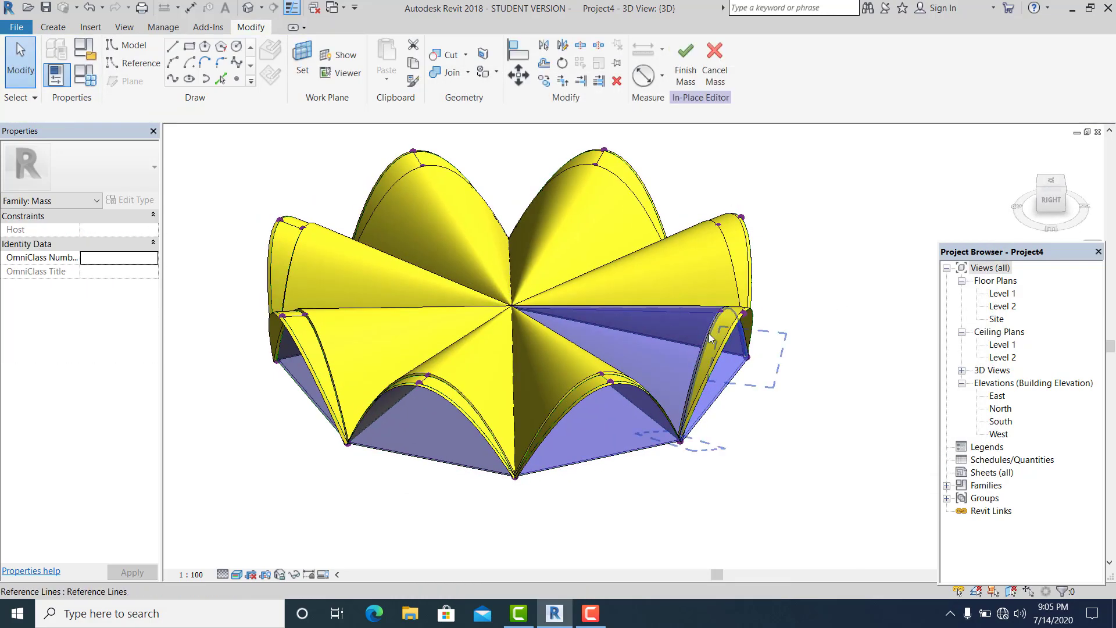
click(660, 323)
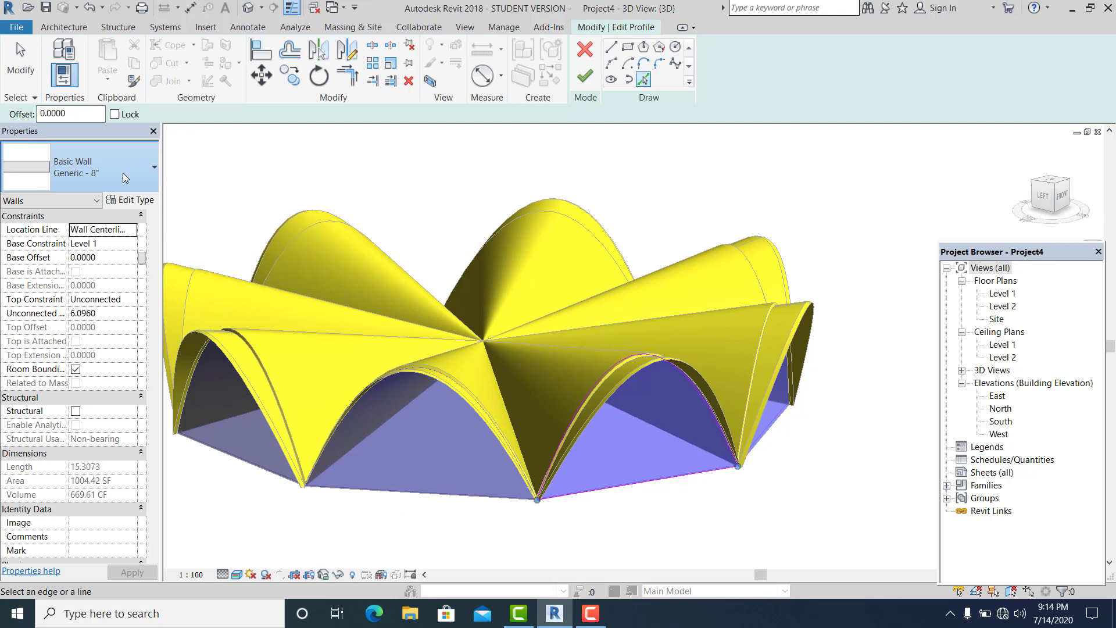
Change the arch-profiled Generic - 8" wall to the Curtain Wall Storefront type.
click(124, 177)
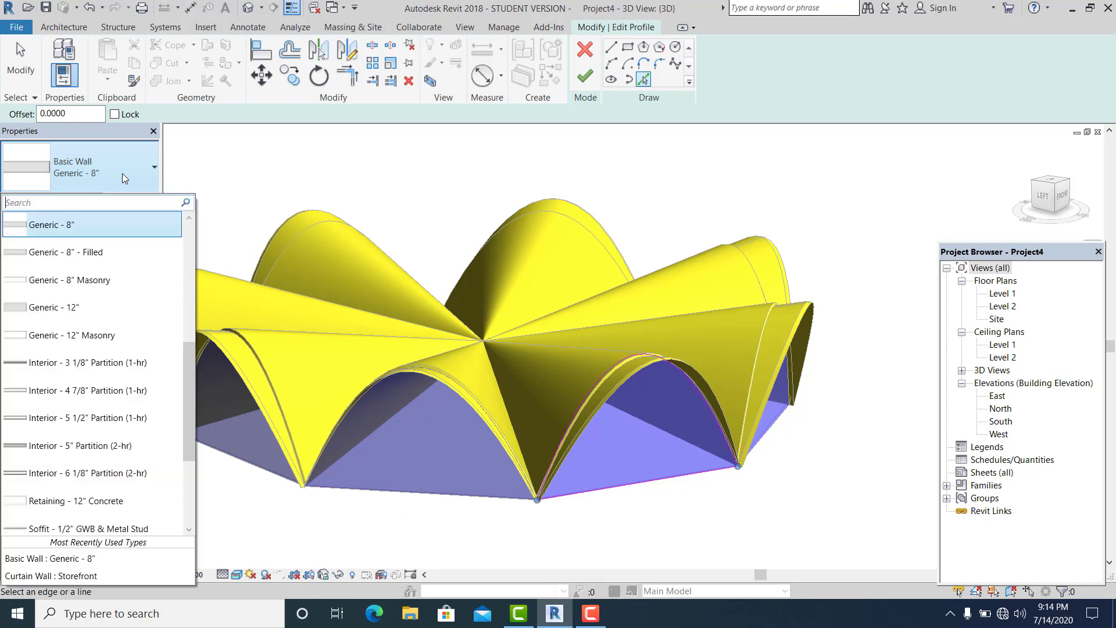
scroll(104, 512, down, 5)
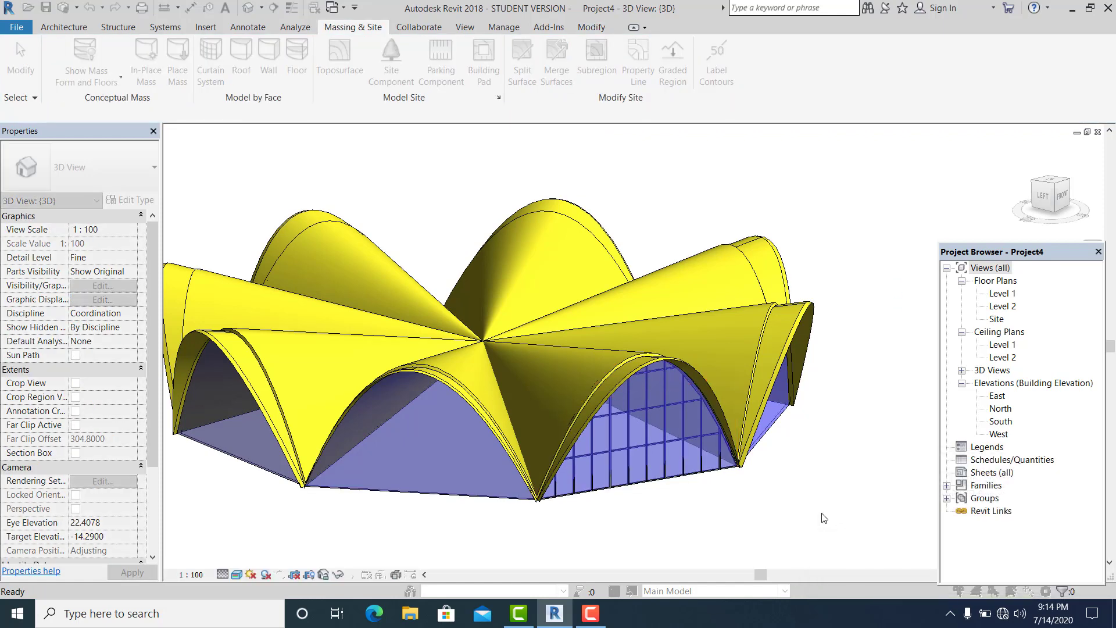
click(712, 478)
Place a Storefront curtain wall with a height of 6.0960 along the neighbouring bay's base edge.
scroll(711, 476, down, 1)
shift+middle_drag(754, 525, 776, 508)
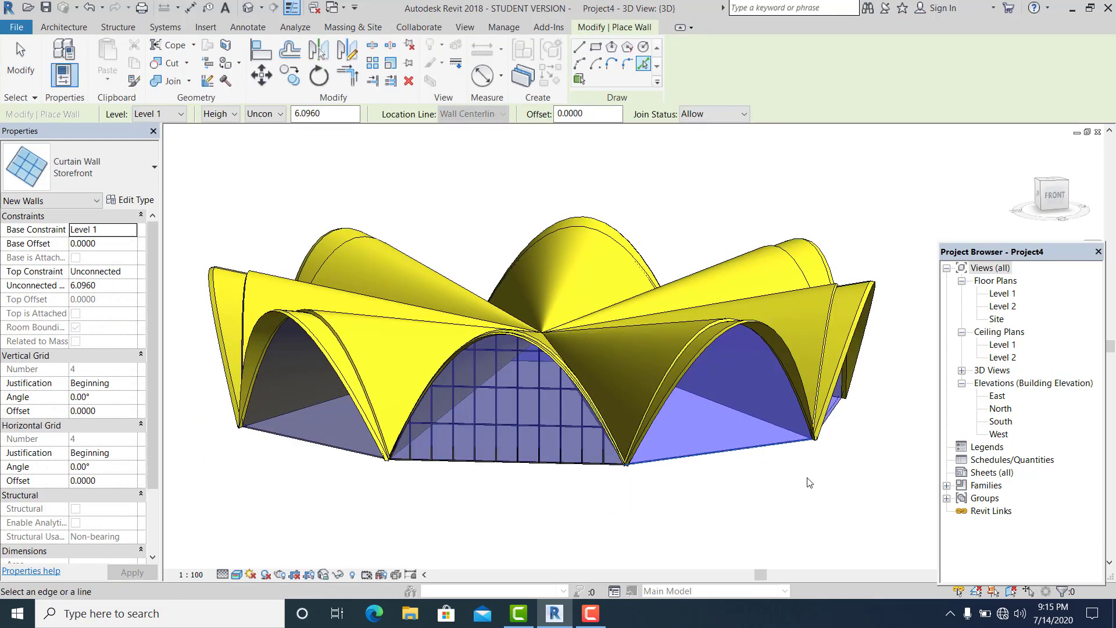
shift+middle_drag(823, 485, 853, 494)
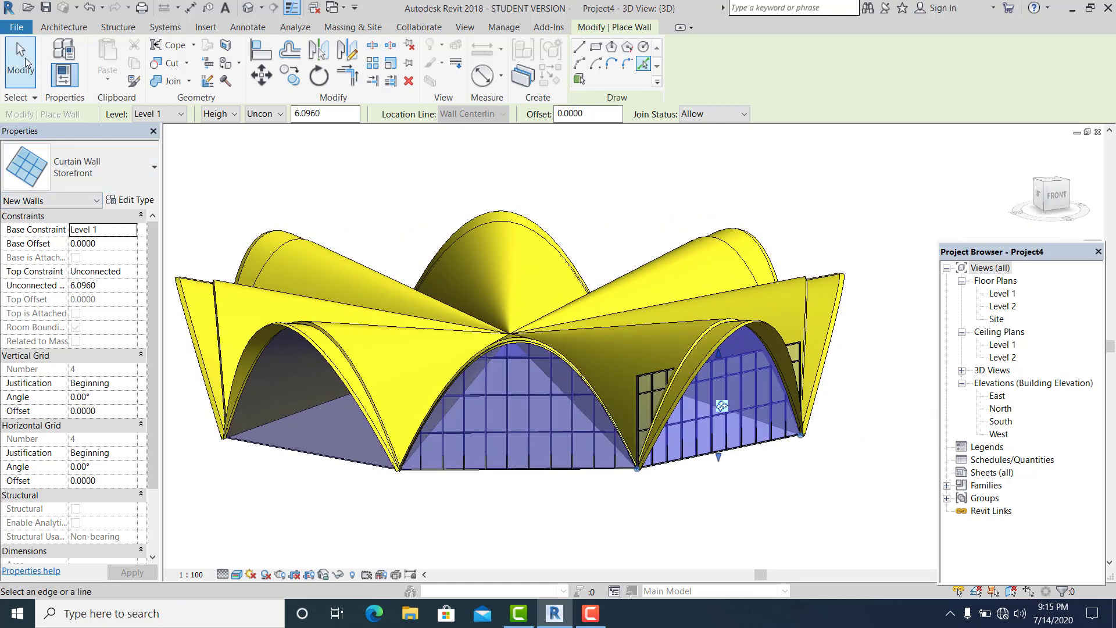
click(26, 61)
Edit the new curtain wall's profile, replacing its top and side edges with the bay's arch outline.
scroll(753, 350, up, 3)
click(753, 350)
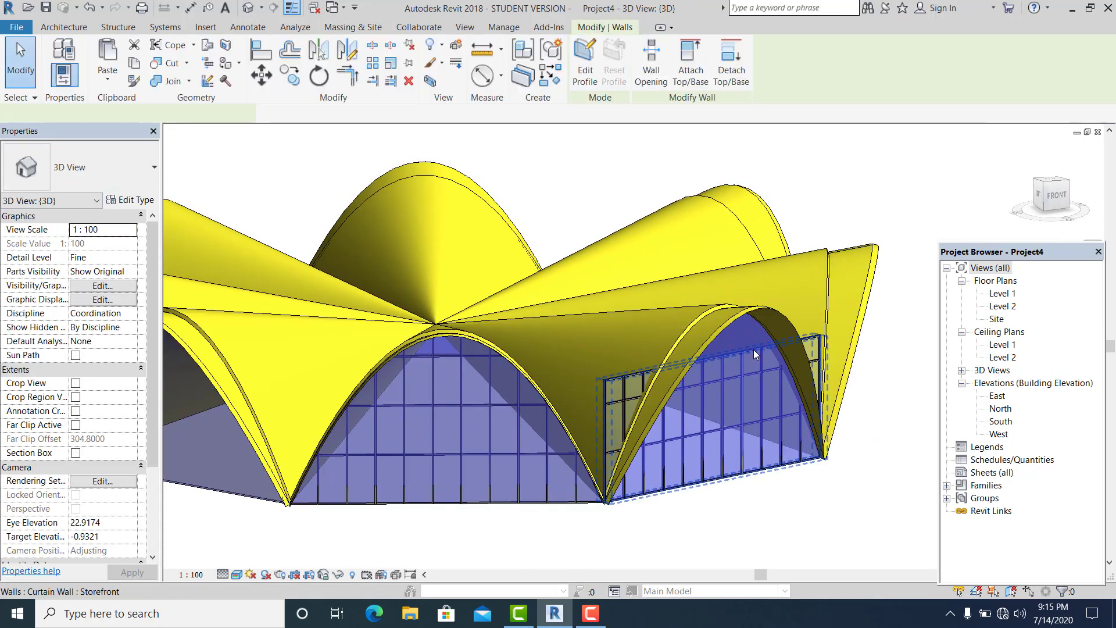
double_click(754, 350)
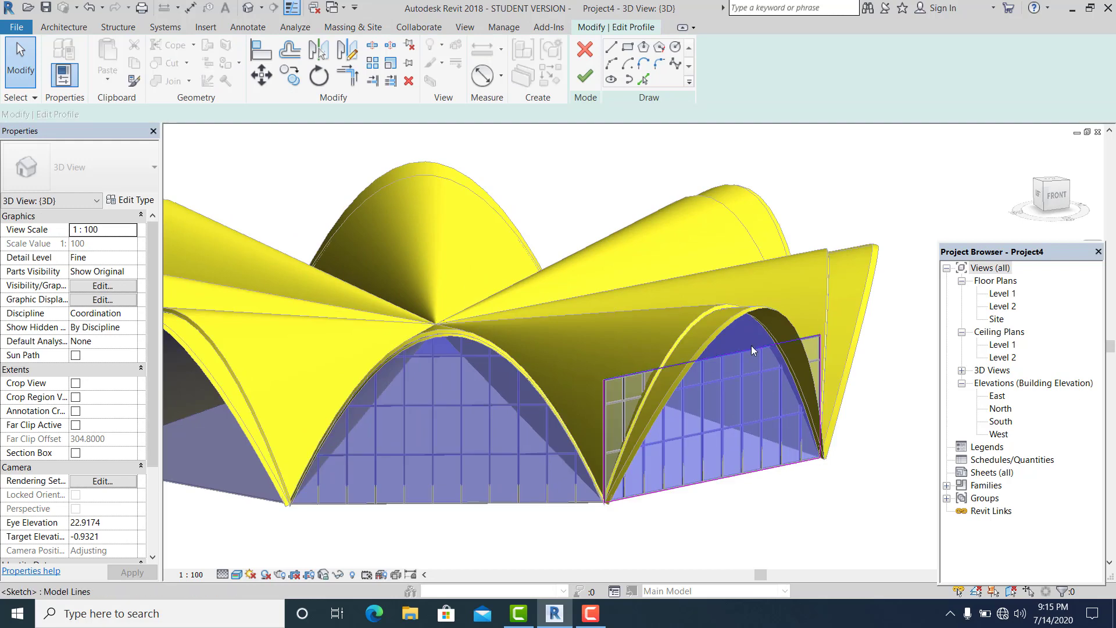
click(751, 346)
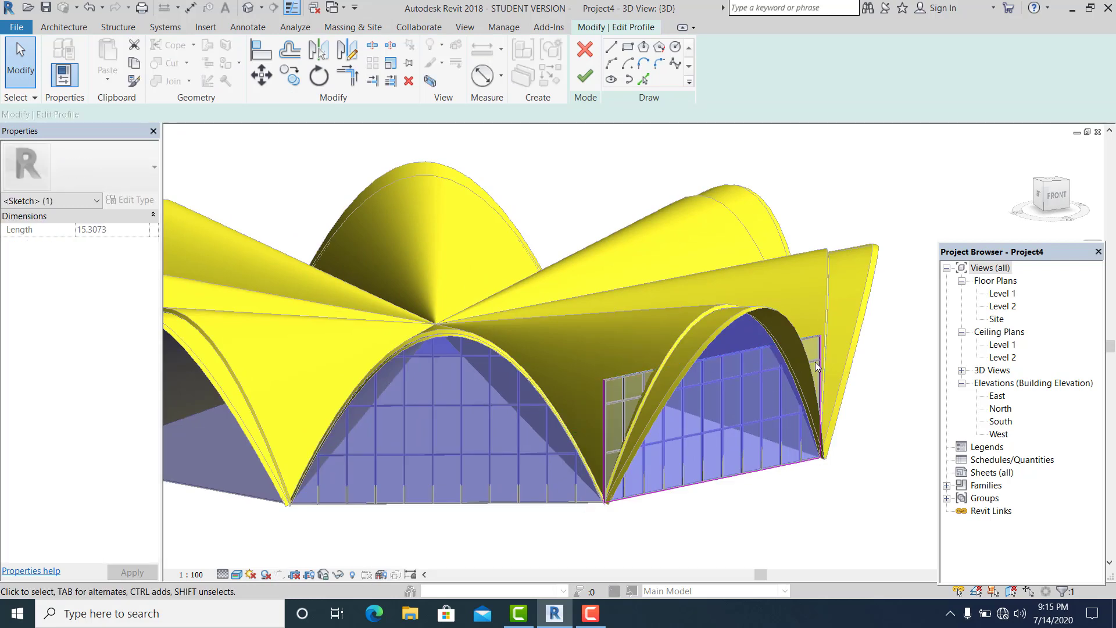
key(Escape)
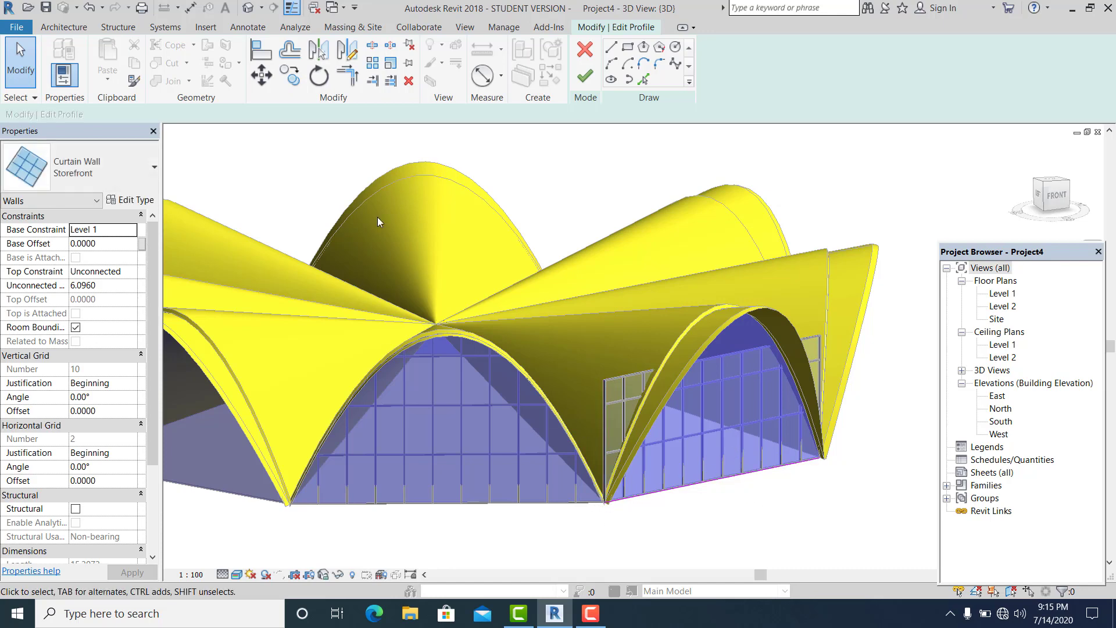
click(589, 81)
Place a Storefront curtain wall along the next open bay's base edge and fit its profile to the arch.
click(755, 494)
scroll(755, 493, down, 2)
shift+middle_drag(755, 494, 688, 512)
scroll(668, 420, up, 2)
key(w)
key(a)
click(663, 465)
middle_drag(663, 465, 691, 459)
key(Escape)
key(Escape)
double_click(711, 379)
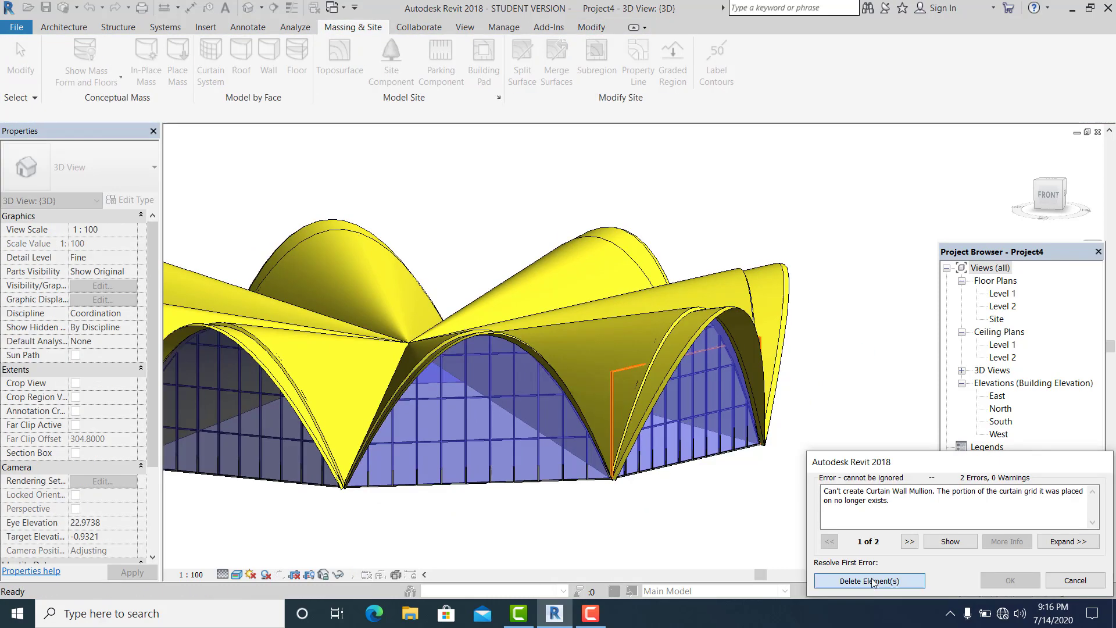
Add another Storefront curtain wall on the following bay's base edge and edit its profile to match the arch.
shift+middle_drag(523, 349, 733, 445)
key(Escape)
click(268, 58)
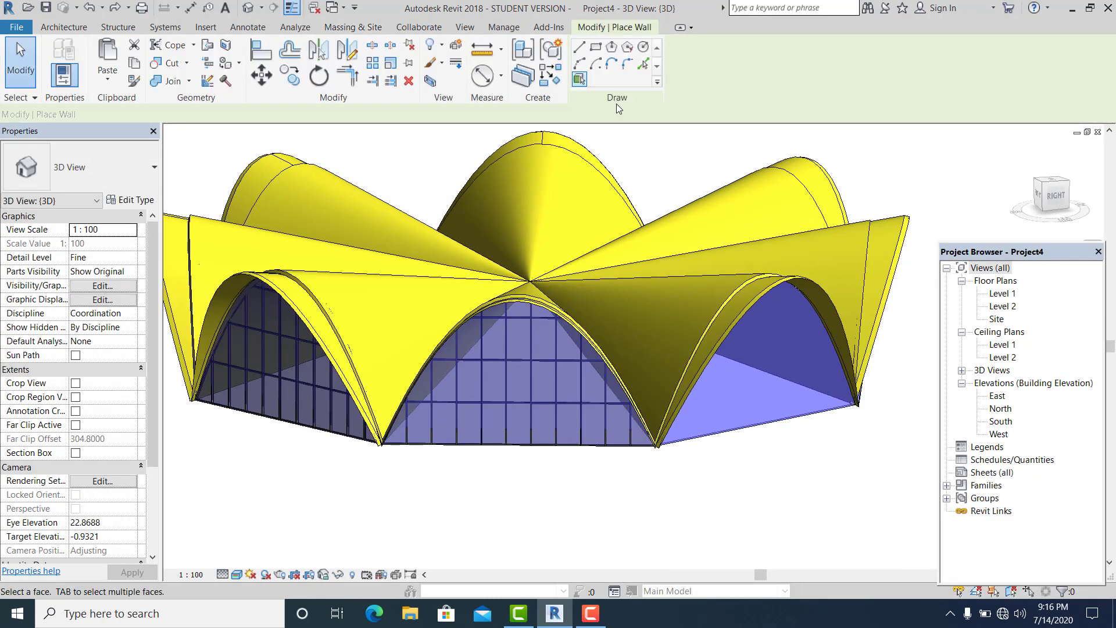
click(644, 64)
click(774, 424)
key(Escape)
key(Escape)
double_click(795, 318)
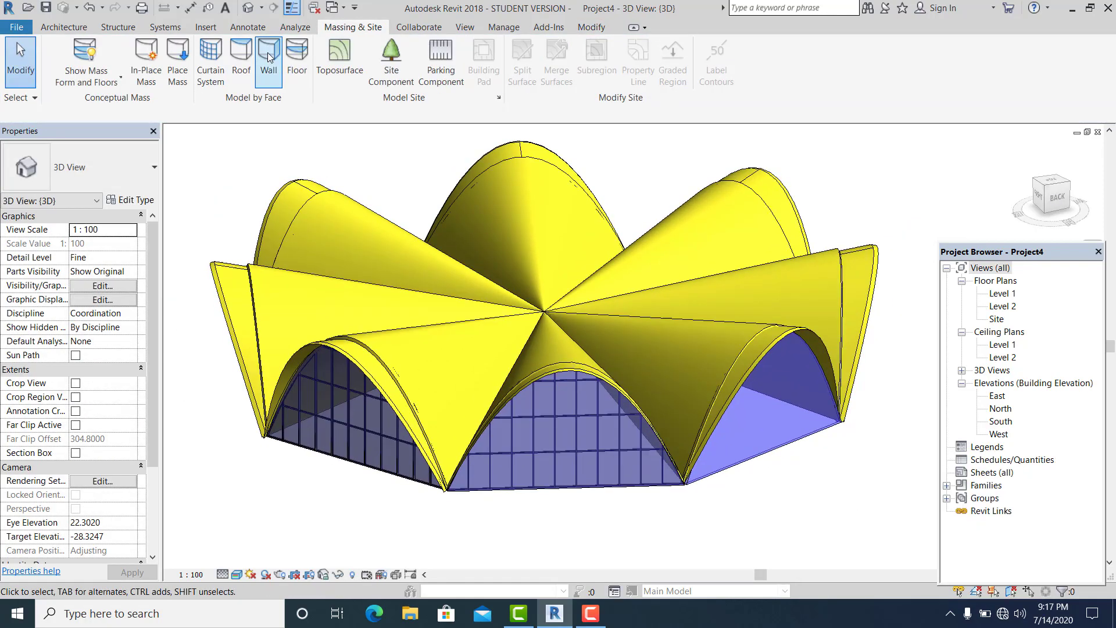
Fit Storefront curtain walls into the remaining open bays.
click(405, 53)
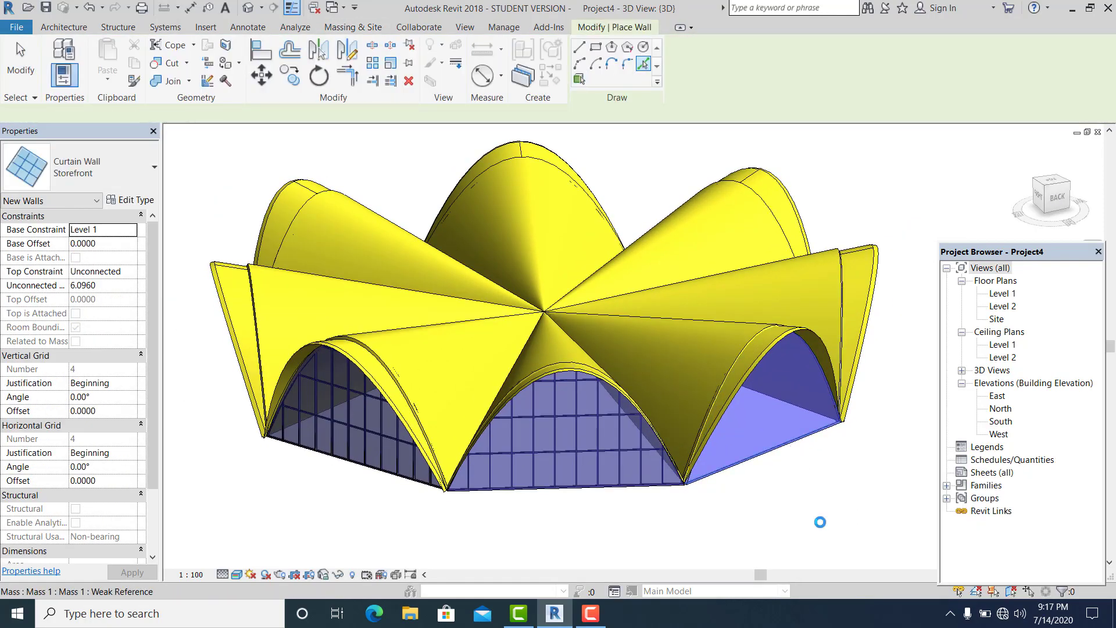
click(717, 388)
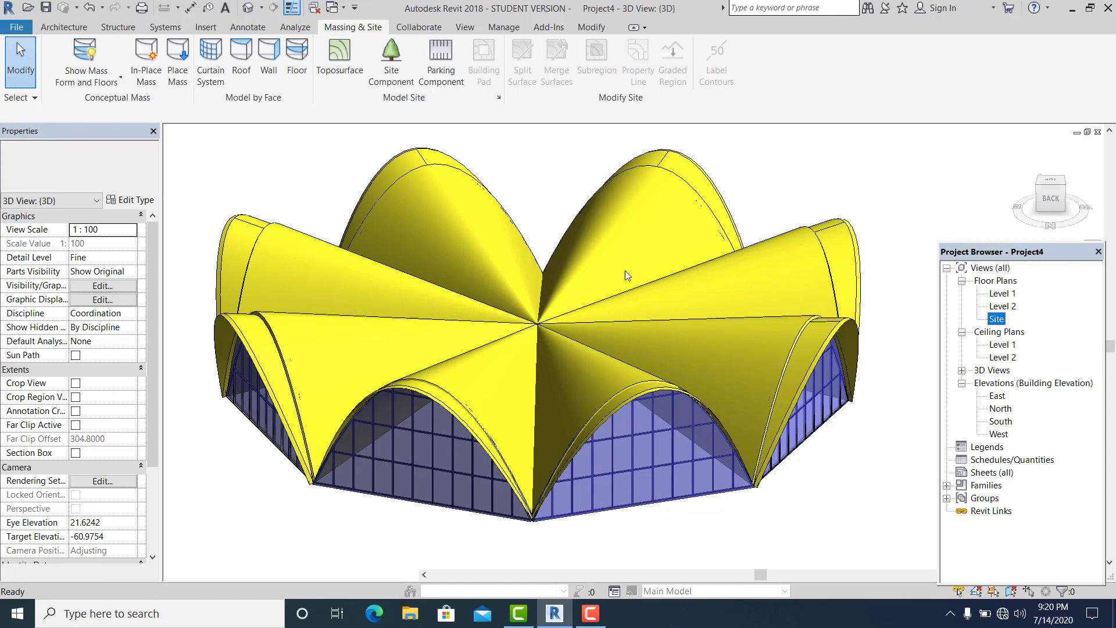
In the Site floor plan, create a circular Generic - 12" floor on Level 1 with radius 57, centred on the building.
key(ctrl+Tab)
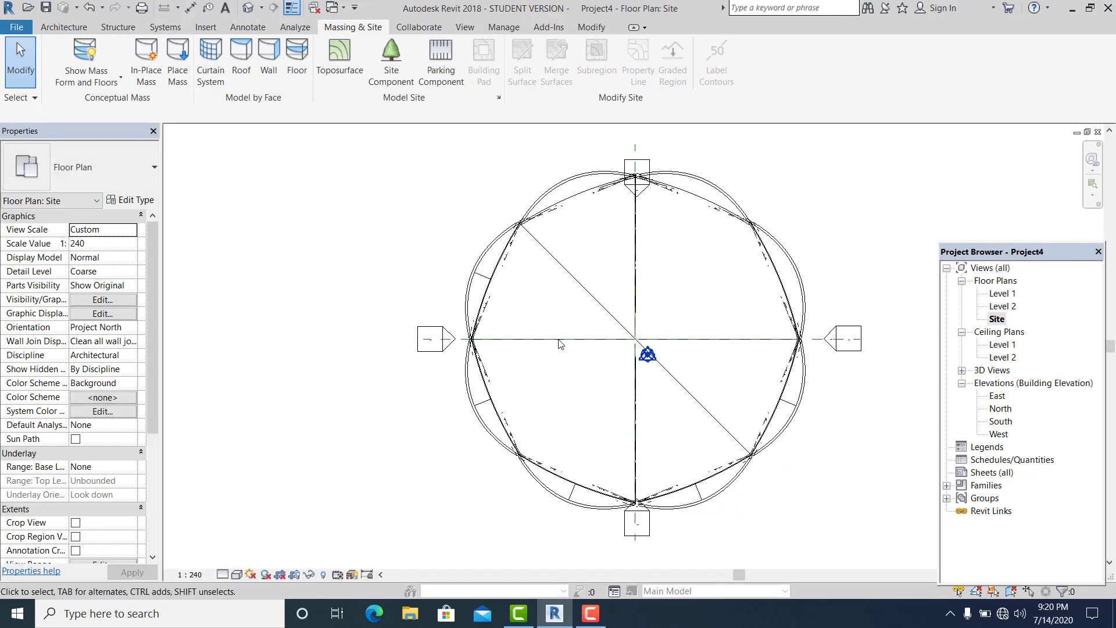
scroll(526, 319, down, 2)
middle_drag(504, 316, 421, 292)
middle_drag(276, 314, 279, 332)
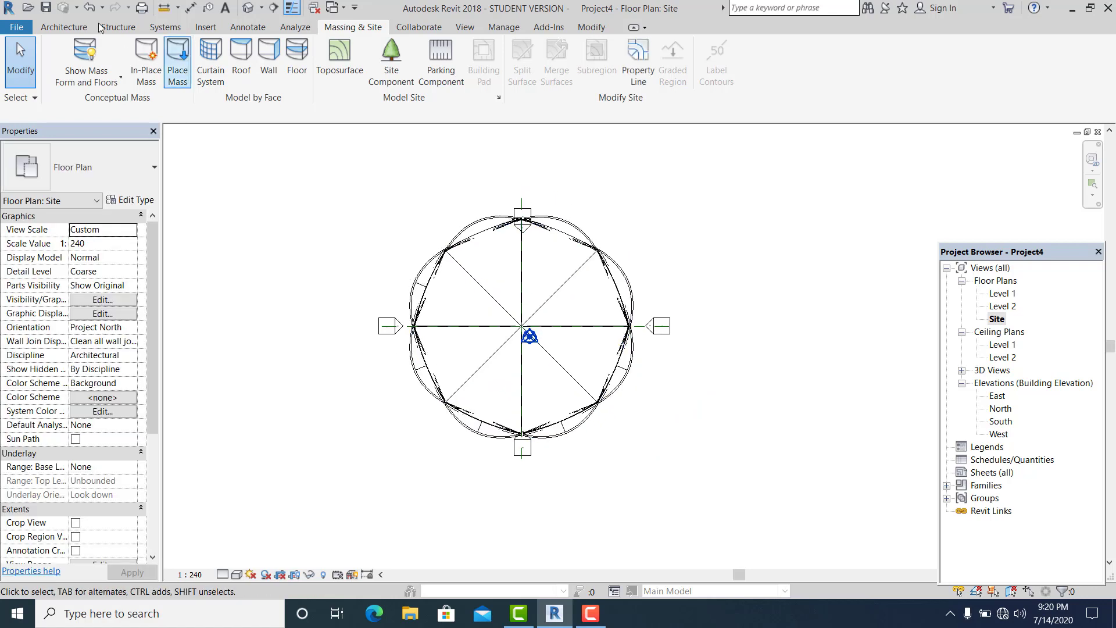
click(67, 28)
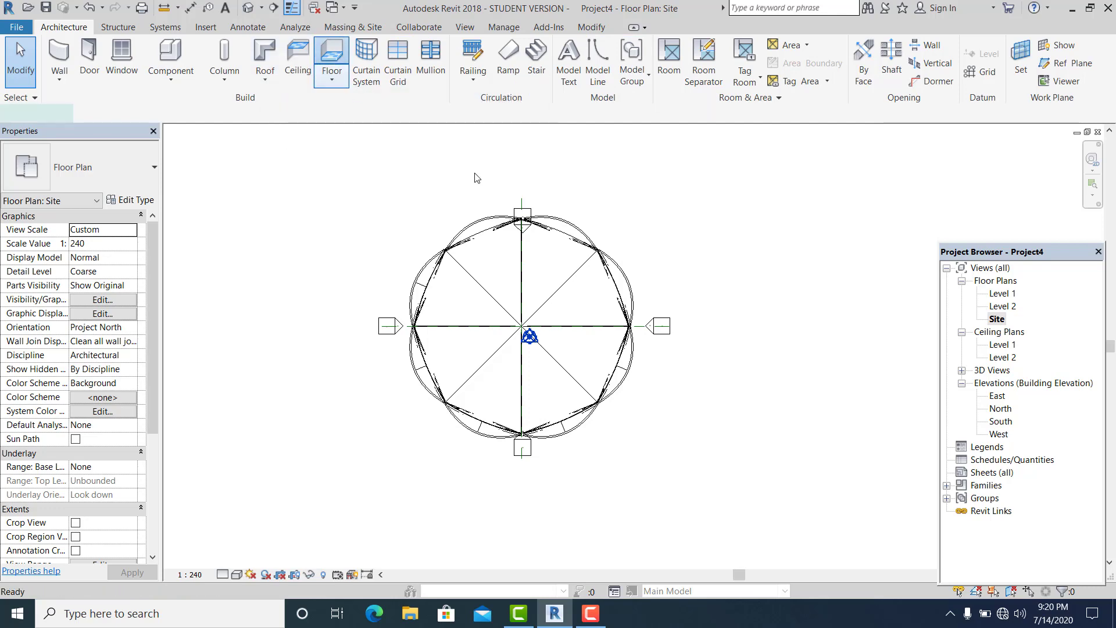
scroll(514, 343, down, 1)
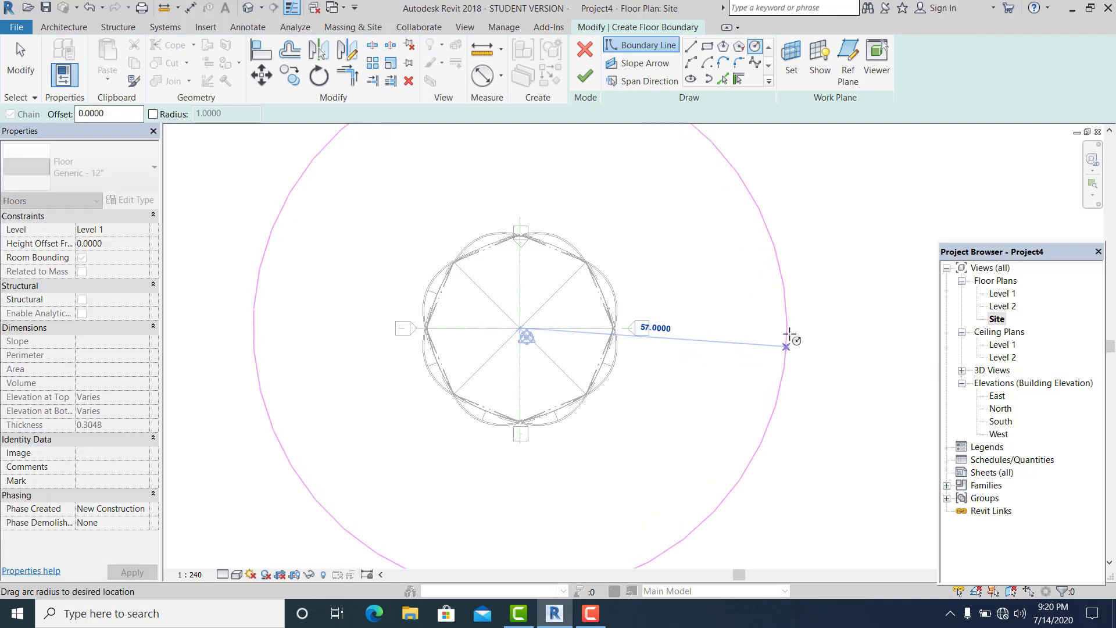
key(Return)
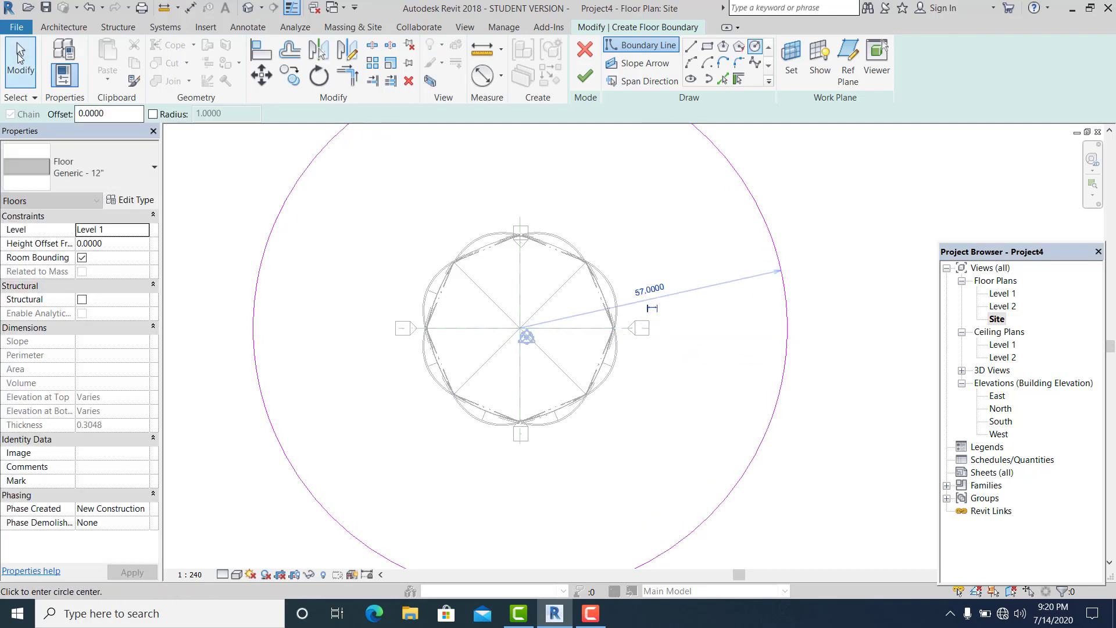
click(585, 74)
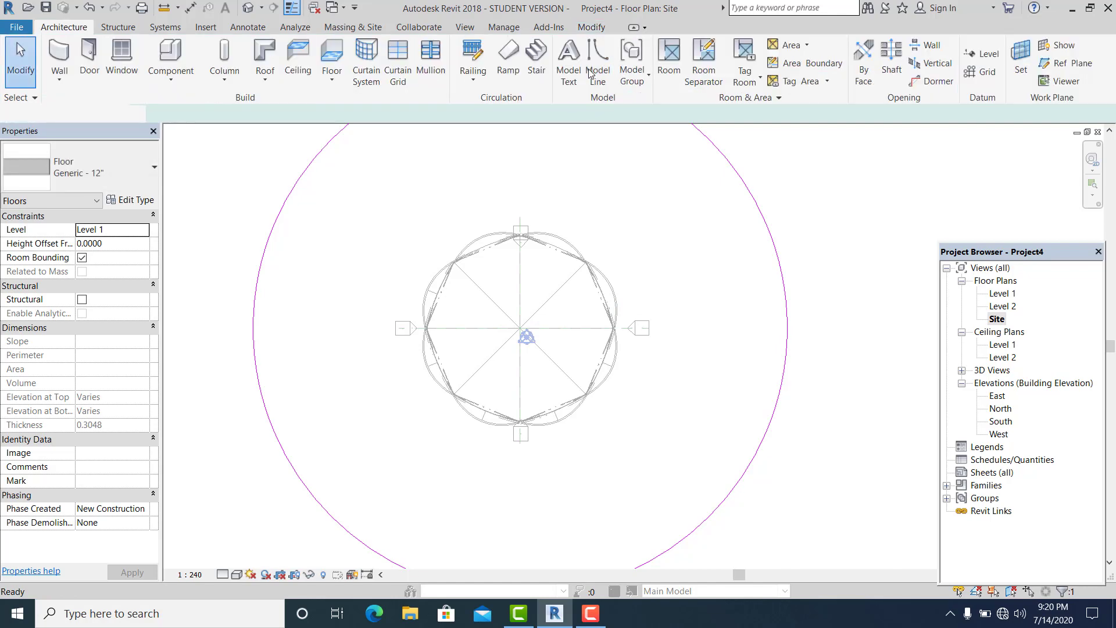
In the default 3D view, set the structure layer material of the circular floor's Generic - 12" type to Oak Flooring.
click(486, 247)
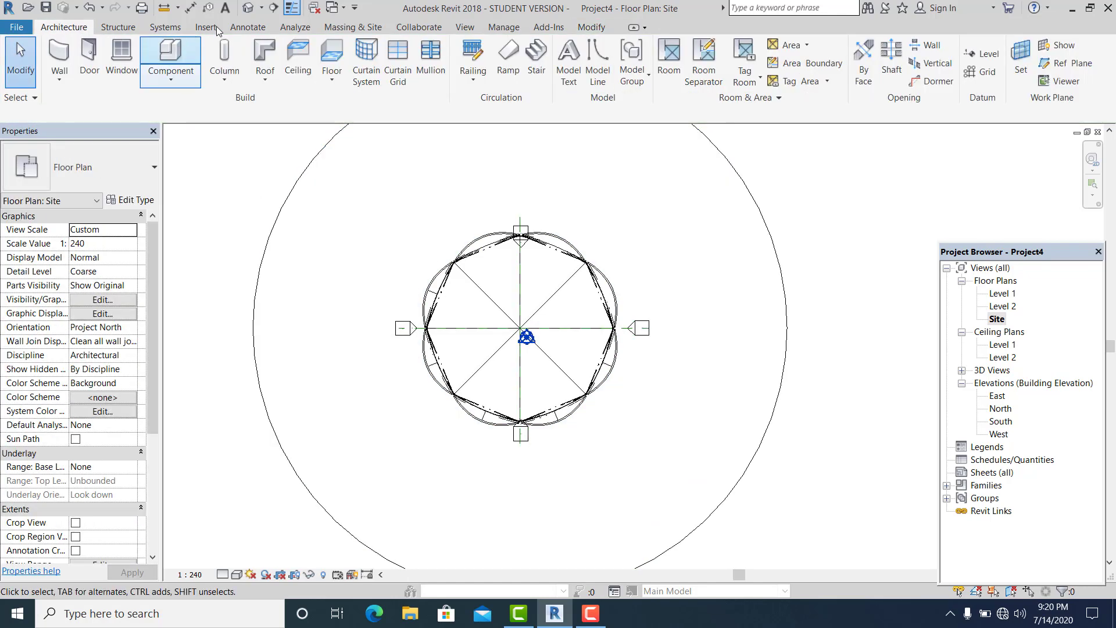
click(248, 9)
scroll(562, 369, down, 3)
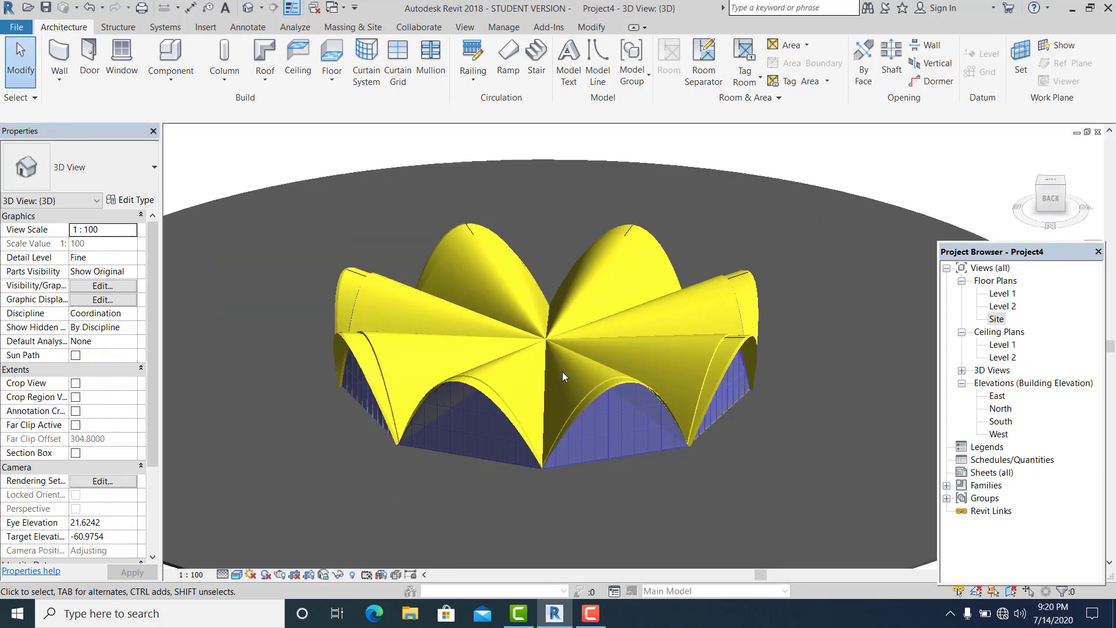
shift+middle_drag(563, 373, 753, 242)
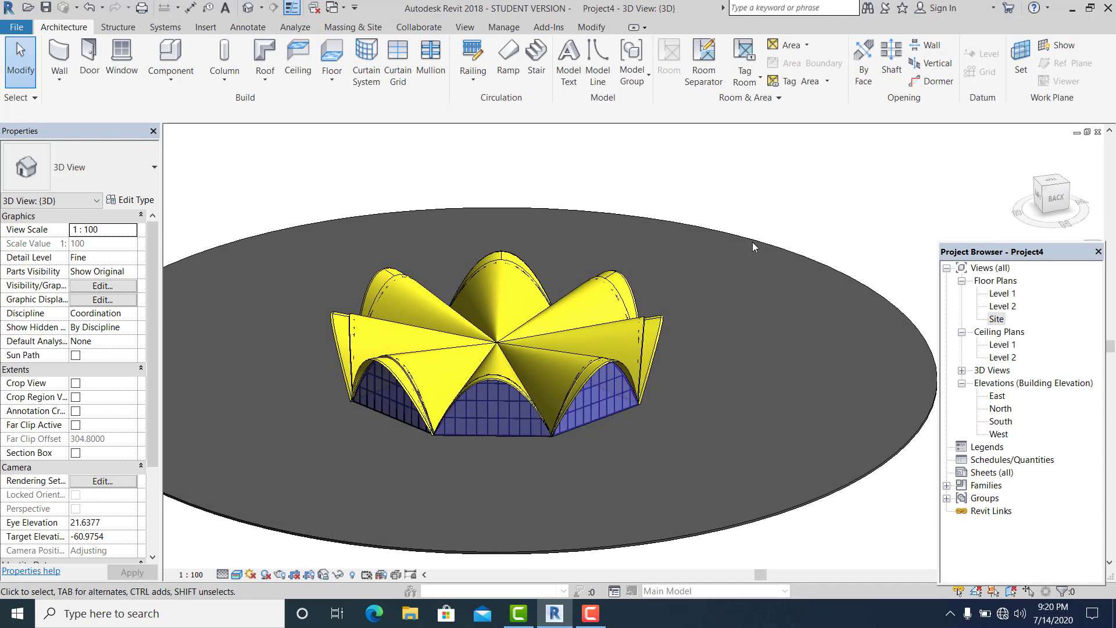
click(752, 245)
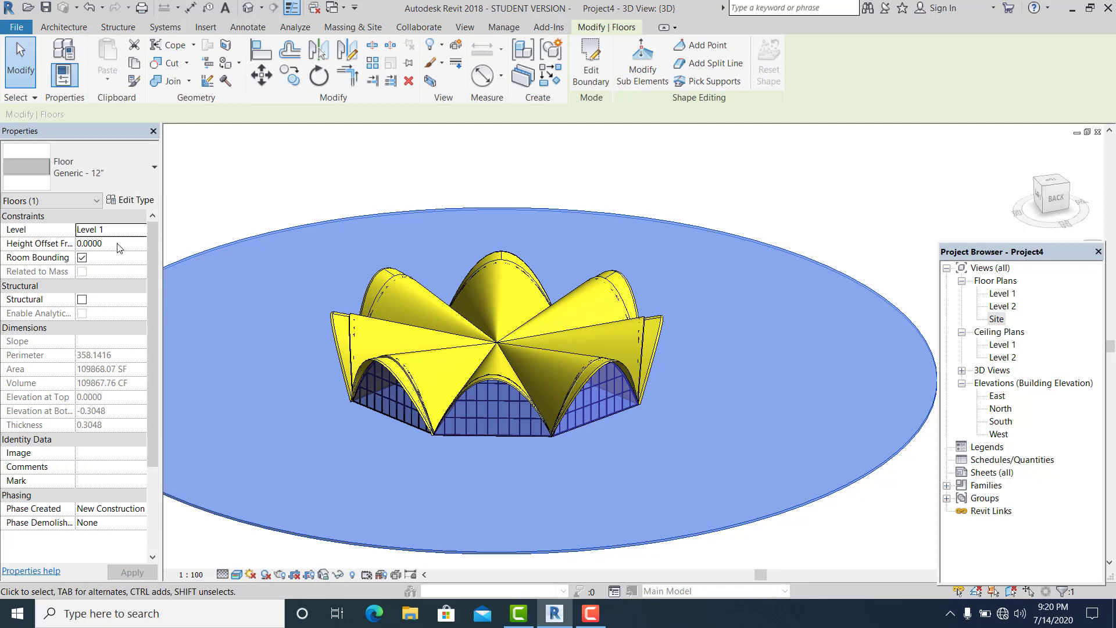
click(154, 207)
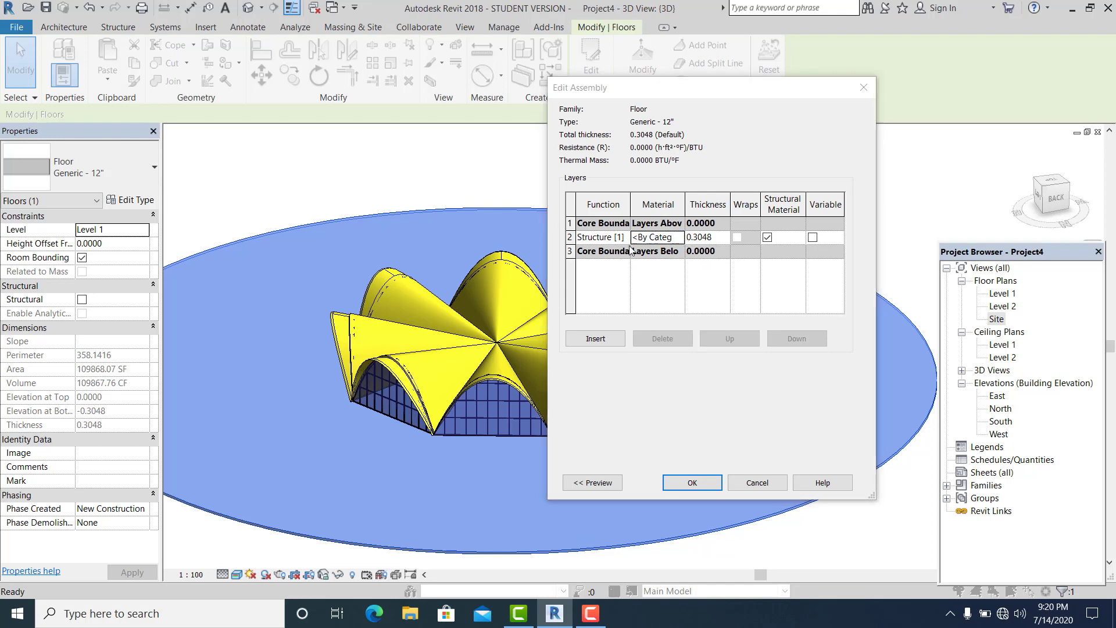
scroll(540, 183, up, 1)
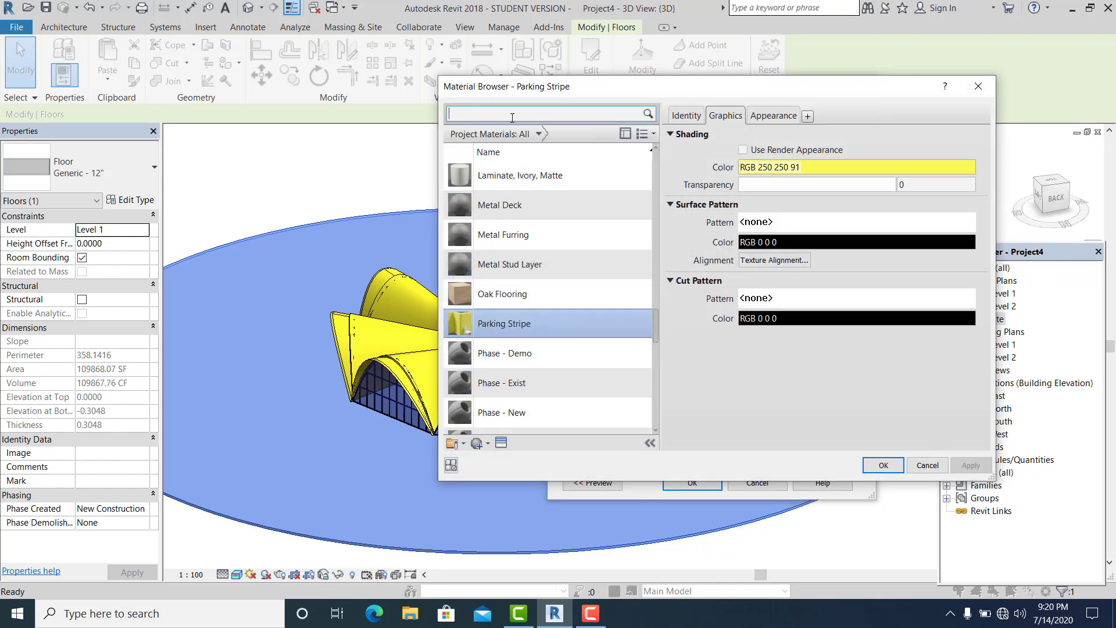
text(lo)
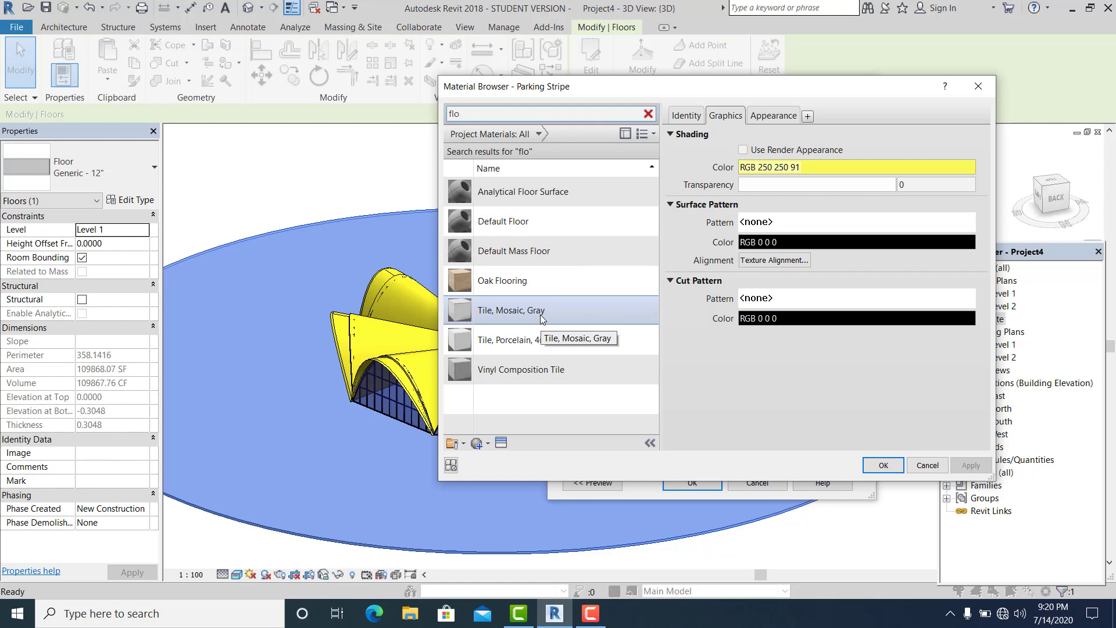
click(529, 280)
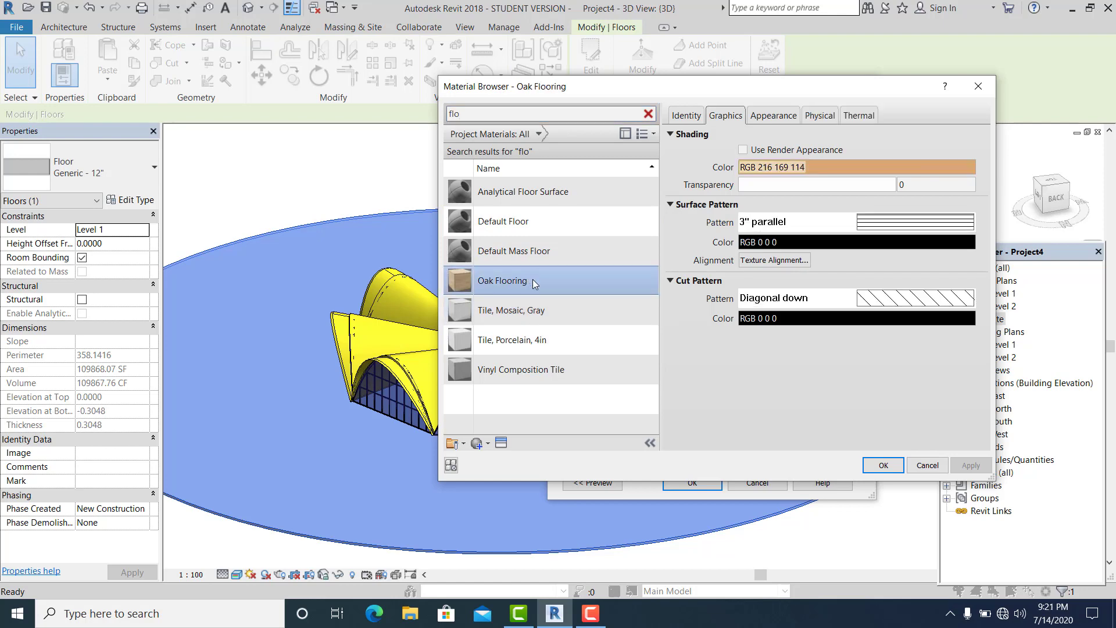
click(883, 465)
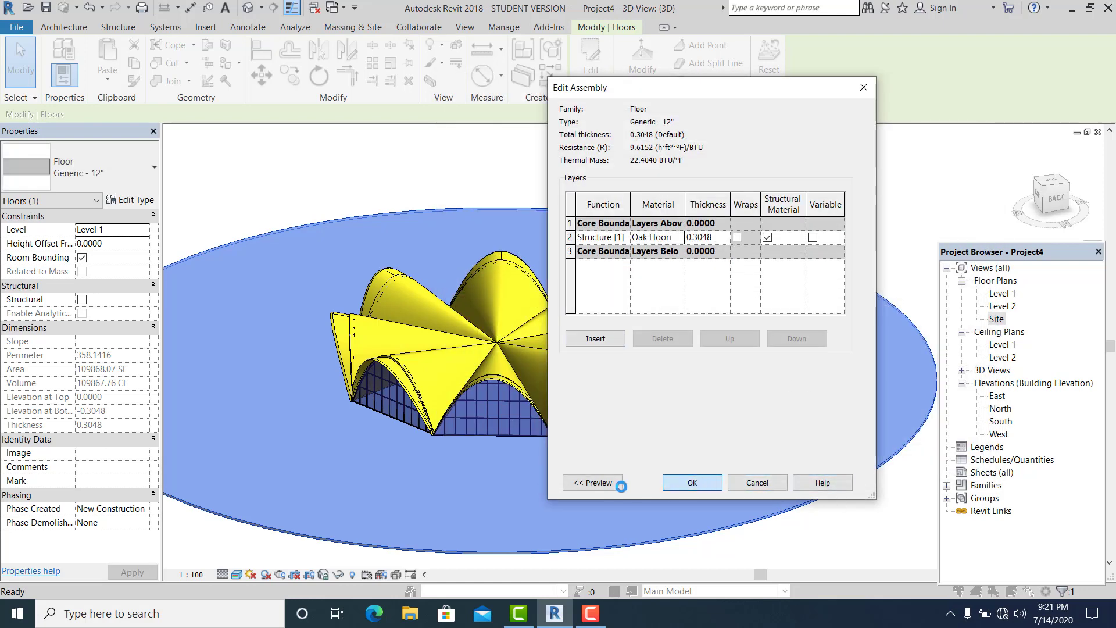
key(Return)
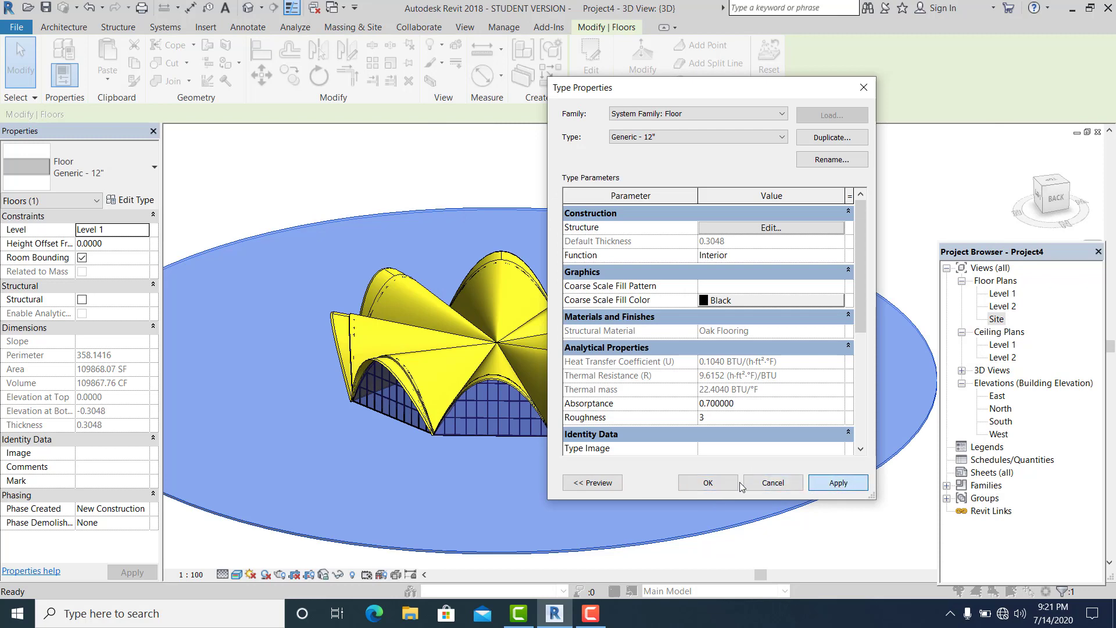
click(707, 483)
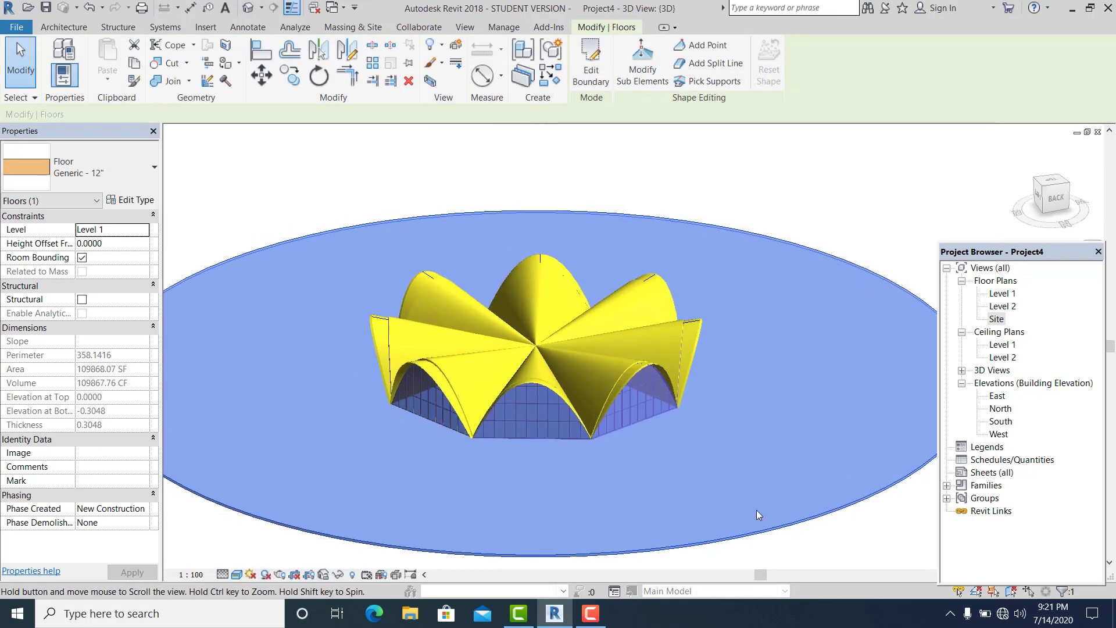
Turn on shadows in the 3D view of the pavilion.
click(265, 574)
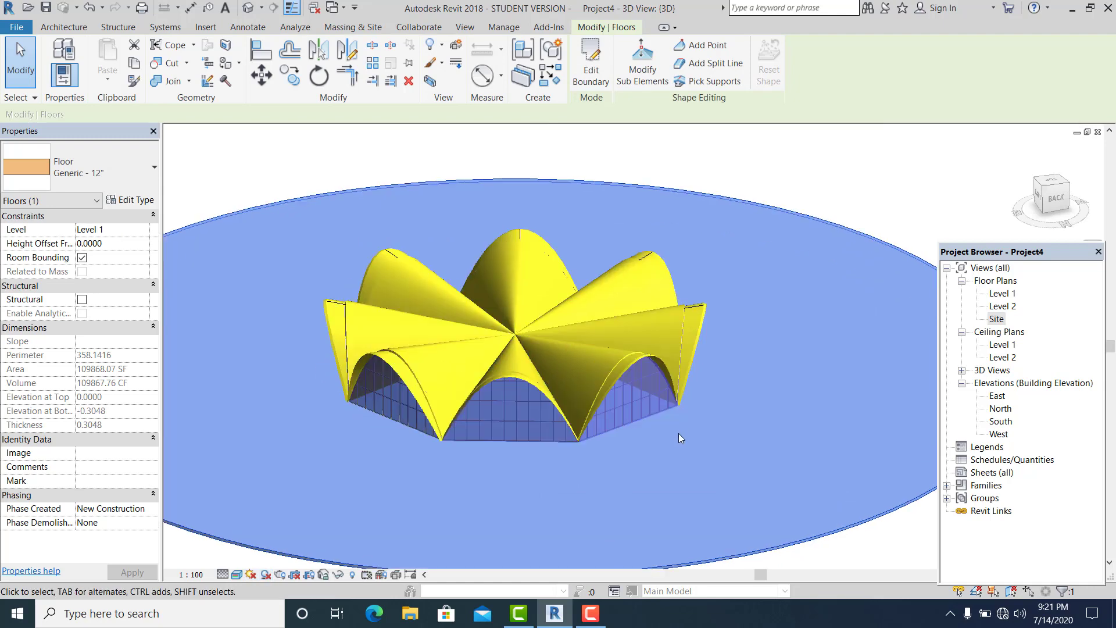
shift+middle_drag(668, 493, 629, 480)
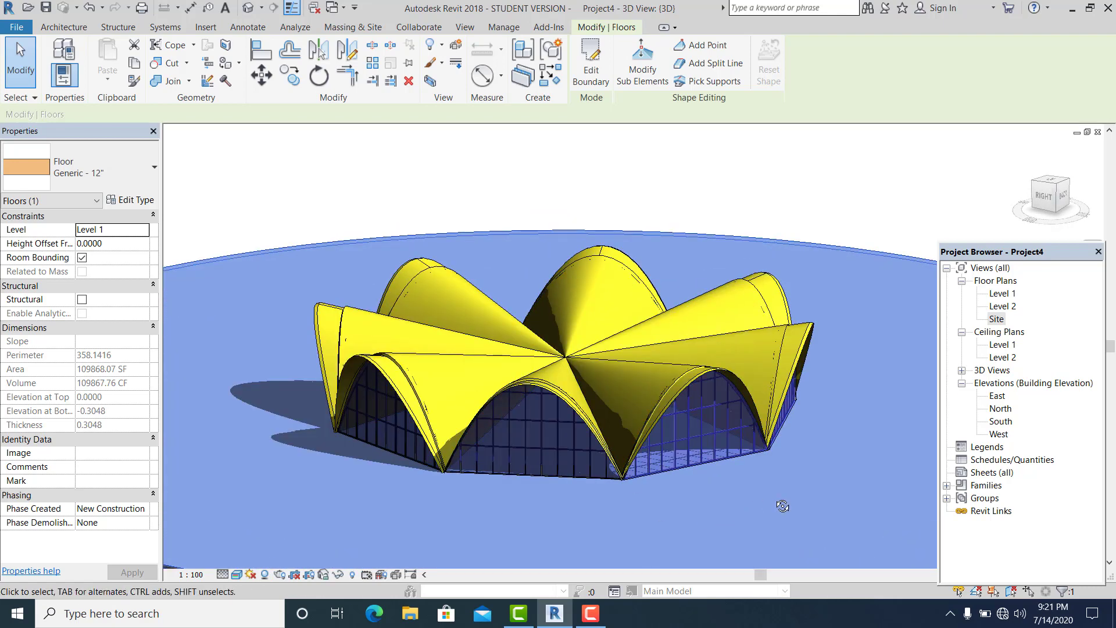
shift+middle_drag(783, 506, 695, 523)
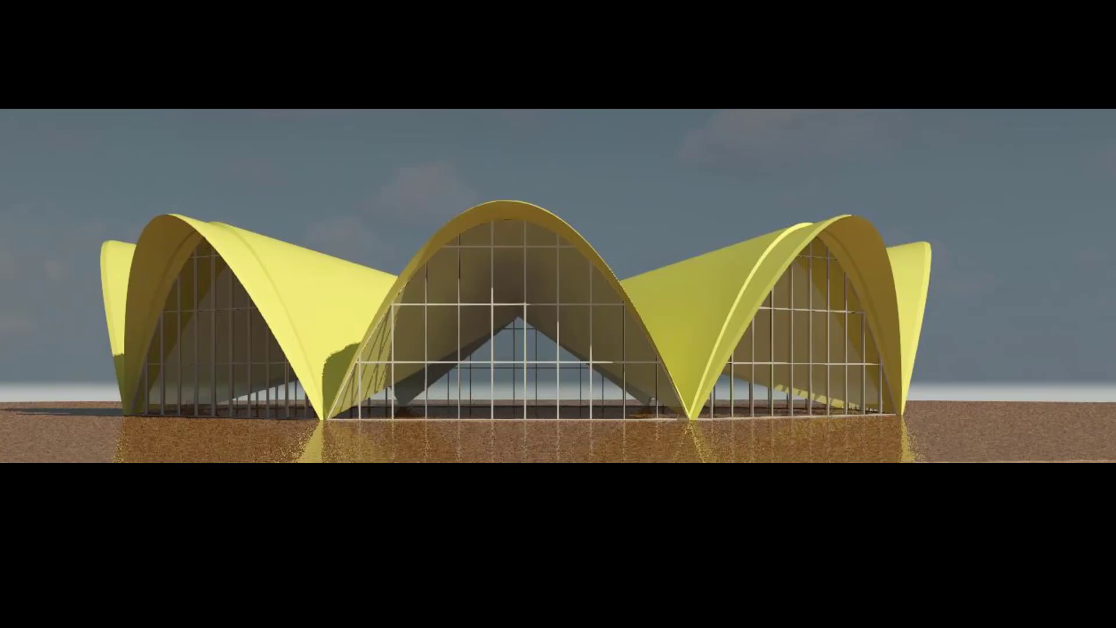